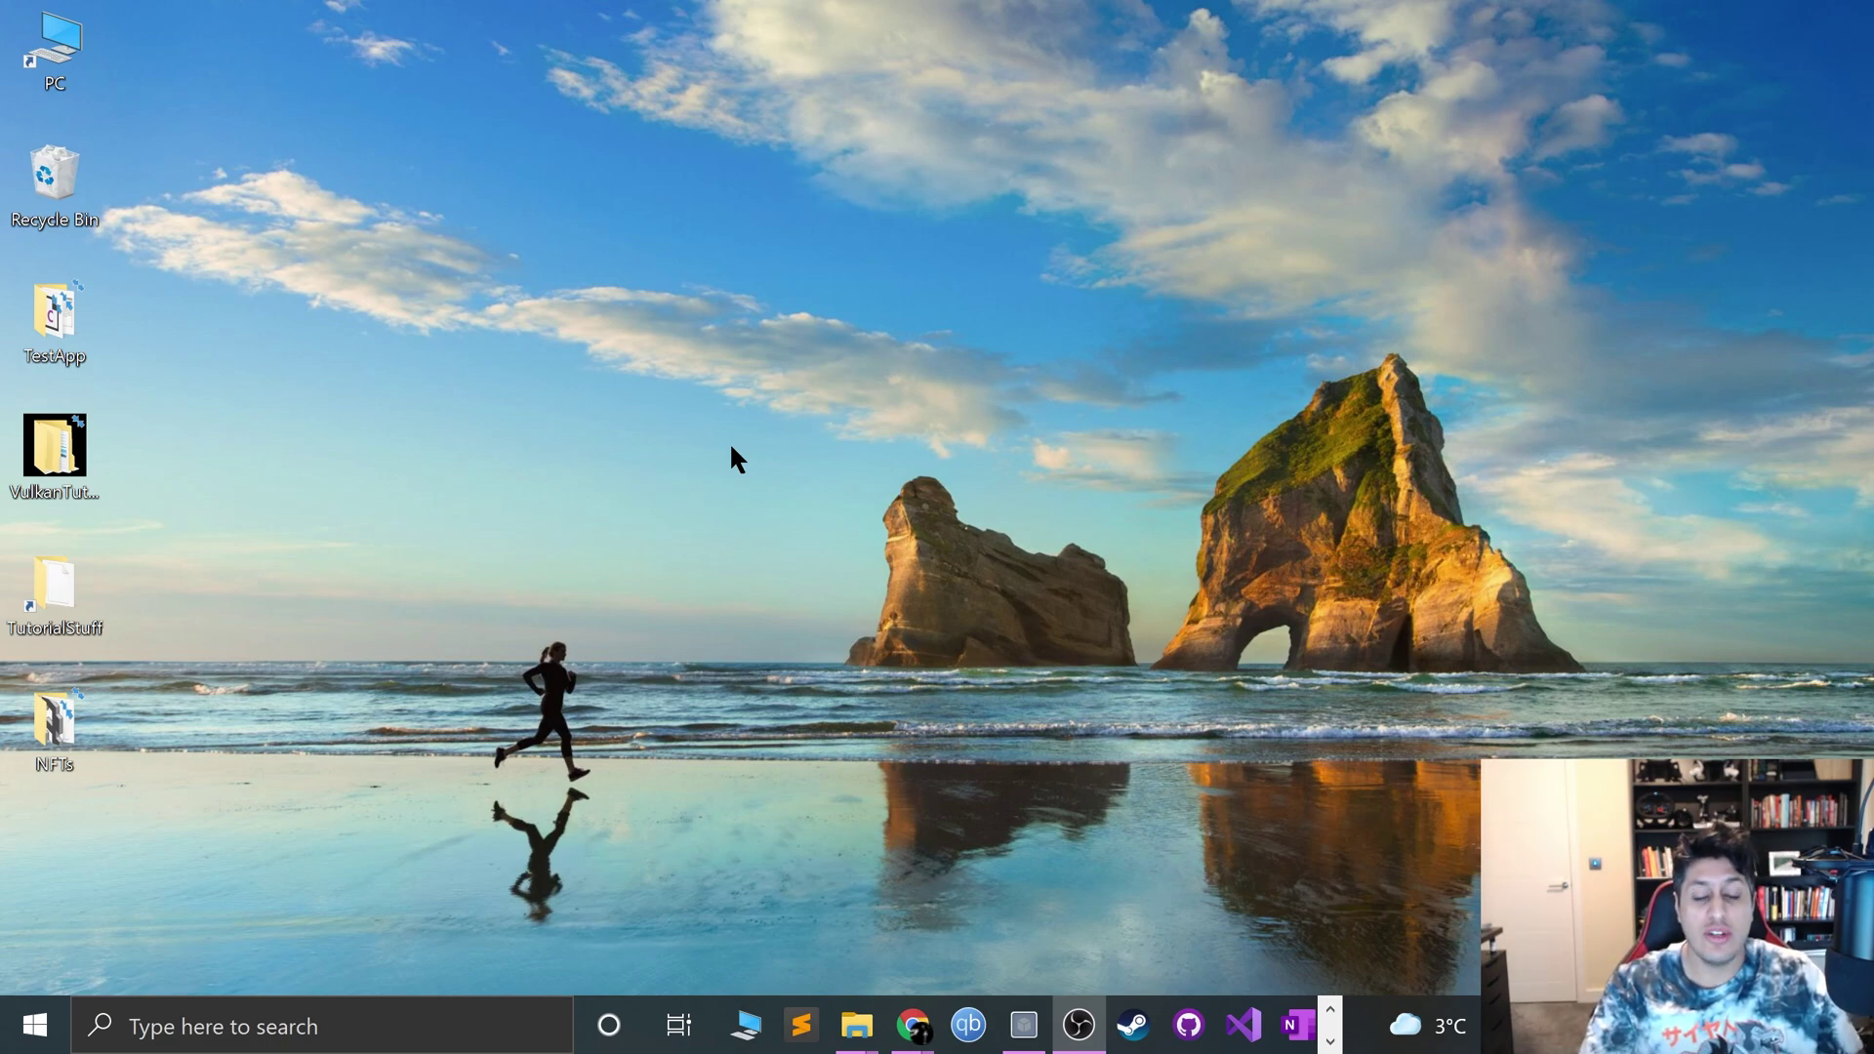
- Switch to Chrome and search Google Images for "xbox 360 controller wired" in a new tab
mouse_move(912, 1025)
click(1462, 971)
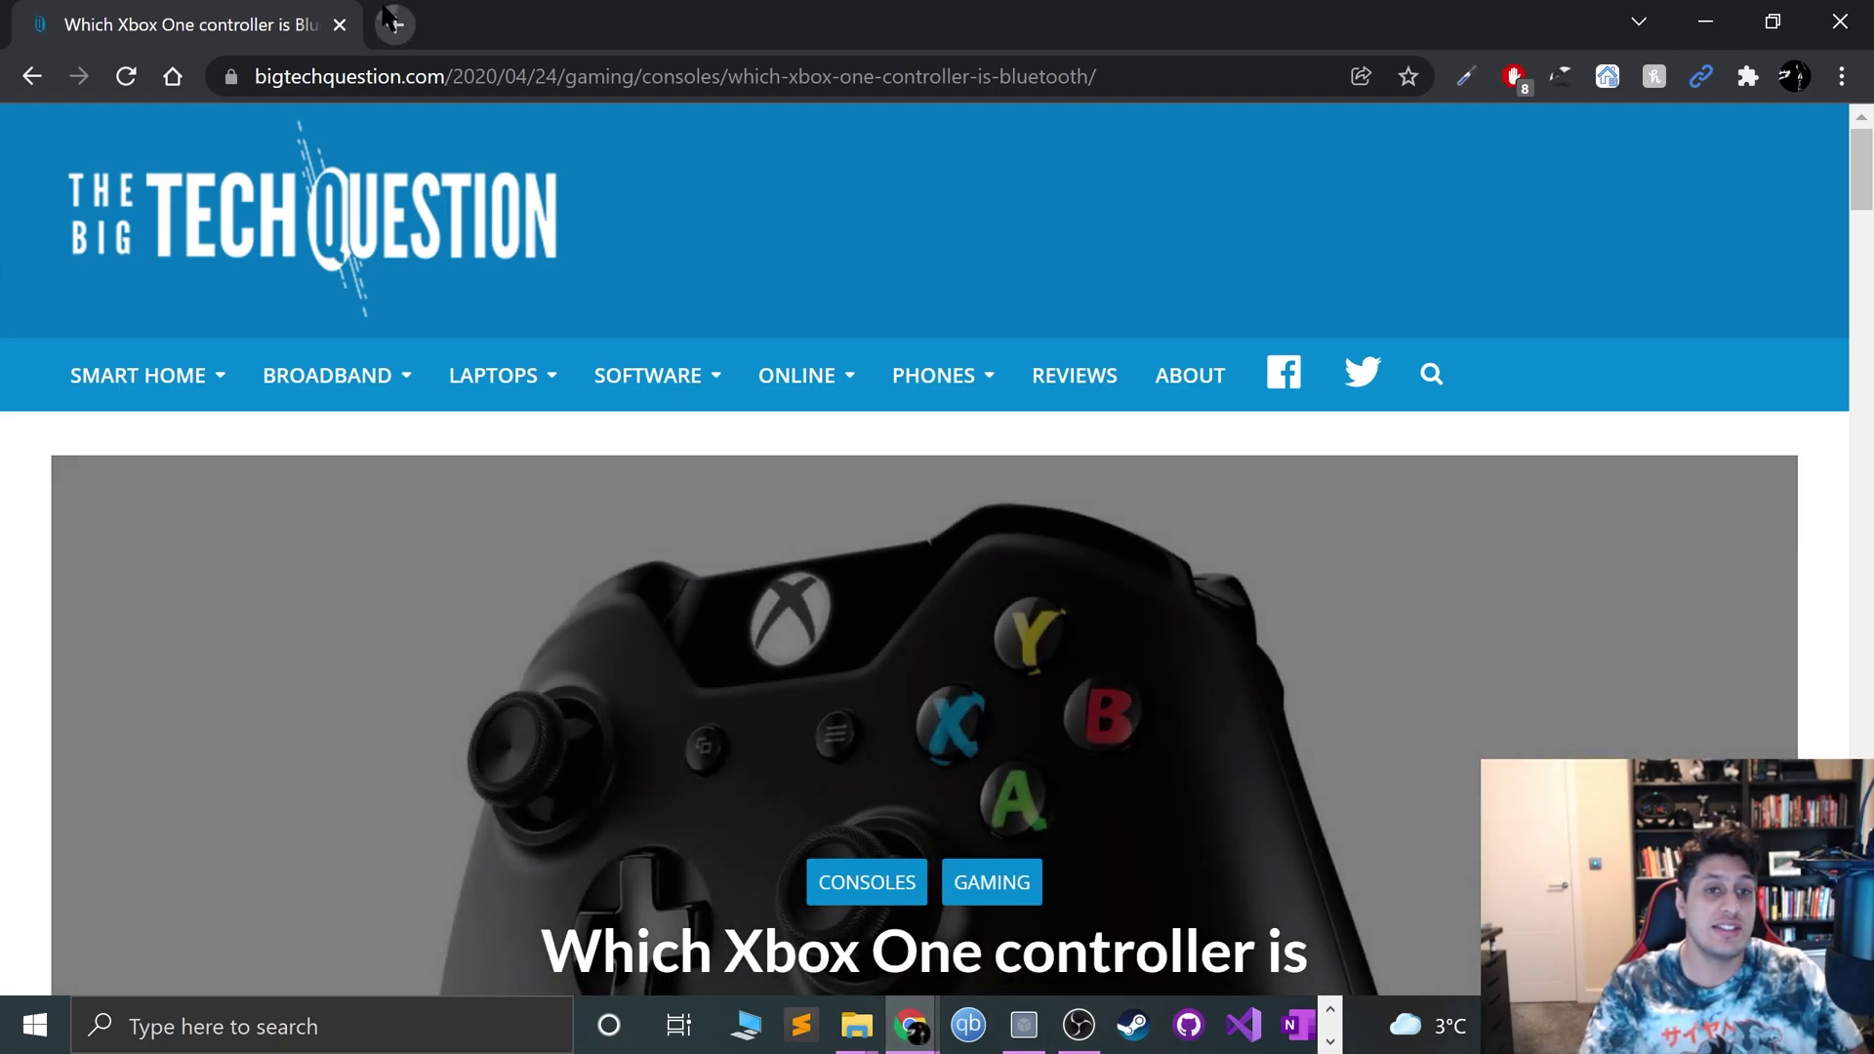
click(393, 25)
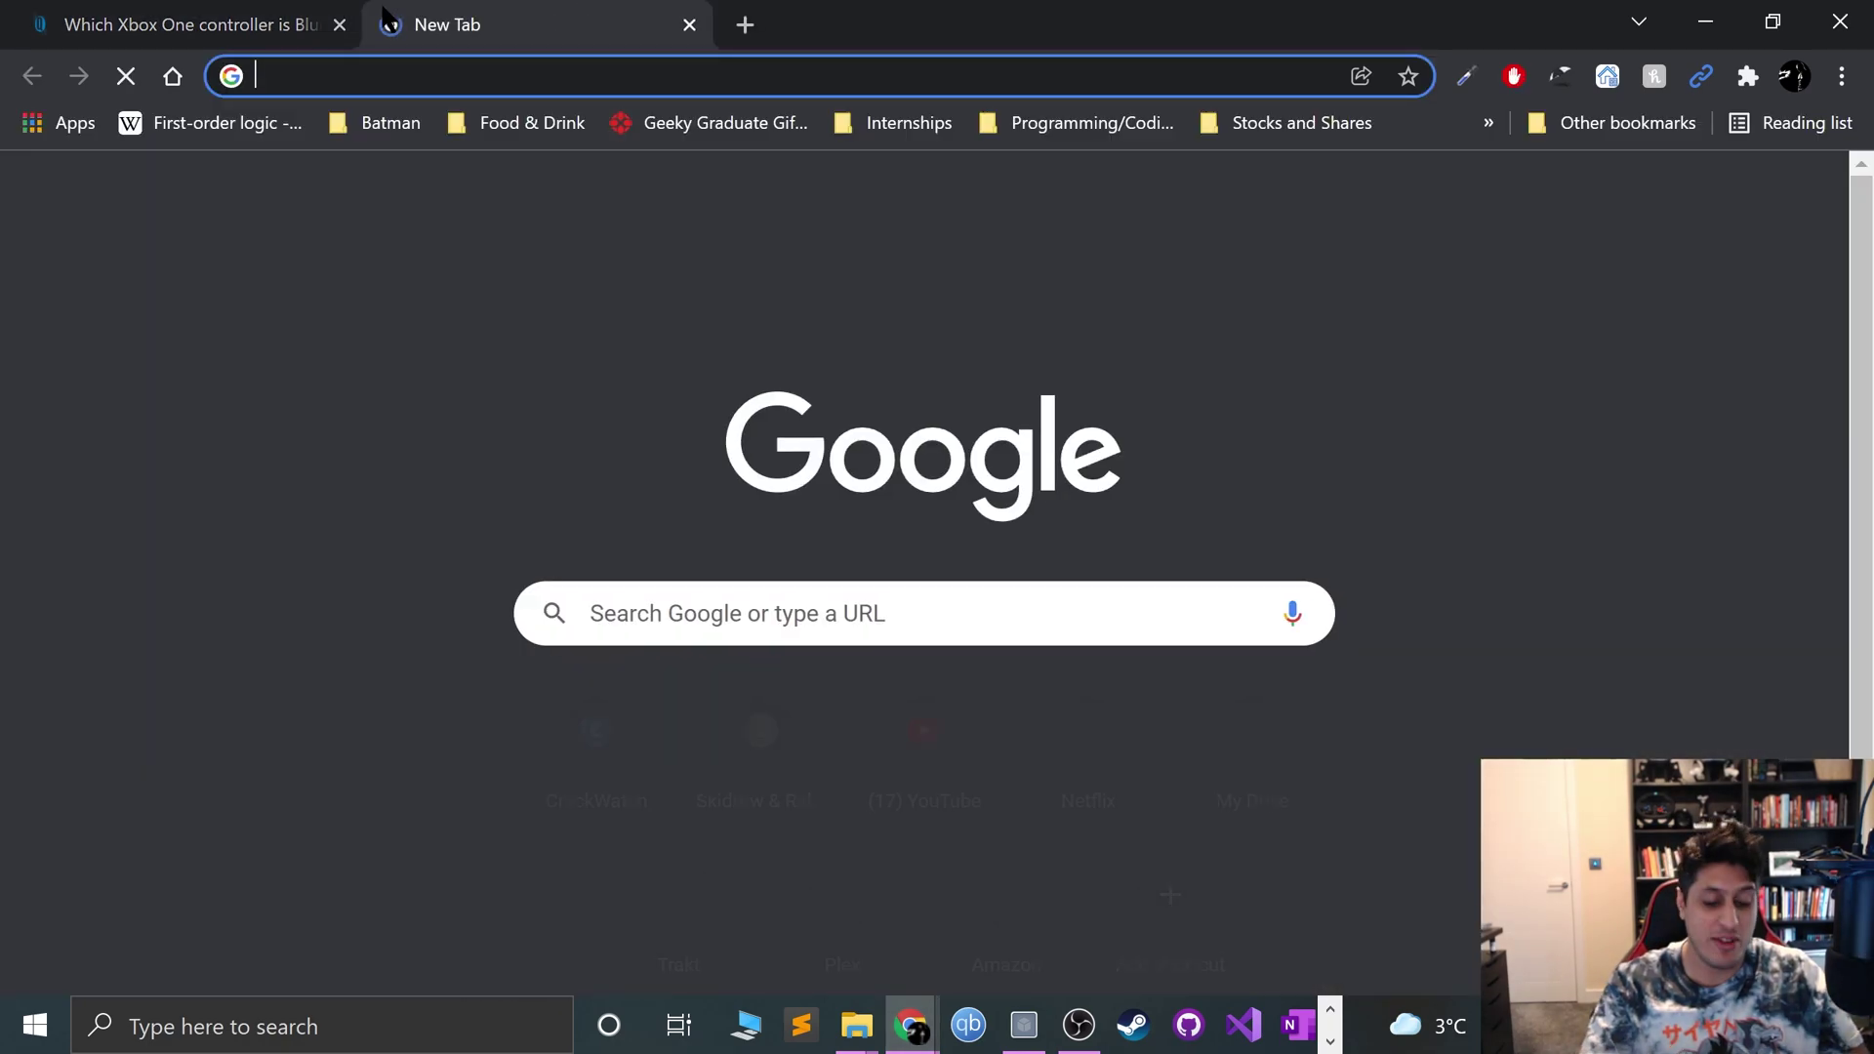
text(xbox 360)
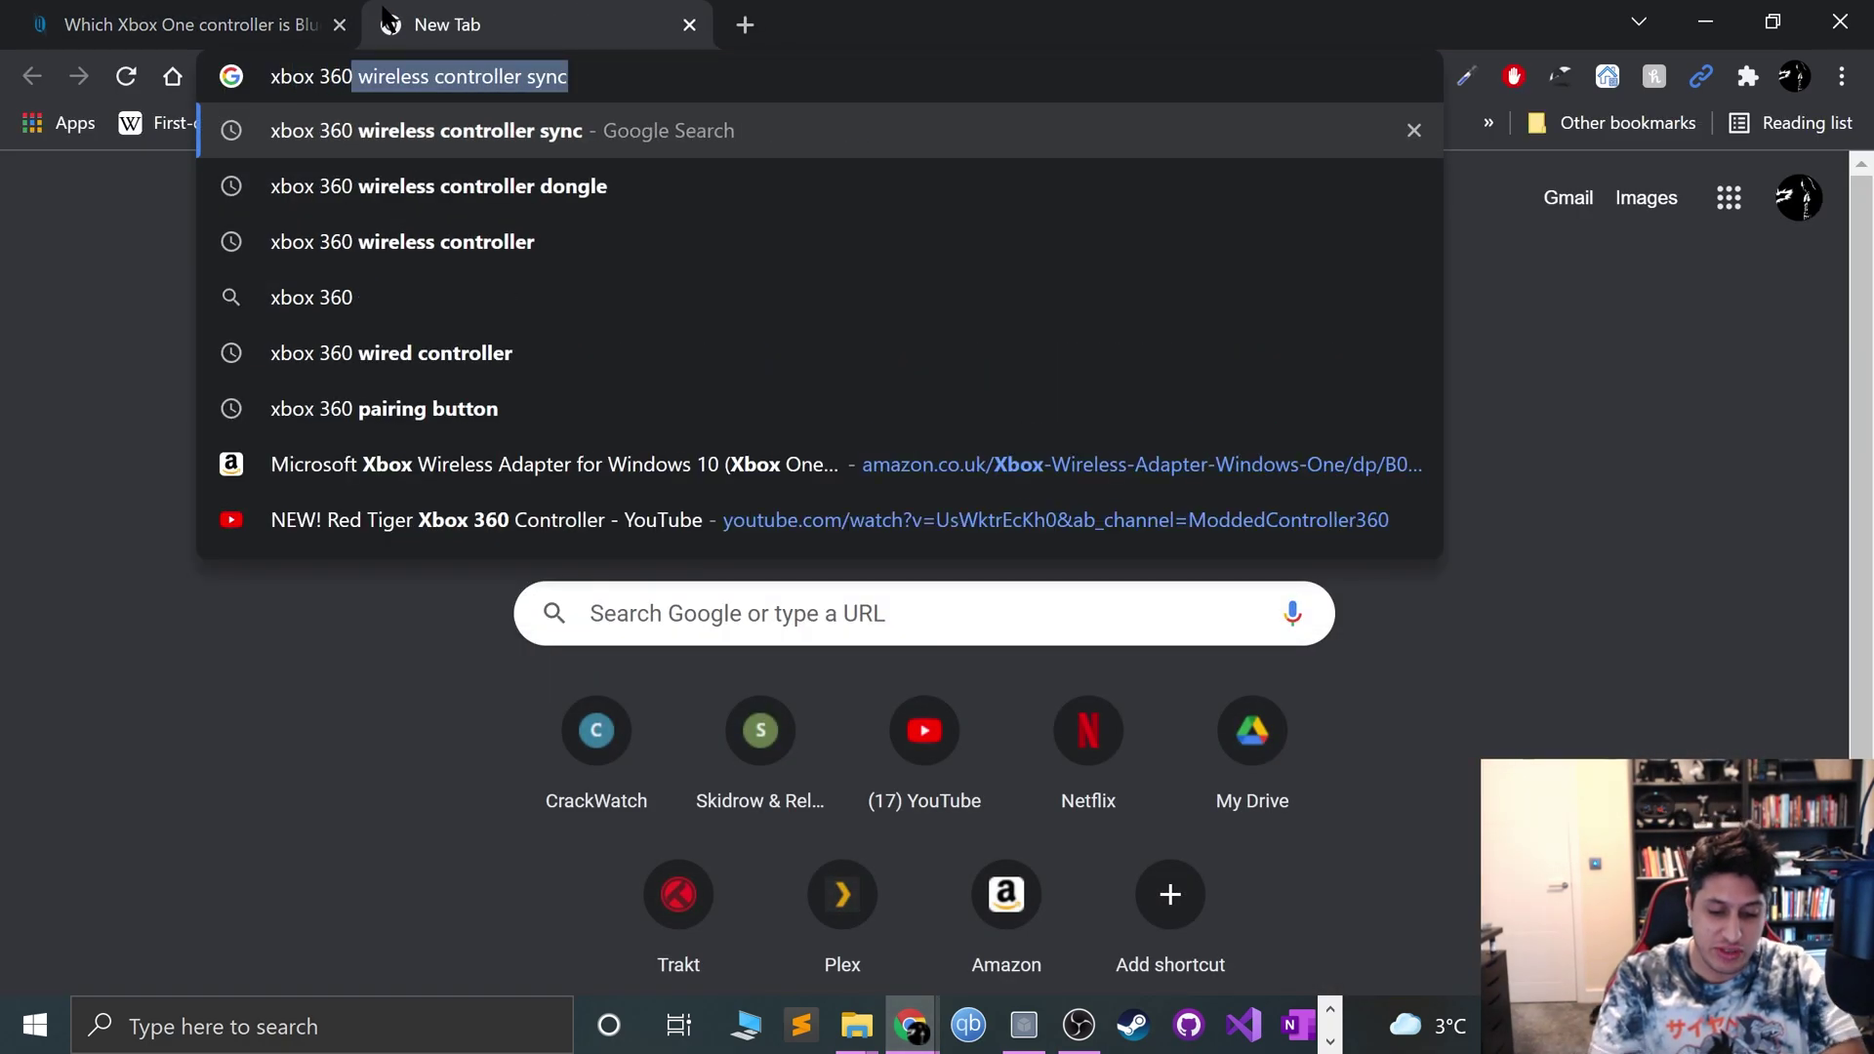
text( controller wired)
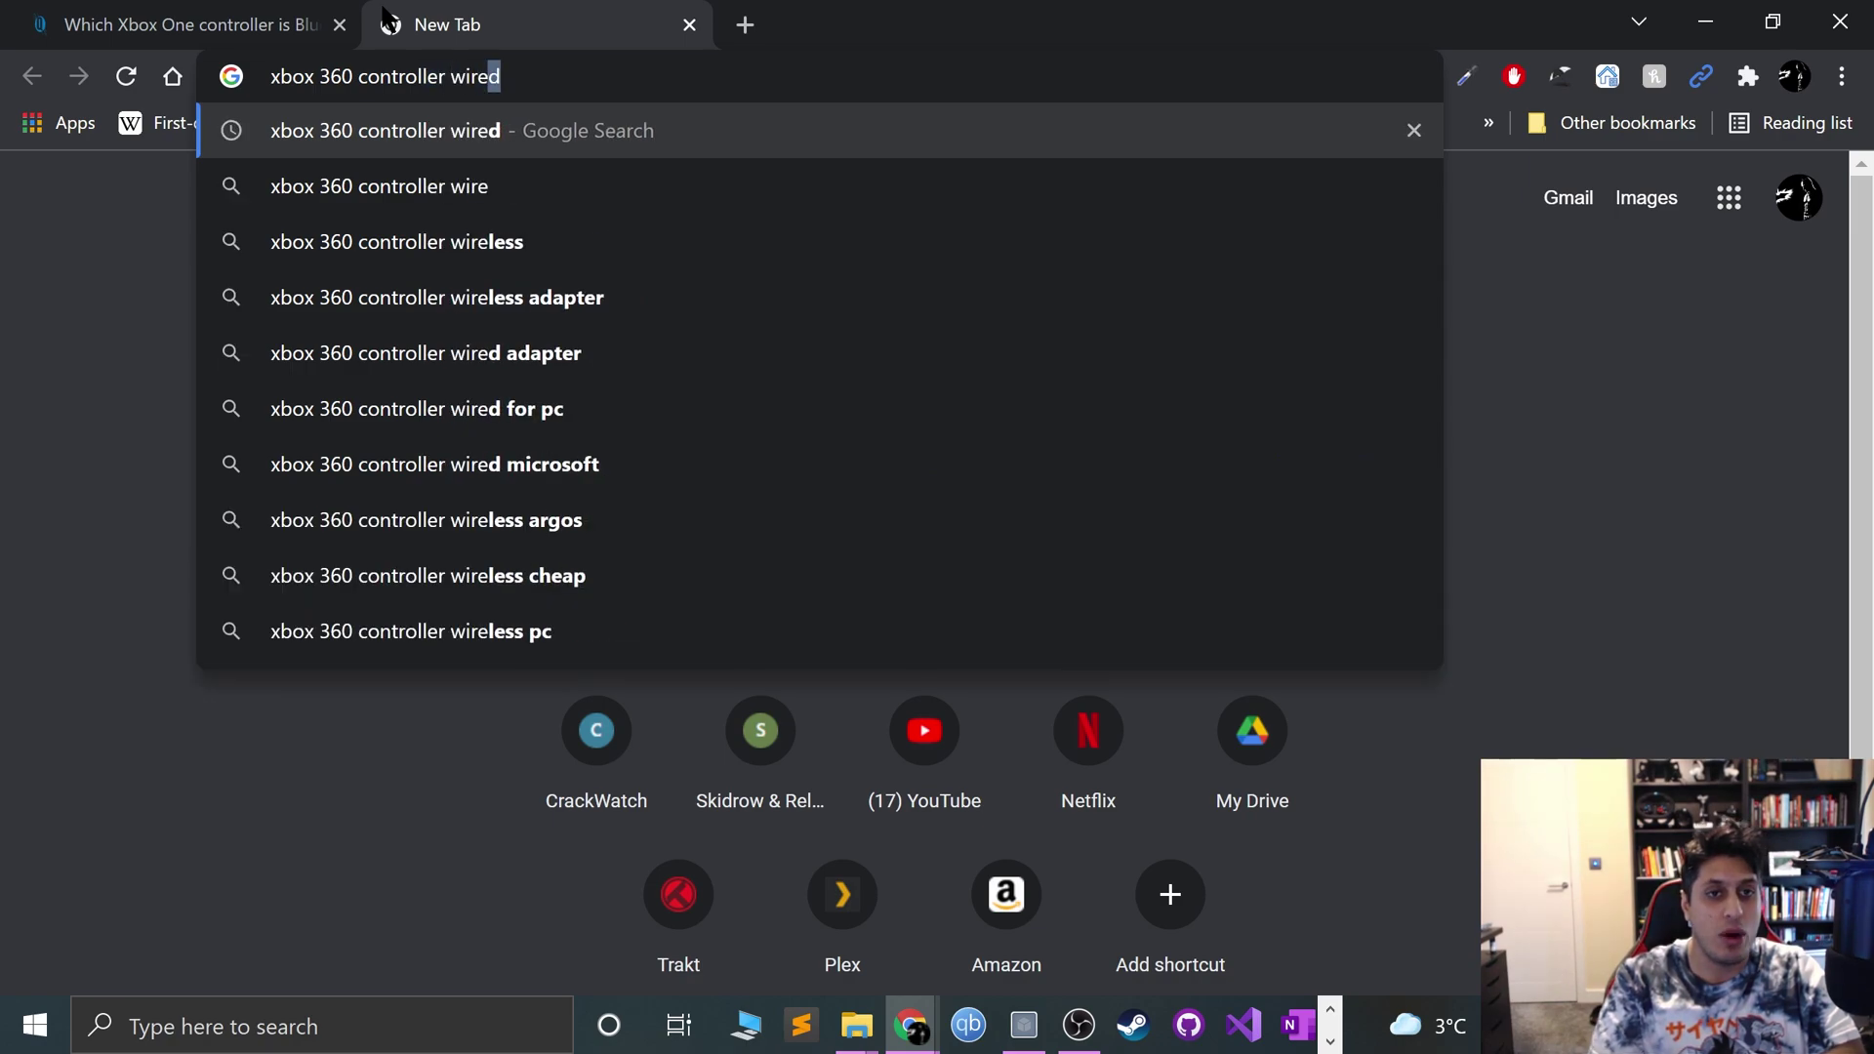
key(Return)
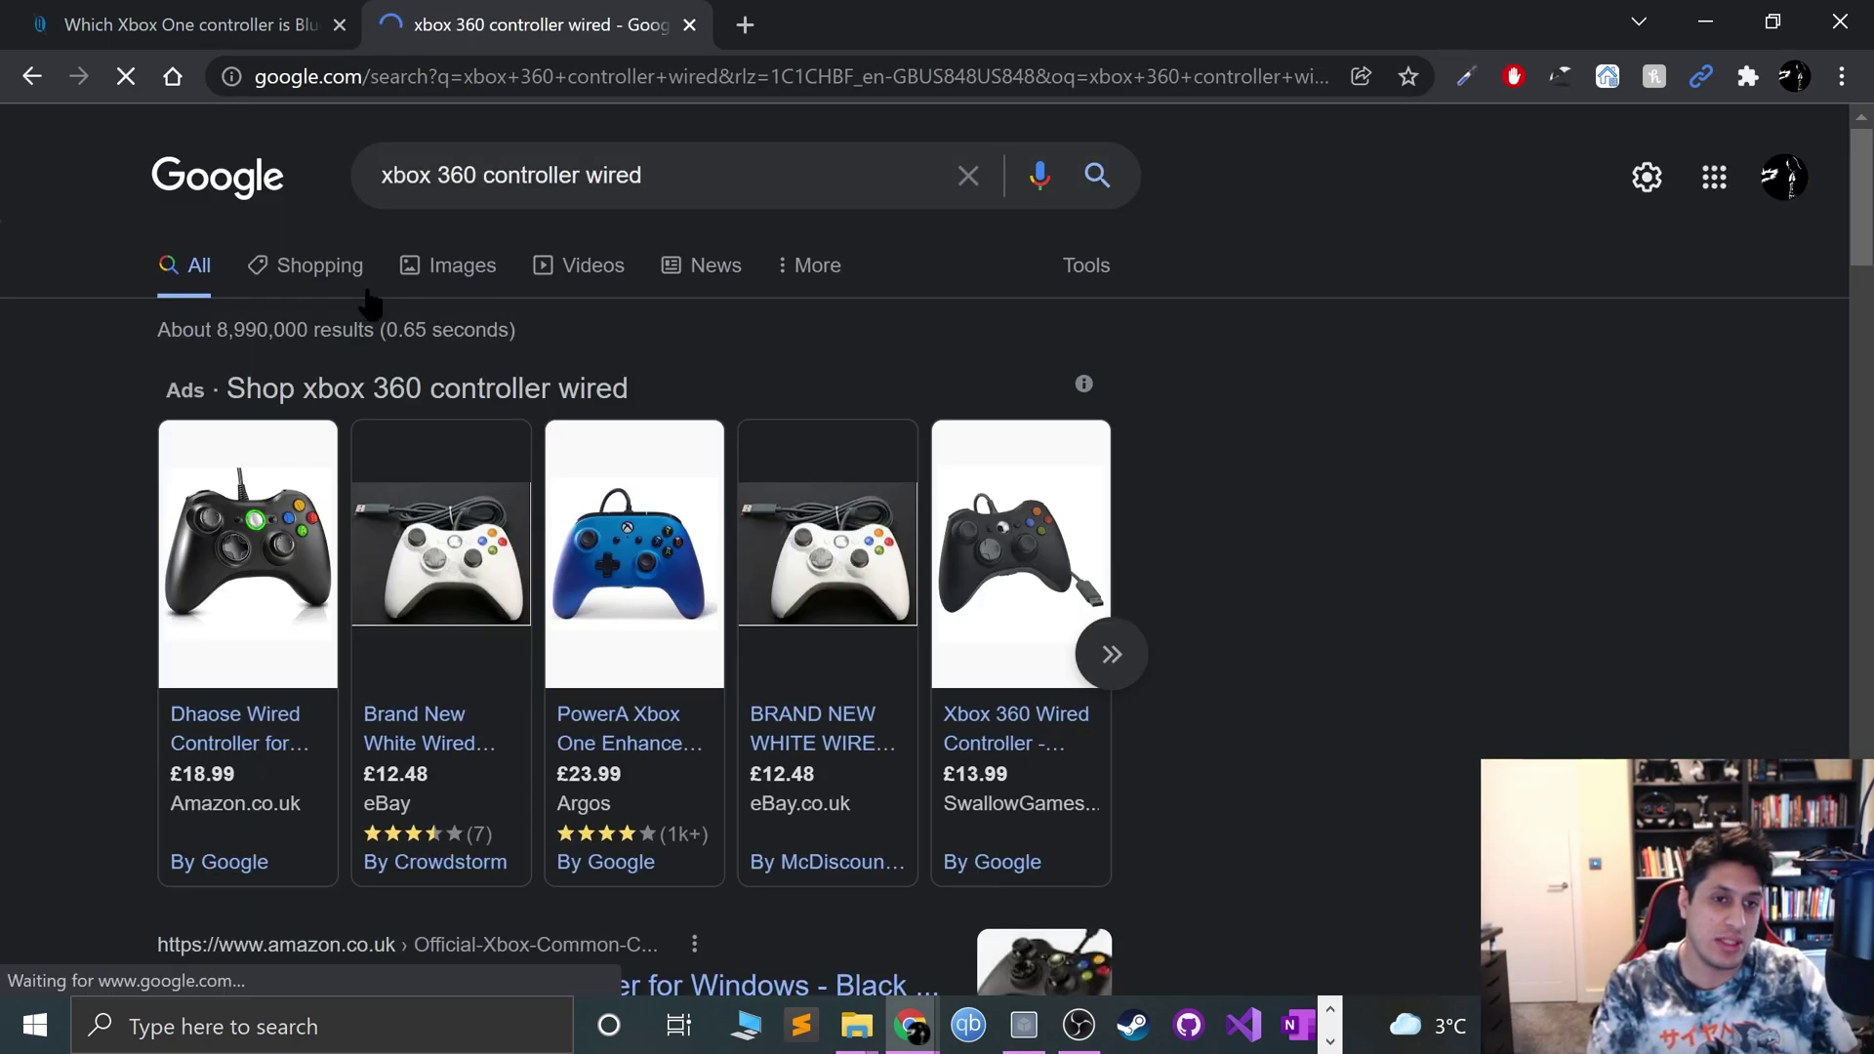
click(422, 287)
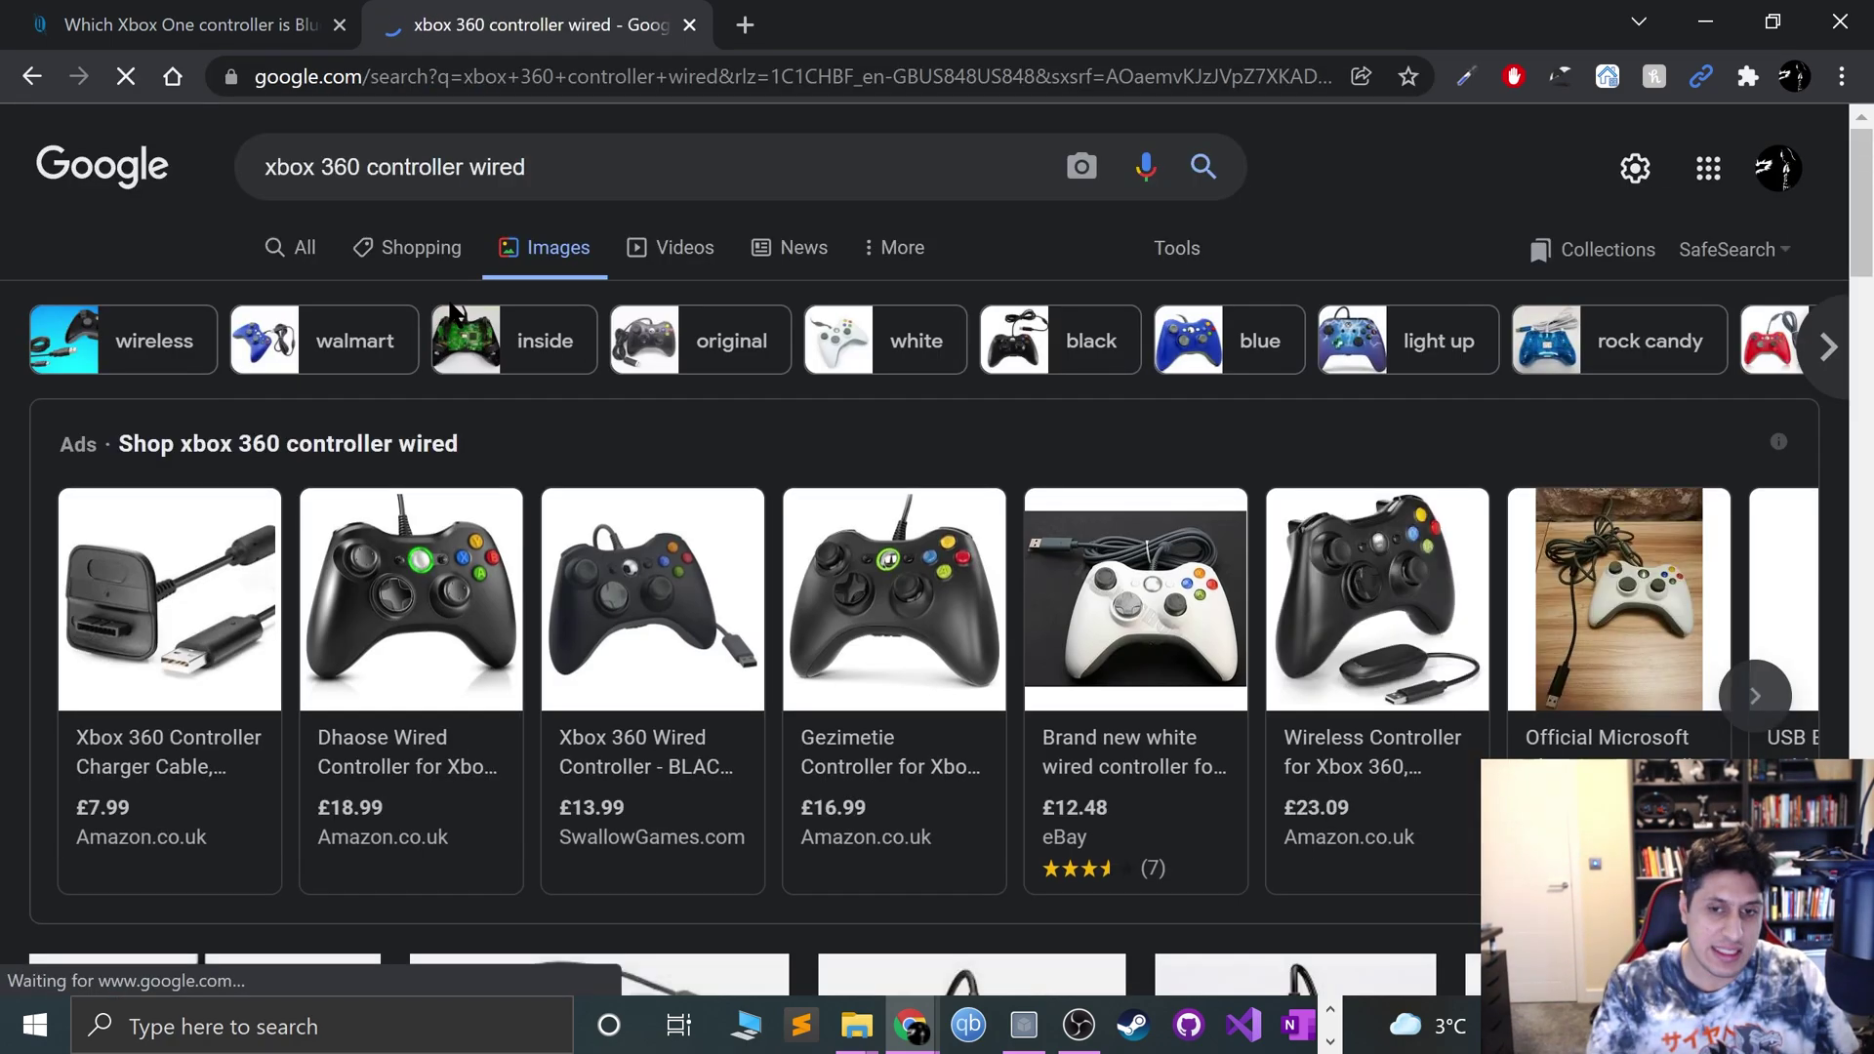
- Look over the wired controller images and shorten the image search to "xbox 360 controller"
scroll(685, 415, down, 2)
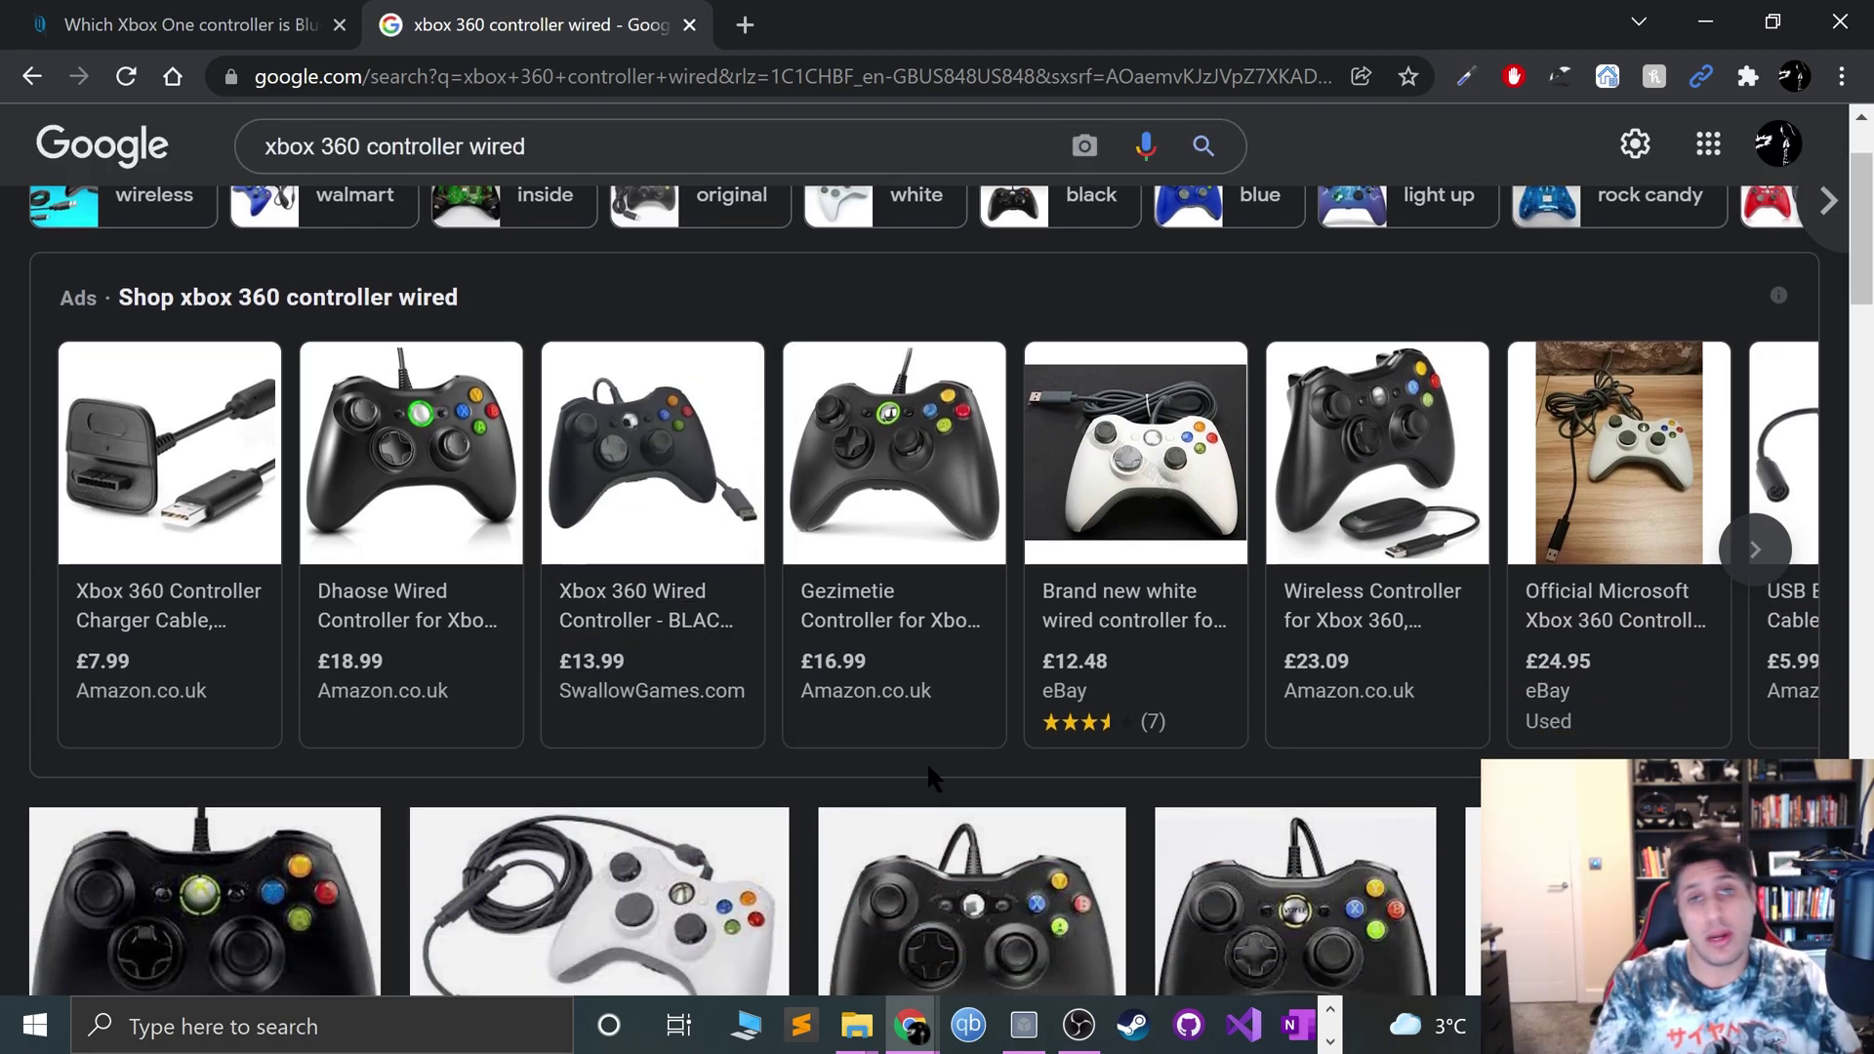
scroll(928, 768, down, 3)
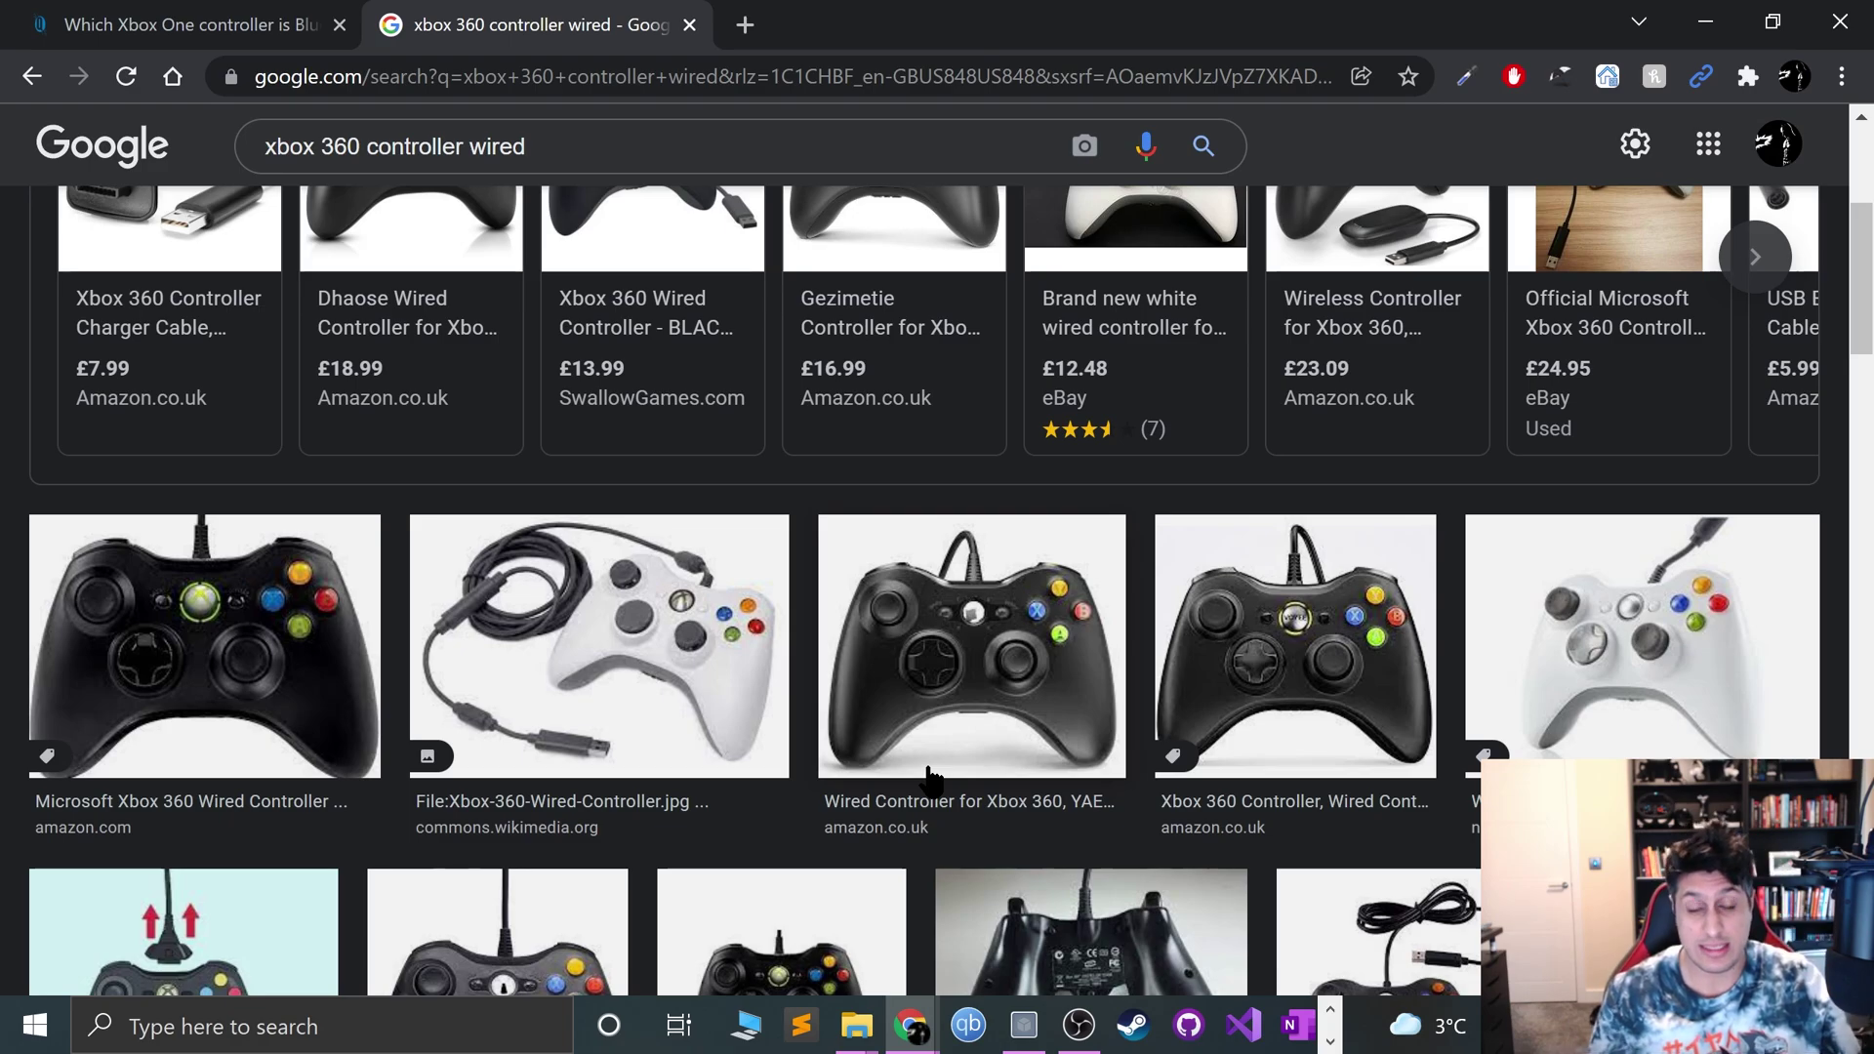
scroll(930, 781, up, 5)
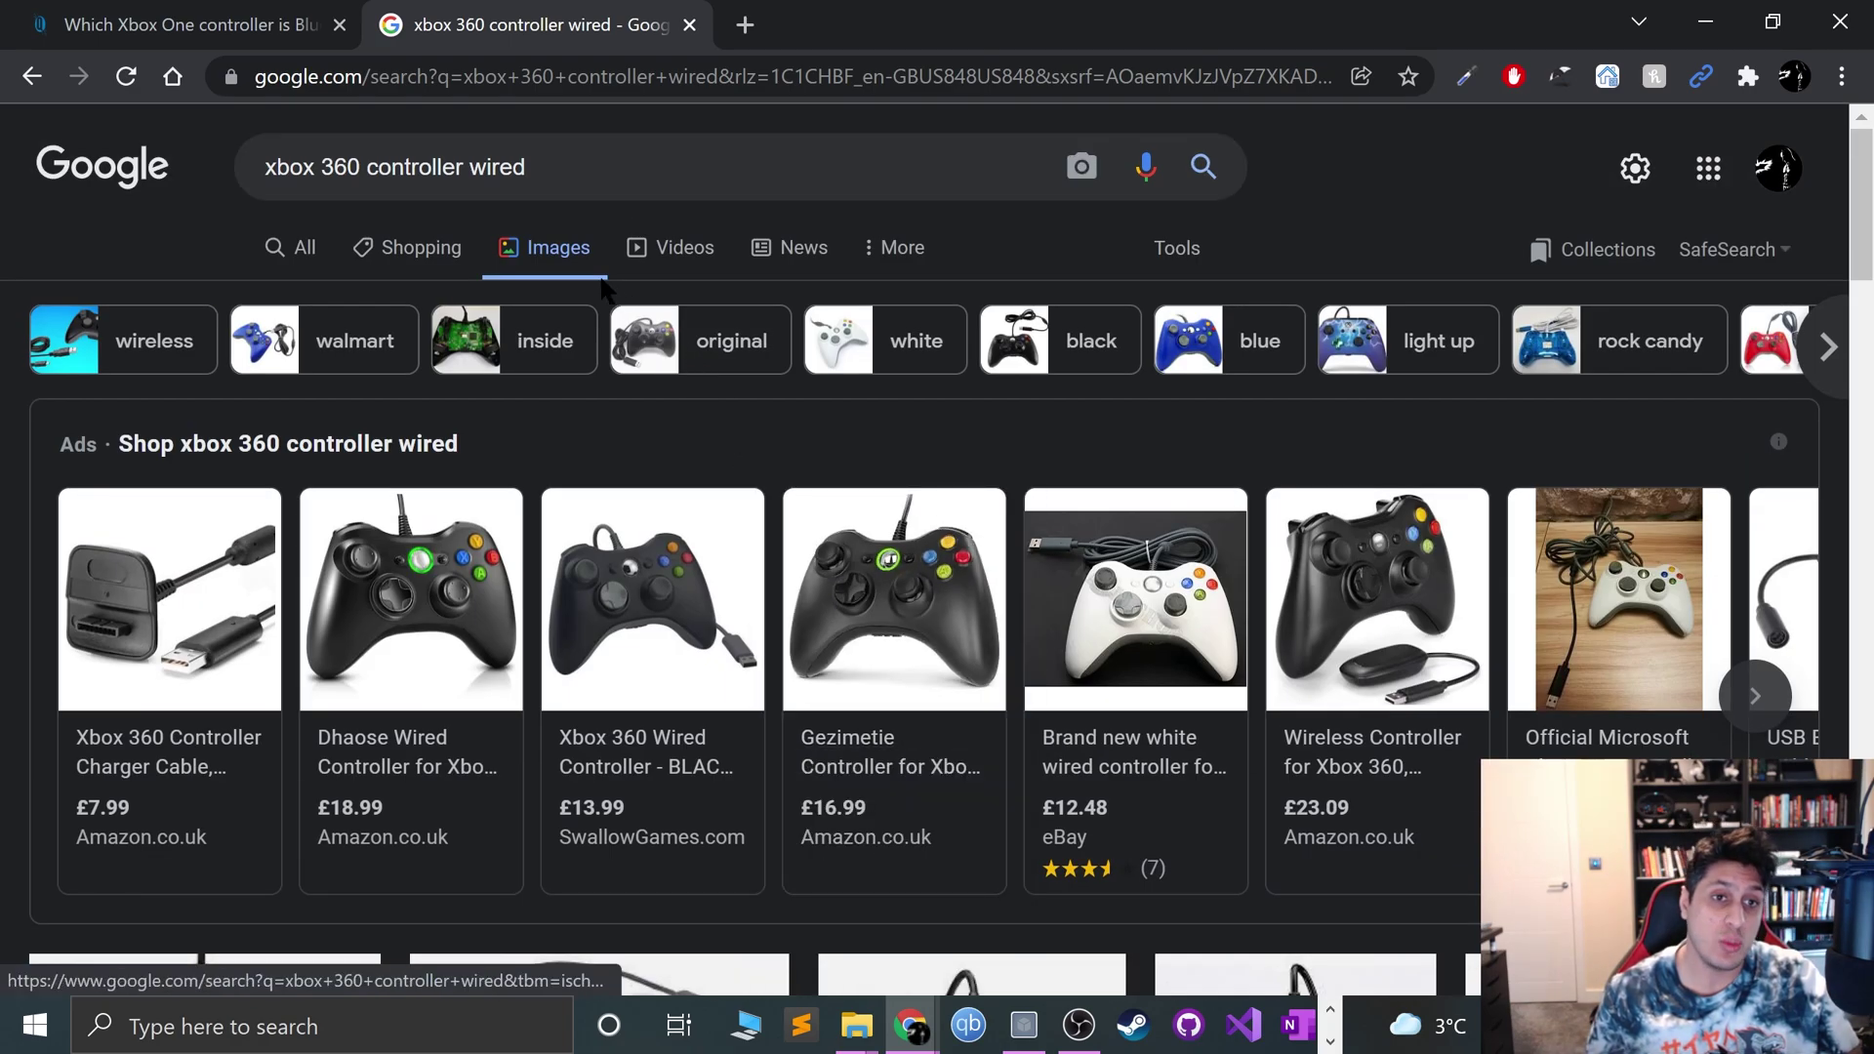
double_click(497, 162)
key(BackSpace)
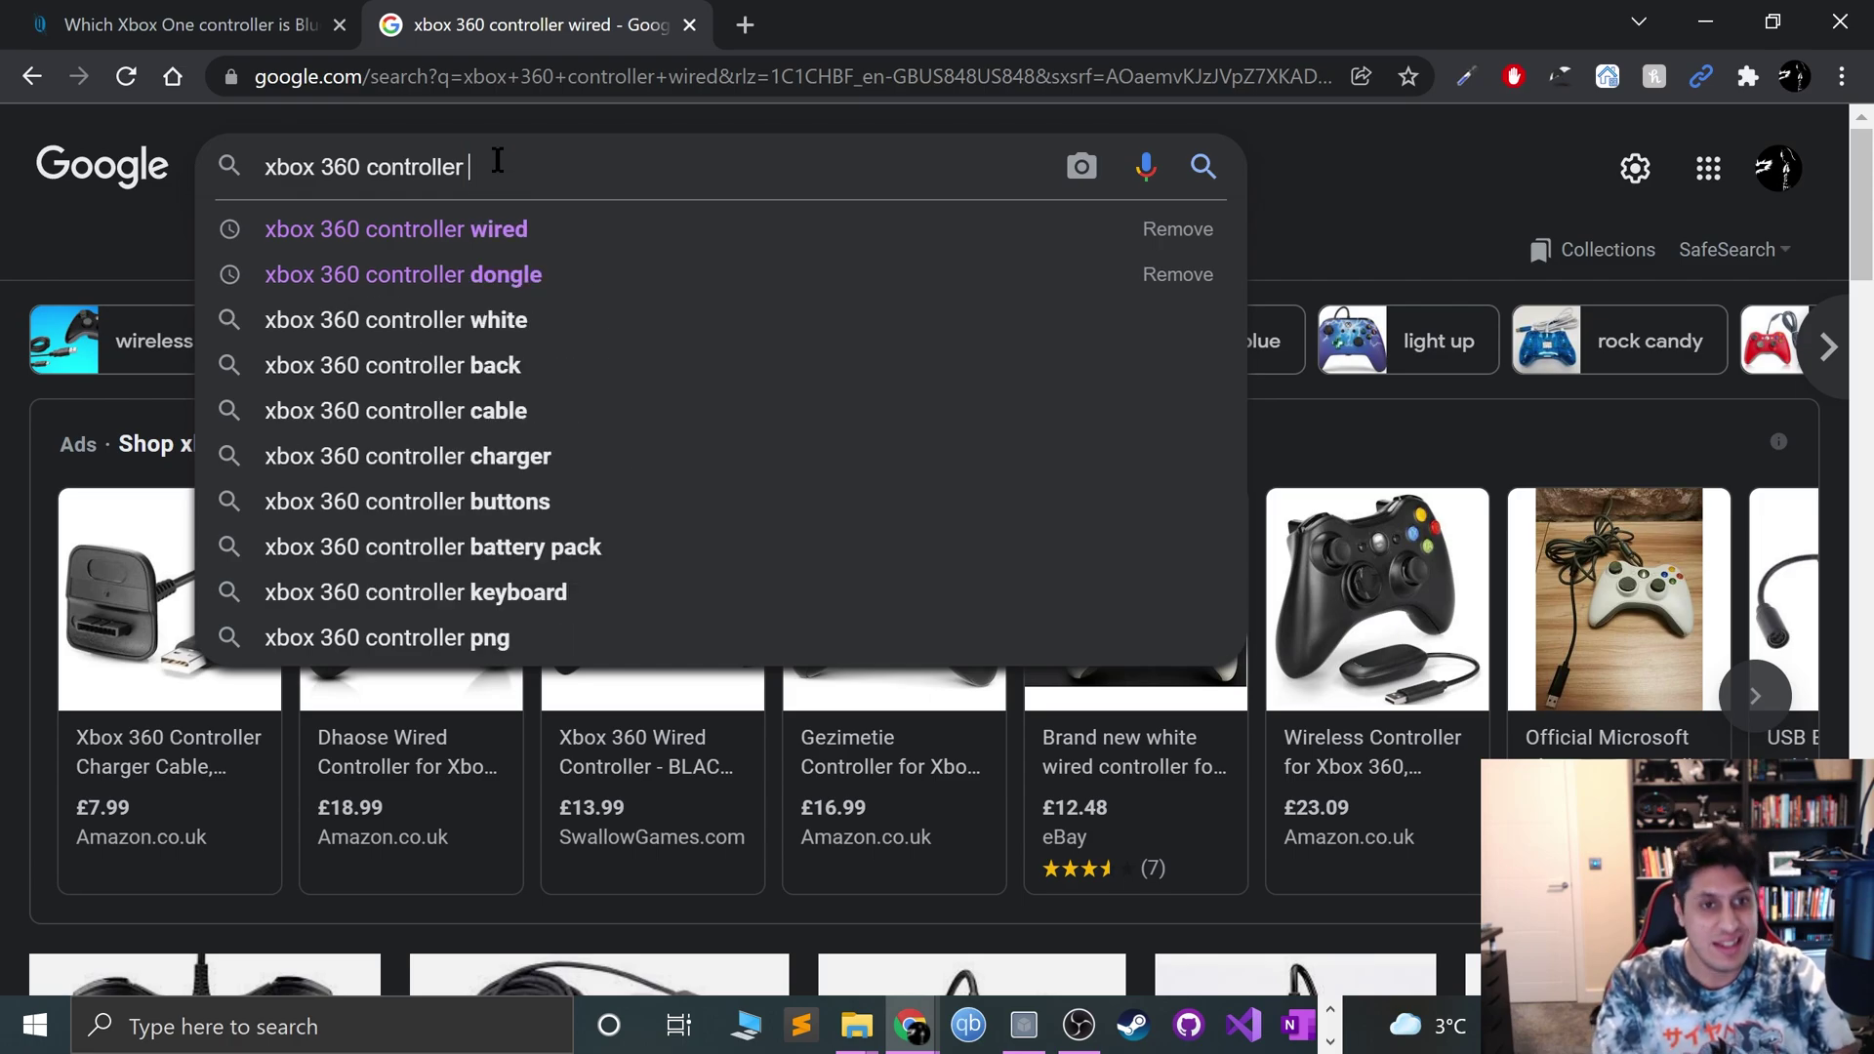
key(Return)
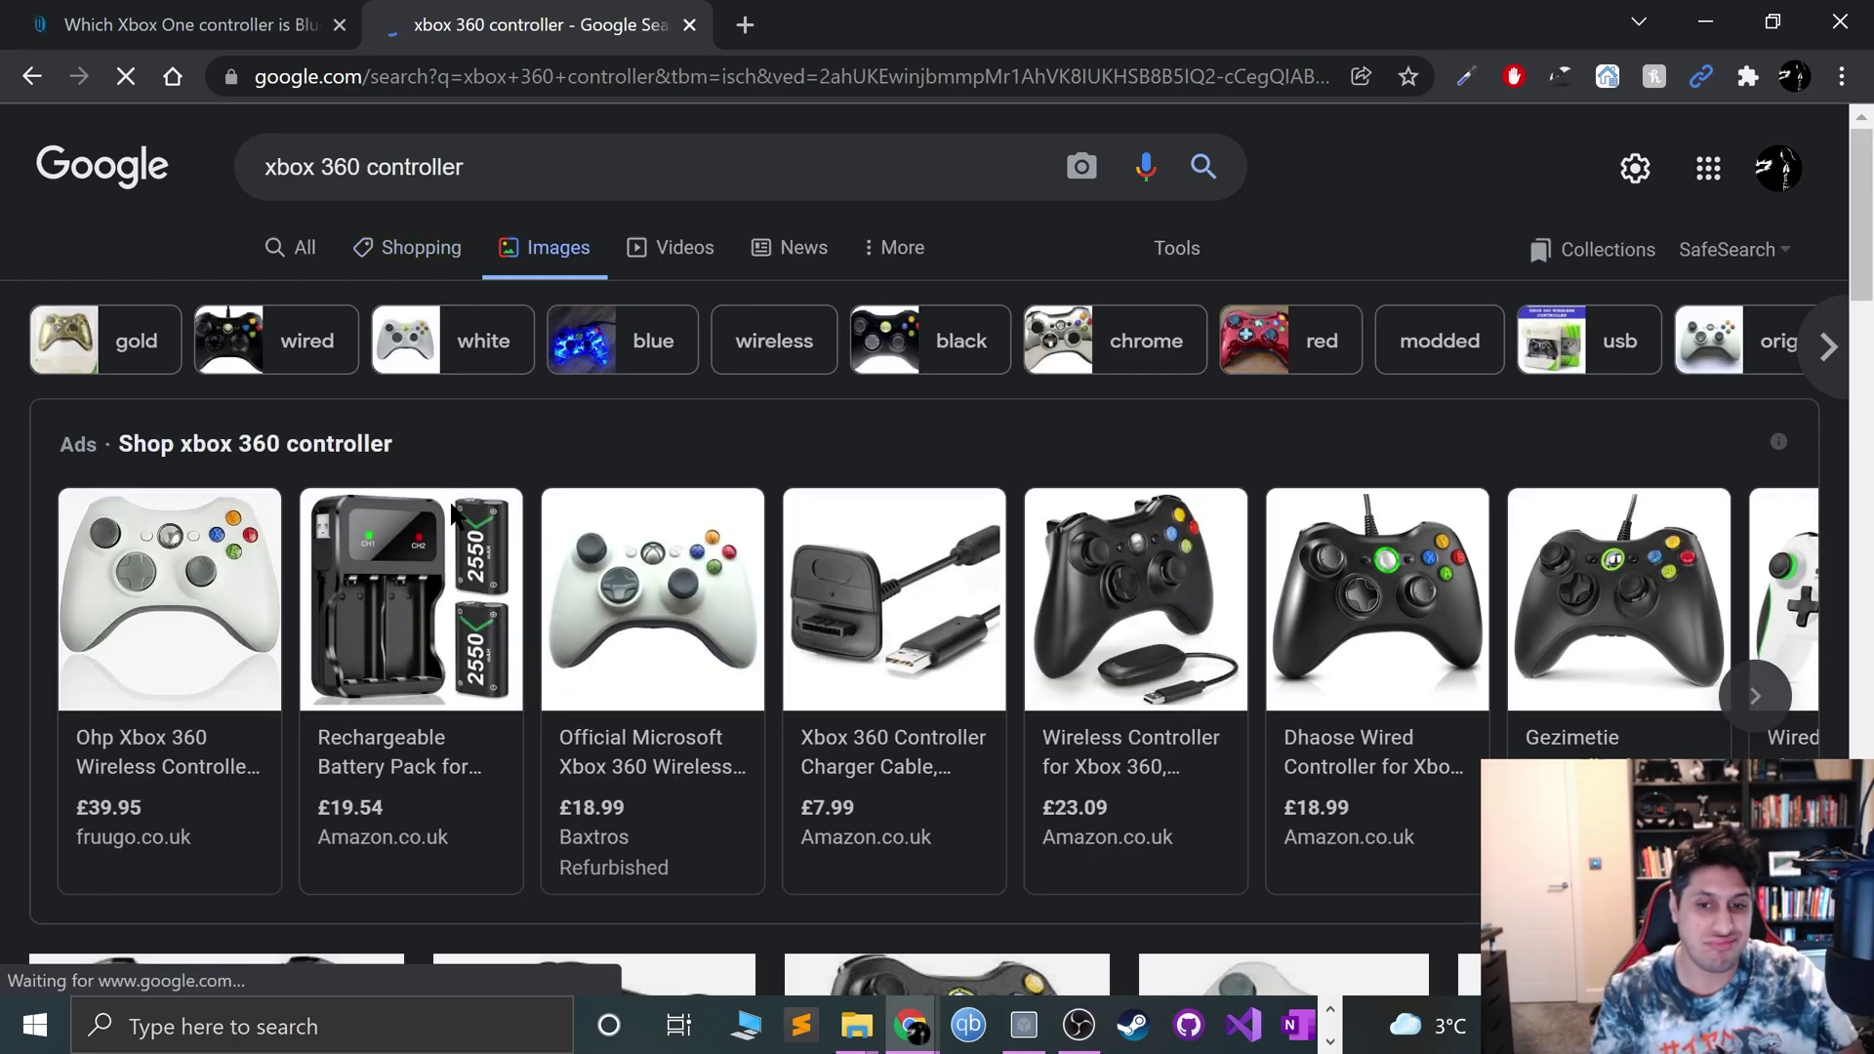
- Look over the controller images and extend the image search to "xbox 360 controller dongle"
scroll(29, 795, down, 3)
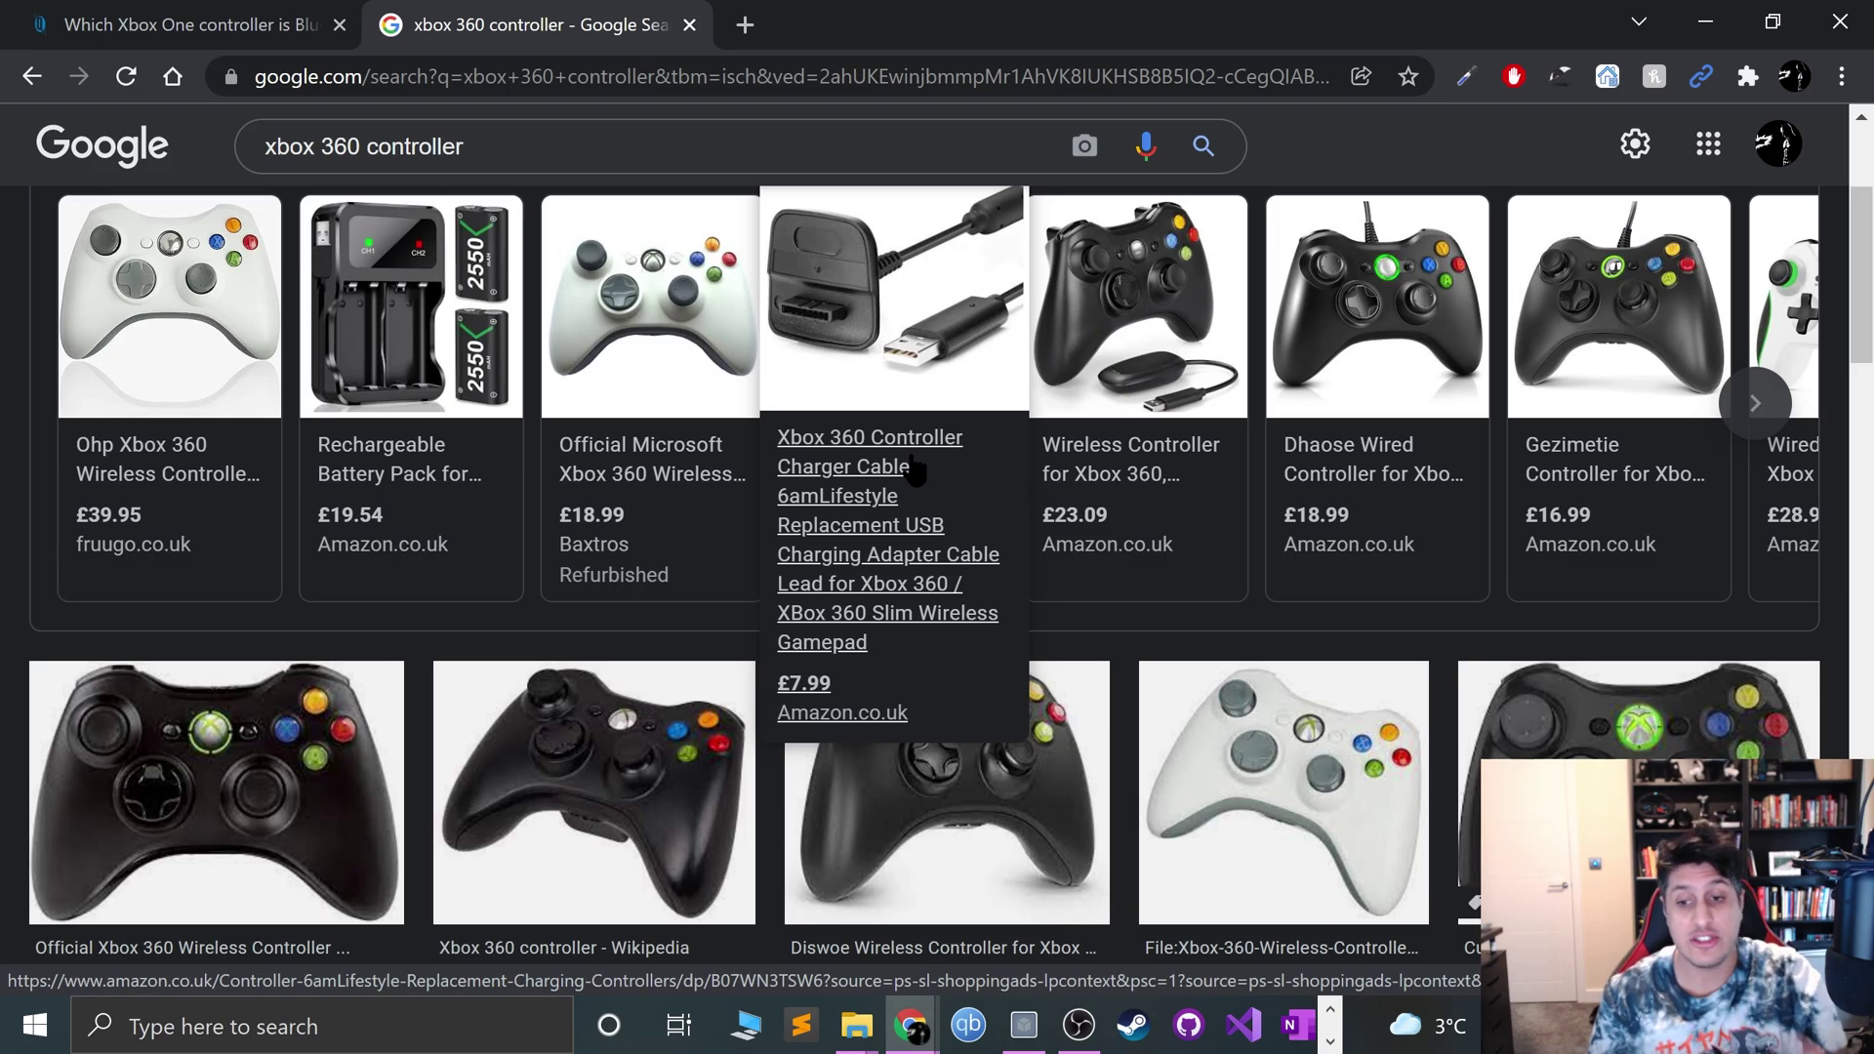
scroll(937, 483, down, 3)
scroll(554, 319, up, 6)
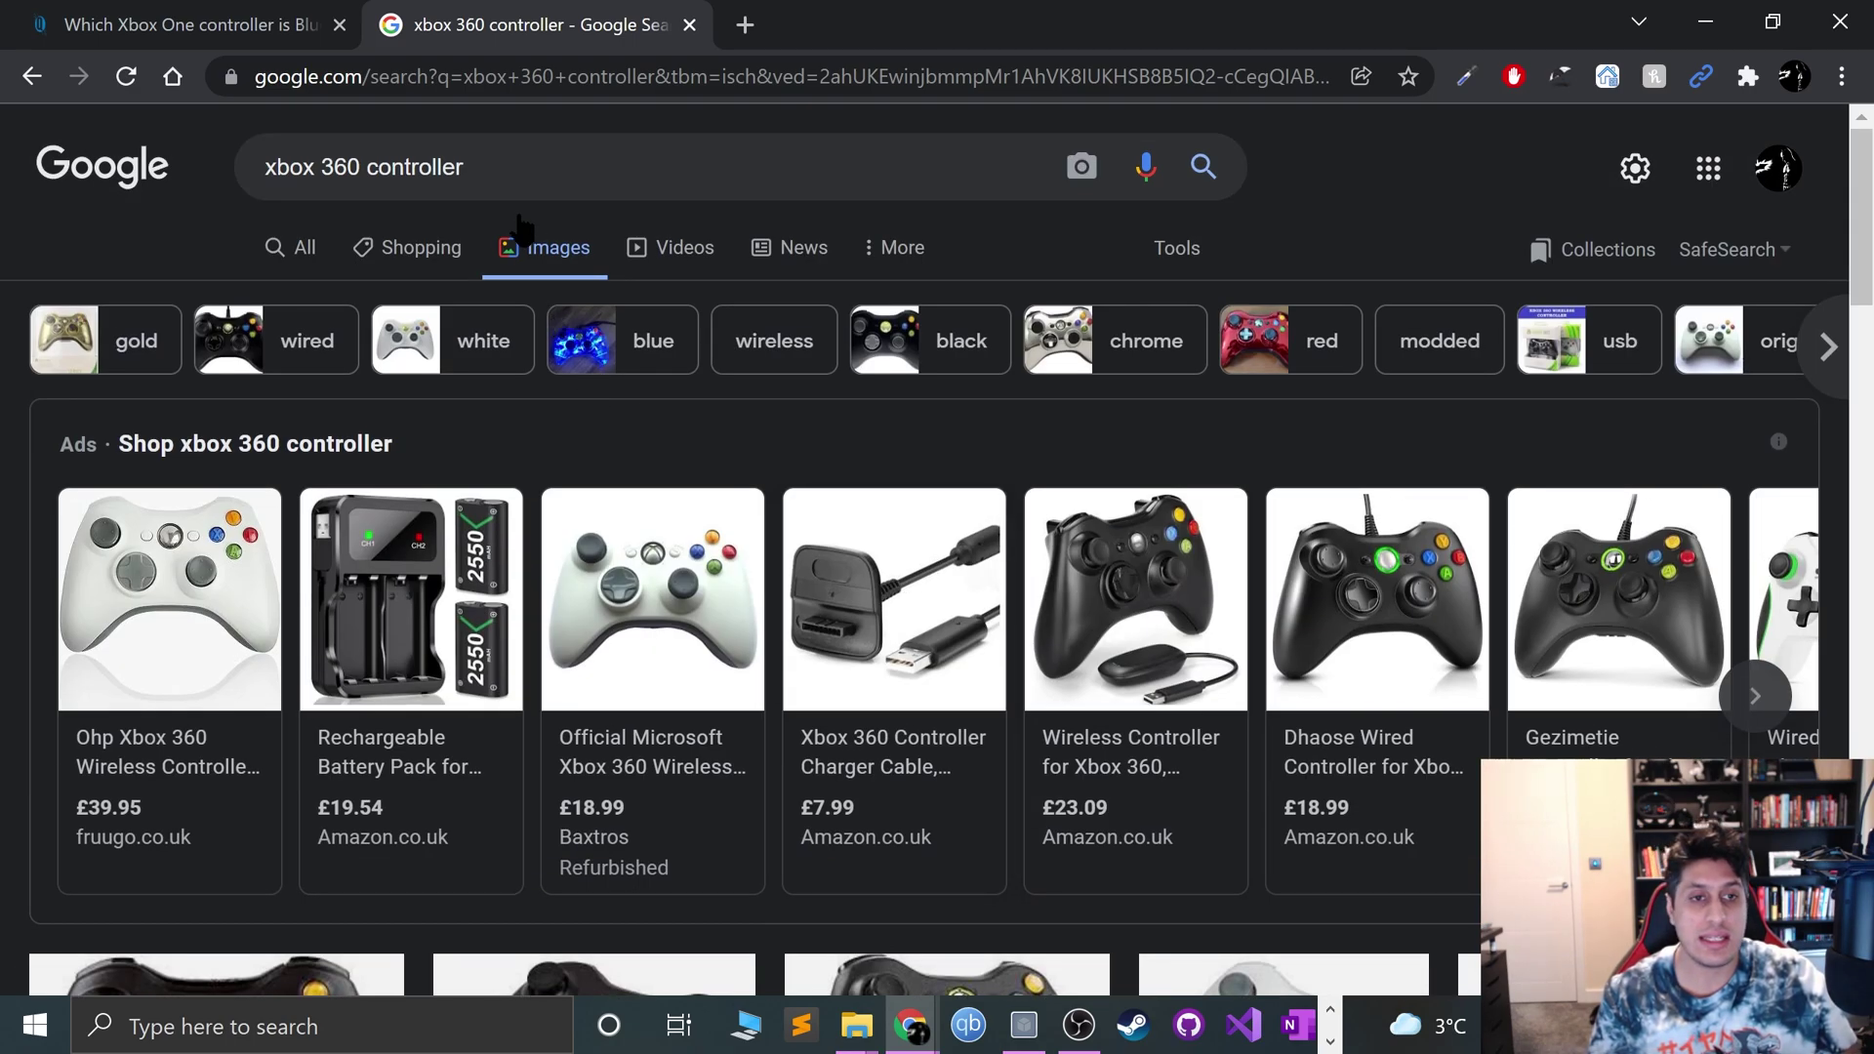
click(511, 176)
text(dongle)
key(Return)
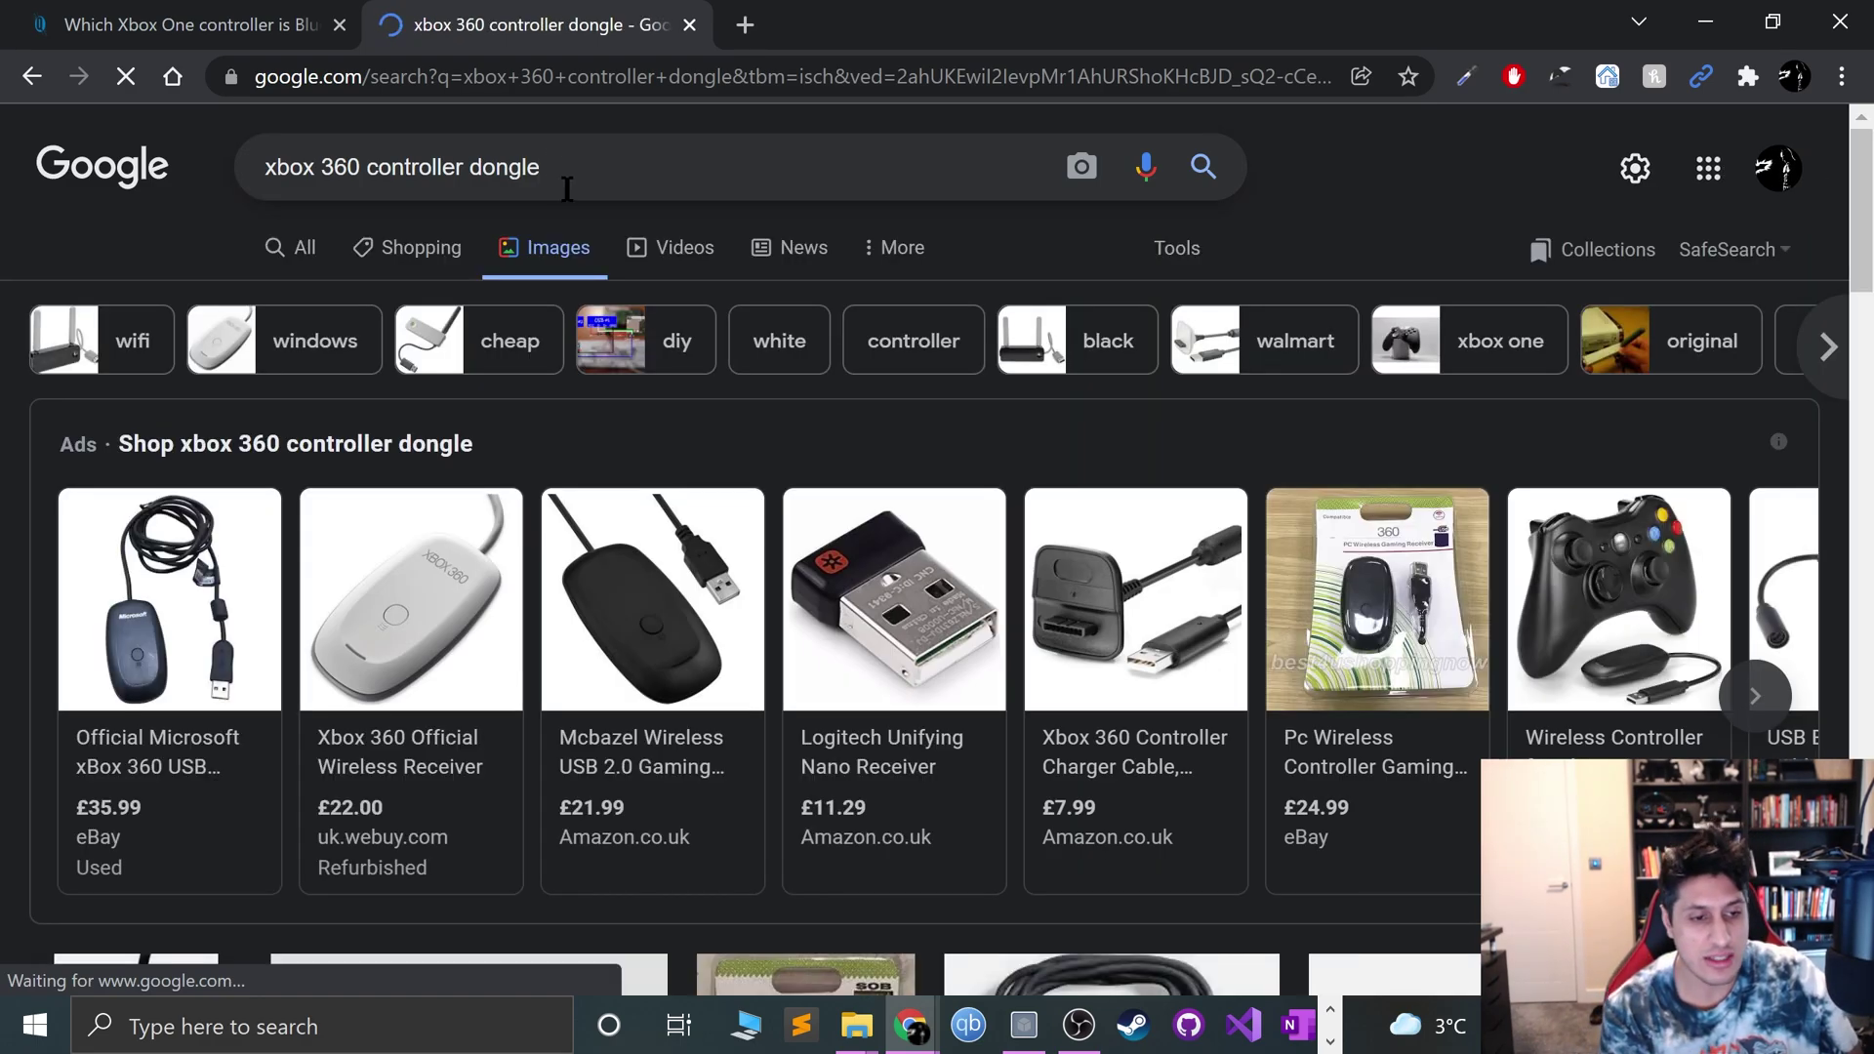
- Inspect the Xbox 360 wireless receiver listings and change the image search to "xbox 360 controller sync"
mouse_move(593, 536)
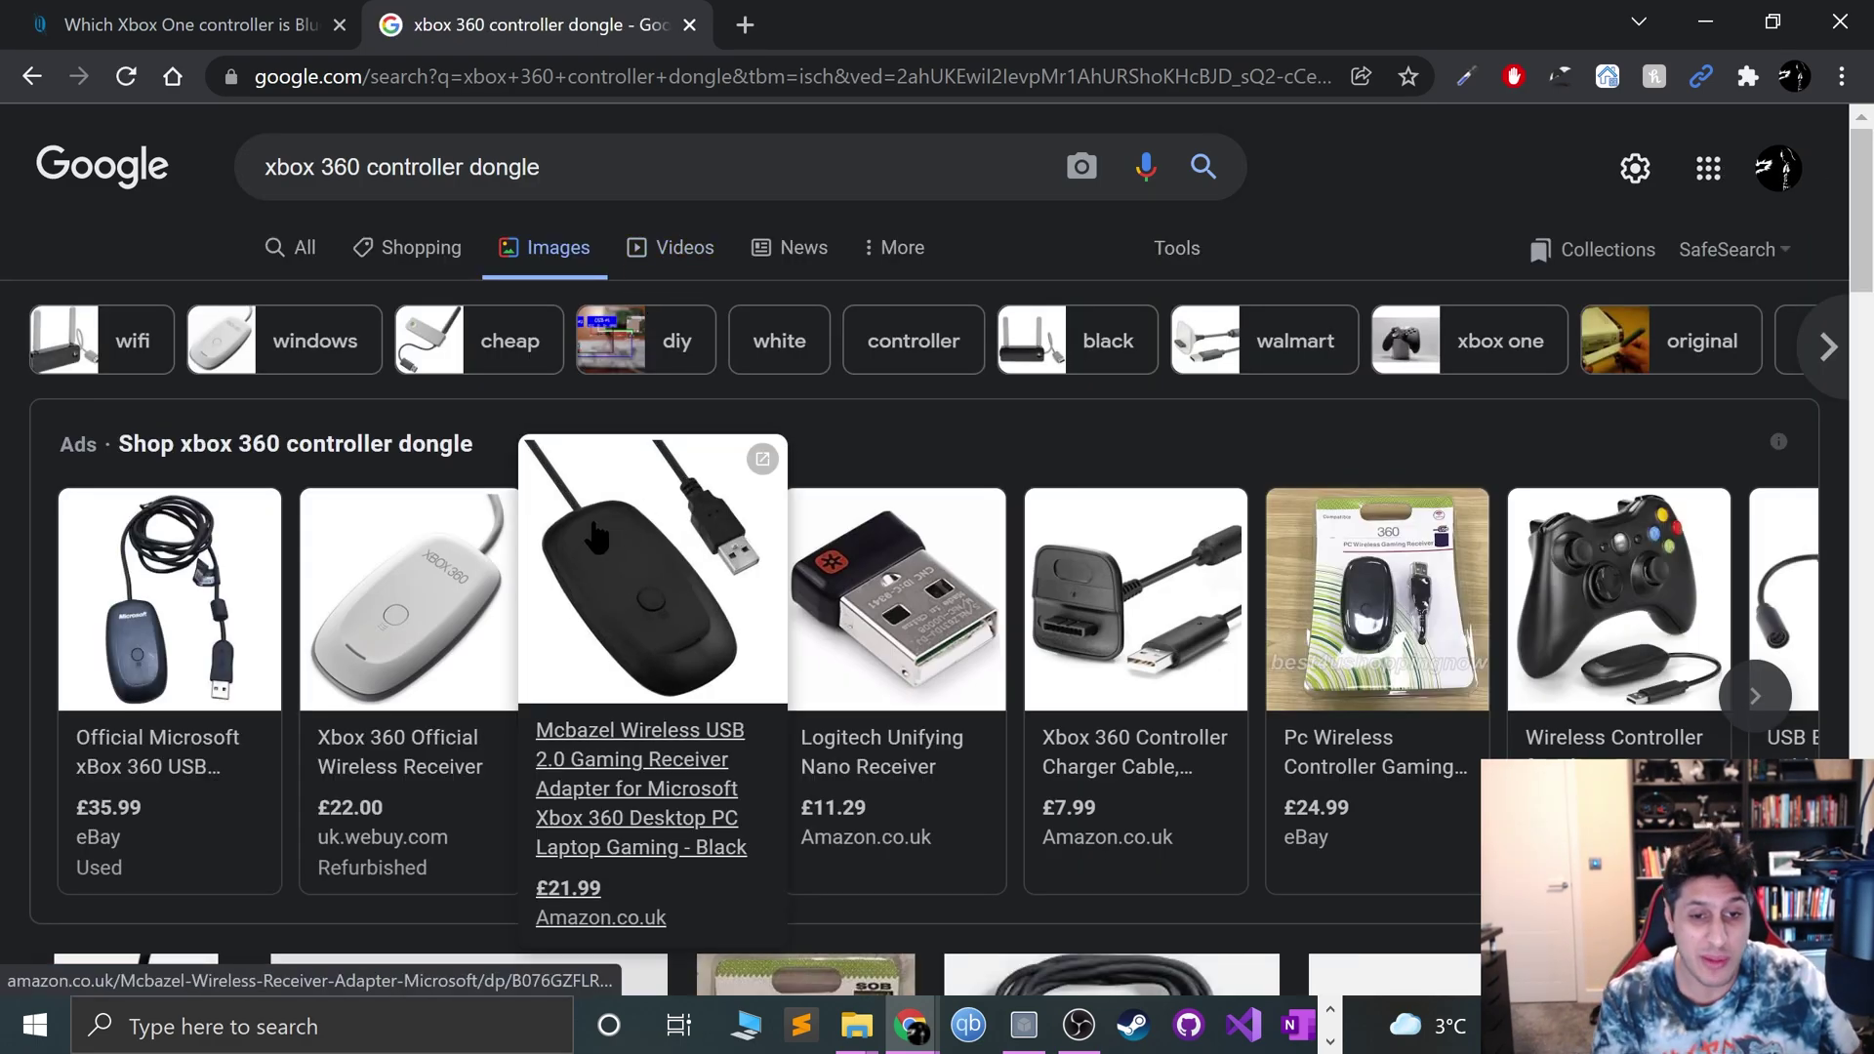
mouse_move(381, 836)
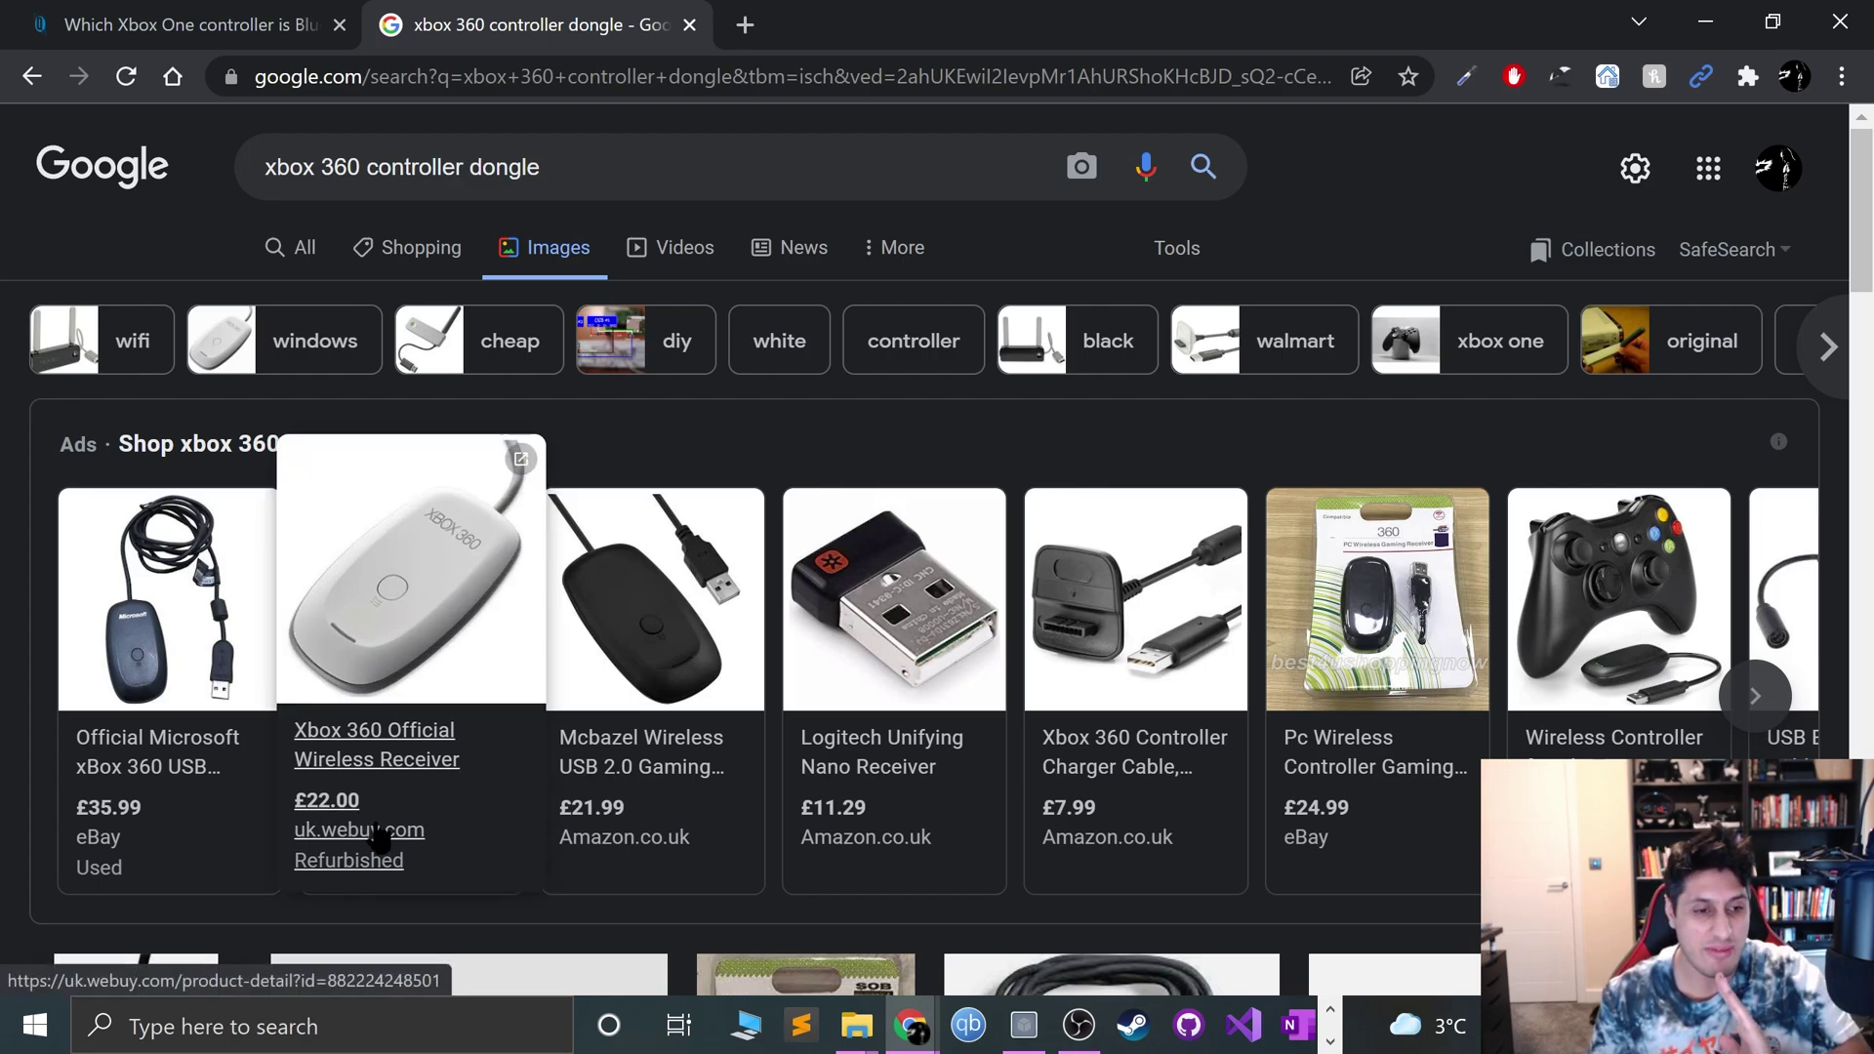
mouse_move(581, 888)
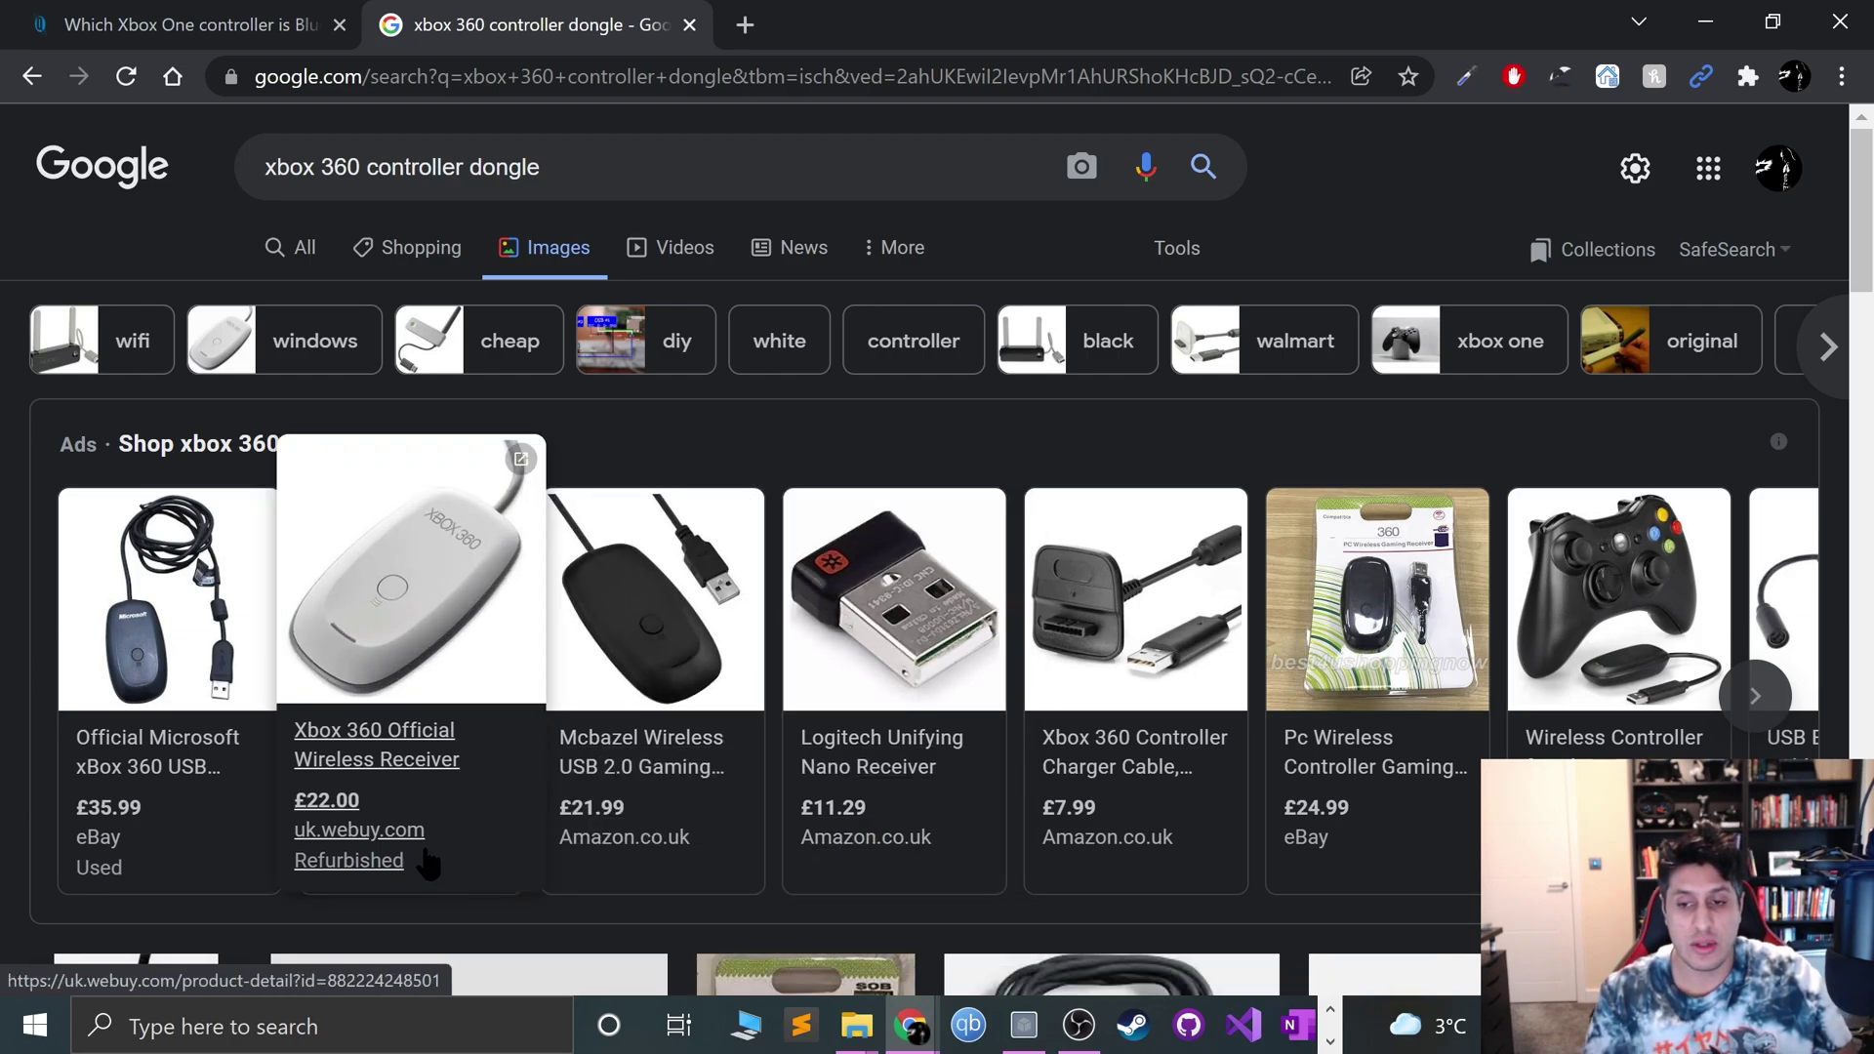
scroll(590, 697, down, 1)
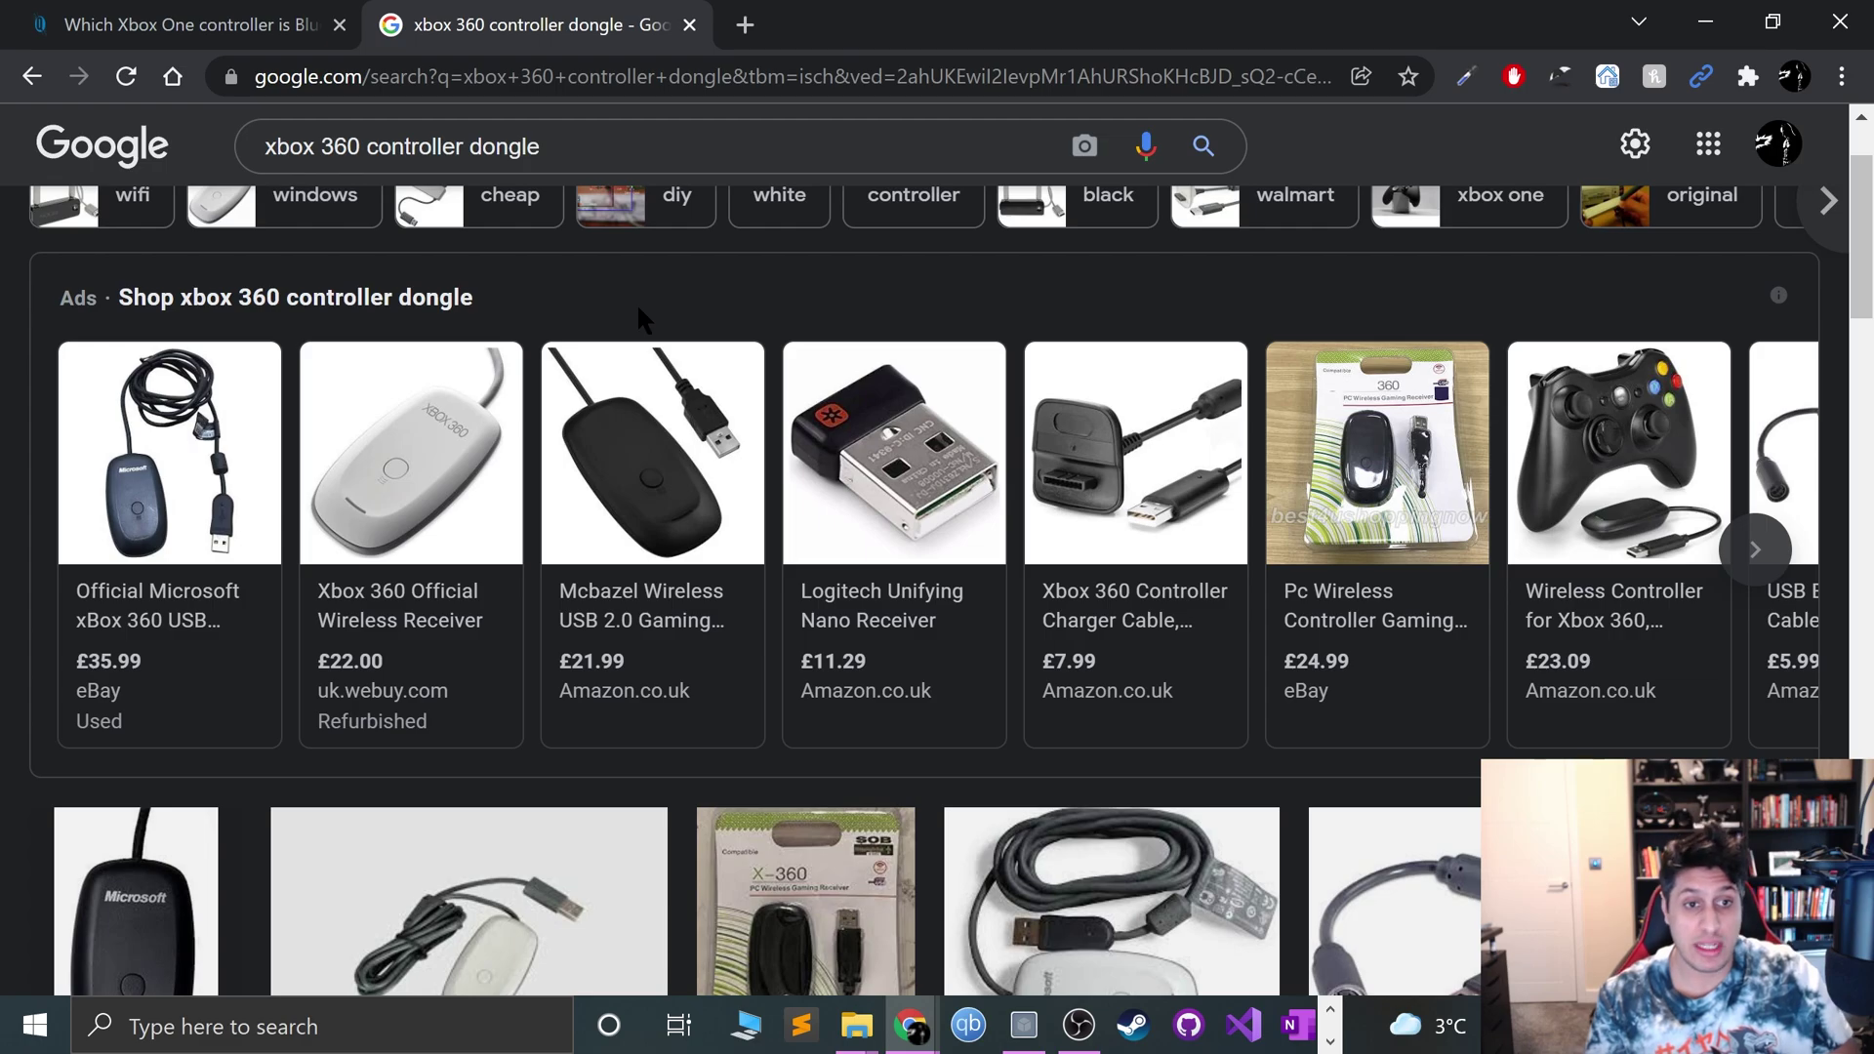
mouse_move(390, 517)
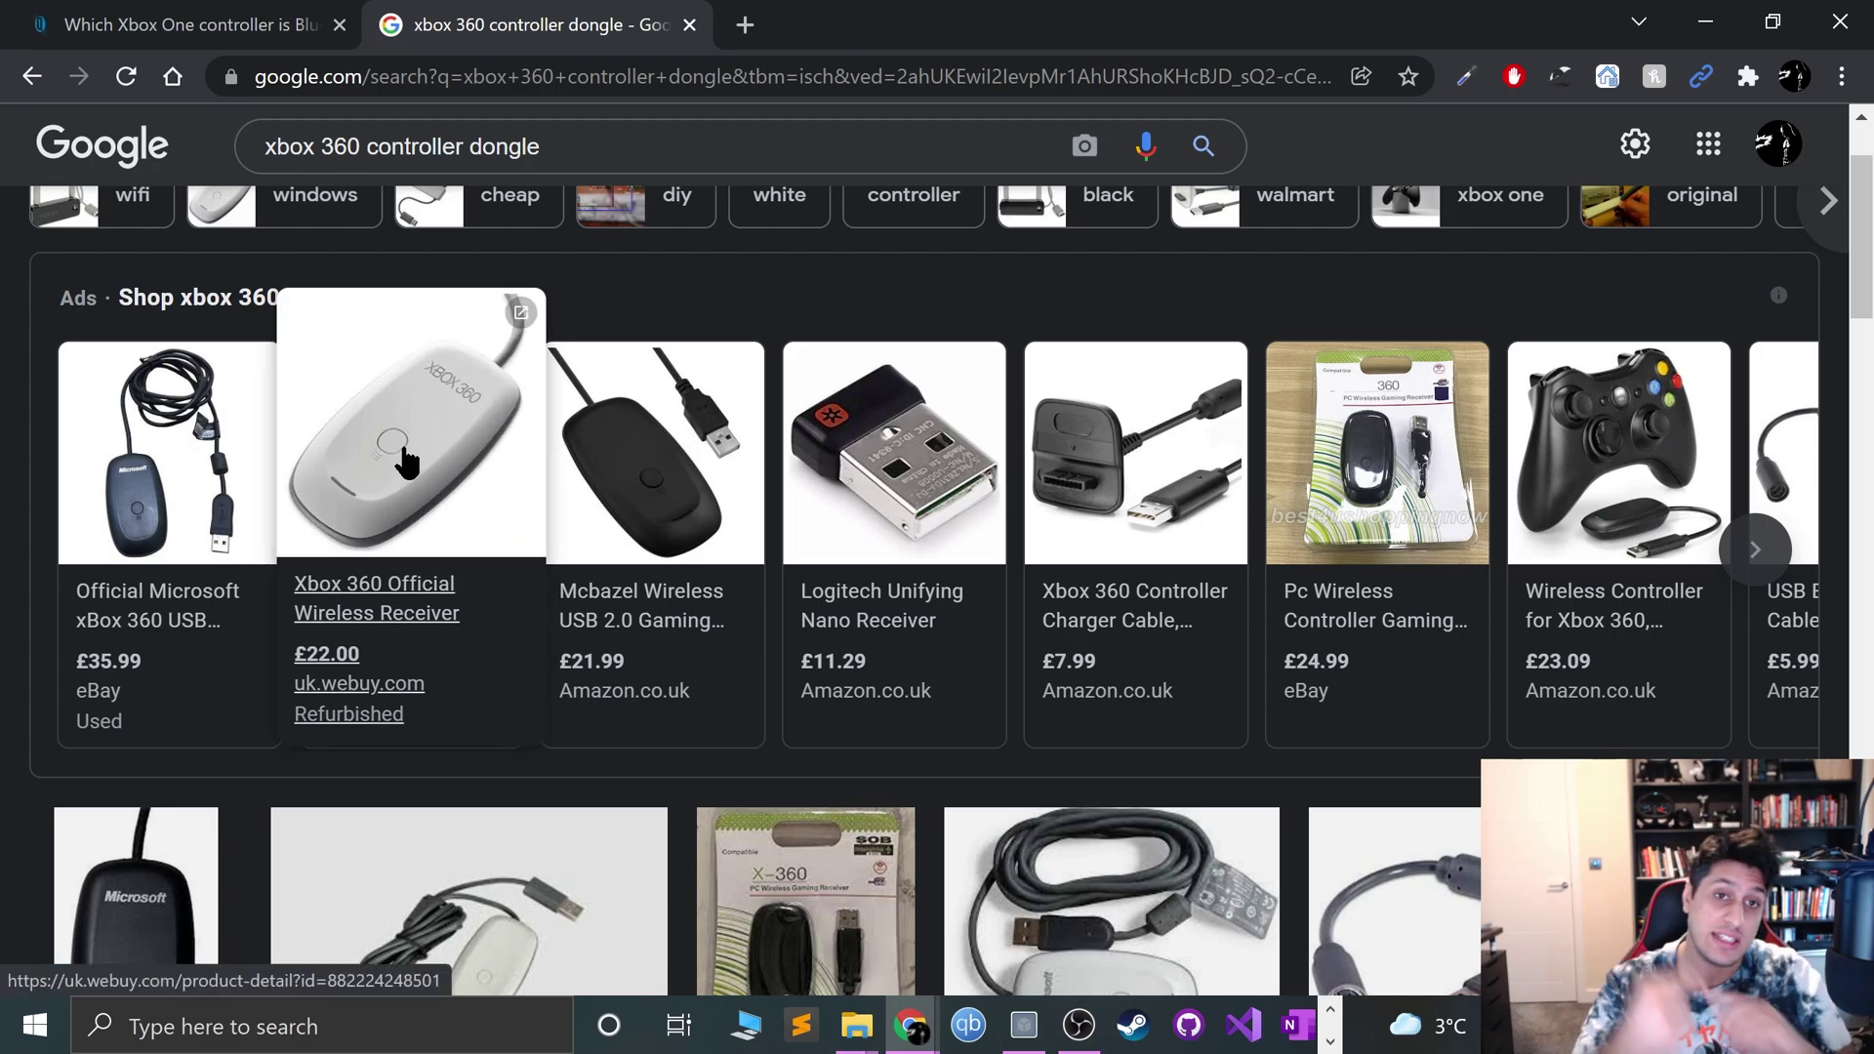
scroll(400, 293, up, 2)
double_click(484, 168)
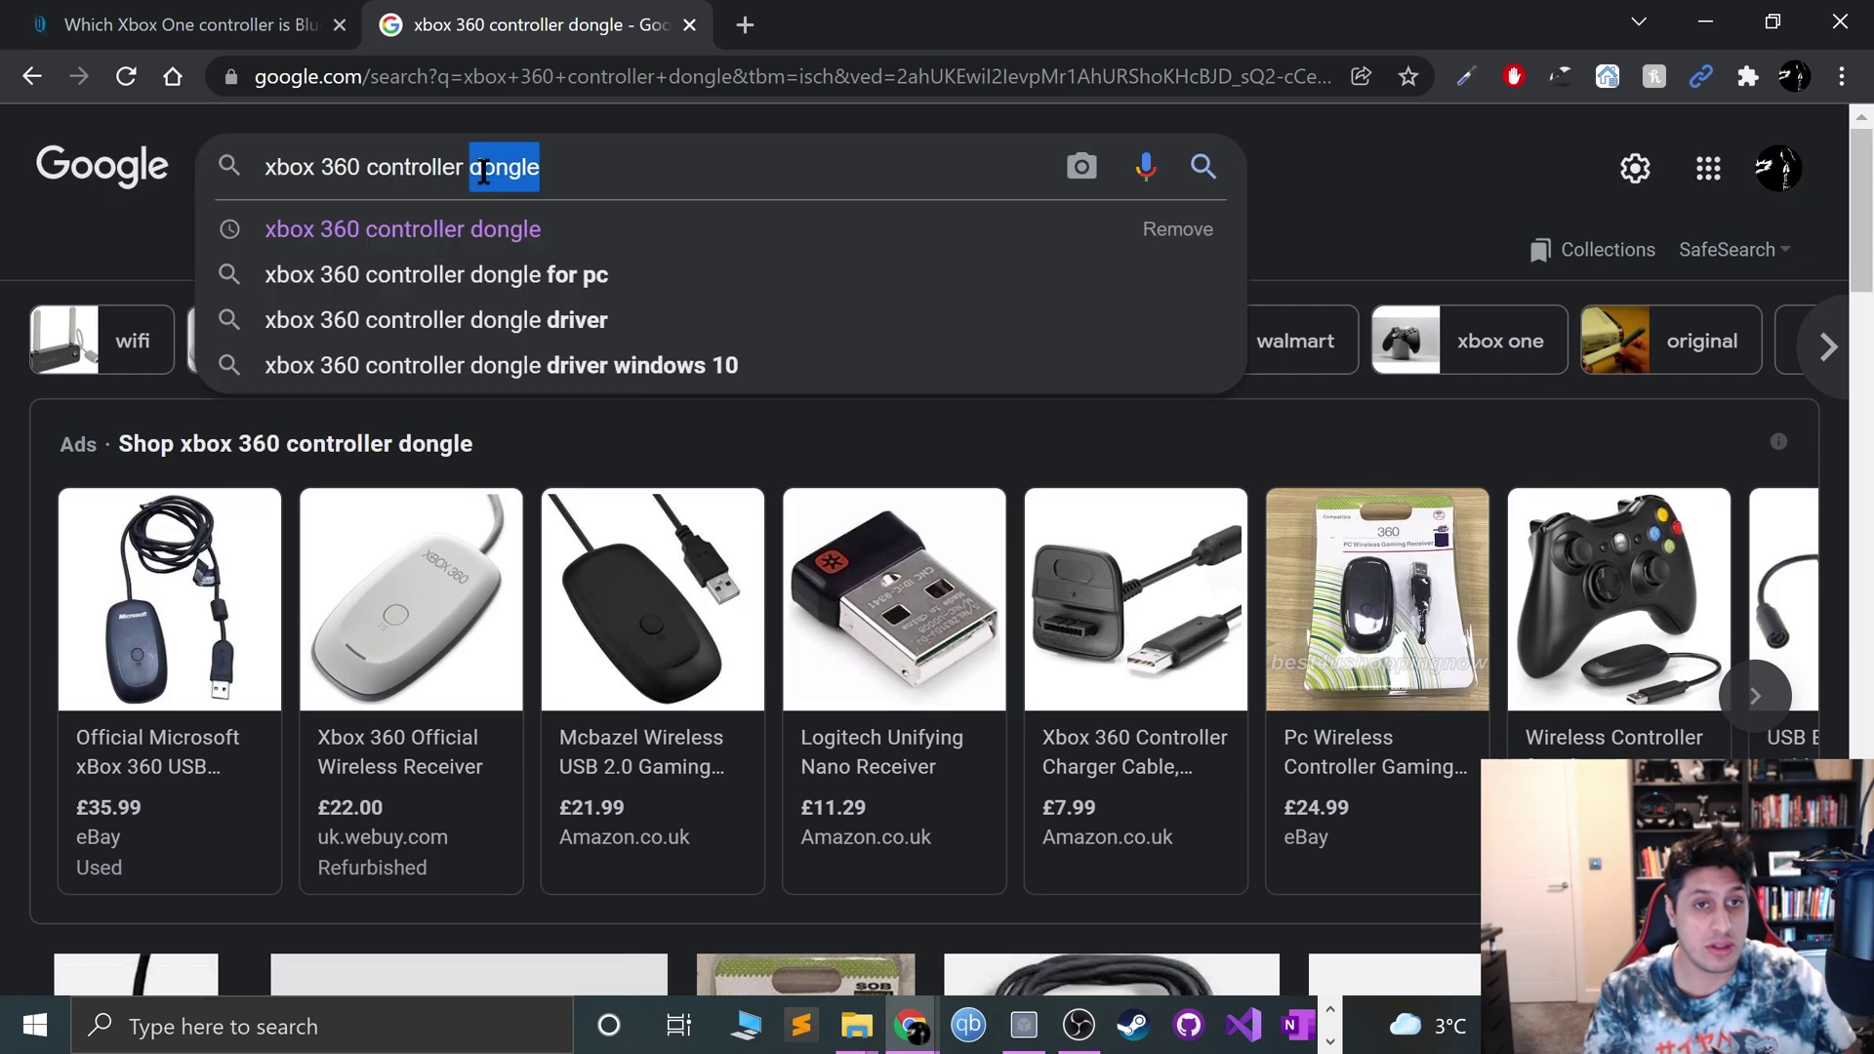
text(sync)
key(Return)
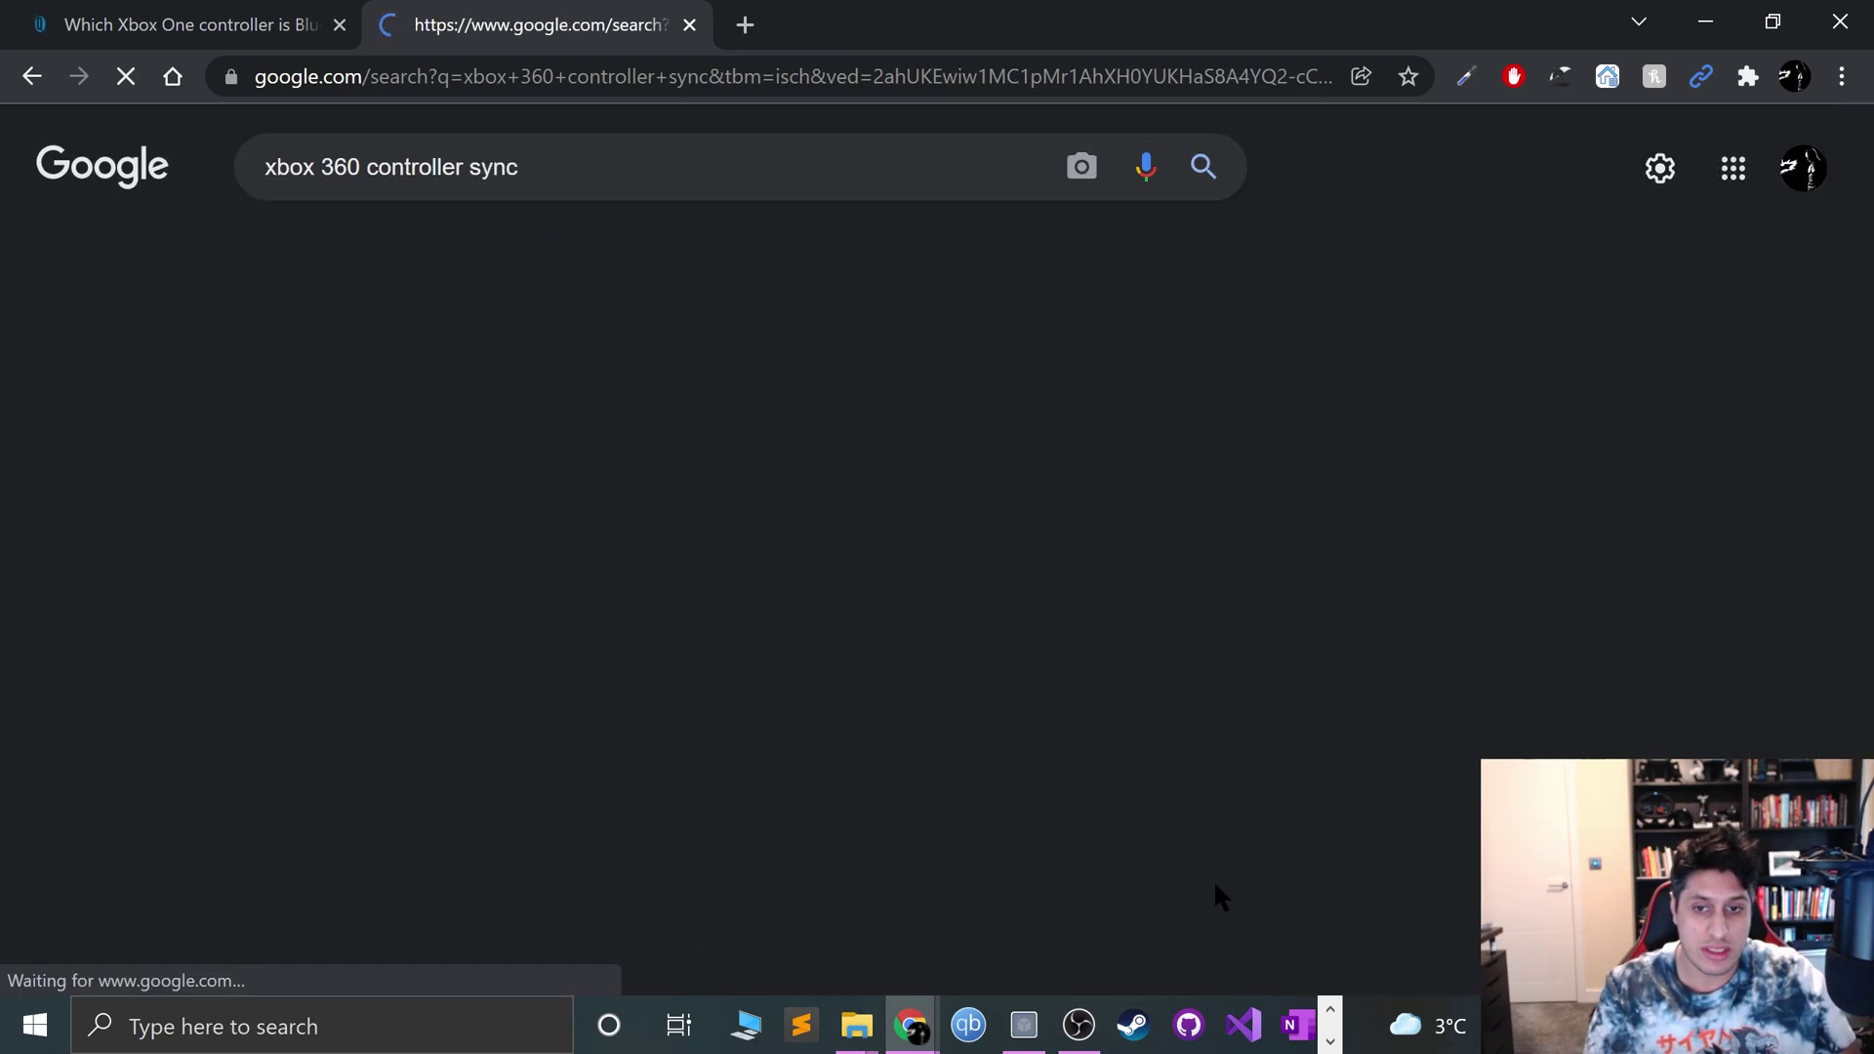
- Examine the image results showing how to sync an Xbox 360 controller
scroll(1201, 789, down, 2)
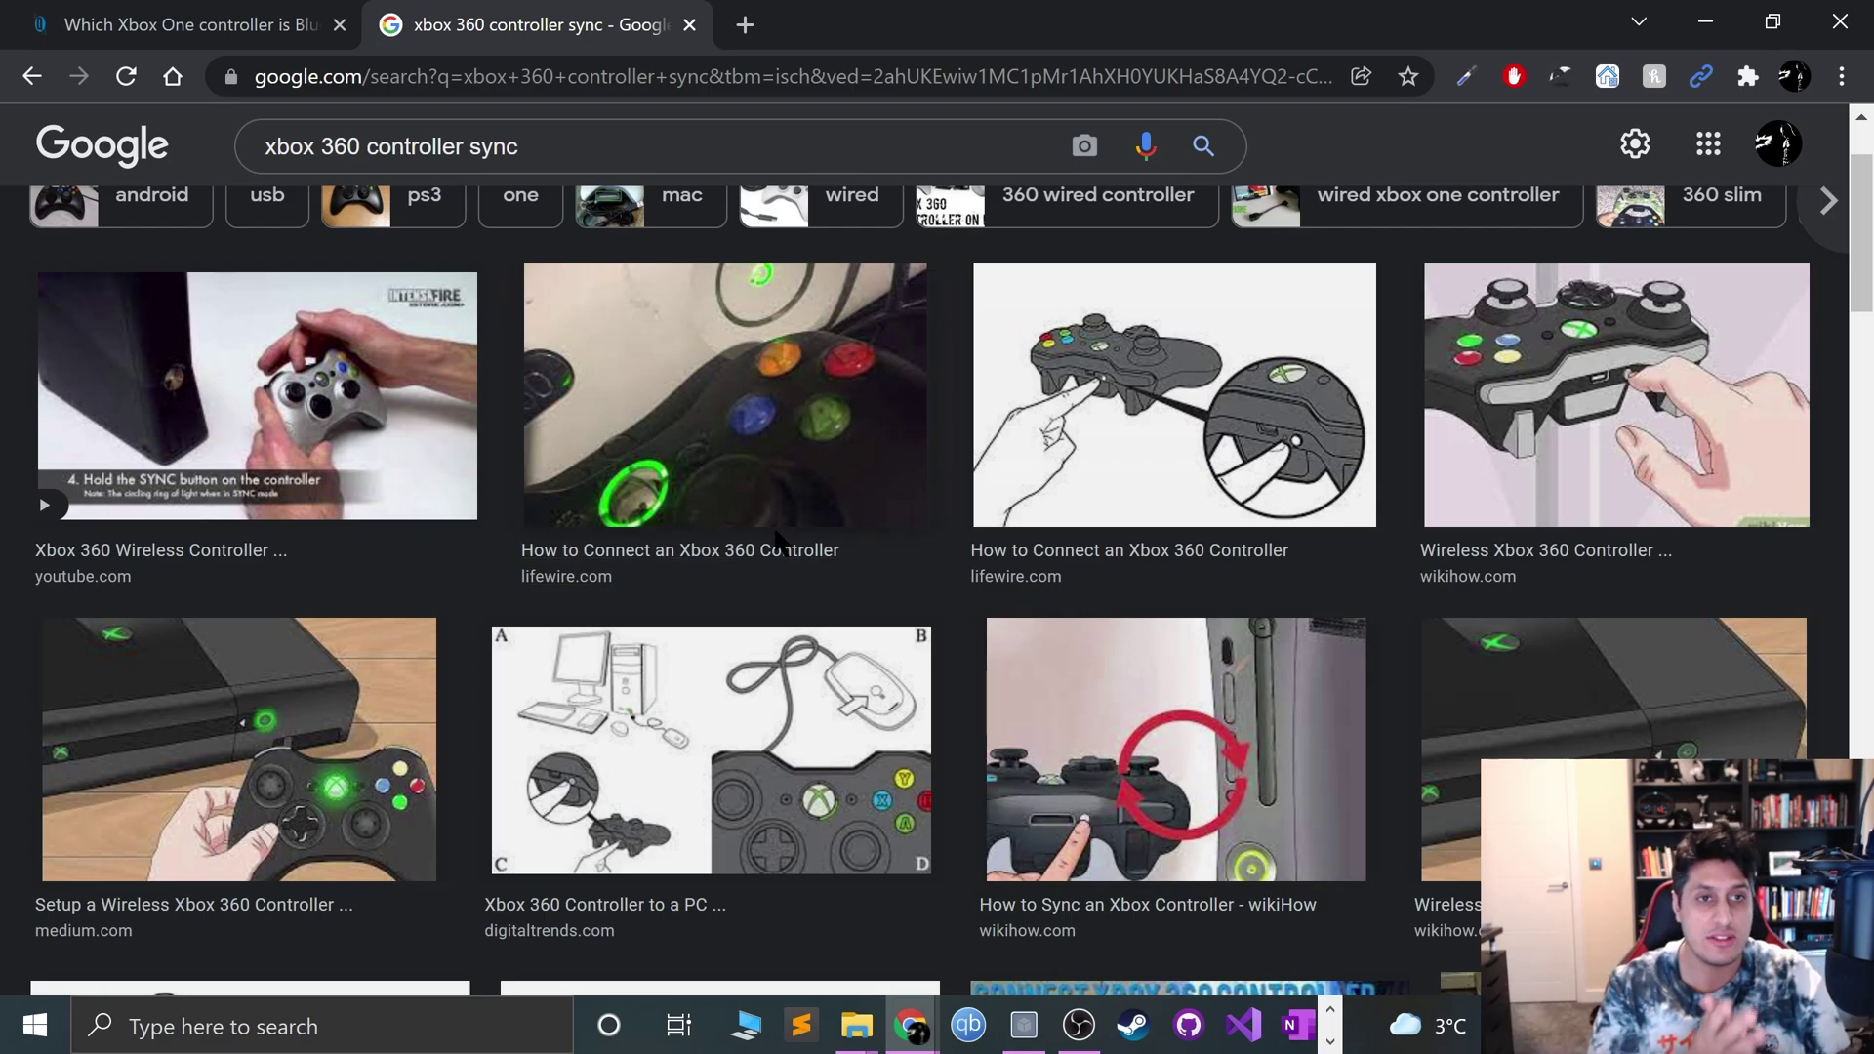
drag(318, 146, 688, 130)
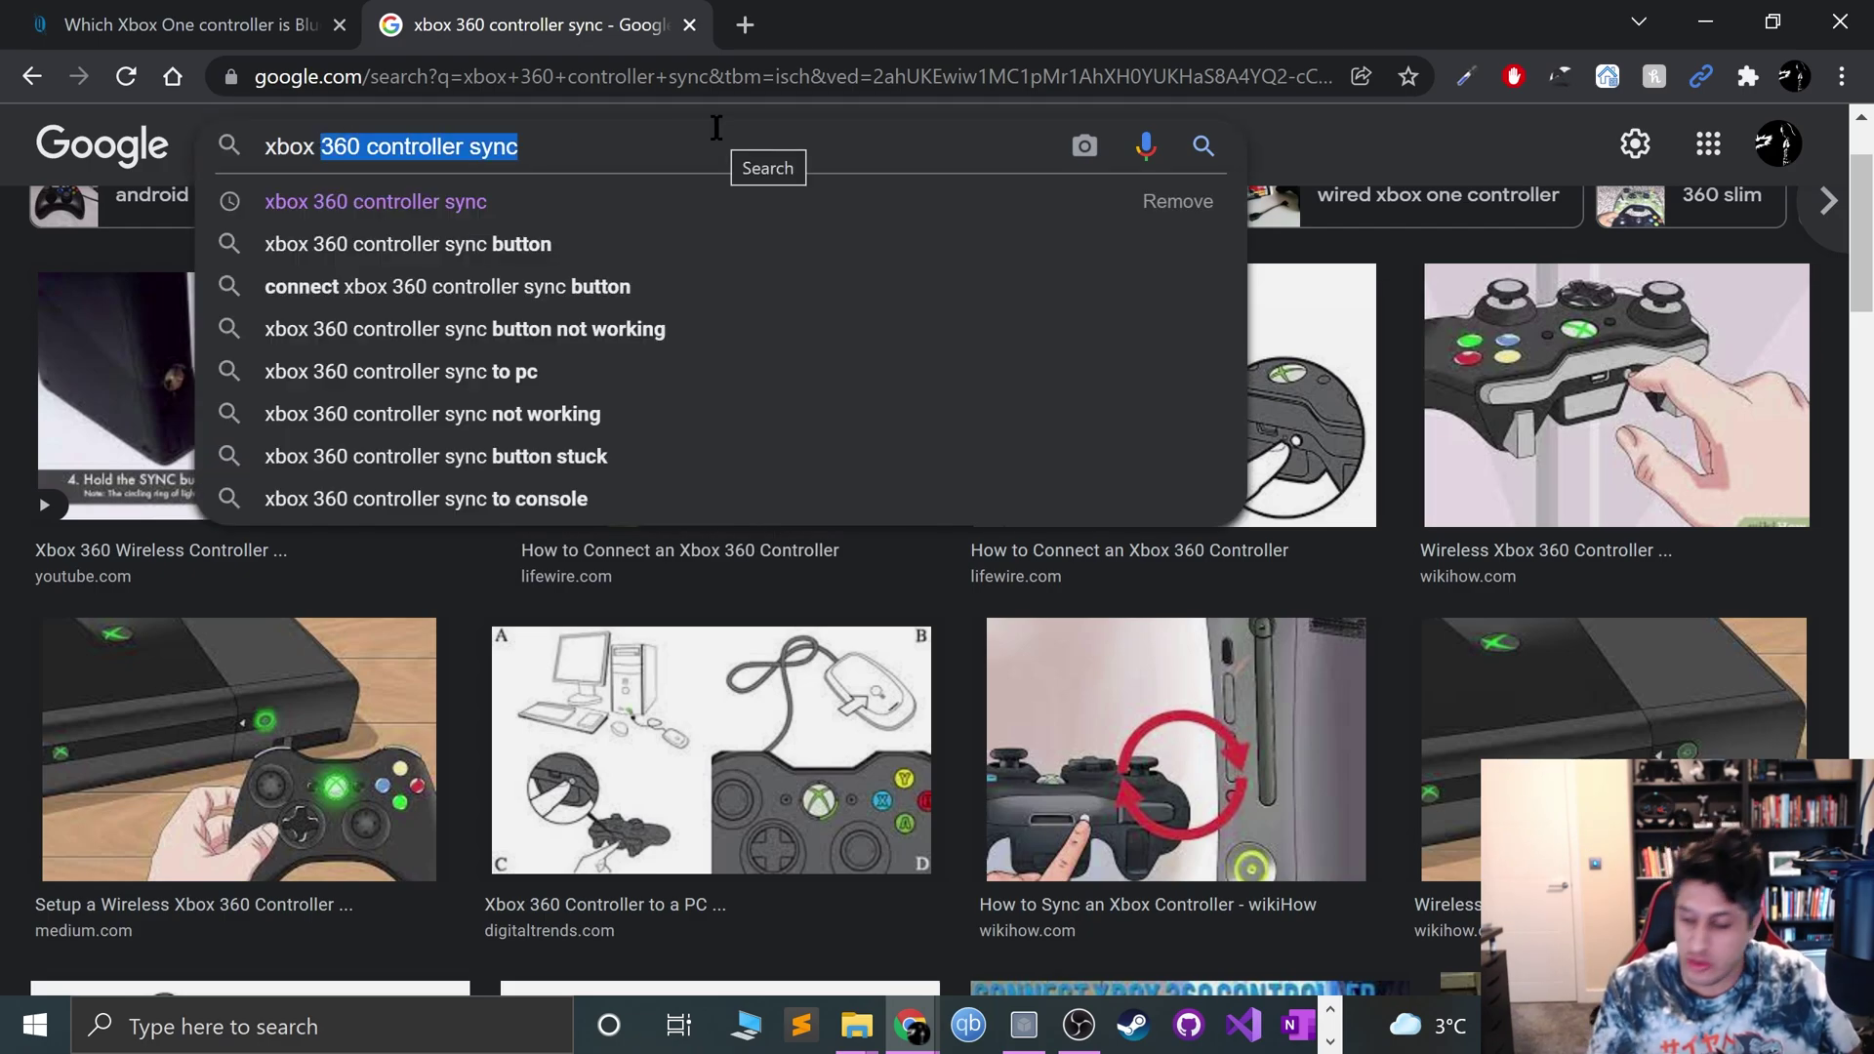
click(1317, 110)
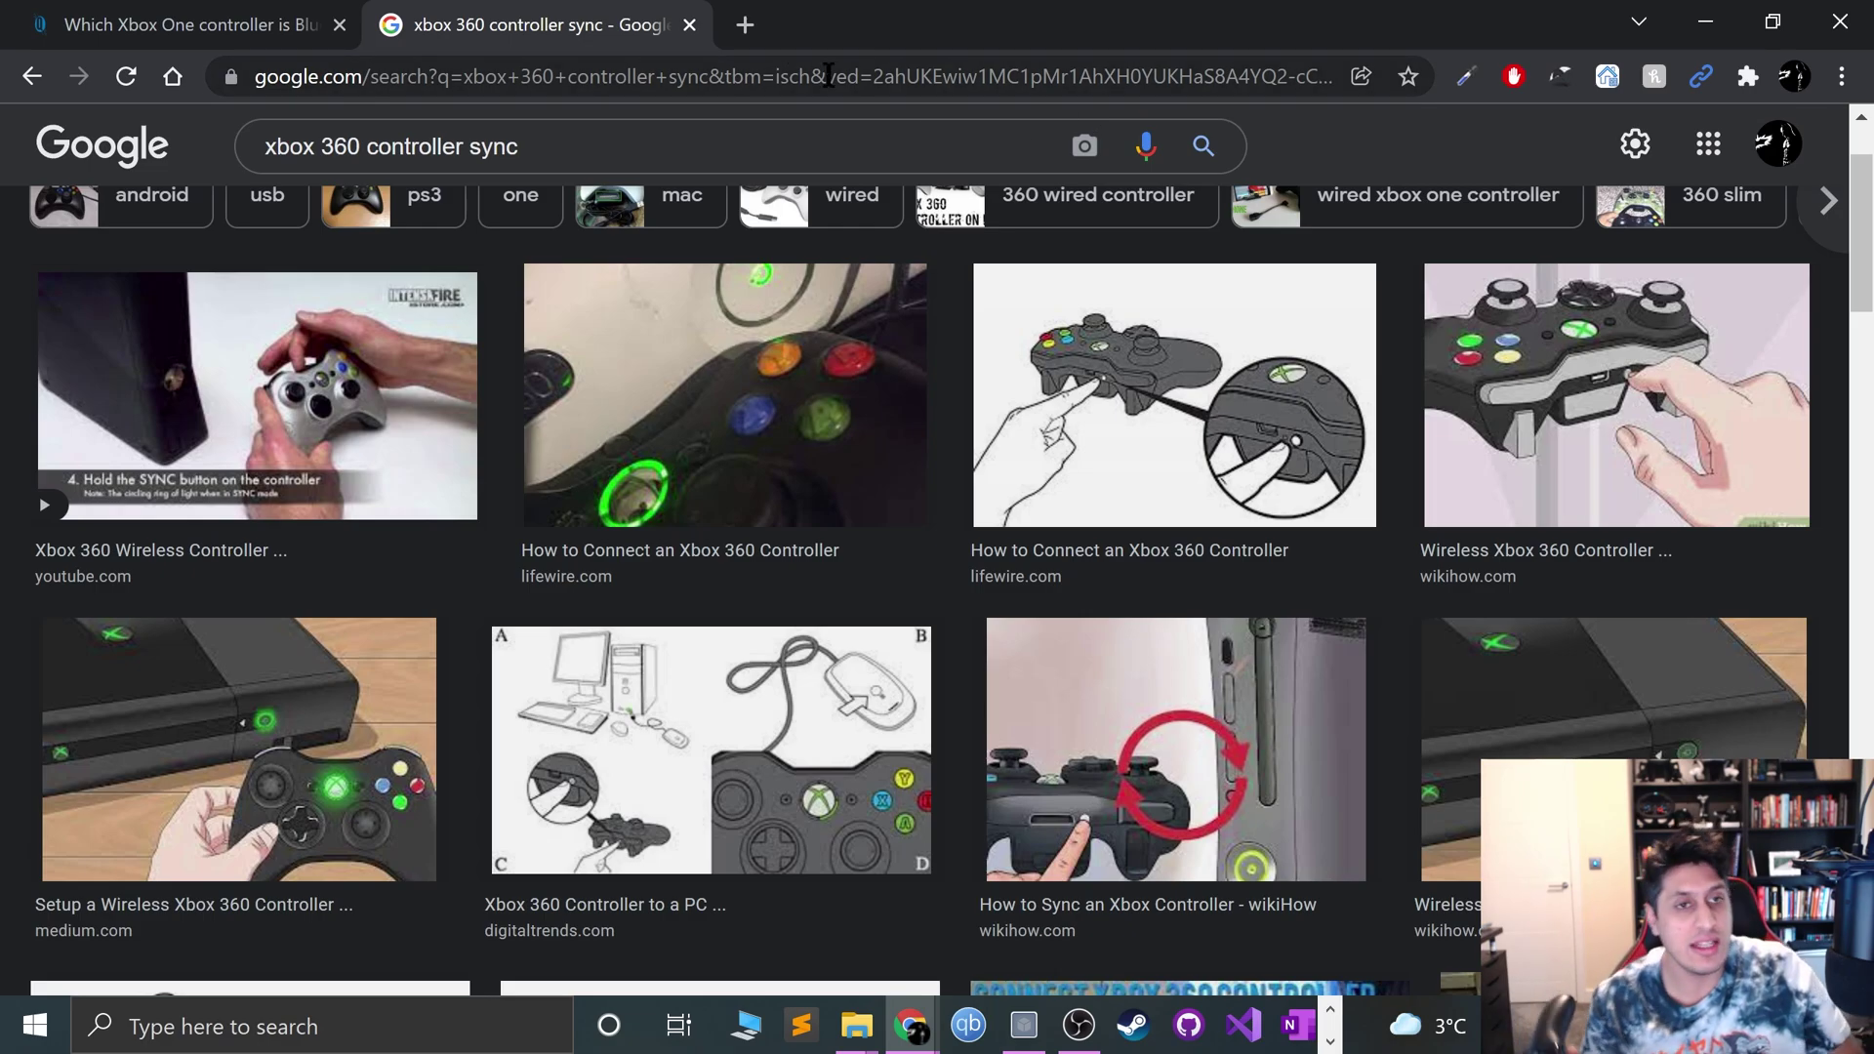
- Review the Big Tech Question article's comparison of Xbox One controllers with and without Bluetooth
click(187, 20)
scroll(1040, 727, down, 10)
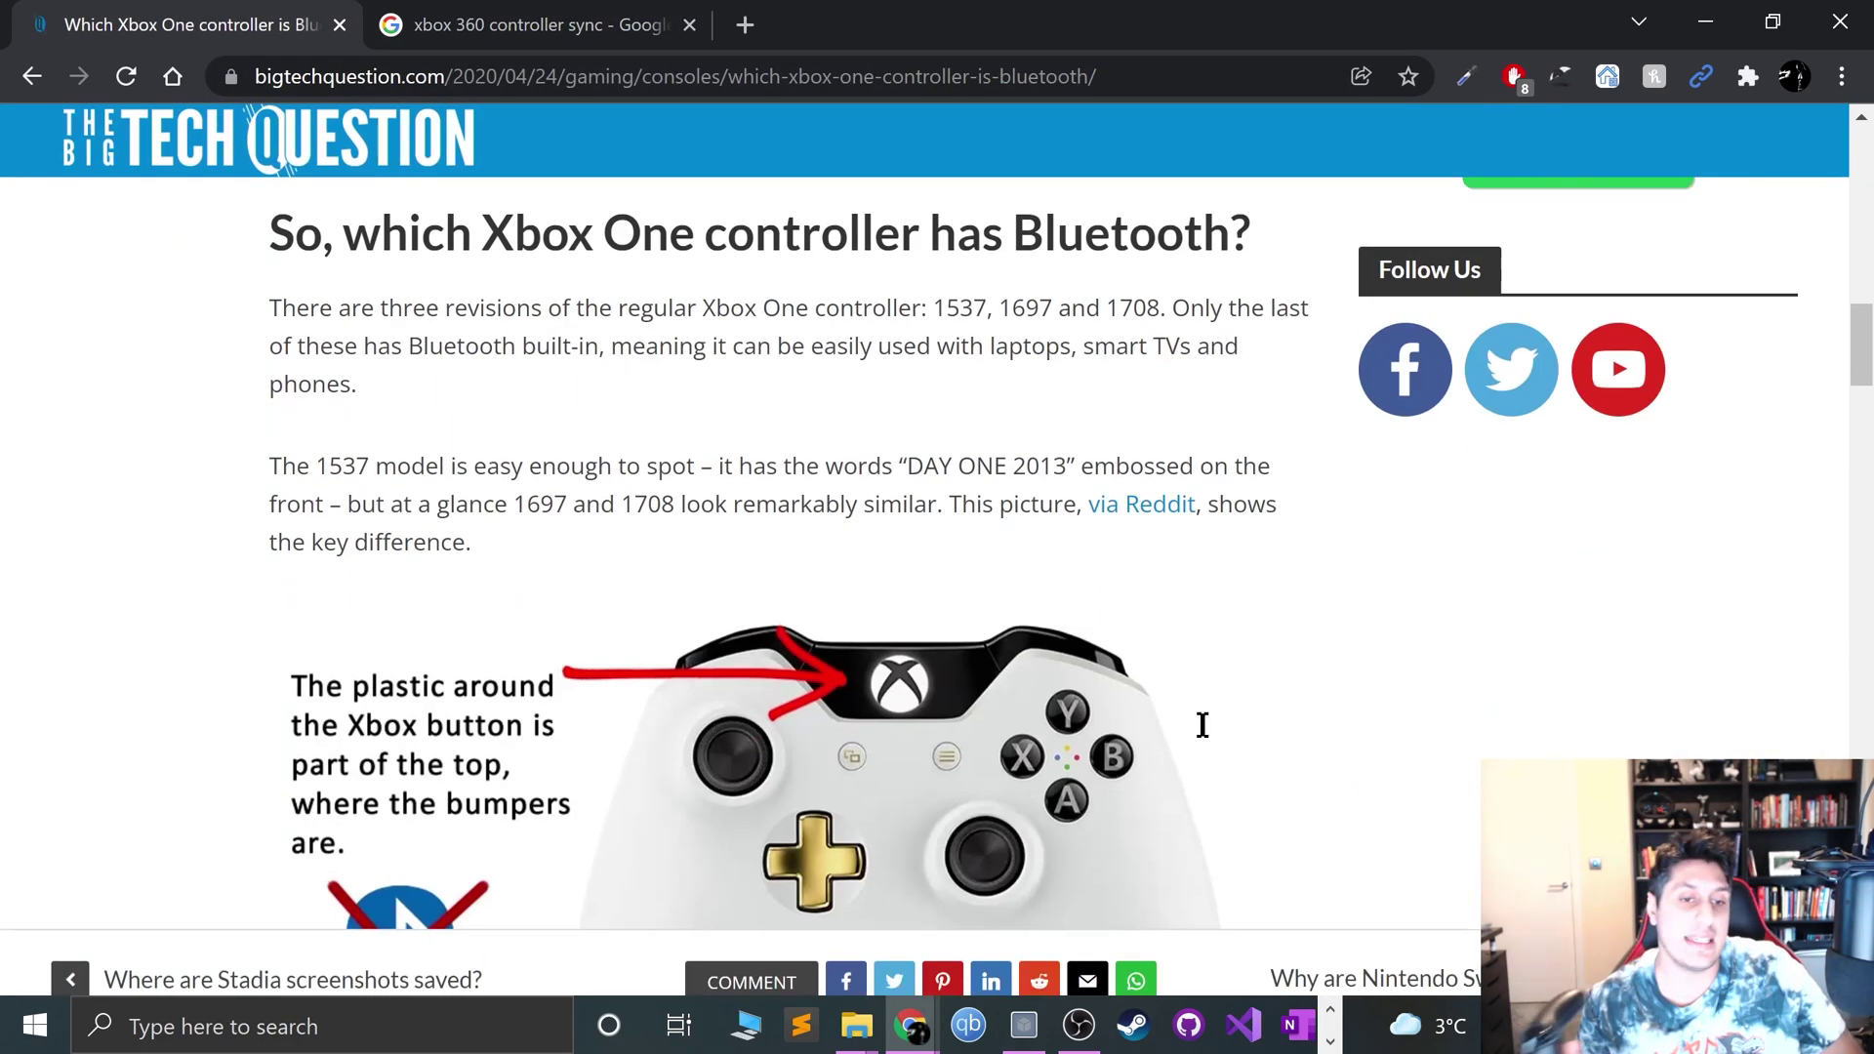
scroll(1040, 730, down, 8)
scroll(1041, 724, up, 4)
scroll(1040, 724, up, 1)
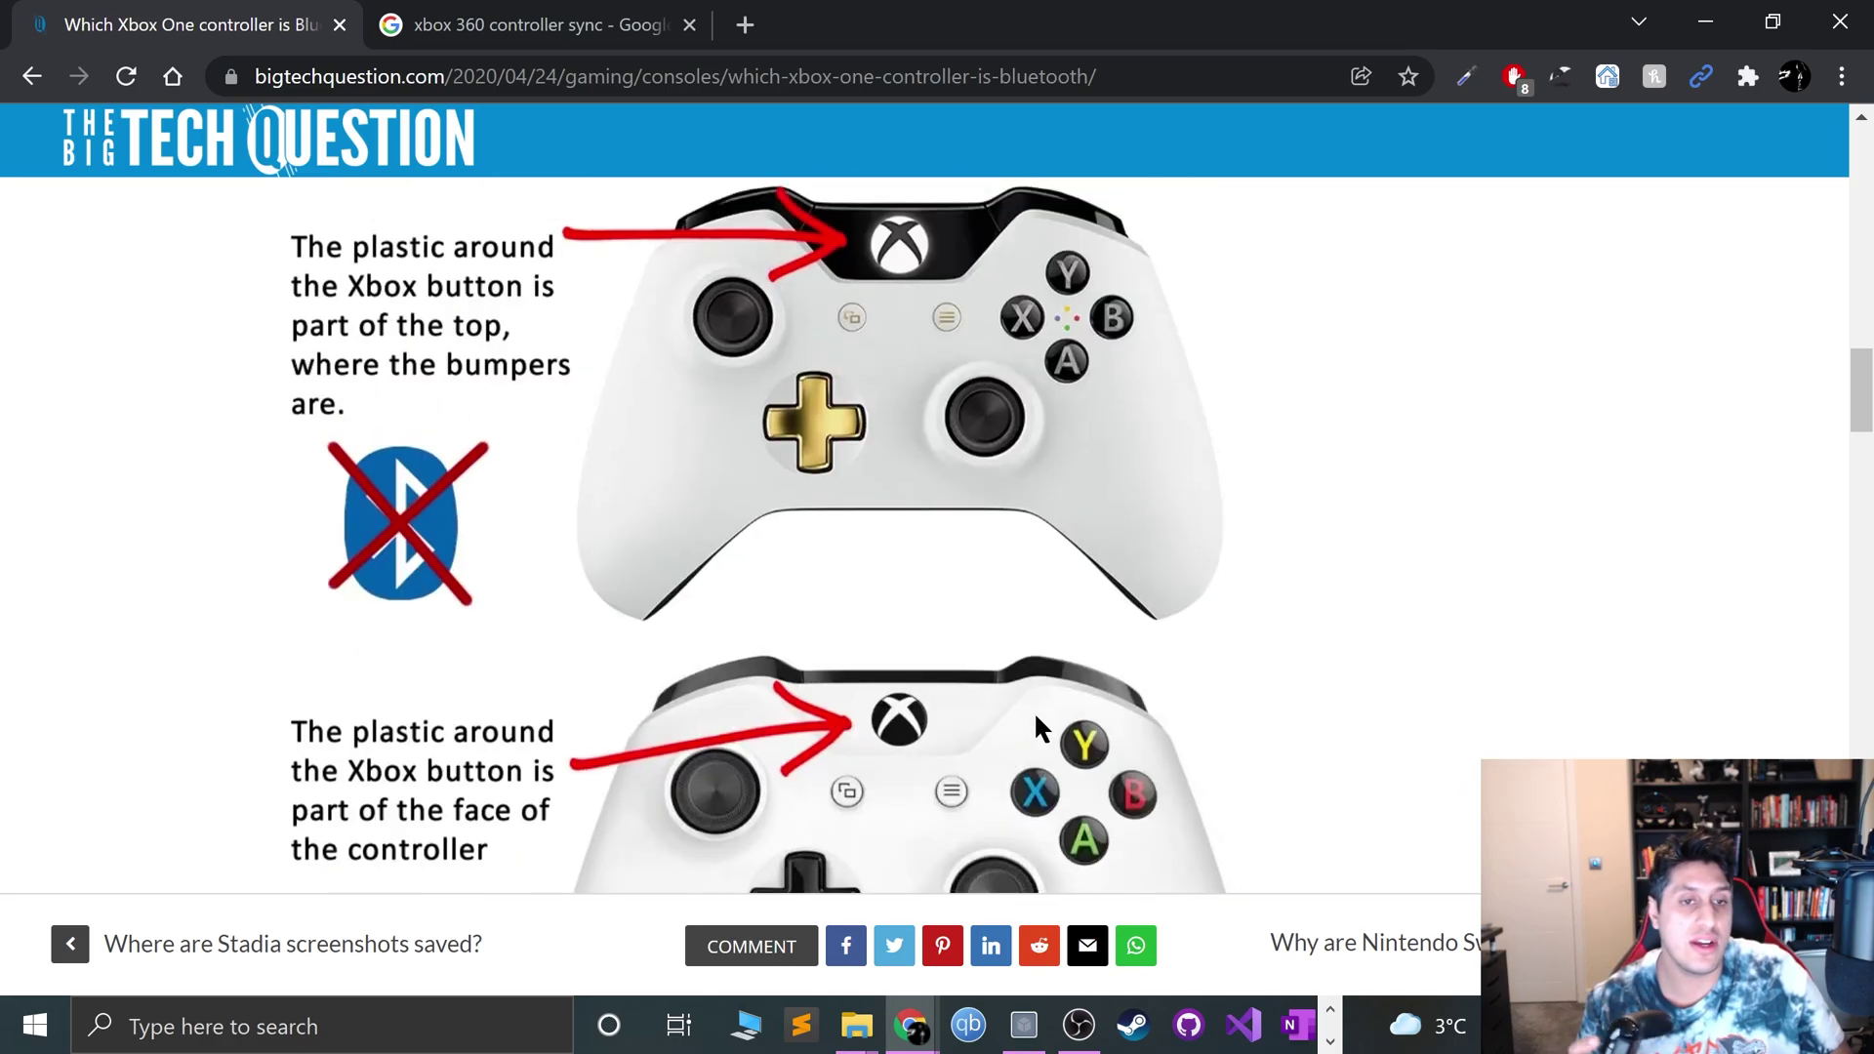
scroll(1035, 730, up, 15)
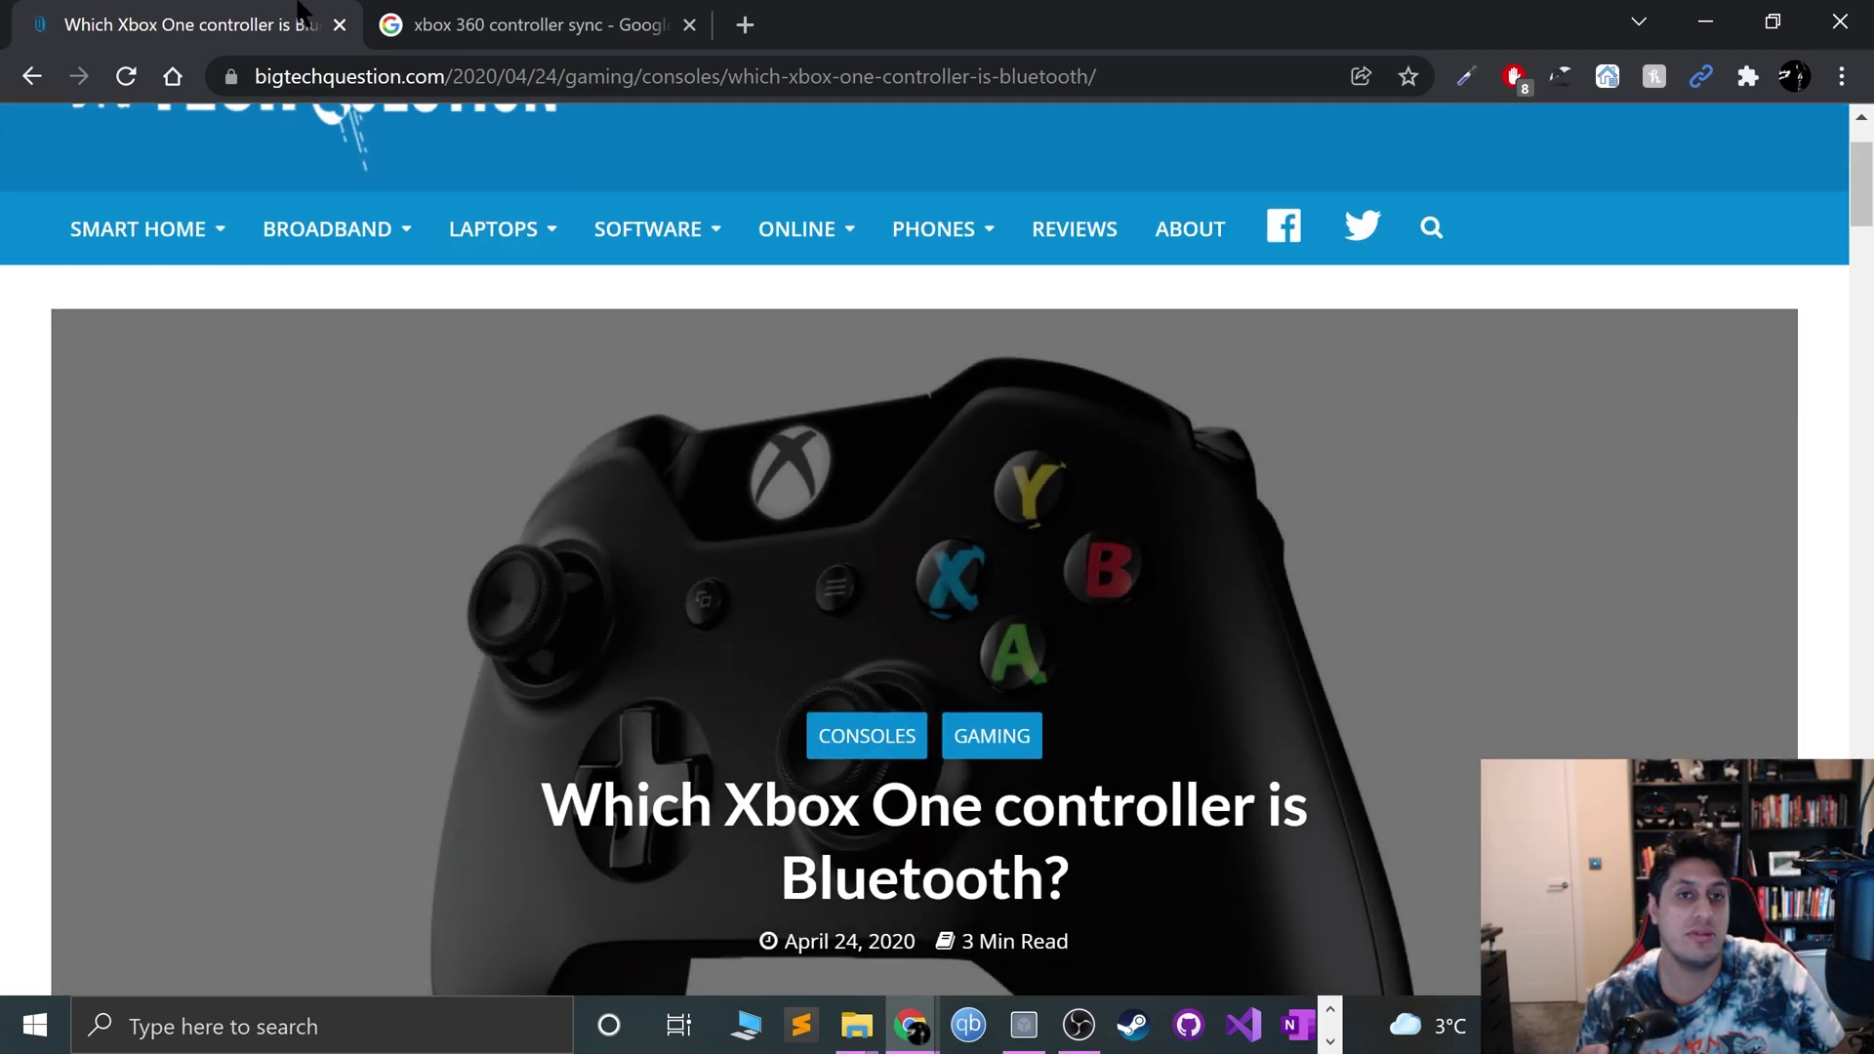
- Return to the Google Images results, search for "xbox one dongle" and browse the wireless adapter pictures
click(527, 19)
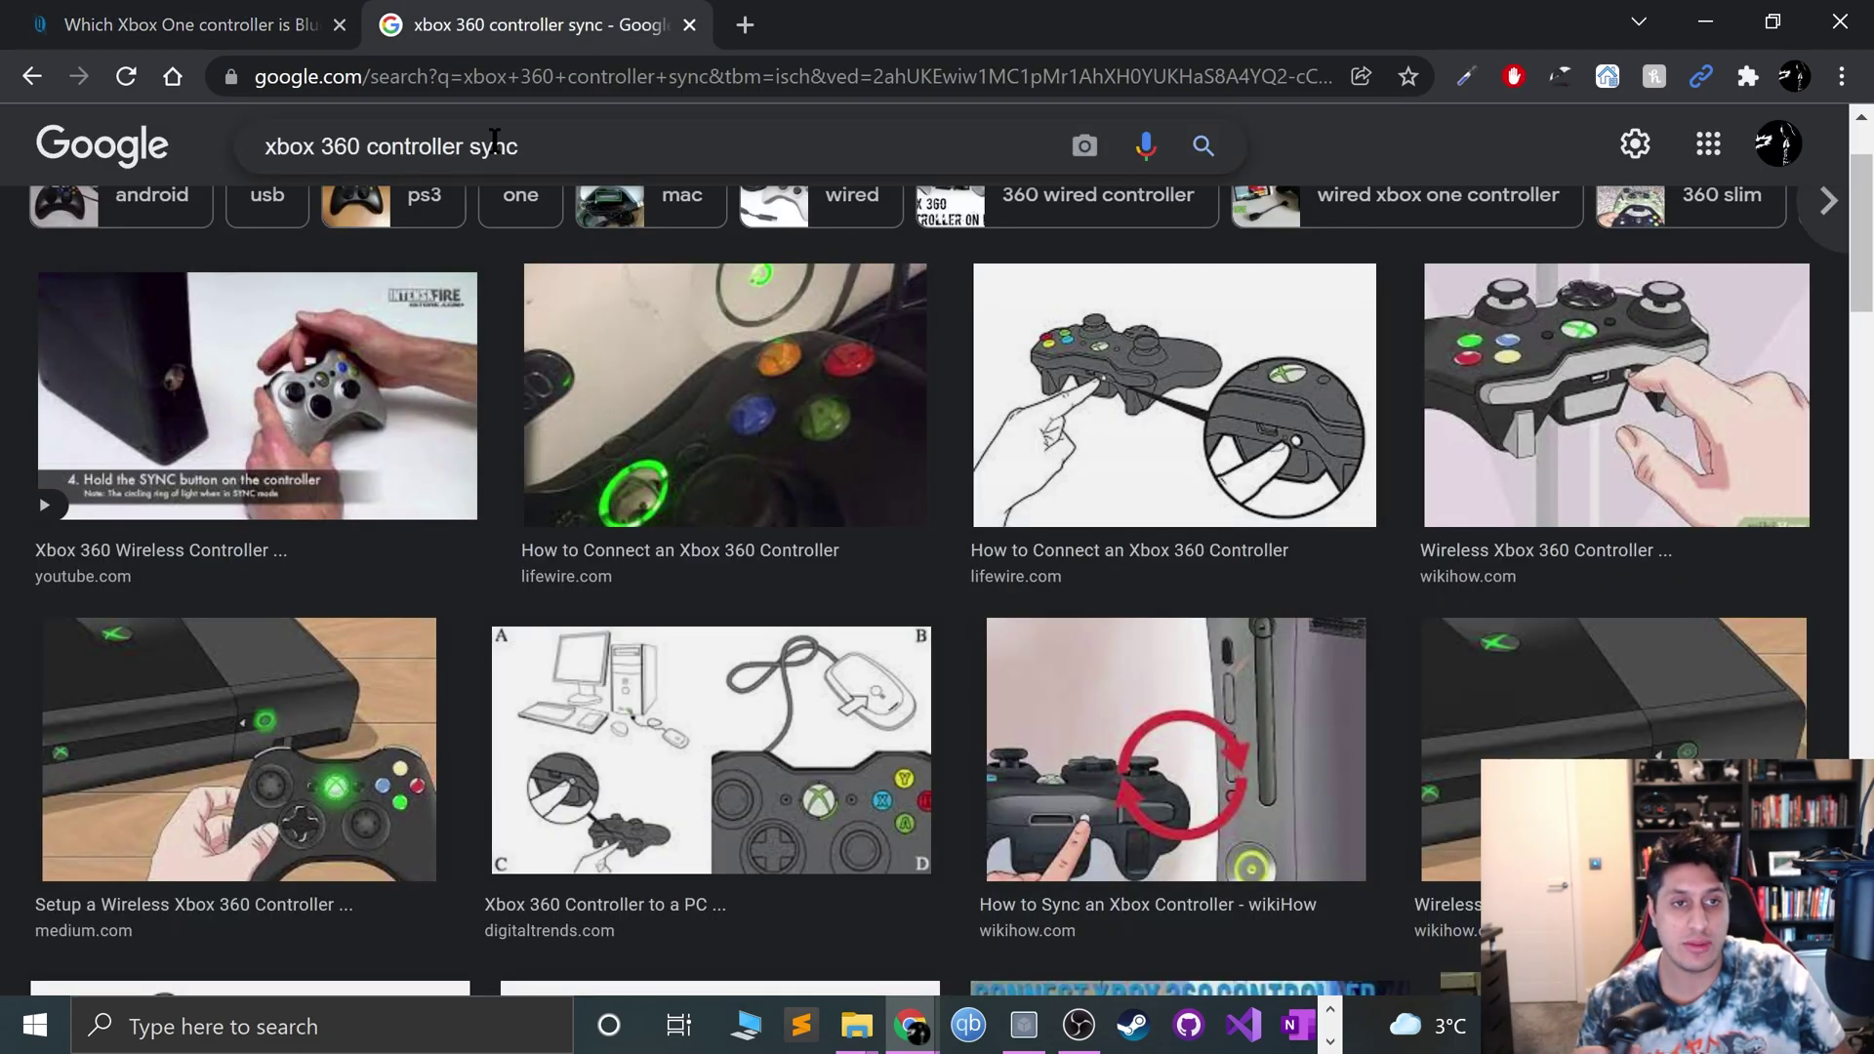
drag(335, 146, 628, 197)
key(BackSpace)
key(BackSpace)
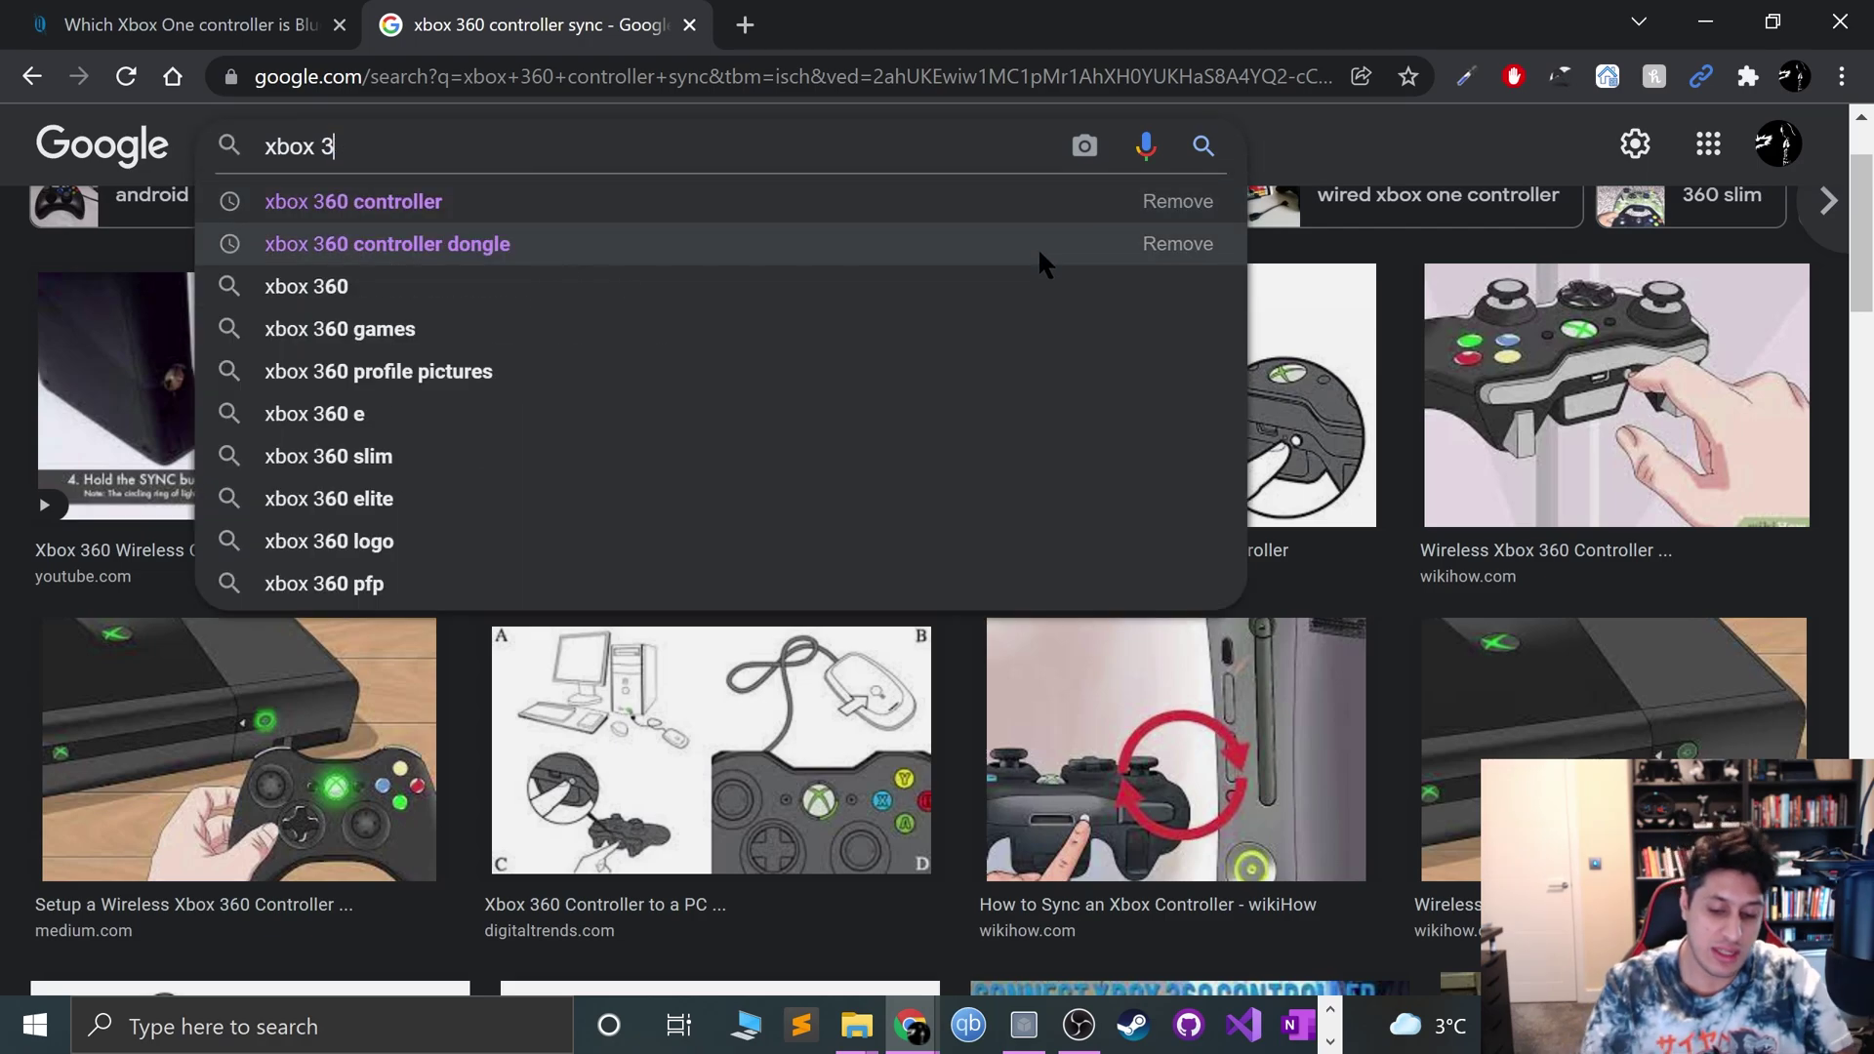
text(one o)
key(BackSpace)
text(dongle)
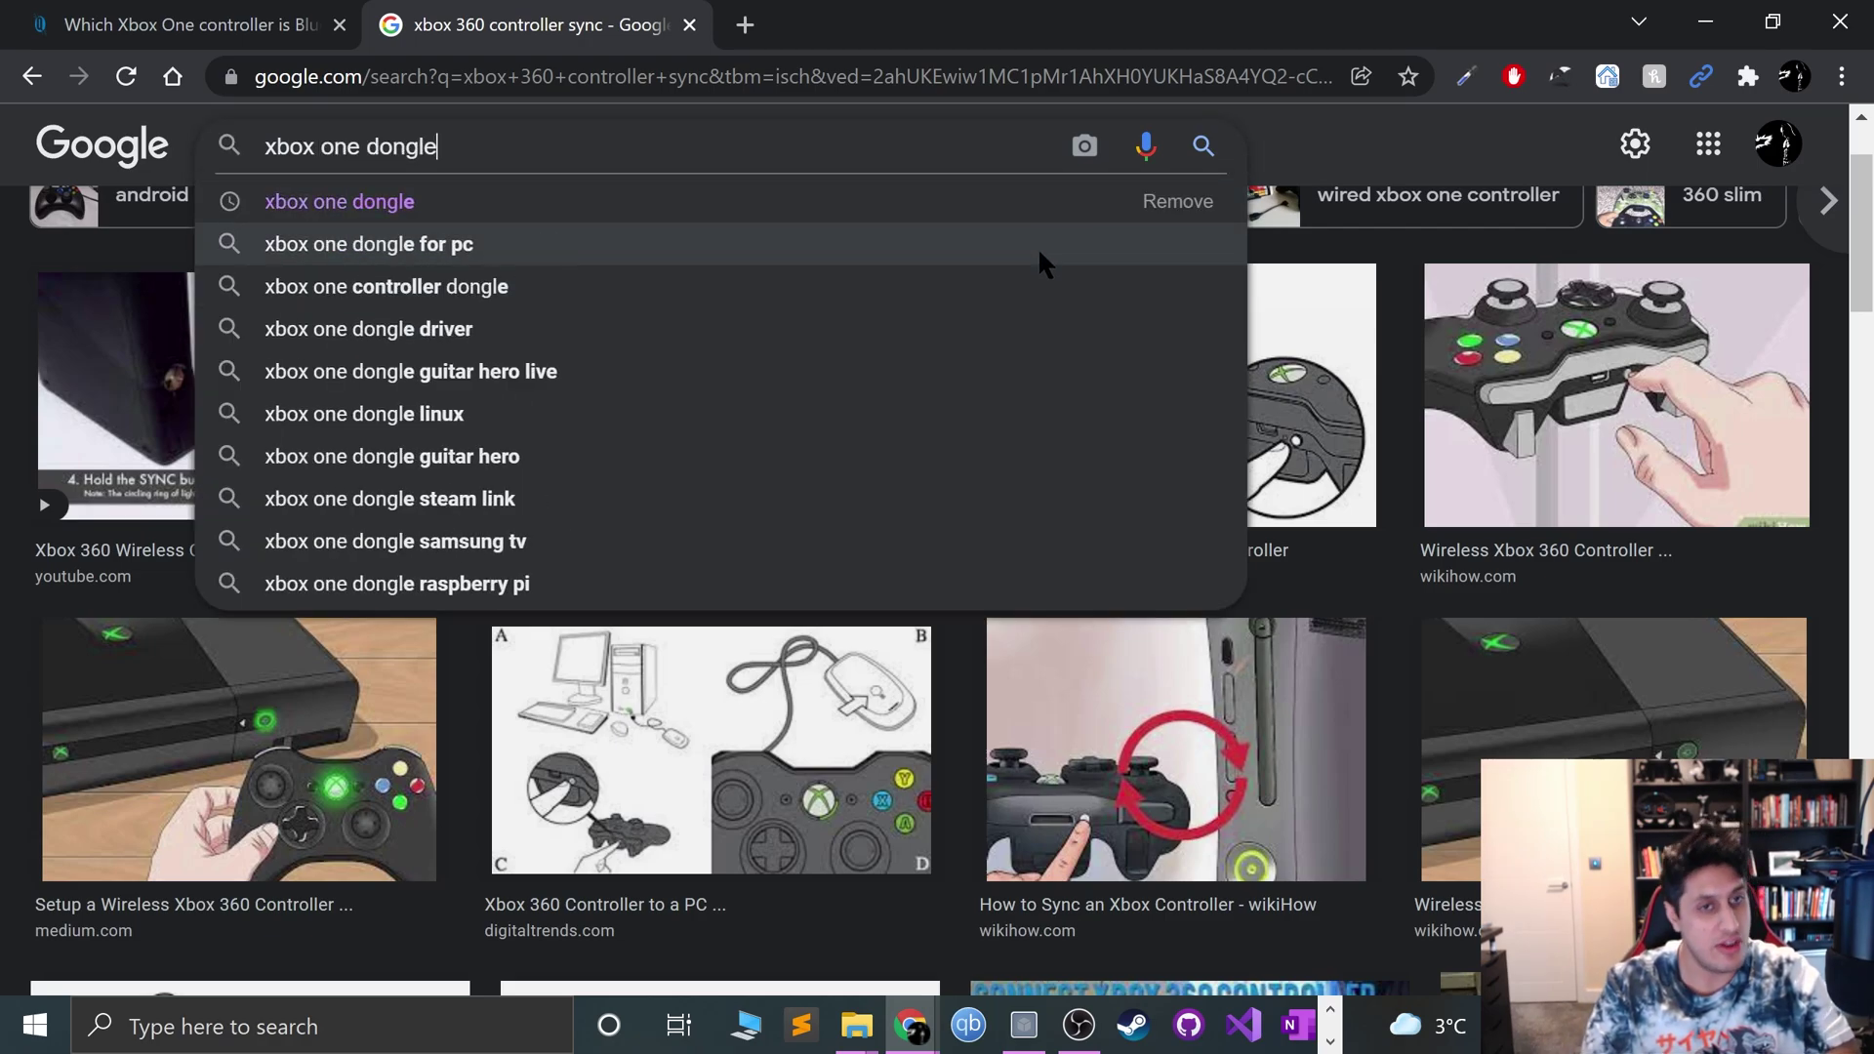
key(Return)
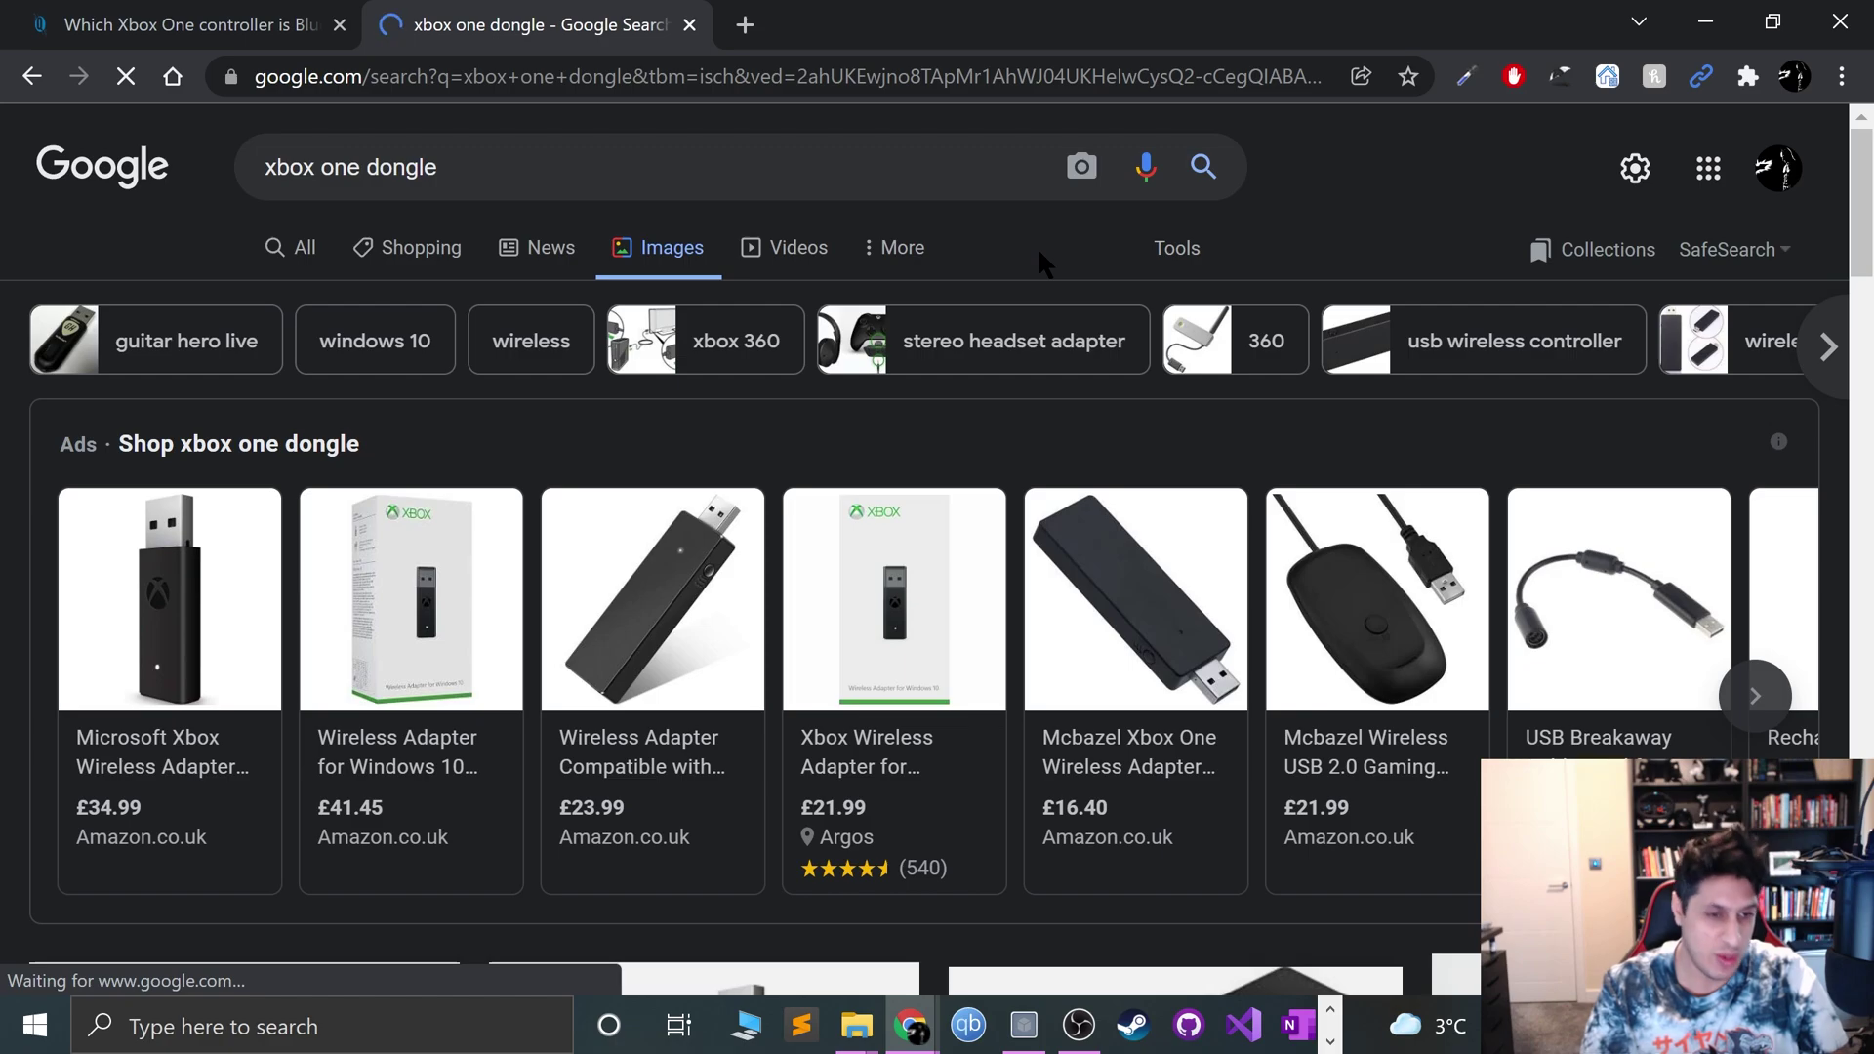
scroll(183, 485, down, 3)
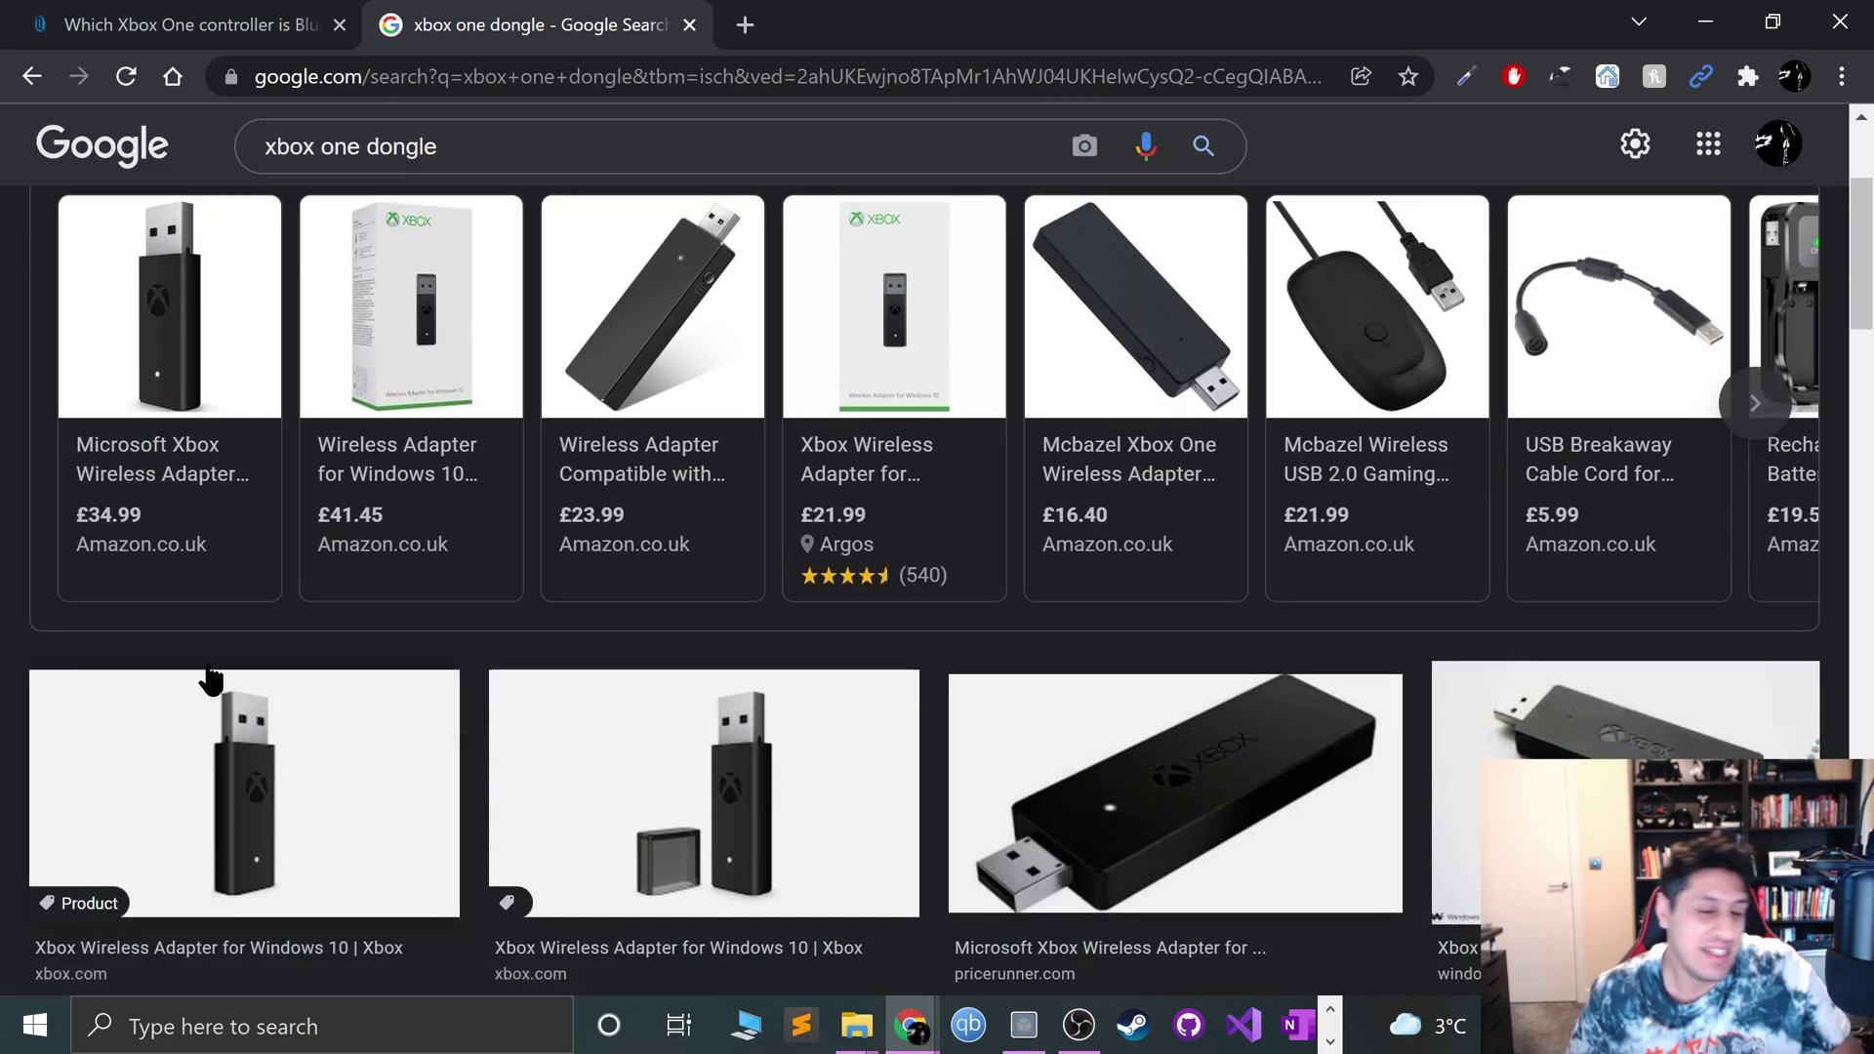
scroll(429, 532, down, 5)
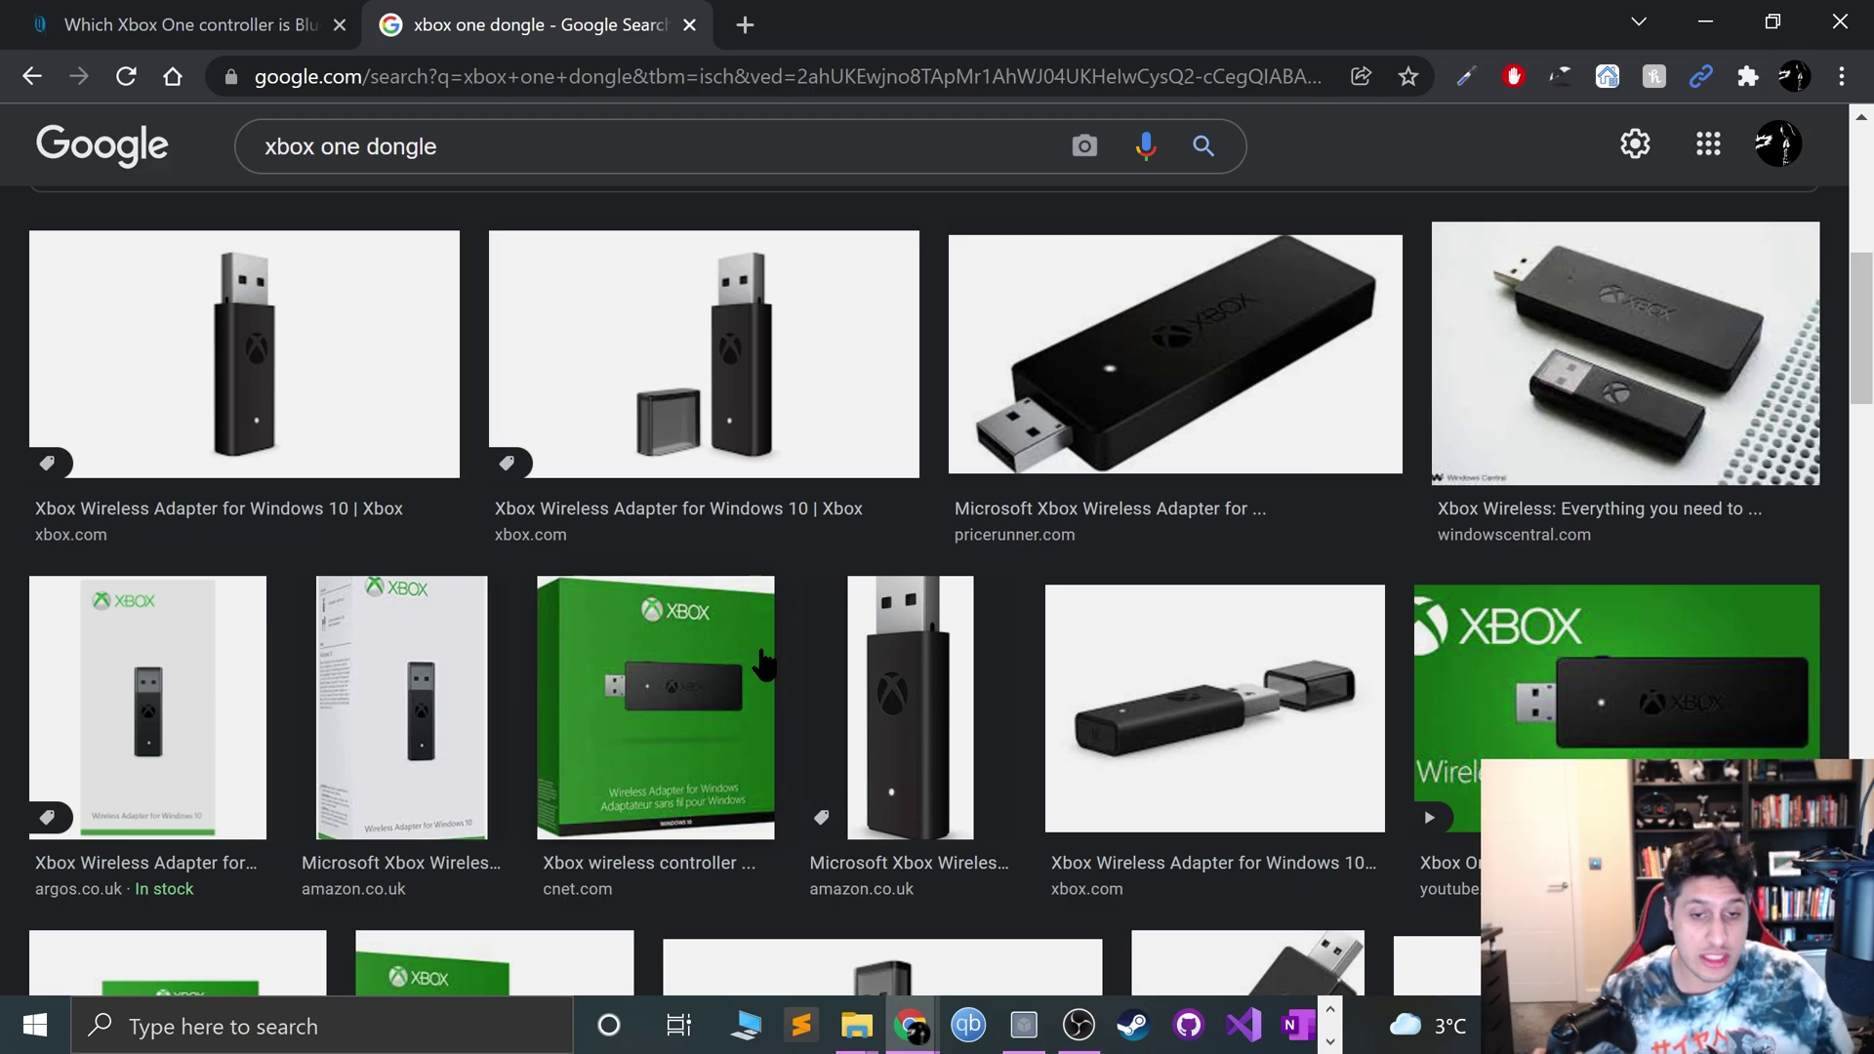
scroll(764, 663, down, 6)
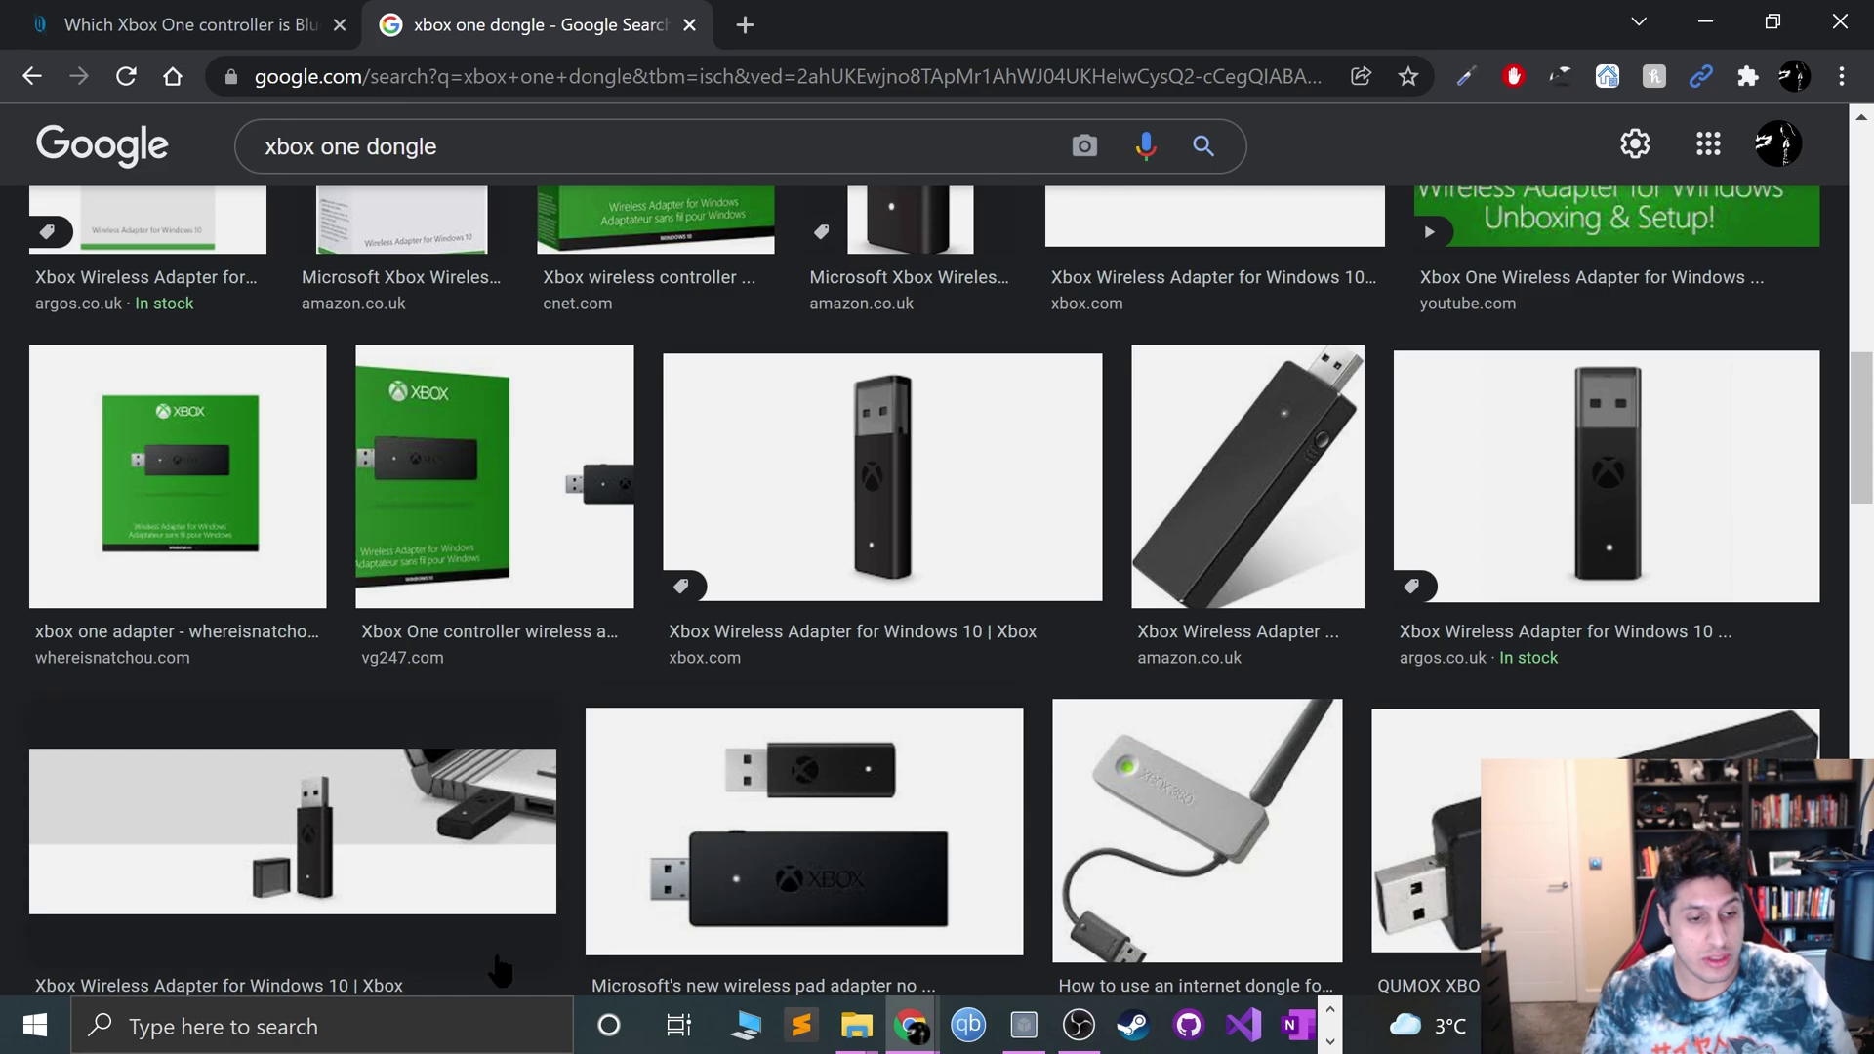
- Open the Windows Bluetooth and other devices settings
click(35, 1024)
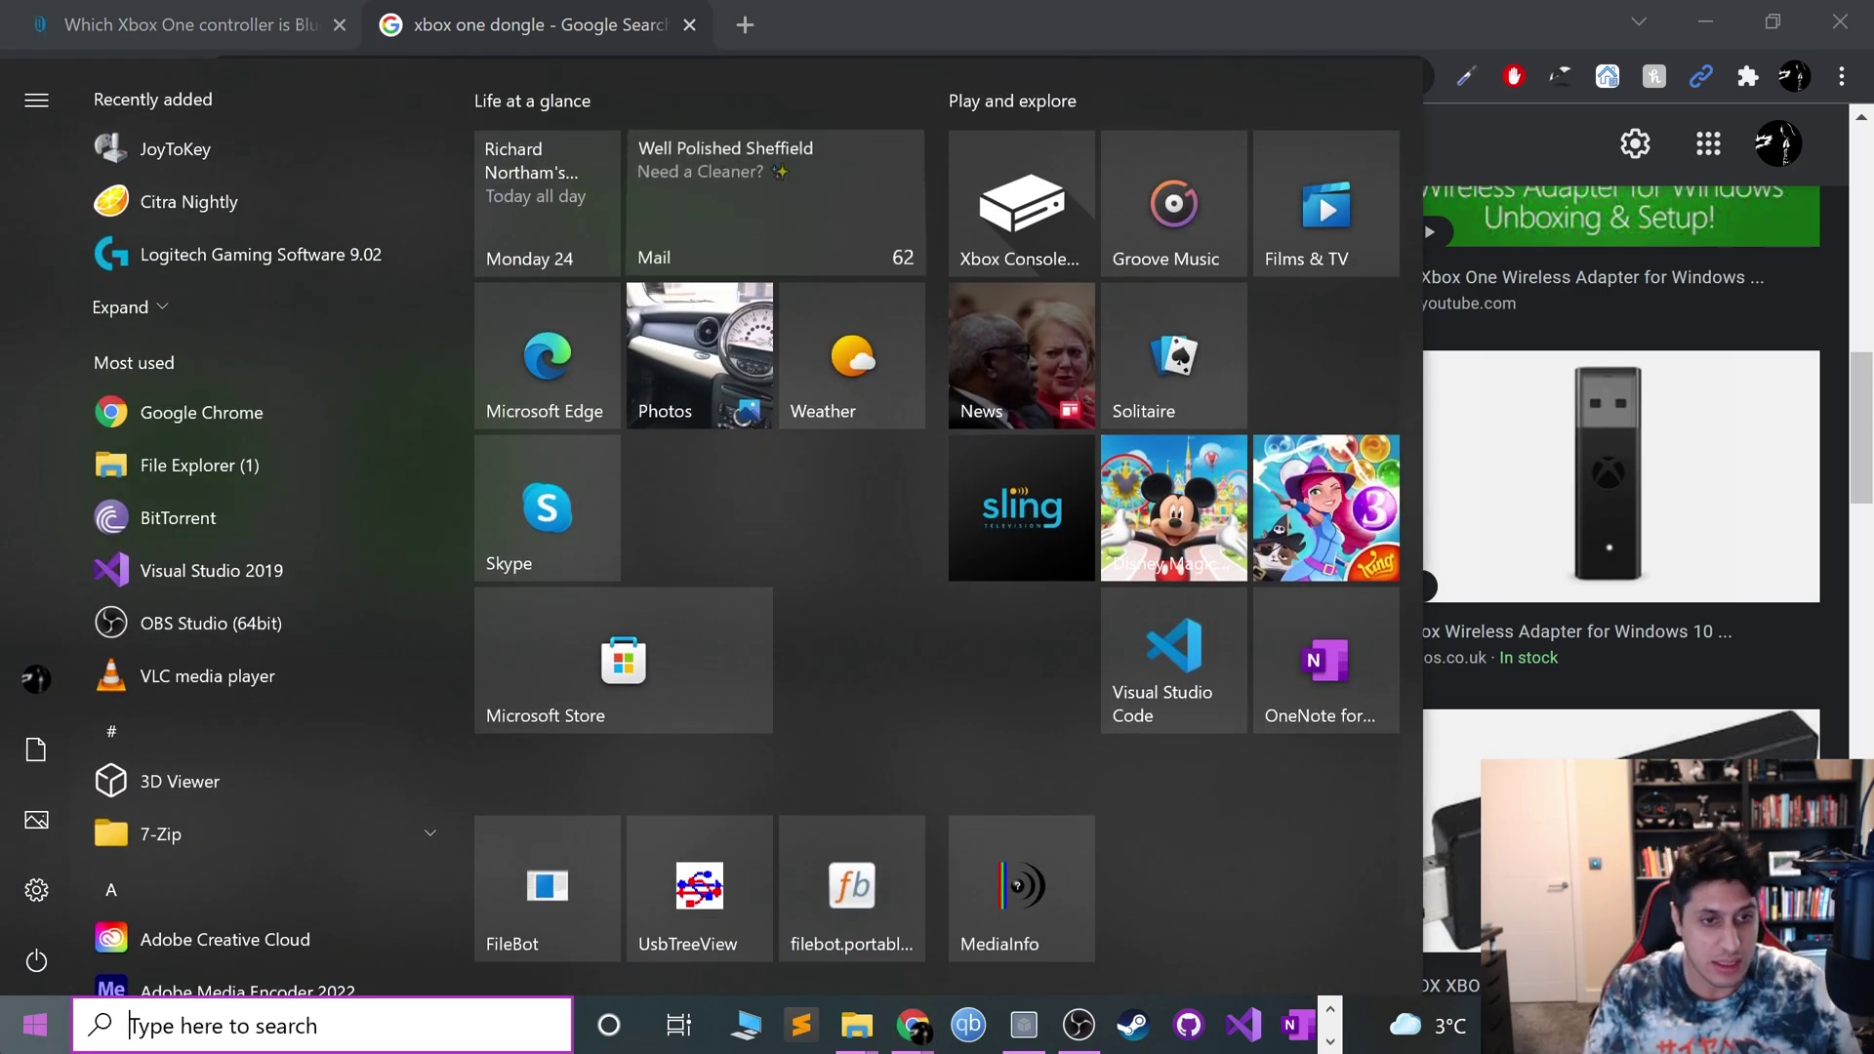
text(blue)
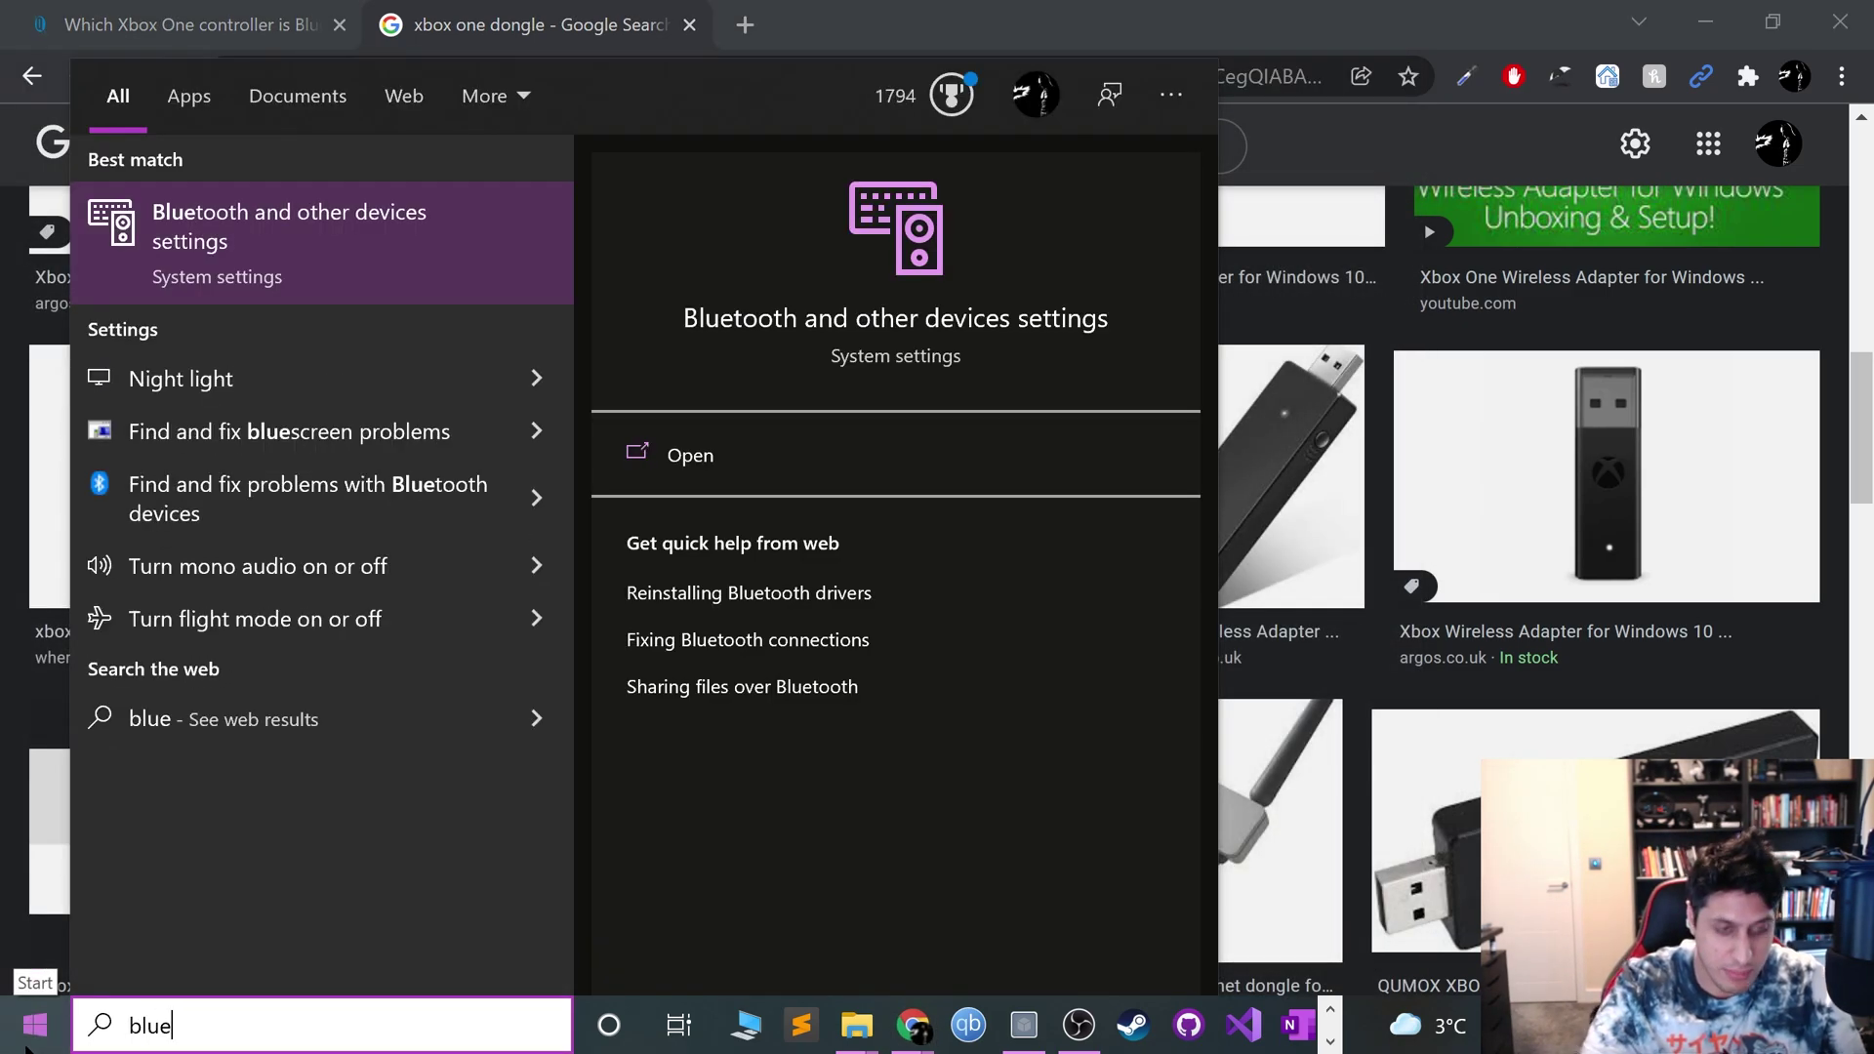
key(Return)
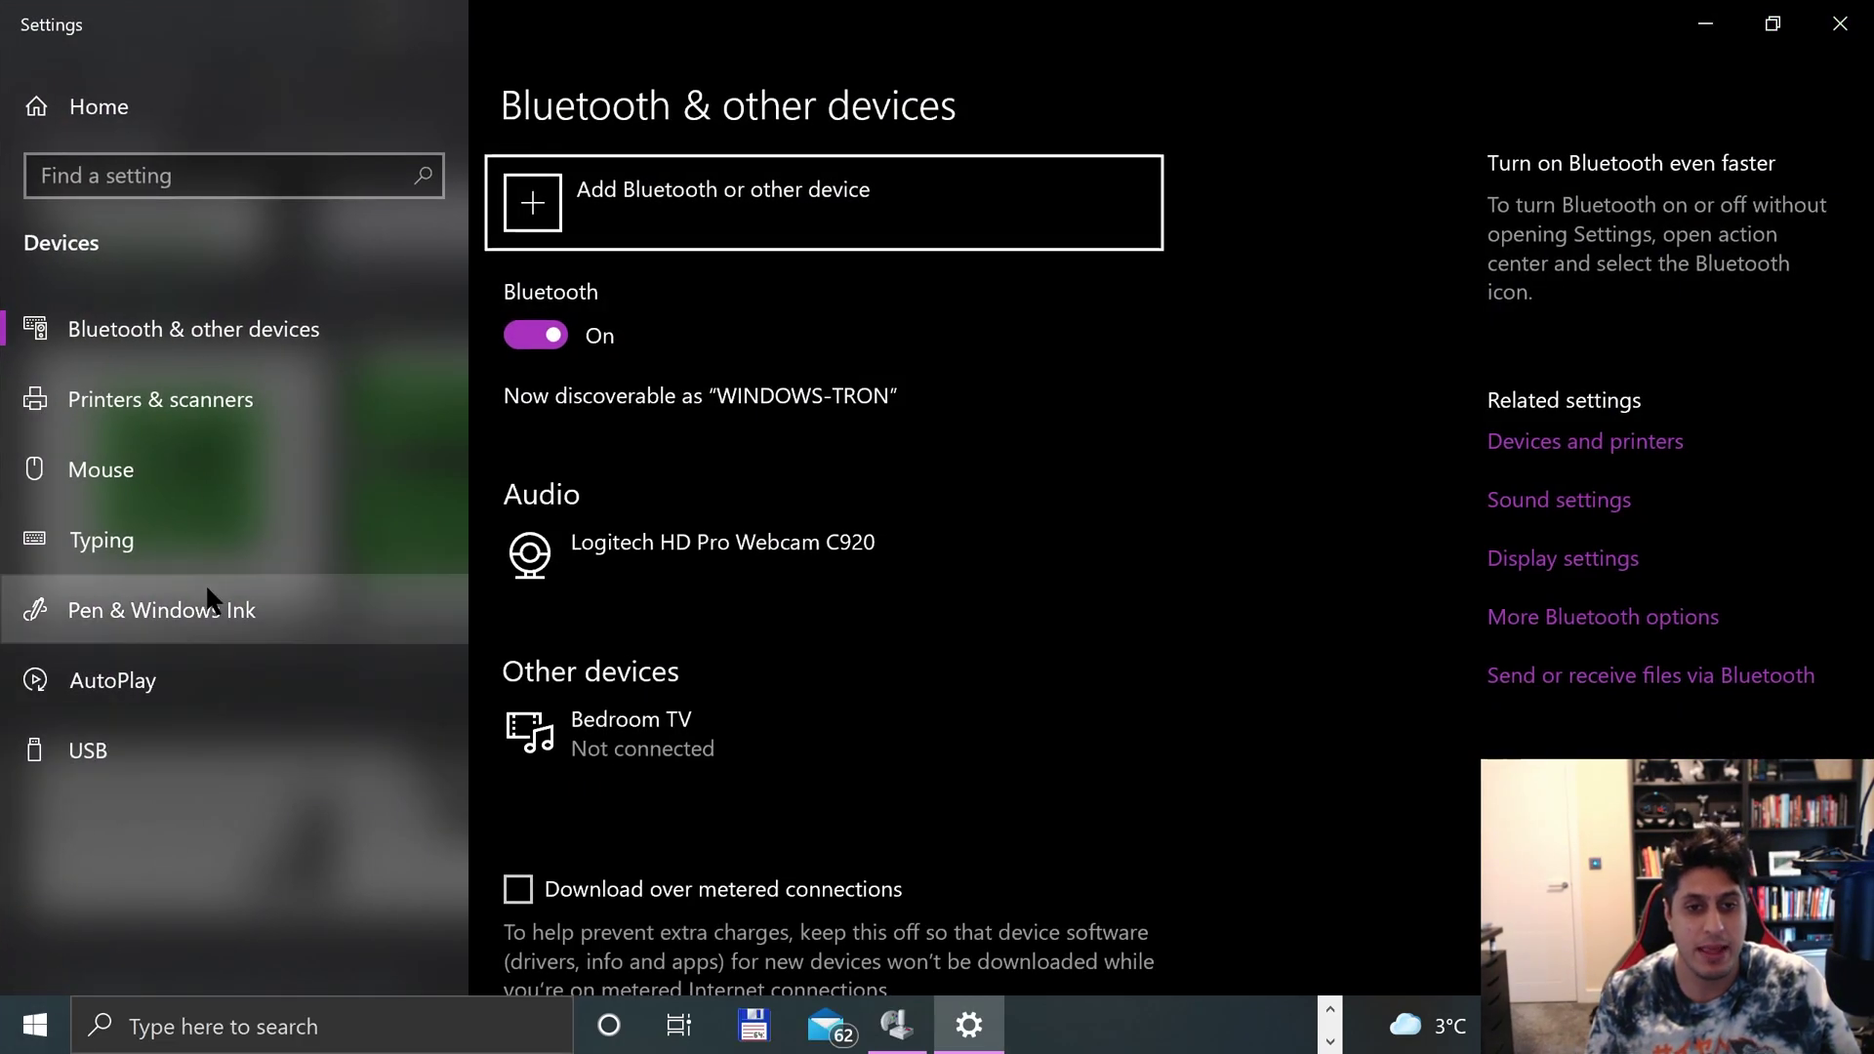
- Look at the kinds of device that can be added and at the Devices and Printers window, closing both
click(598, 239)
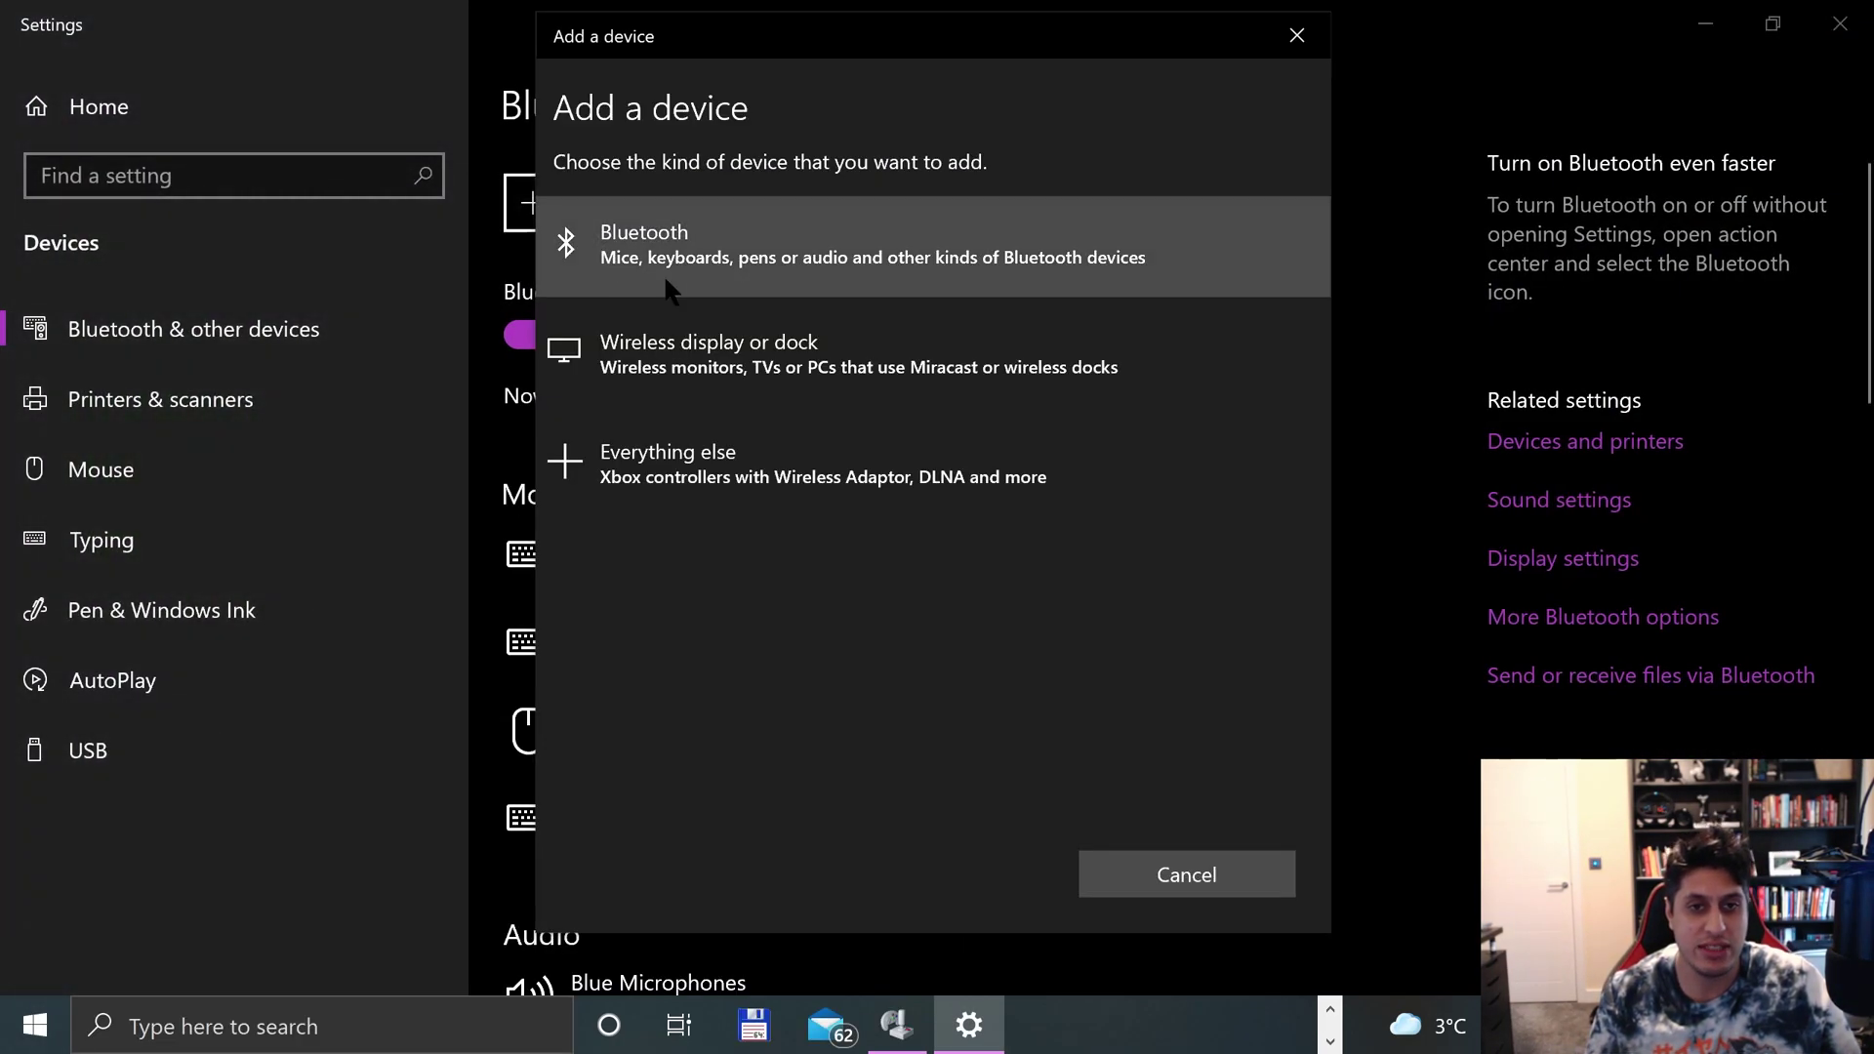
click(1296, 35)
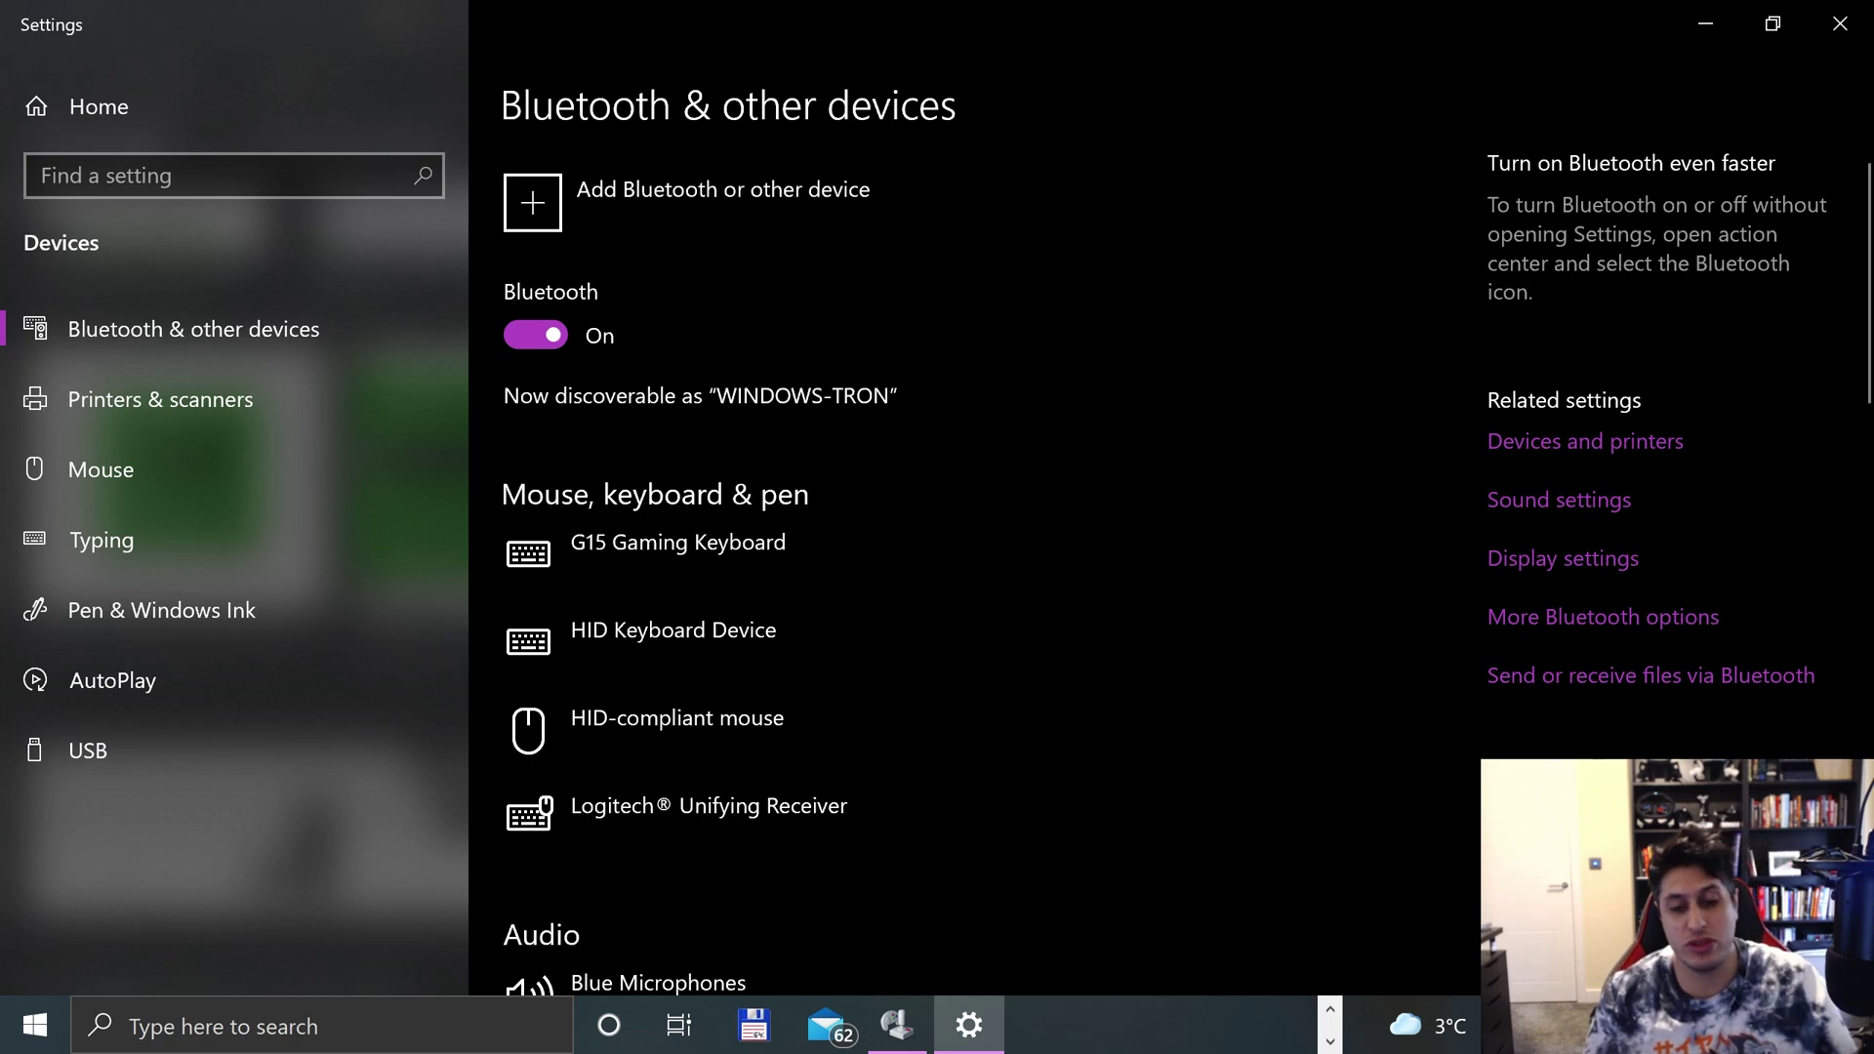
click(1585, 441)
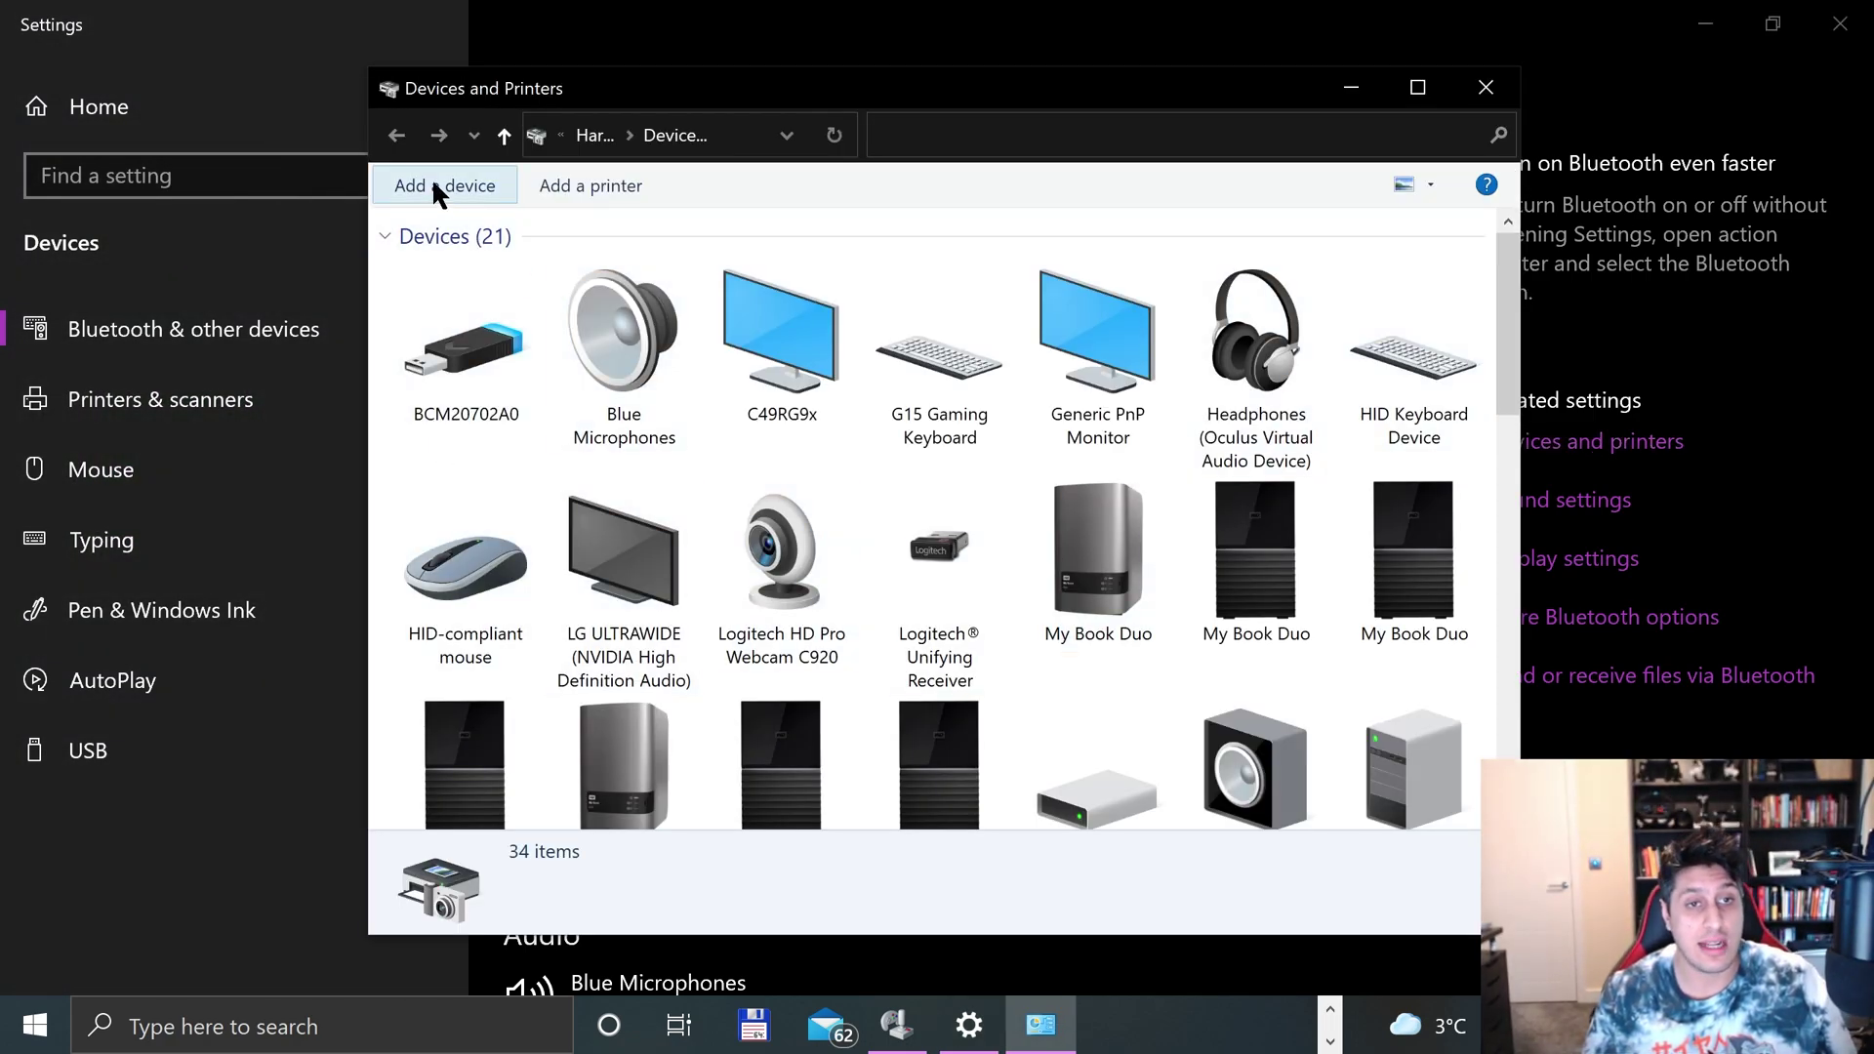
click(1486, 87)
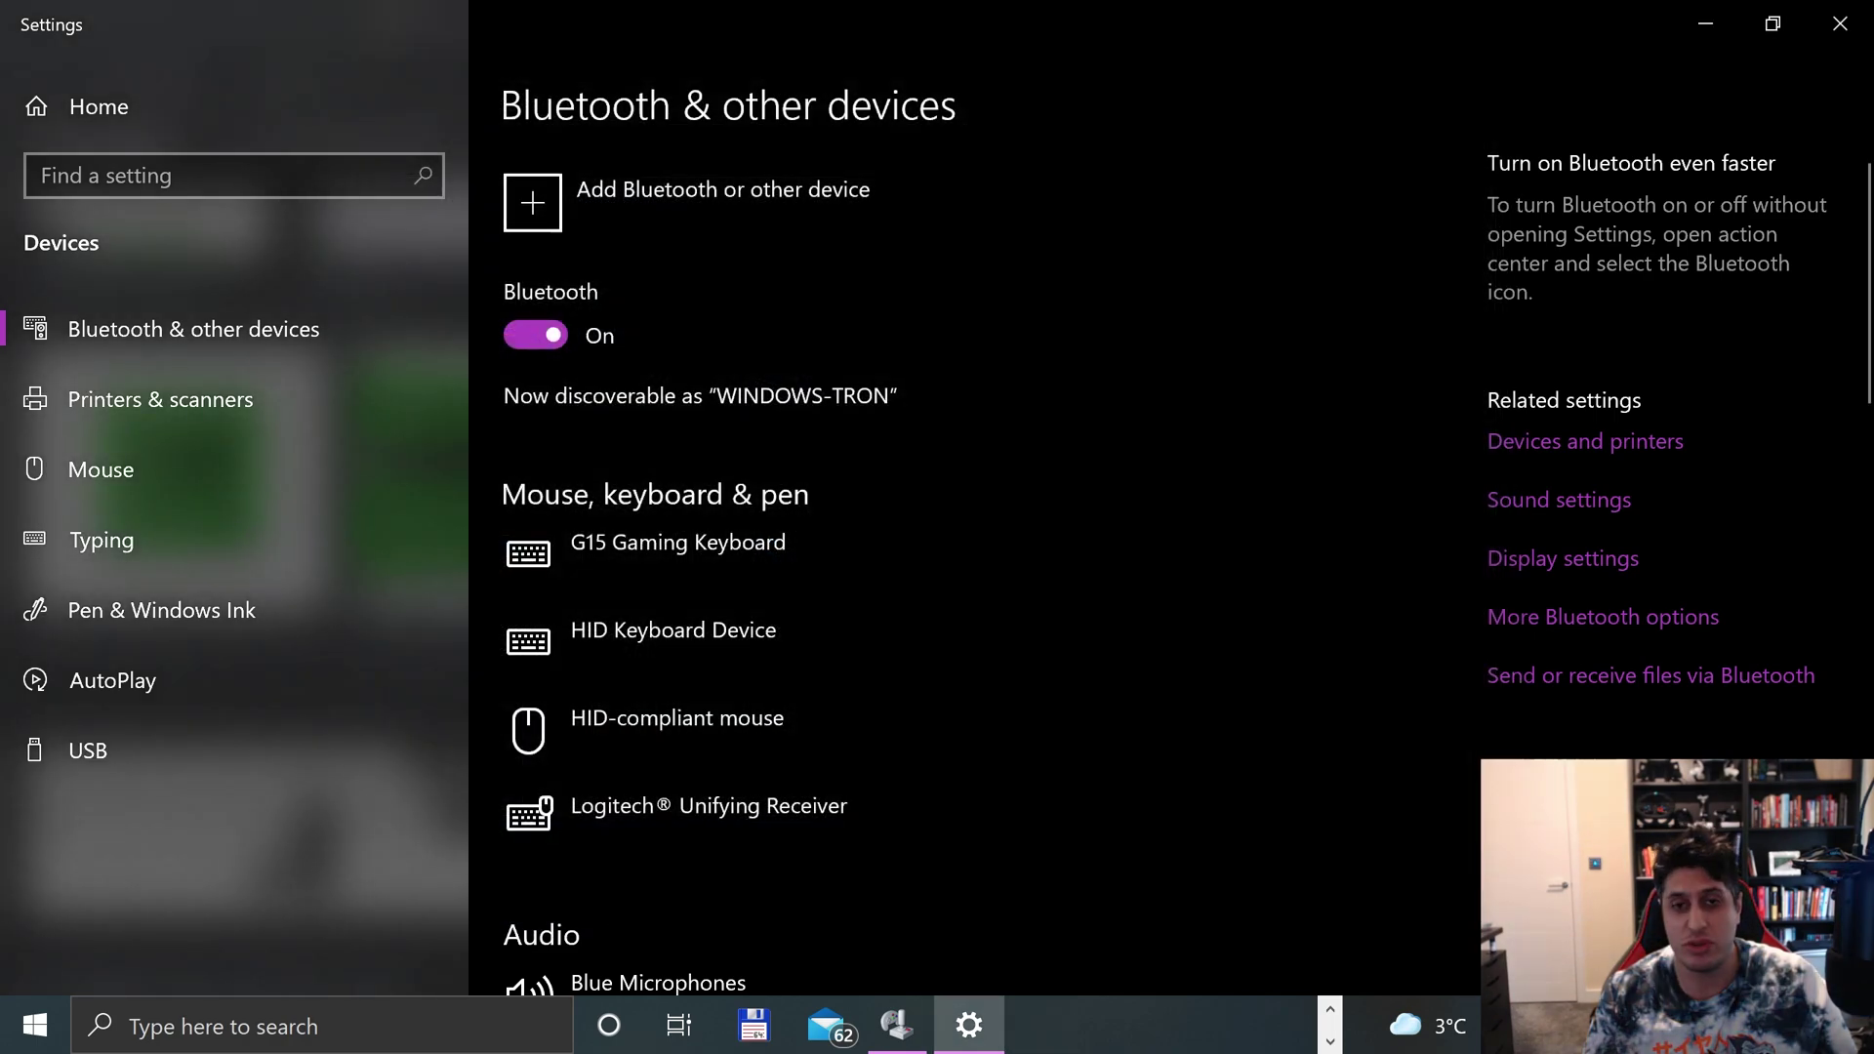
- Pair the Xbox Wireless Controller as a new Bluetooth device, then close the settings
click(742, 202)
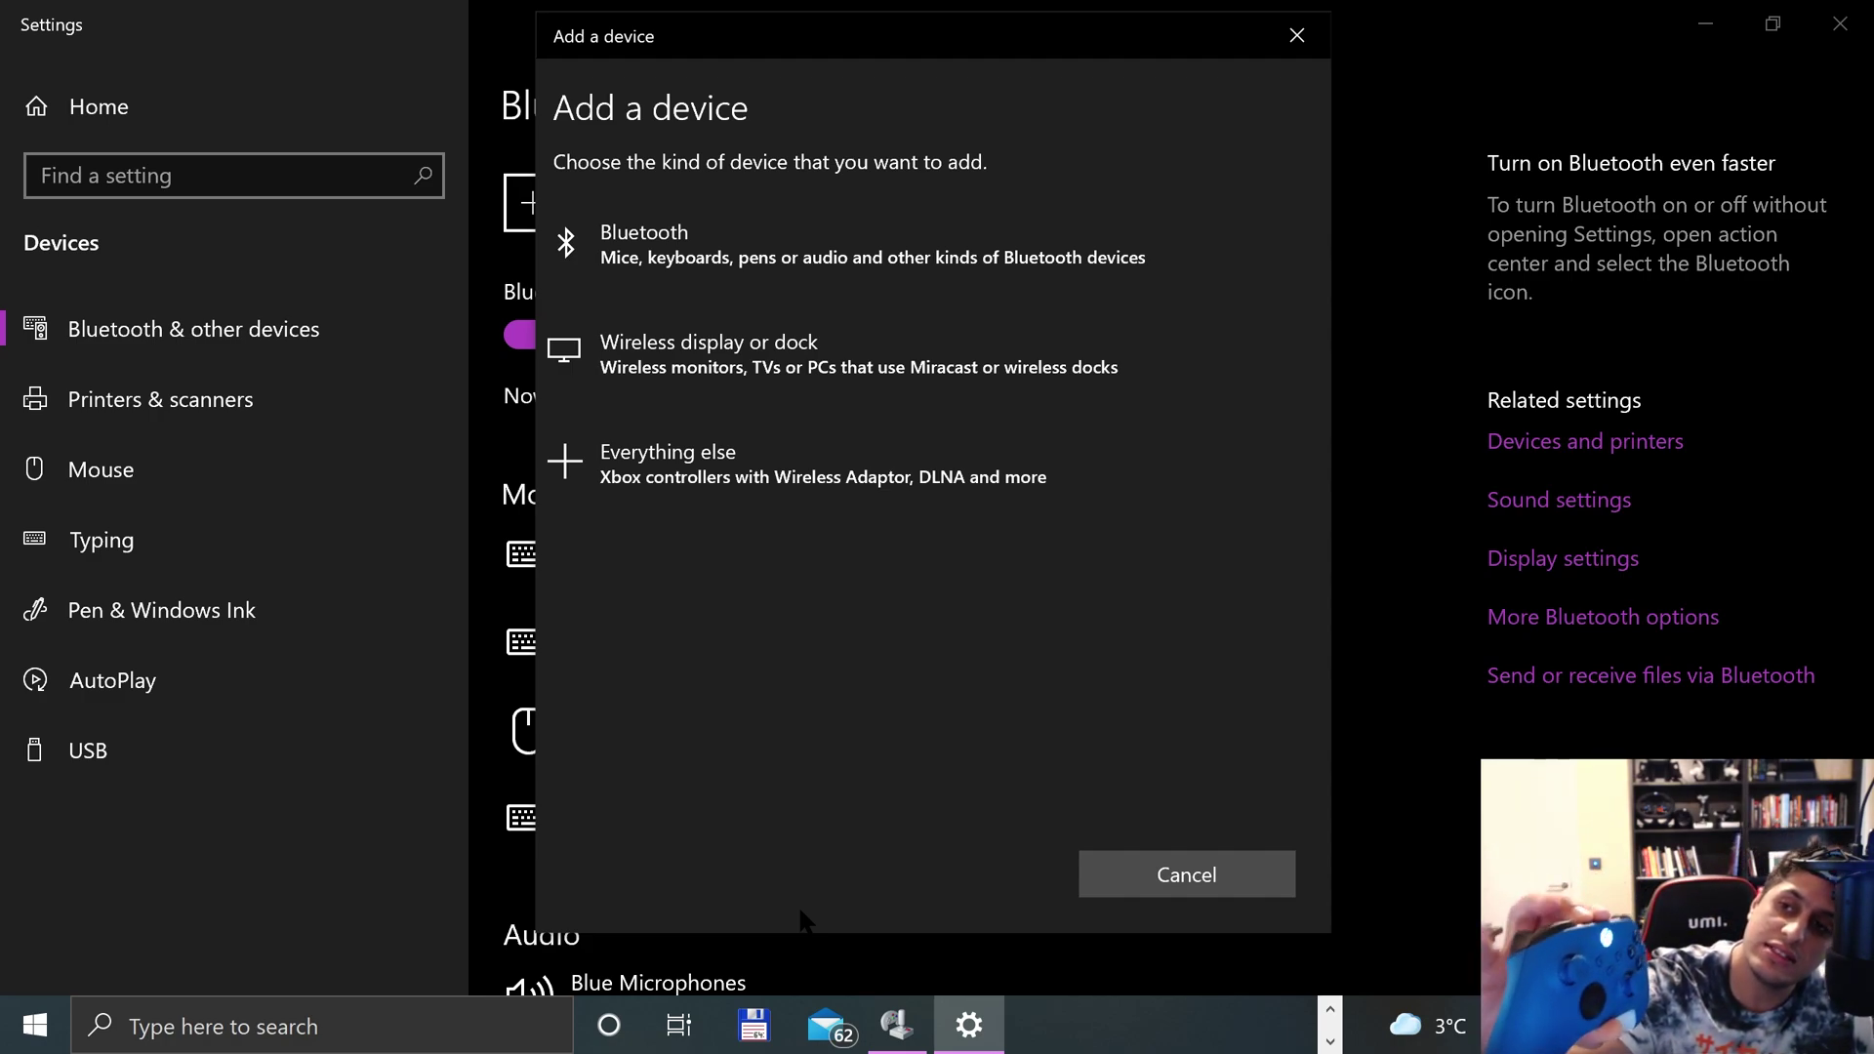
click(701, 260)
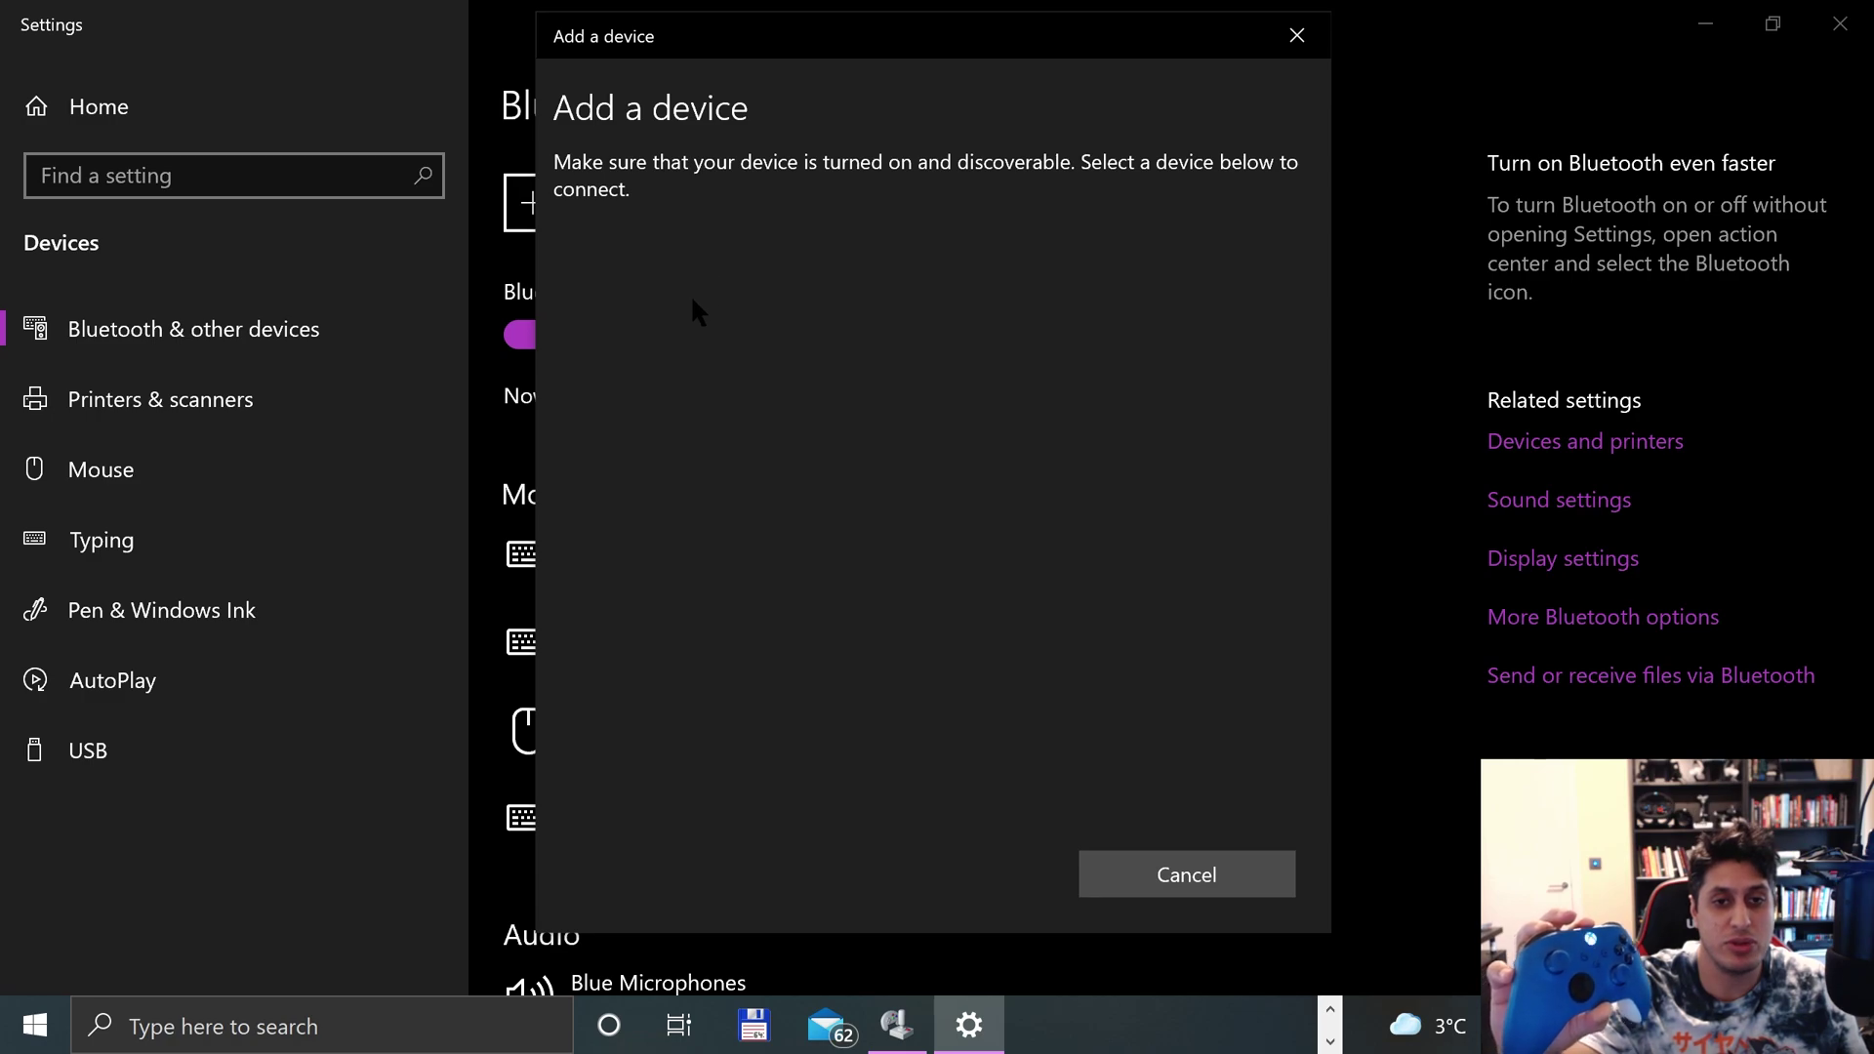
click(673, 364)
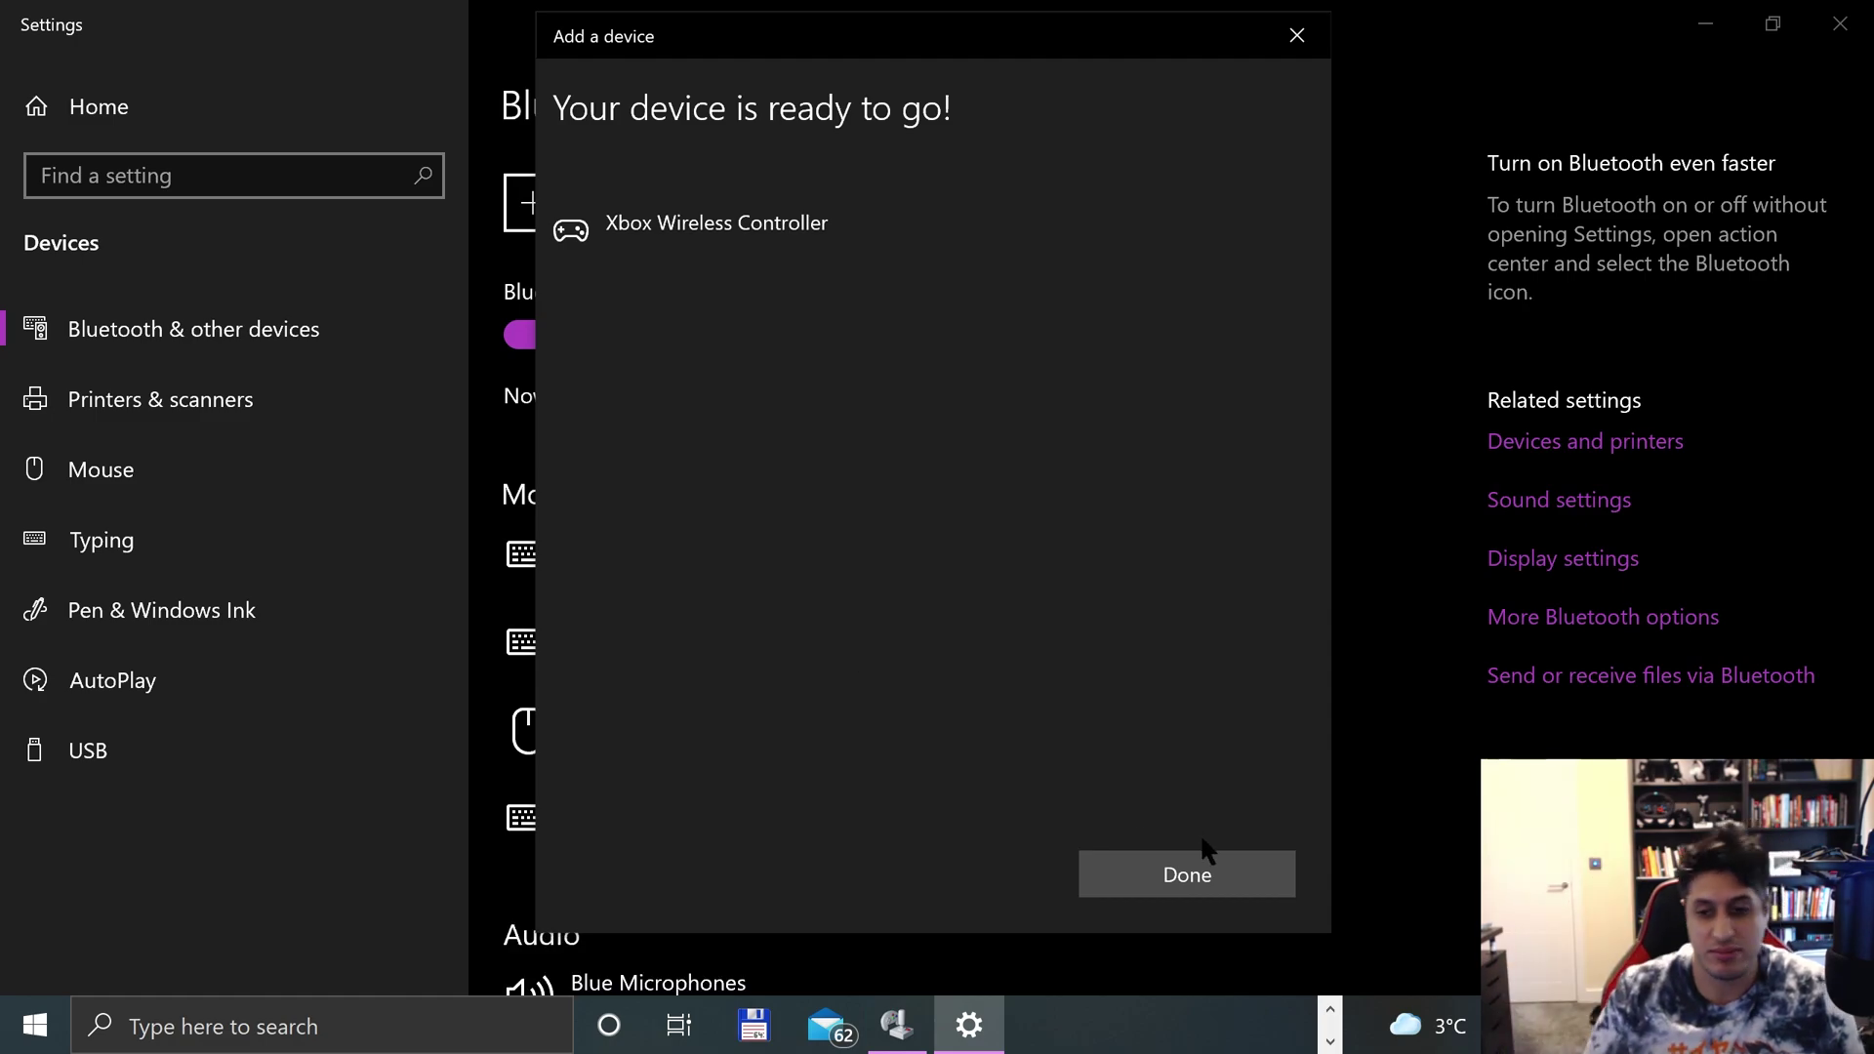
click(1206, 864)
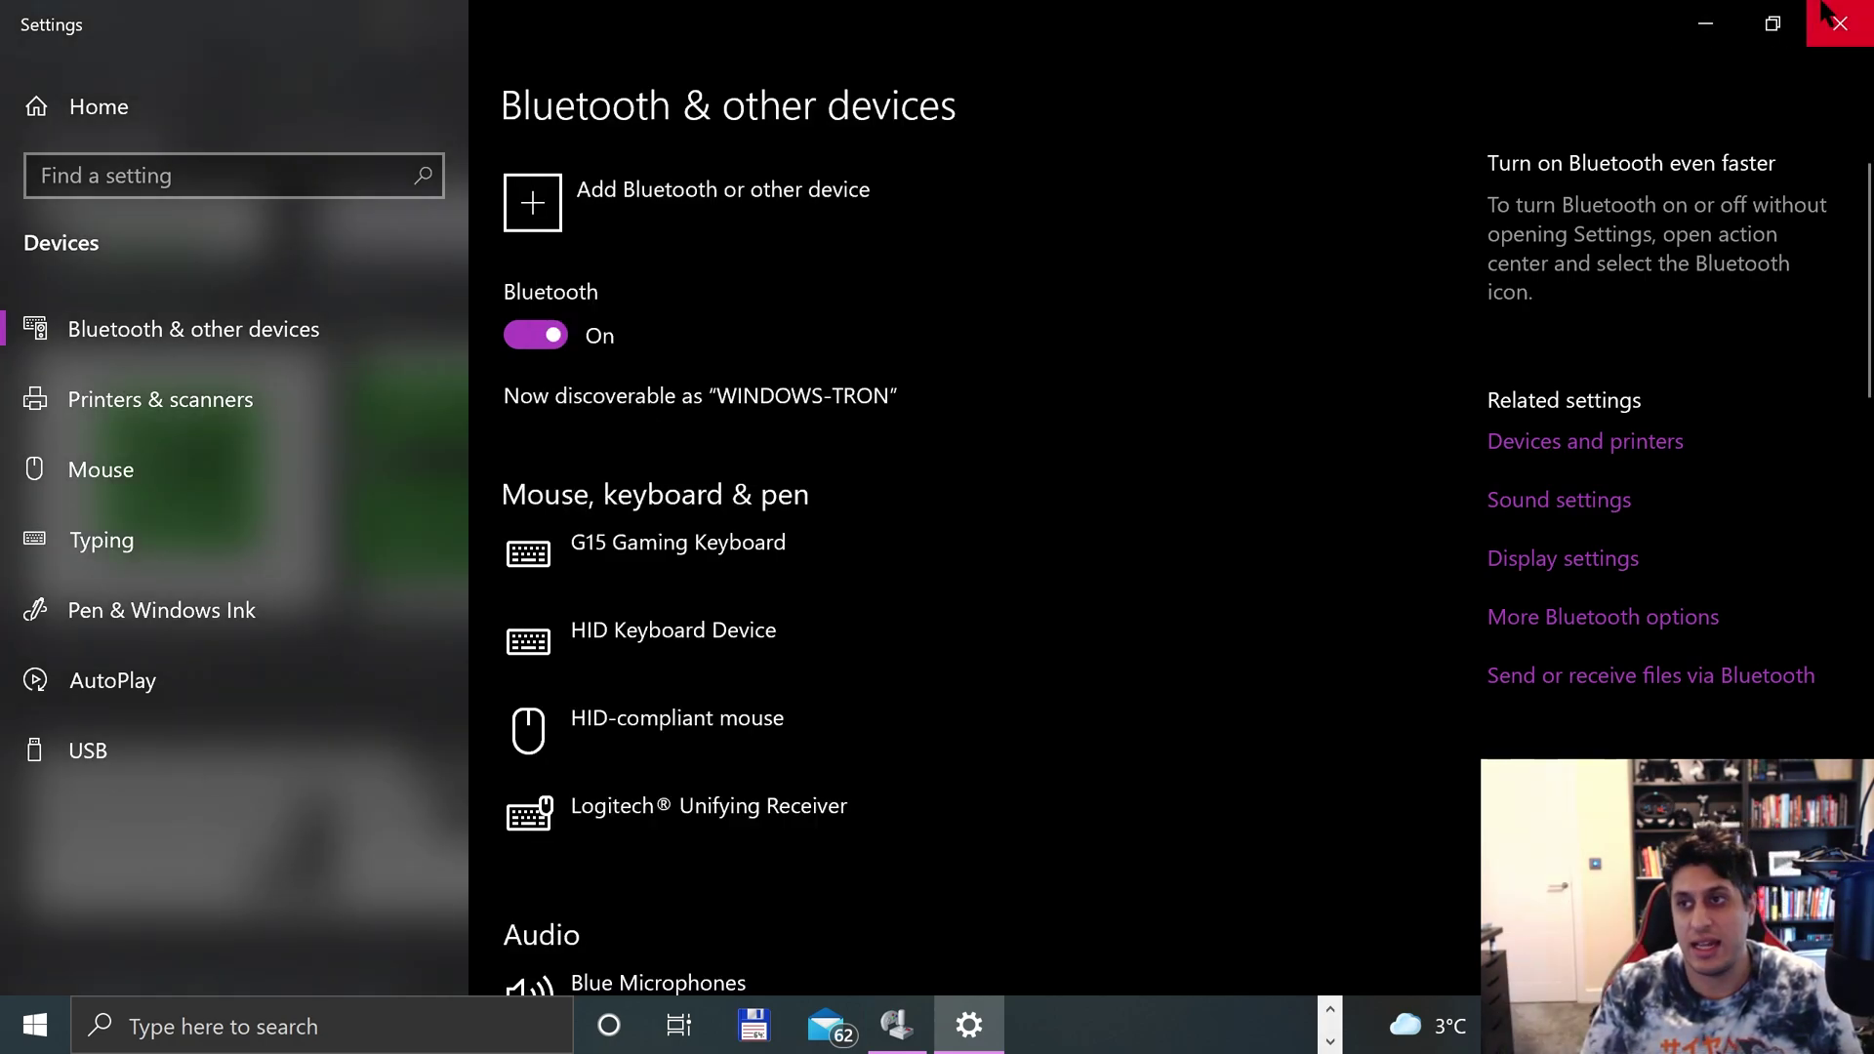
click(1839, 24)
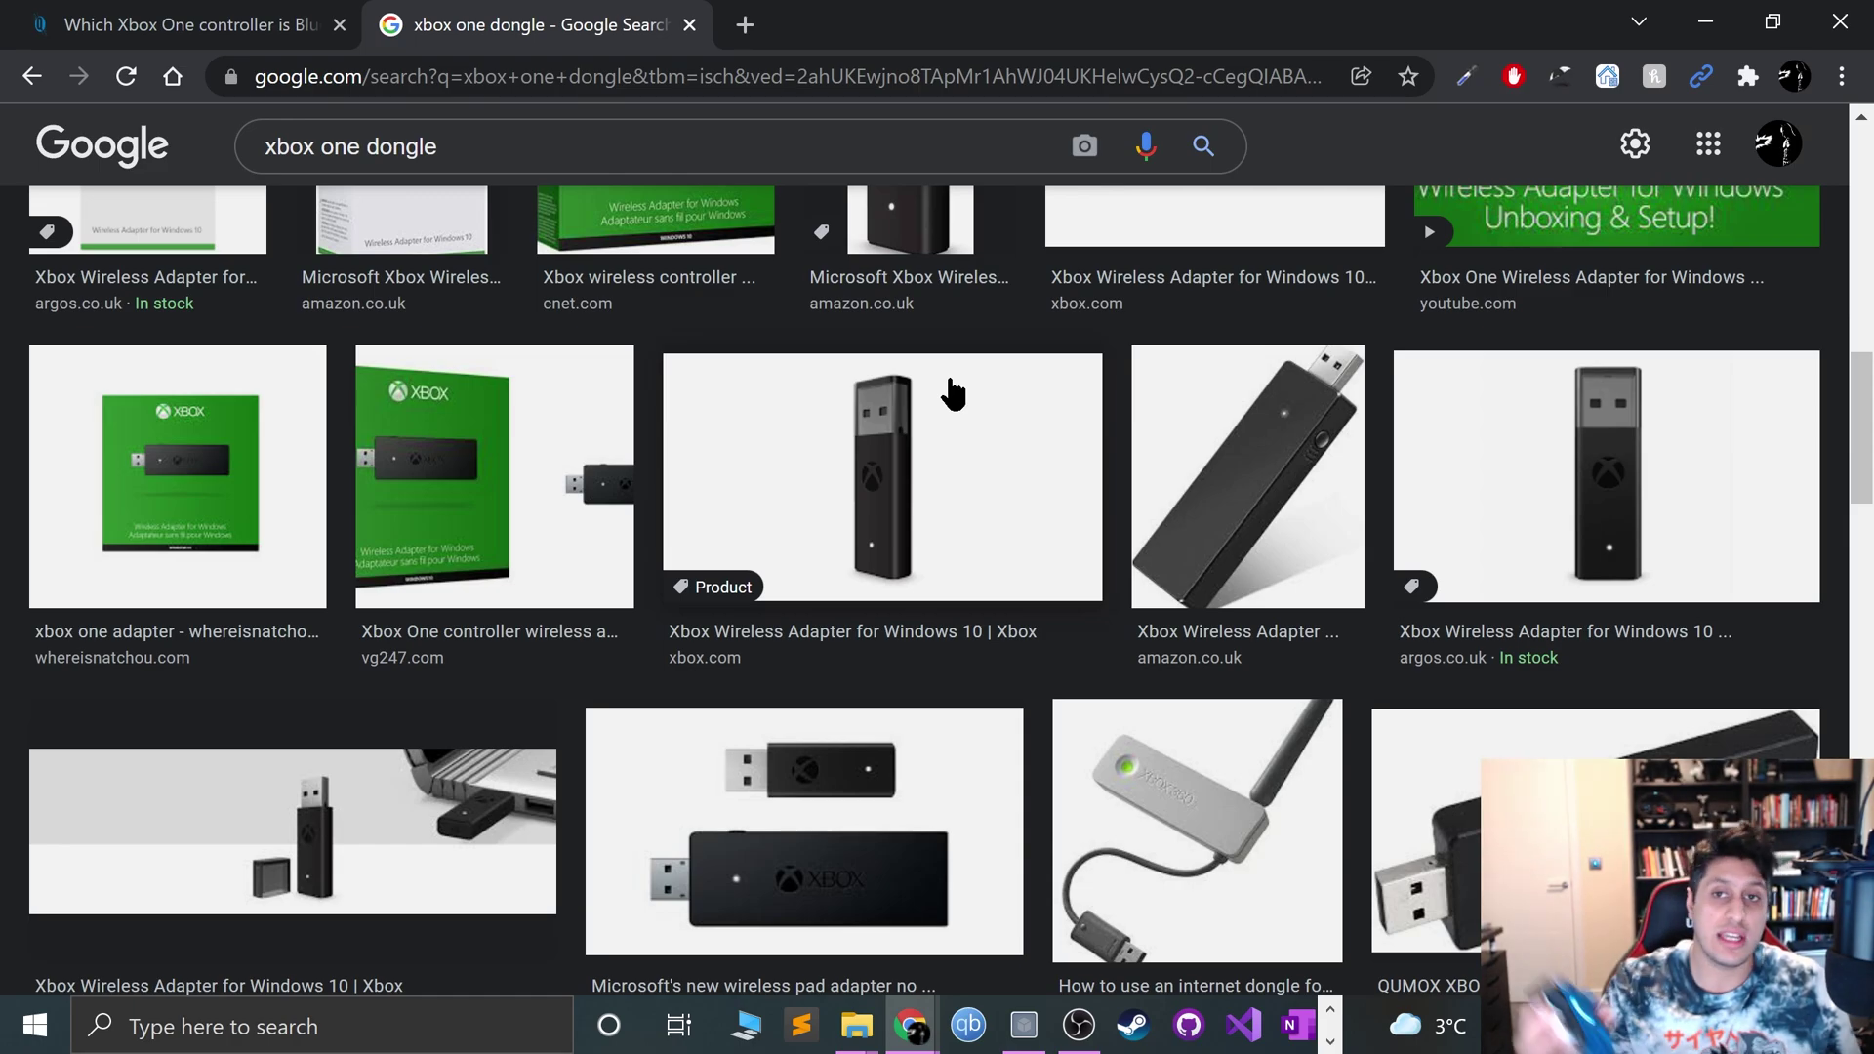
- Launch Citra Nightly and try to start Super Mario 3D Land from its game list
click(19, 1025)
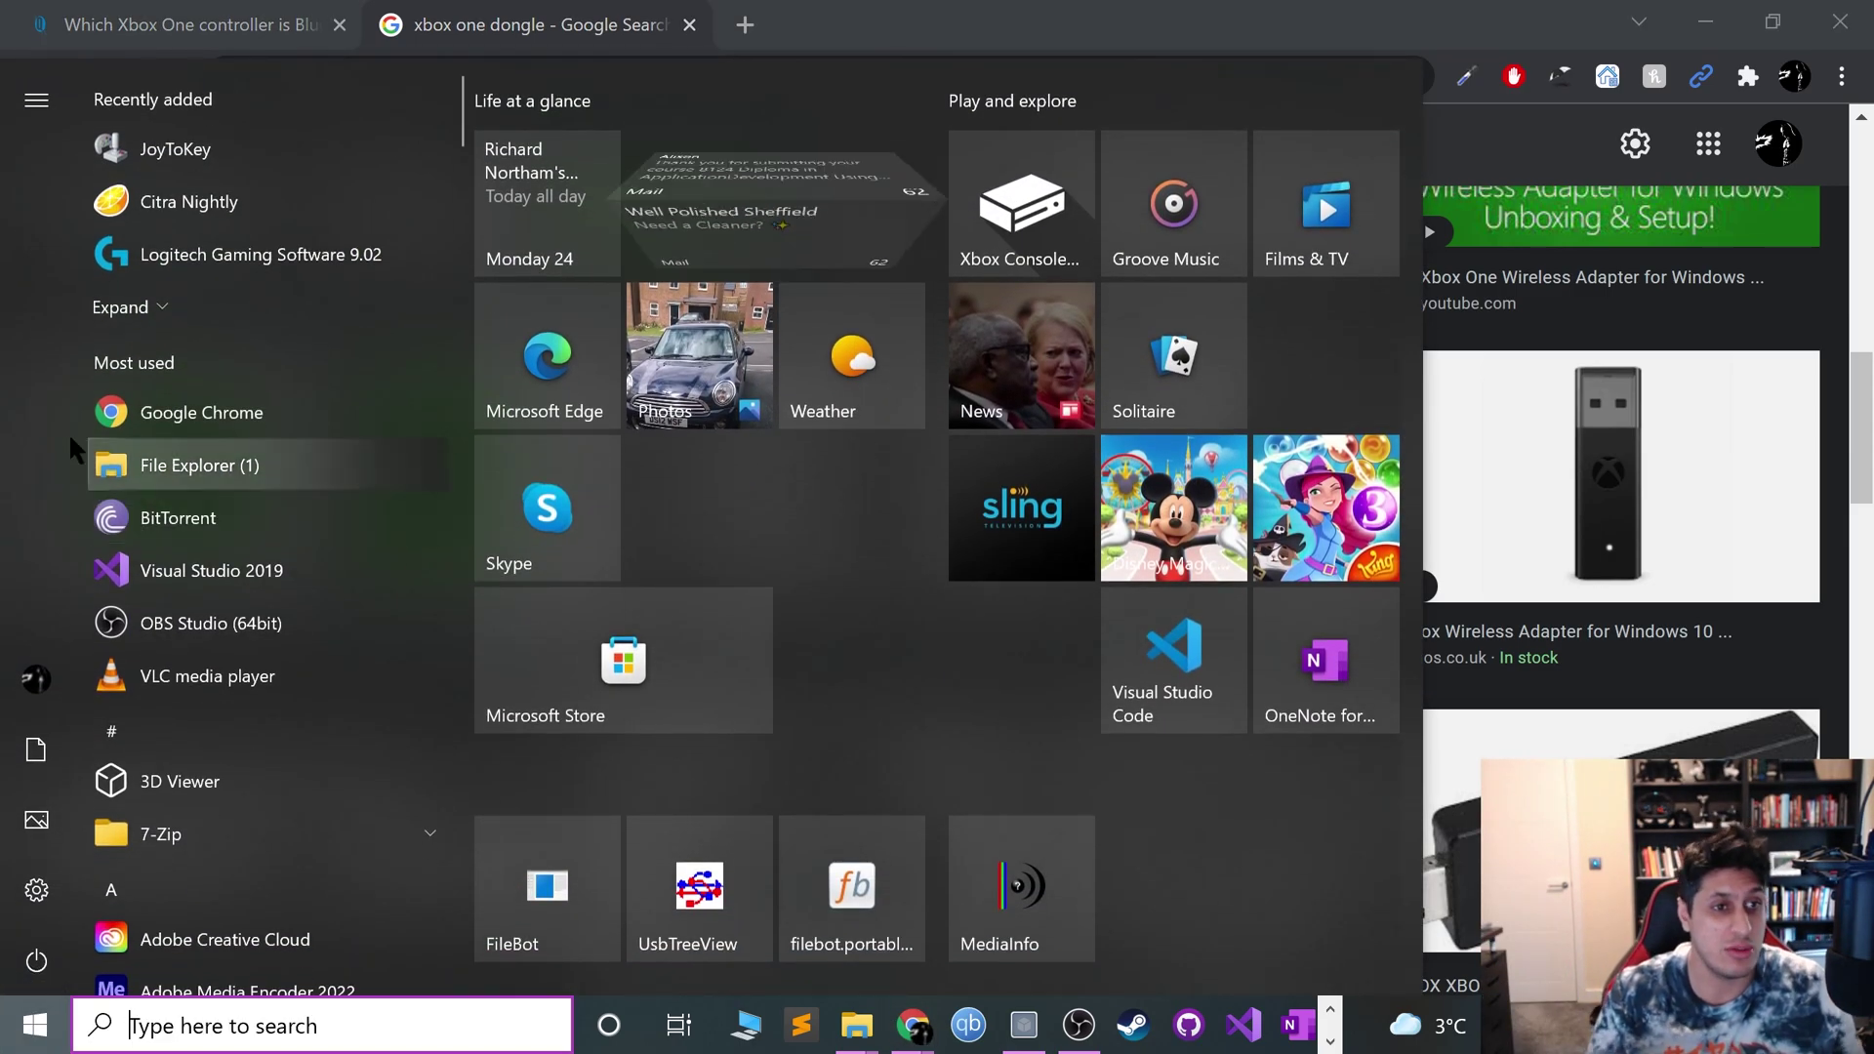
click(190, 199)
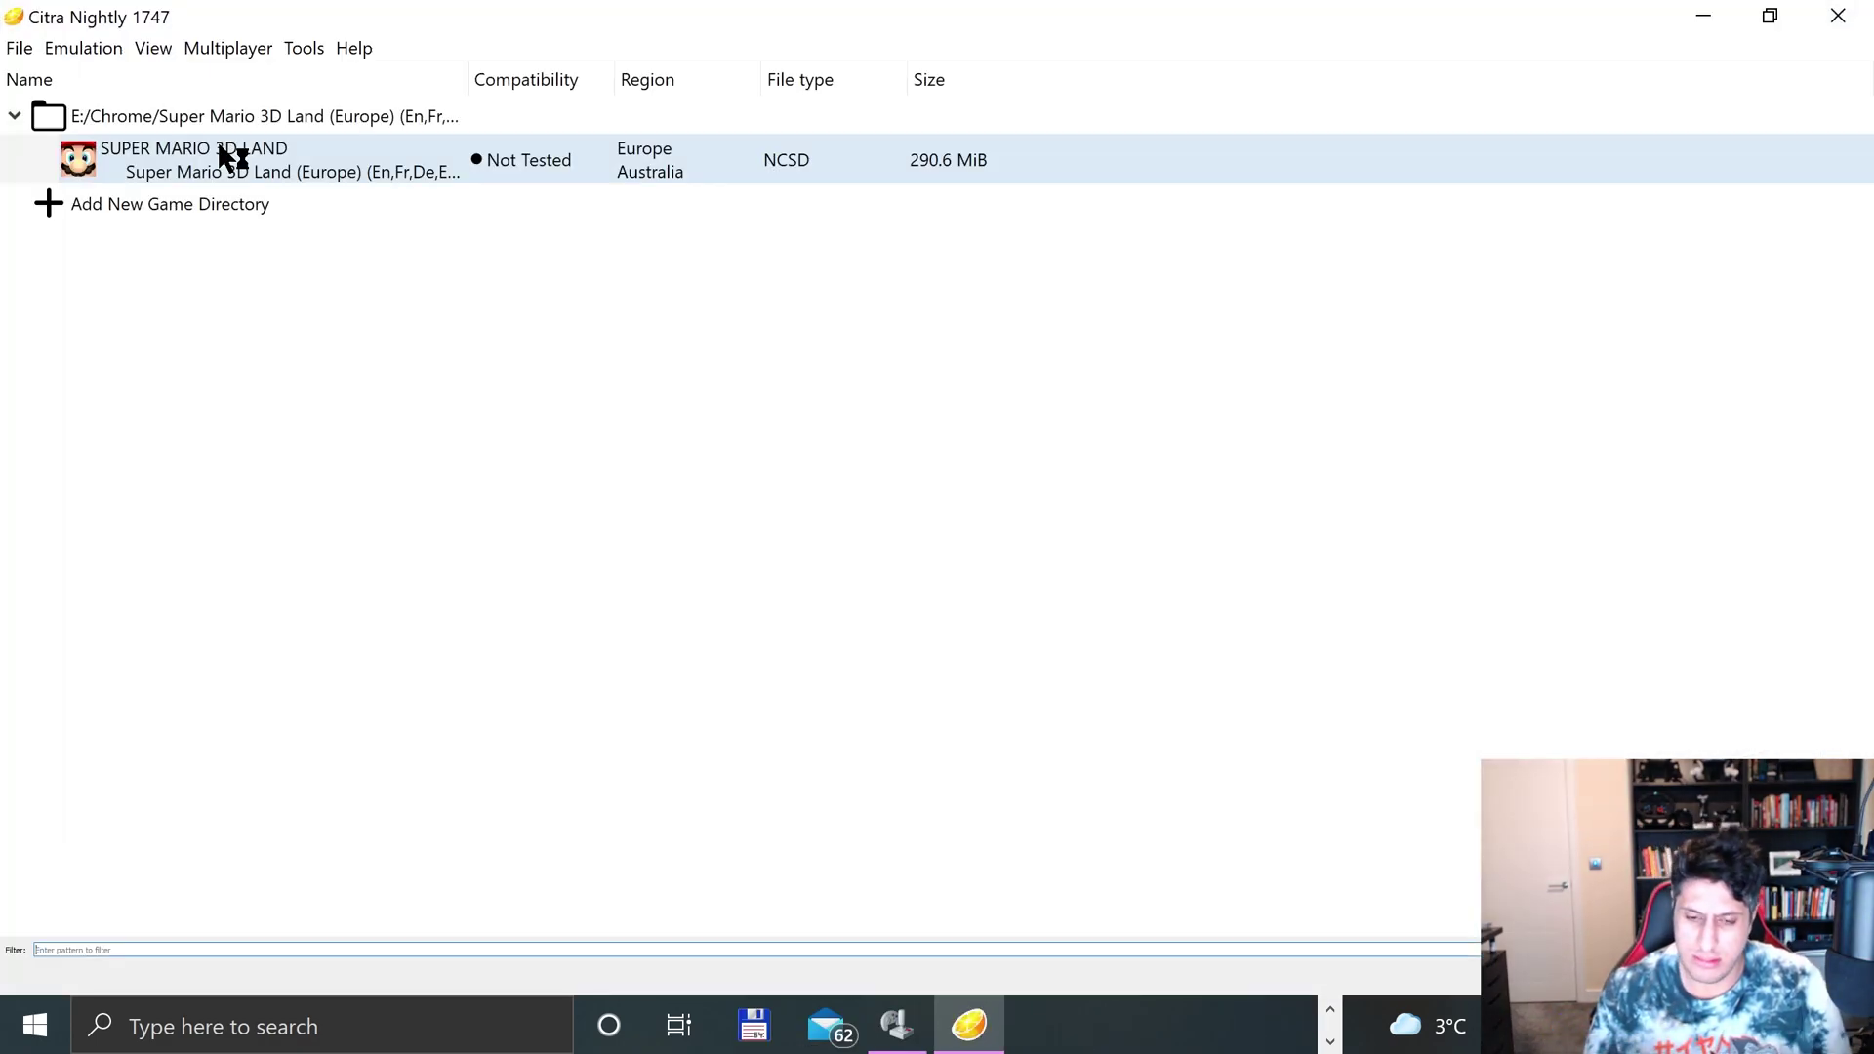
double_click(218, 148)
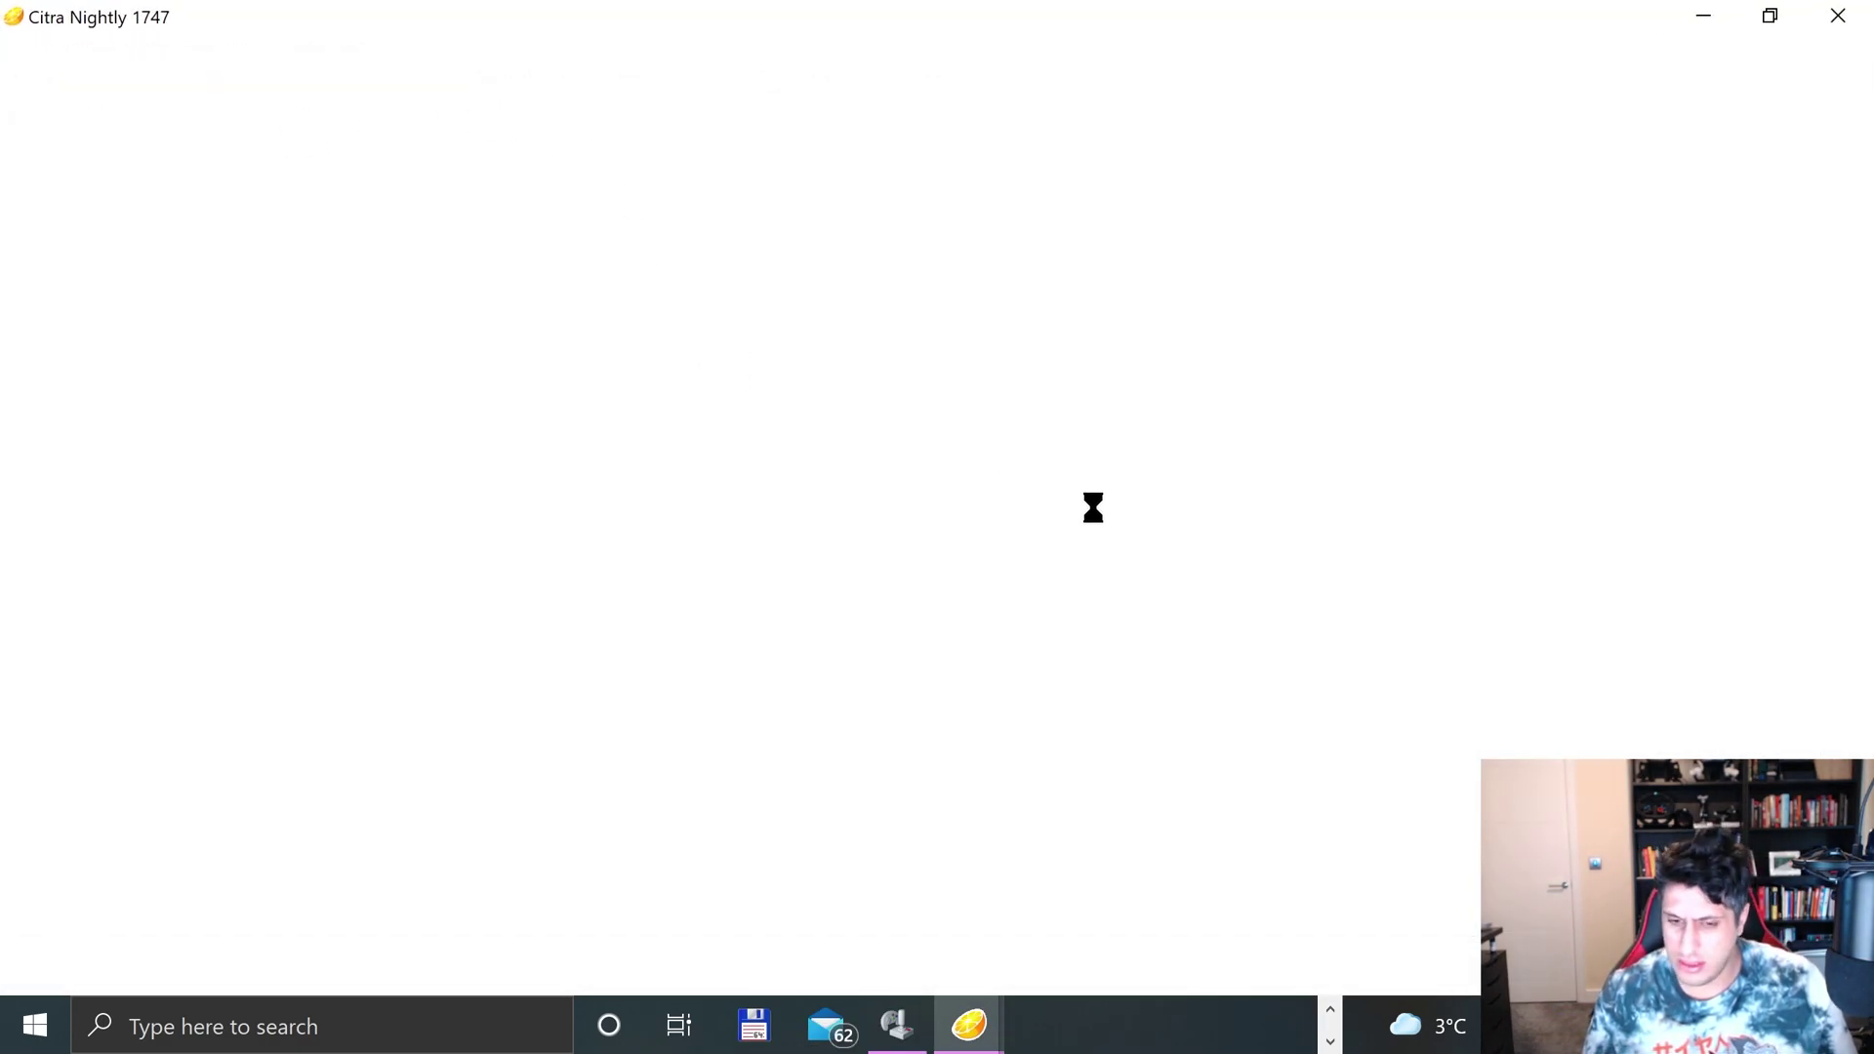
click(1329, 1043)
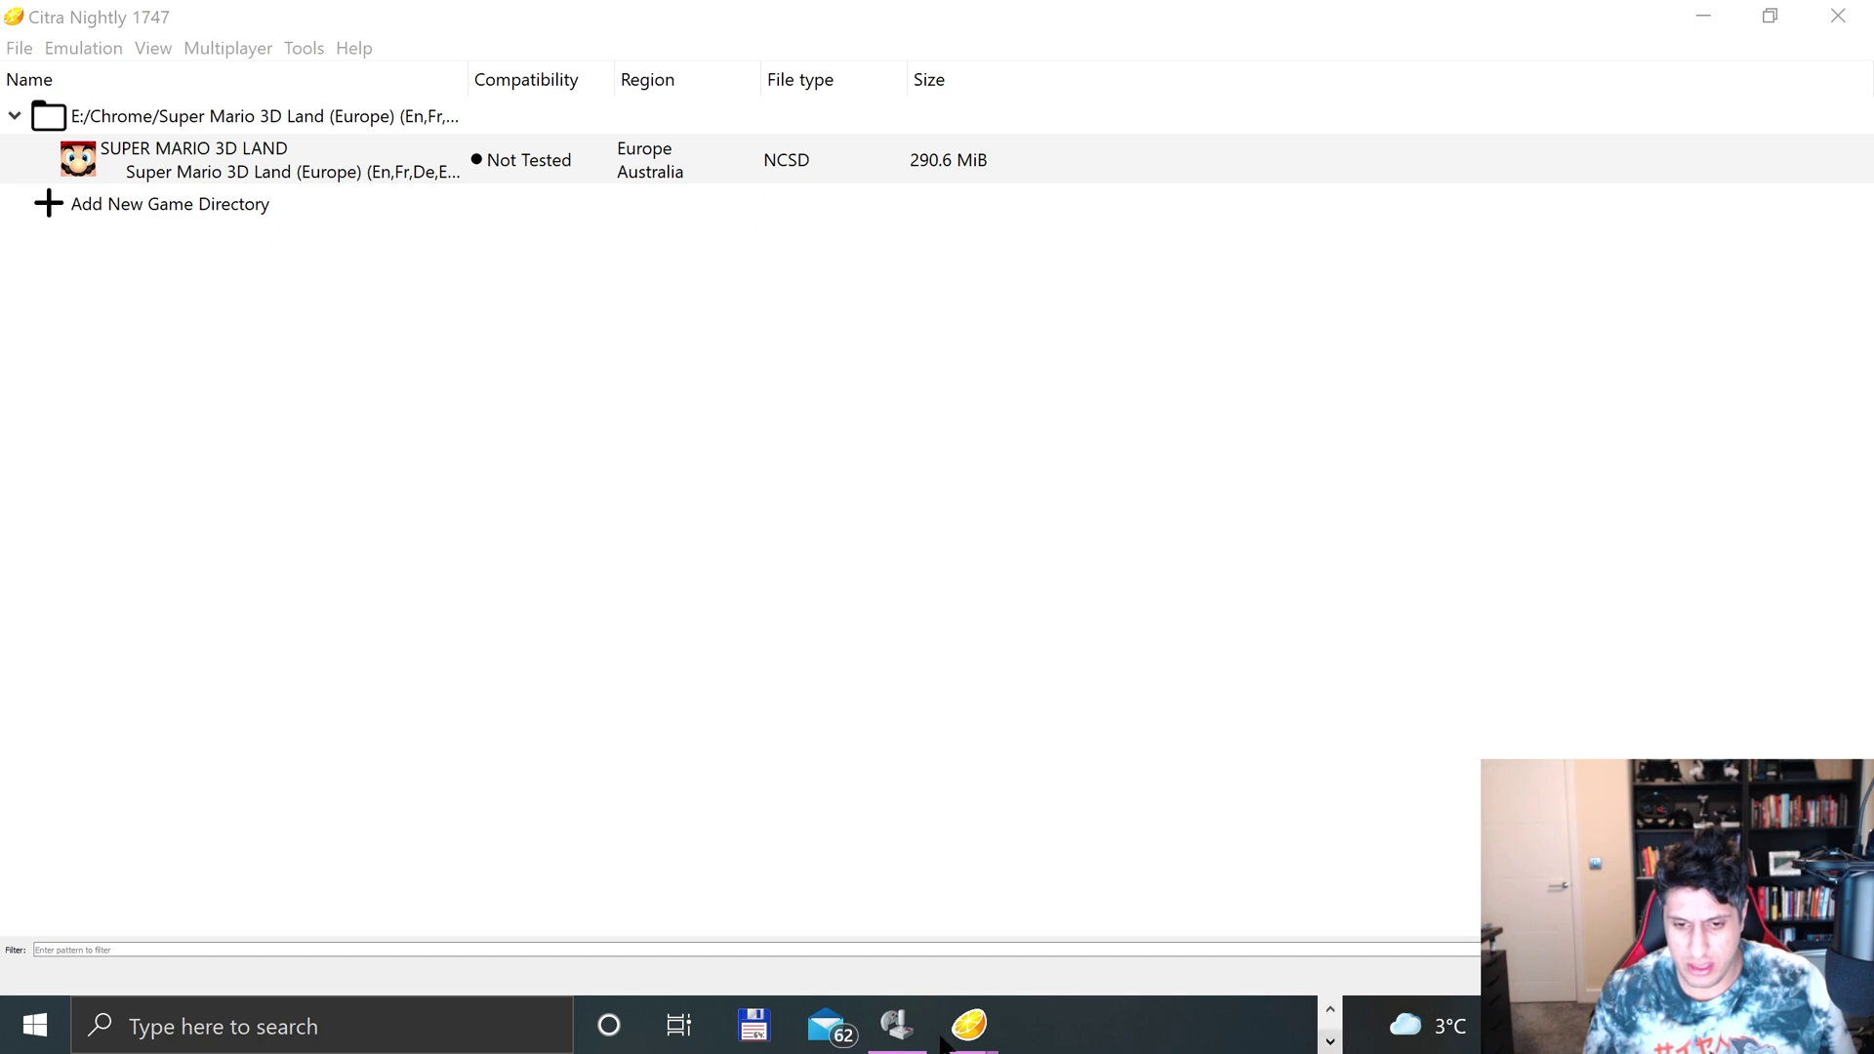
click(896, 1025)
click(969, 1025)
- Check the Xbox Wireless Controller's entry in the Windows Bluetooth device list, then return to Citra
key(super)
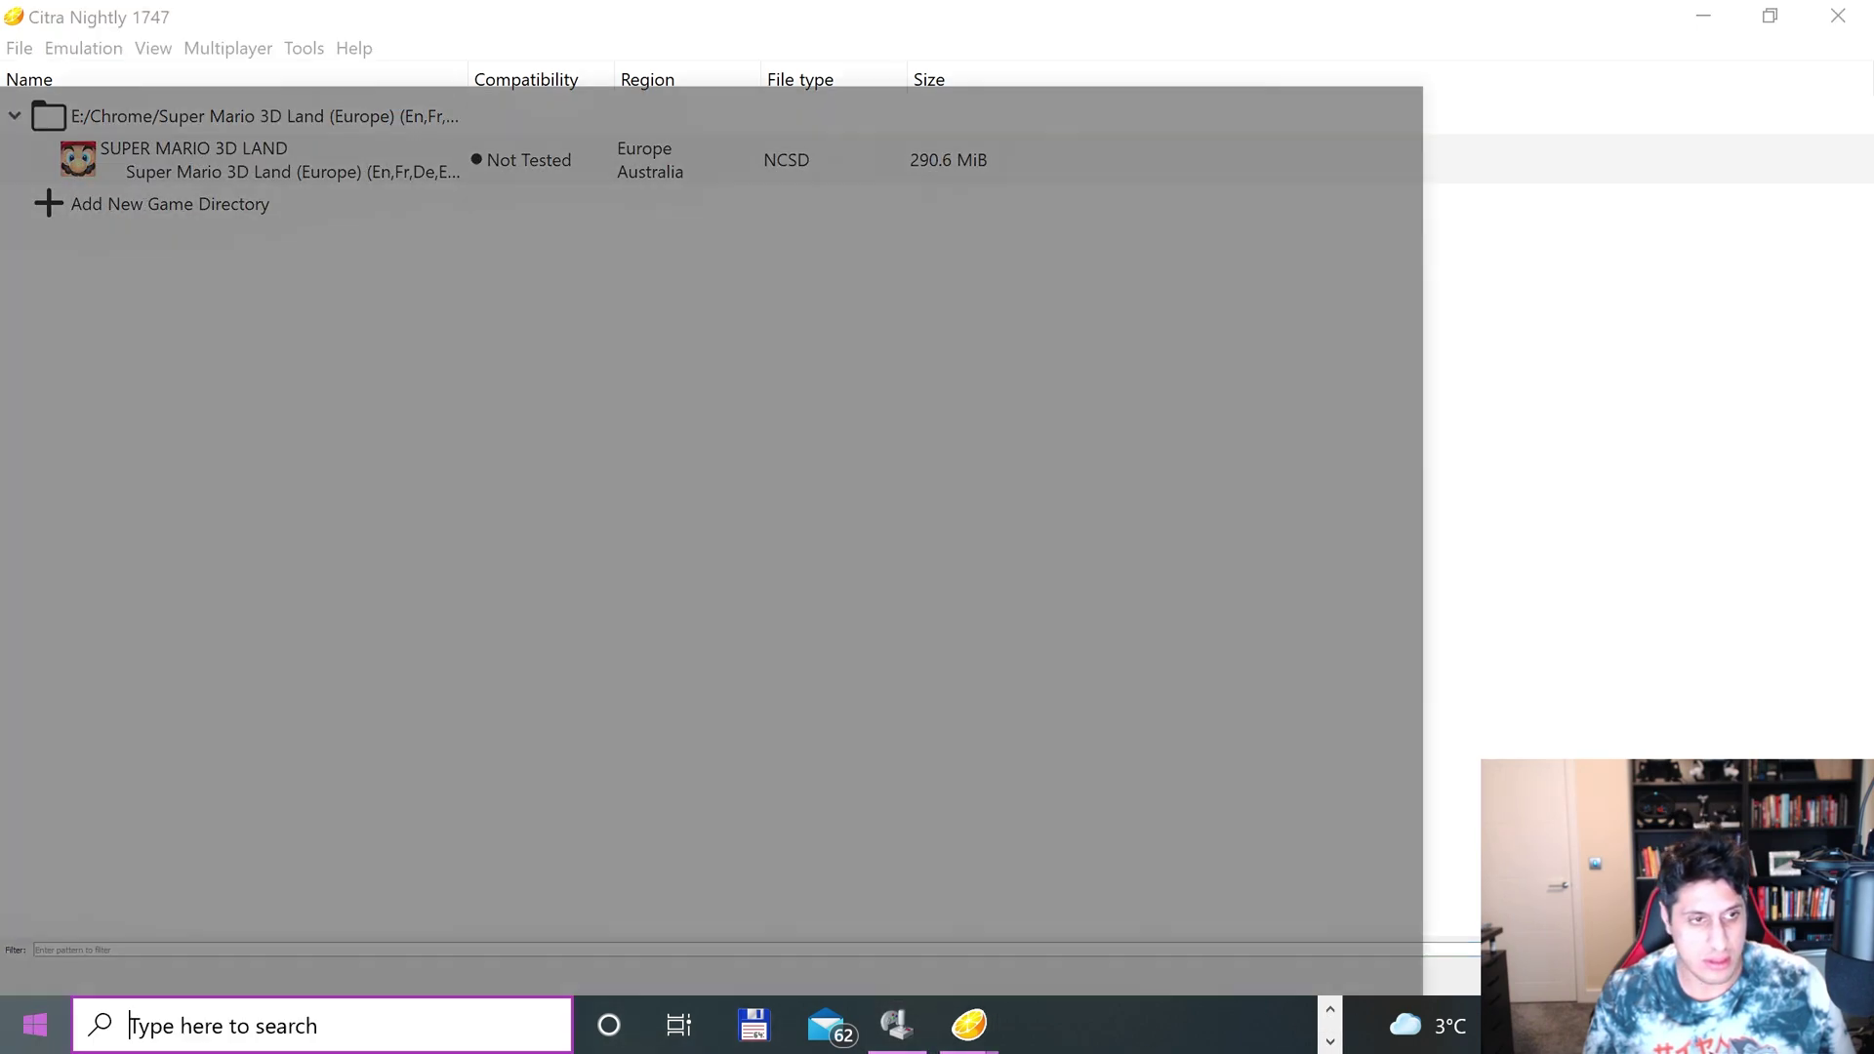
text(blue)
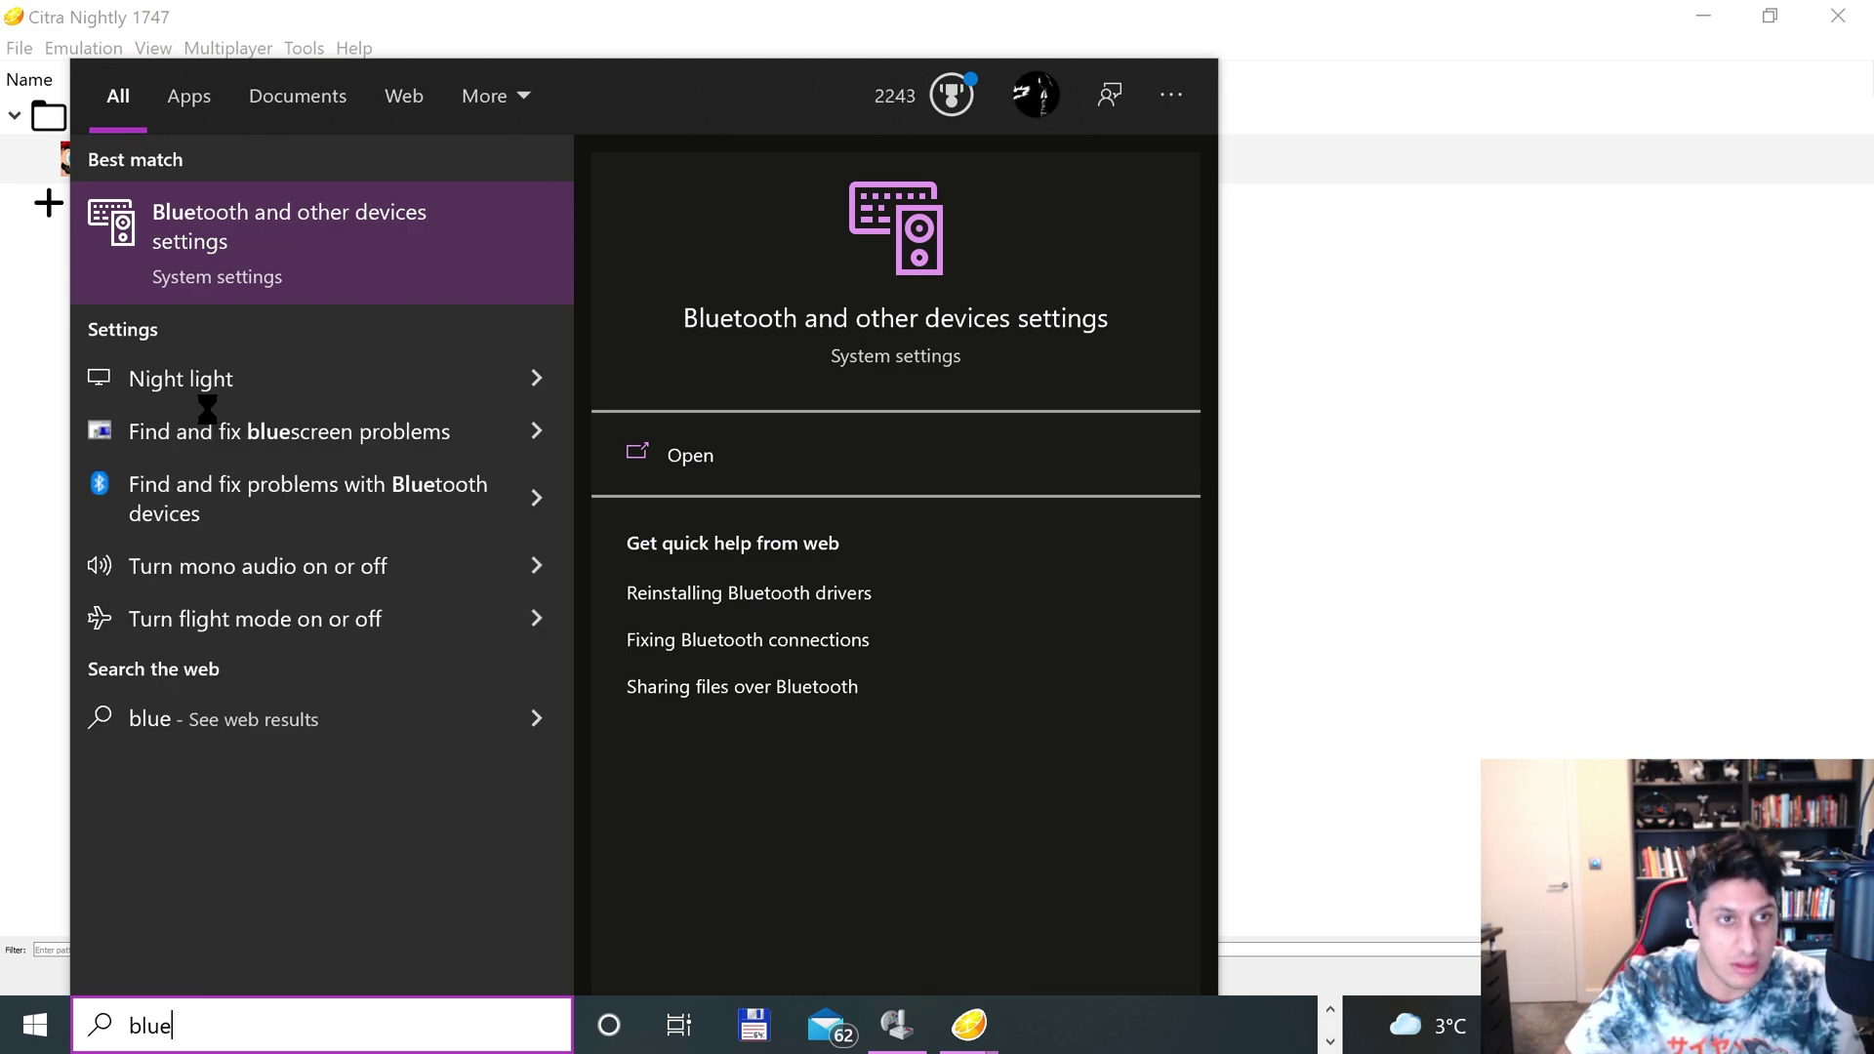
key(Return)
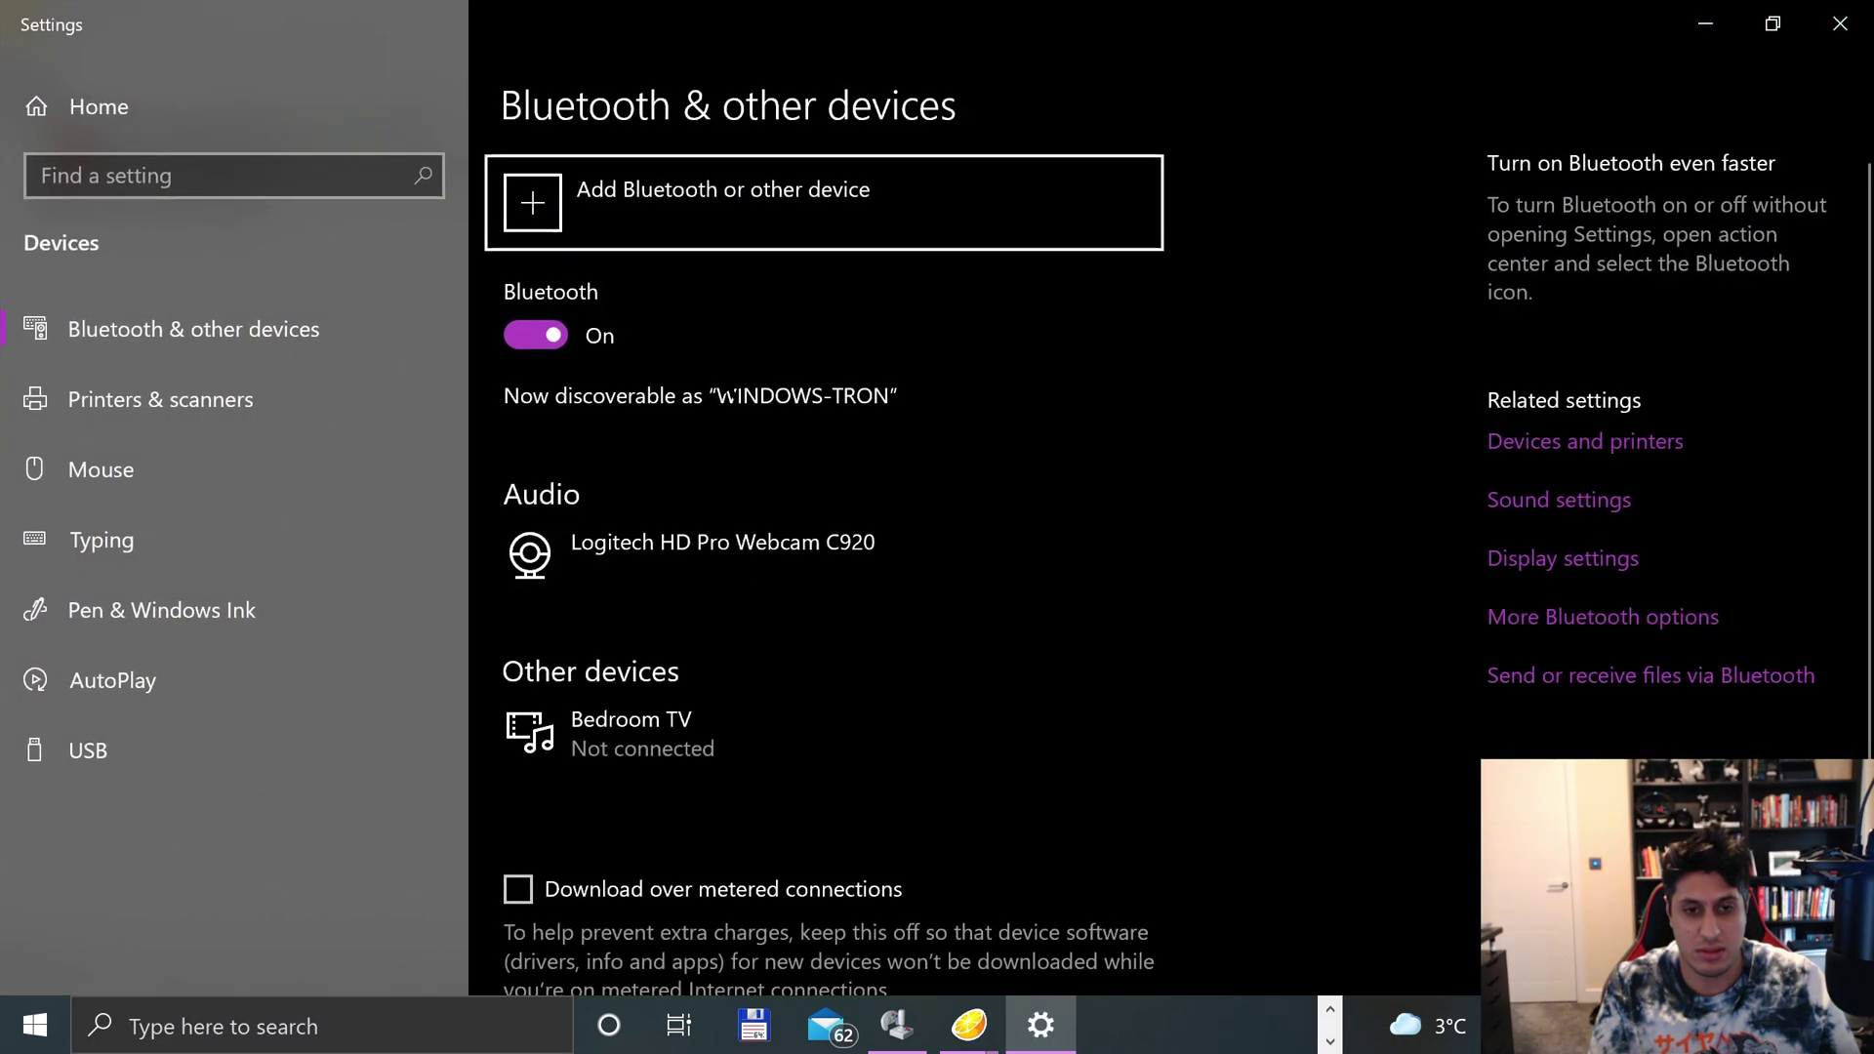
scroll(816, 435, down, 2)
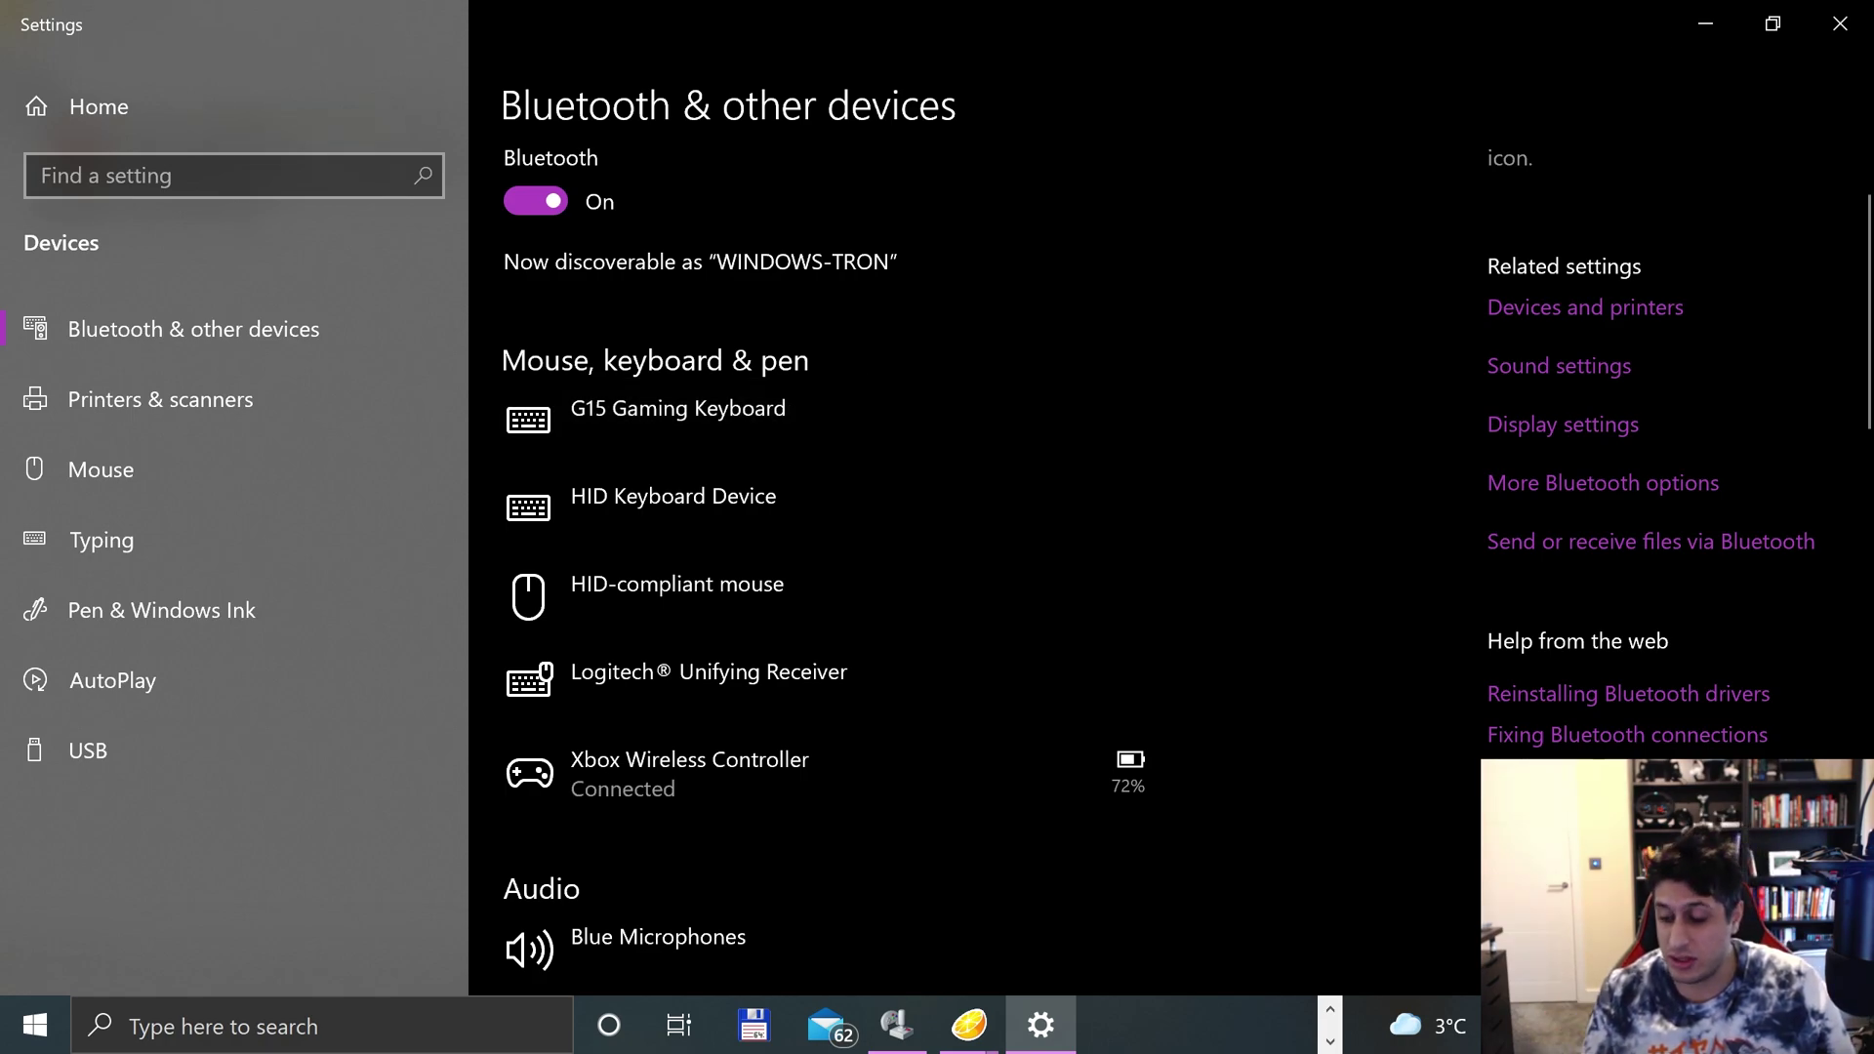
click(1840, 23)
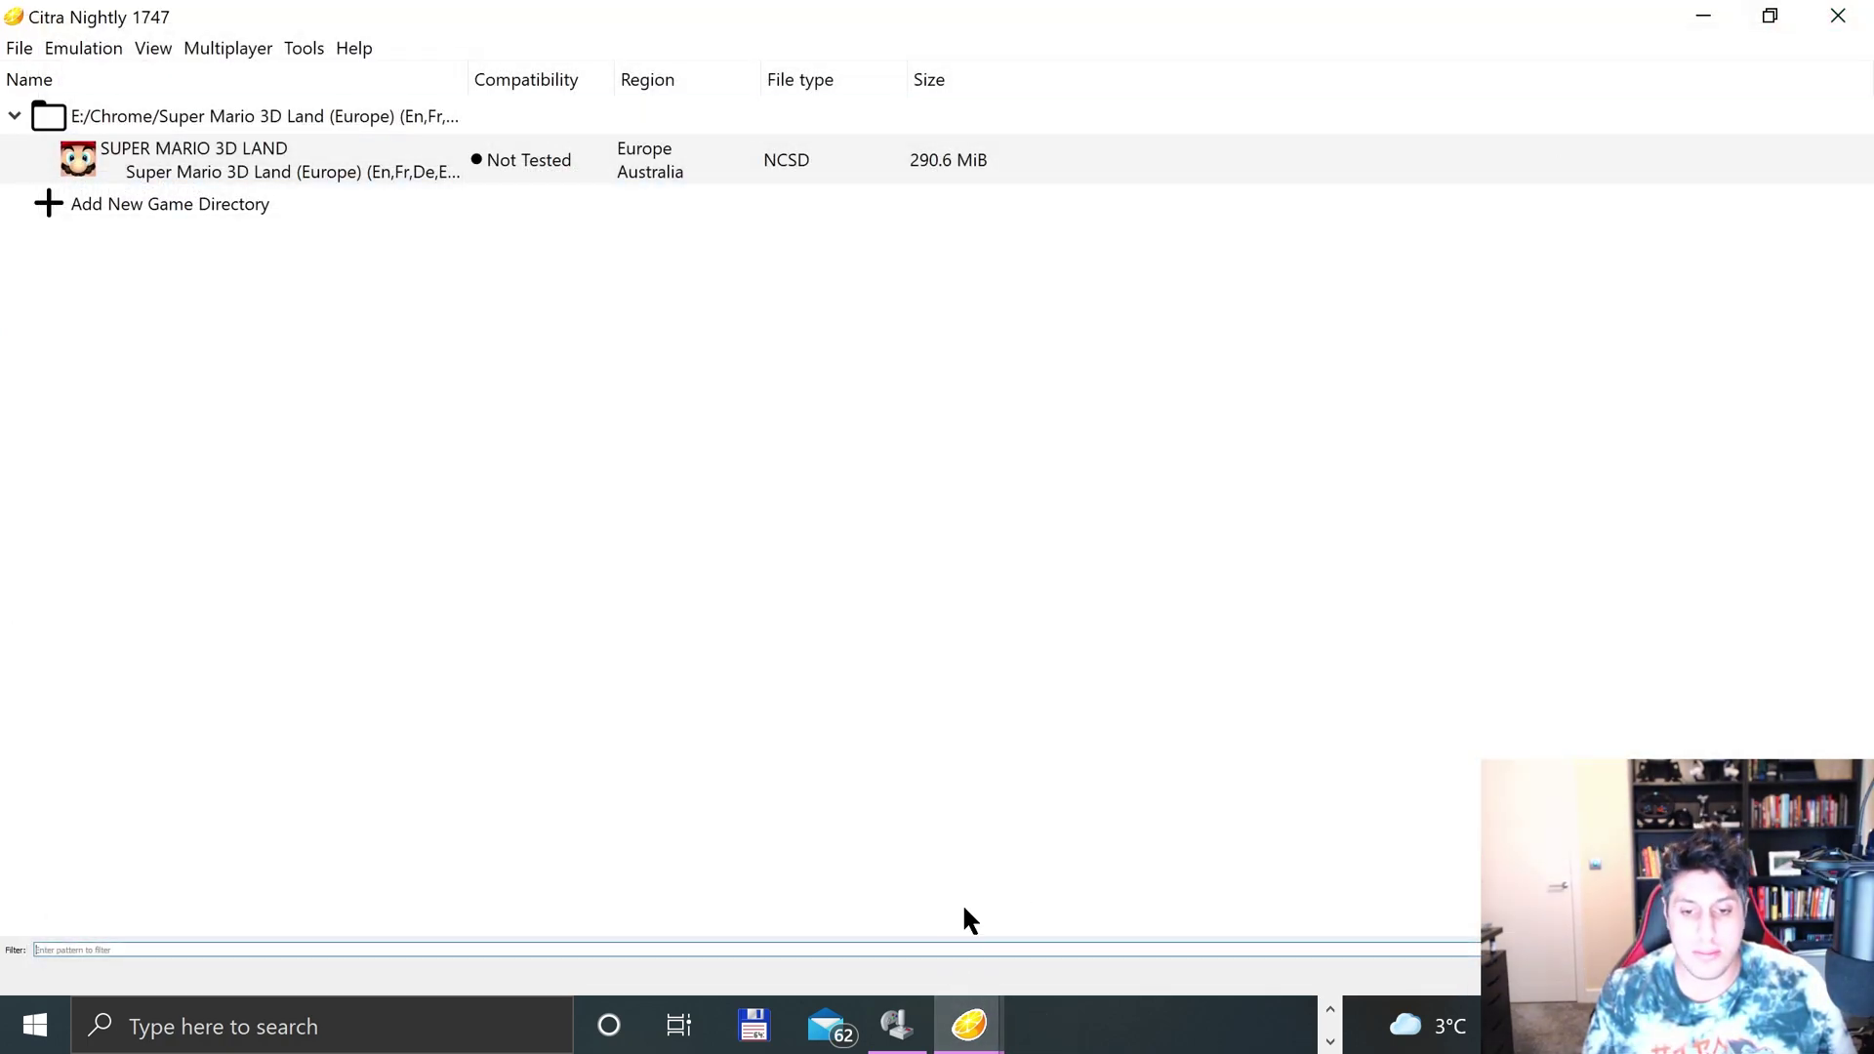
- Try reassigning the A face button in Citra's Controls configuration, then discard the changes
click(51, 46)
click(103, 295)
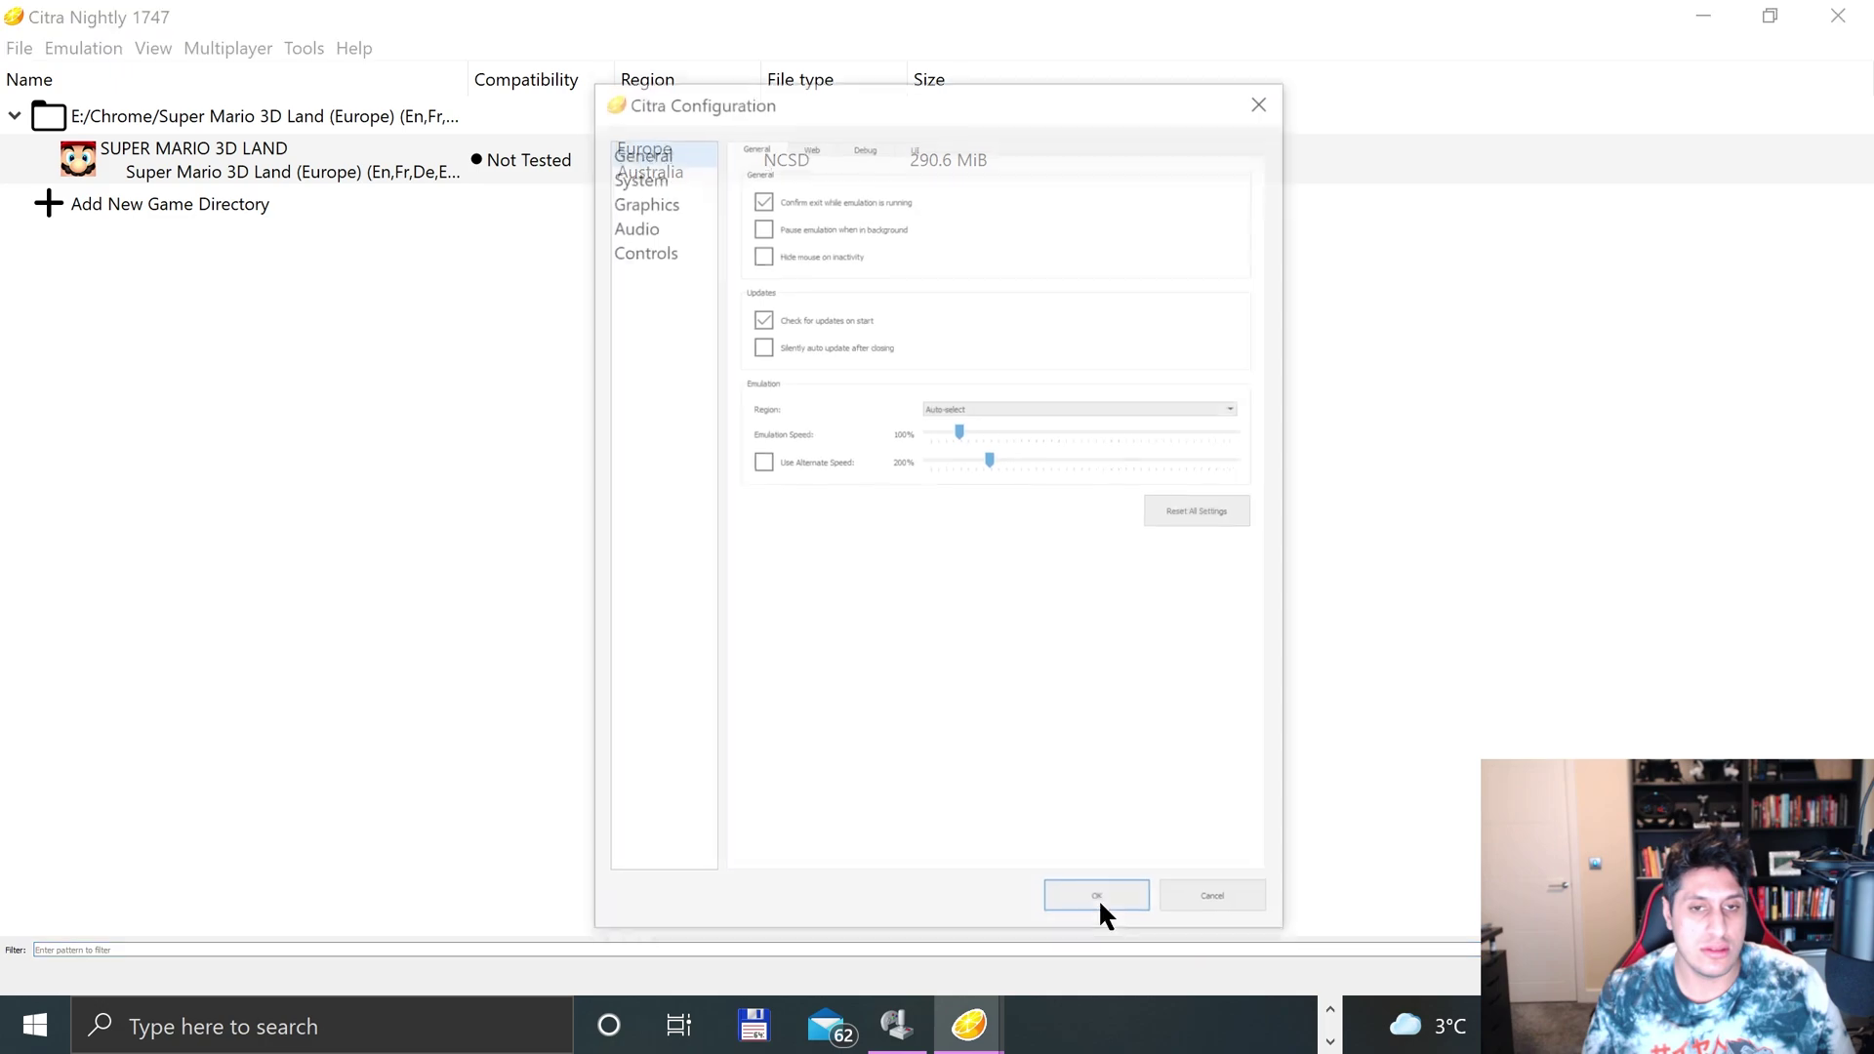
click(646, 250)
click(809, 283)
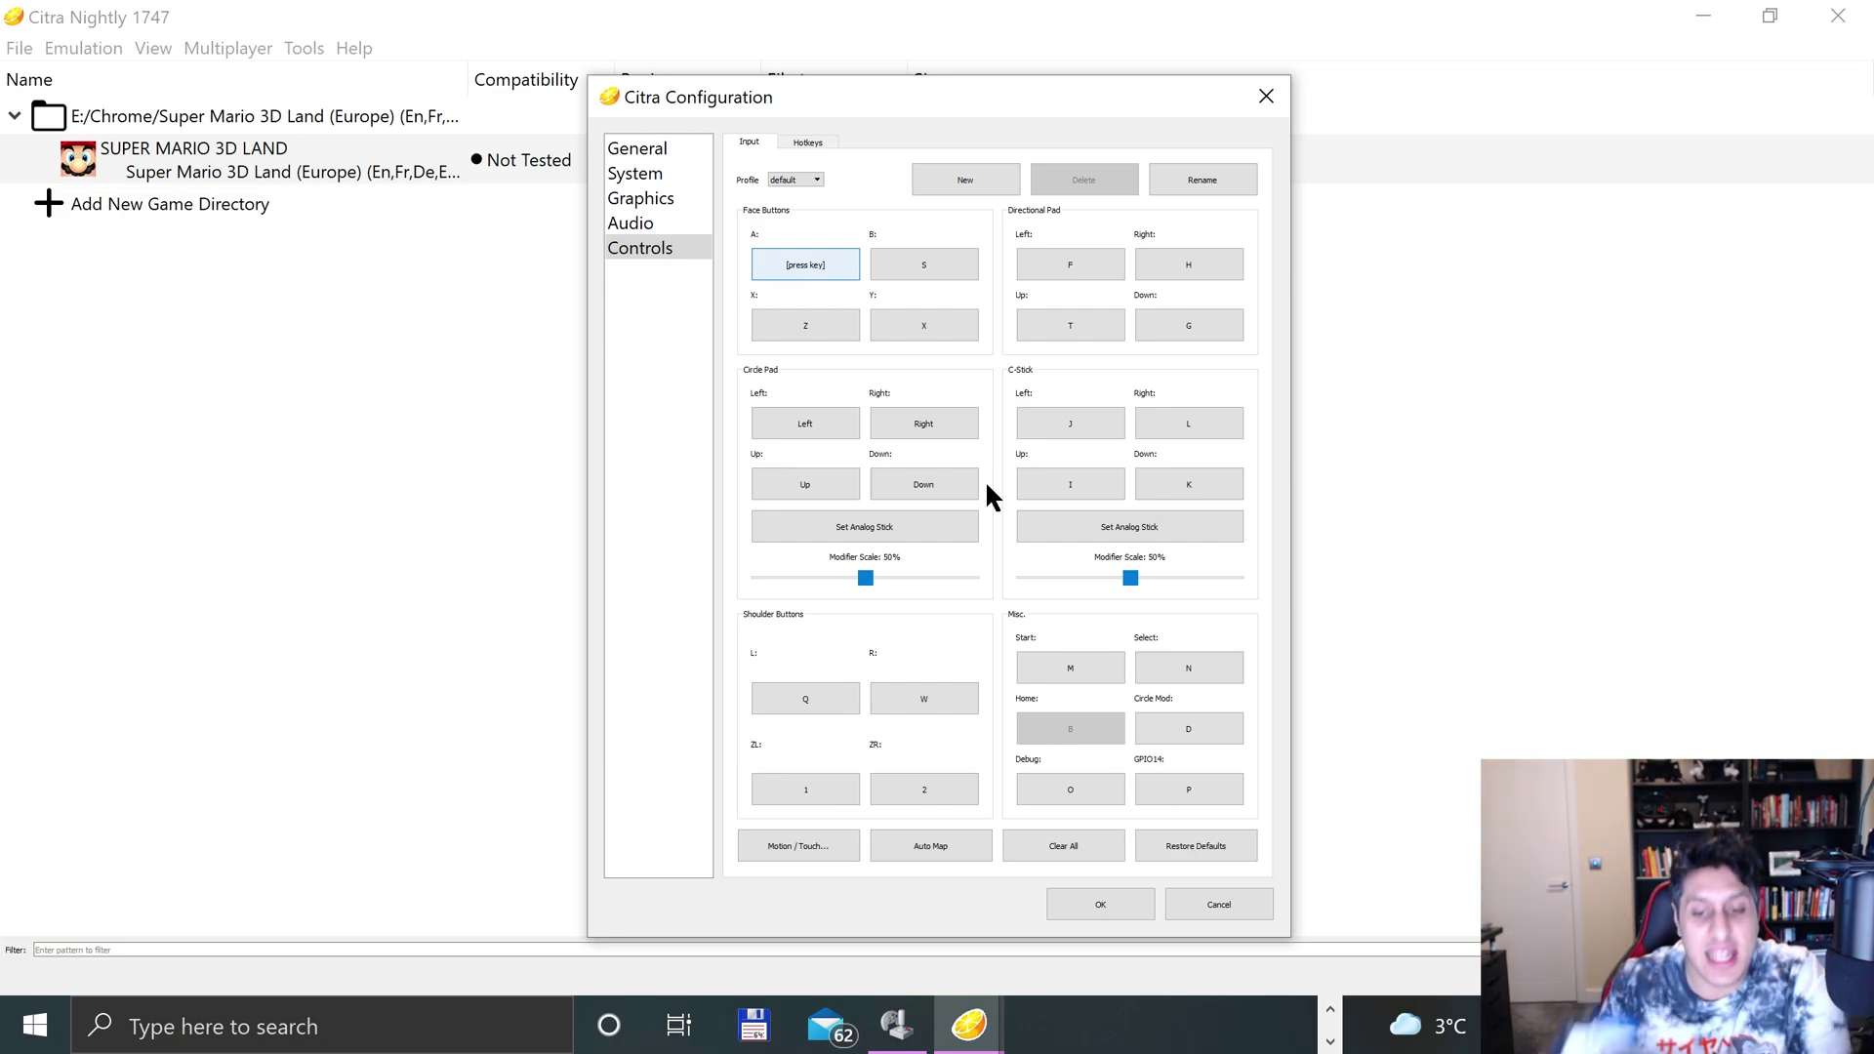
key(a)
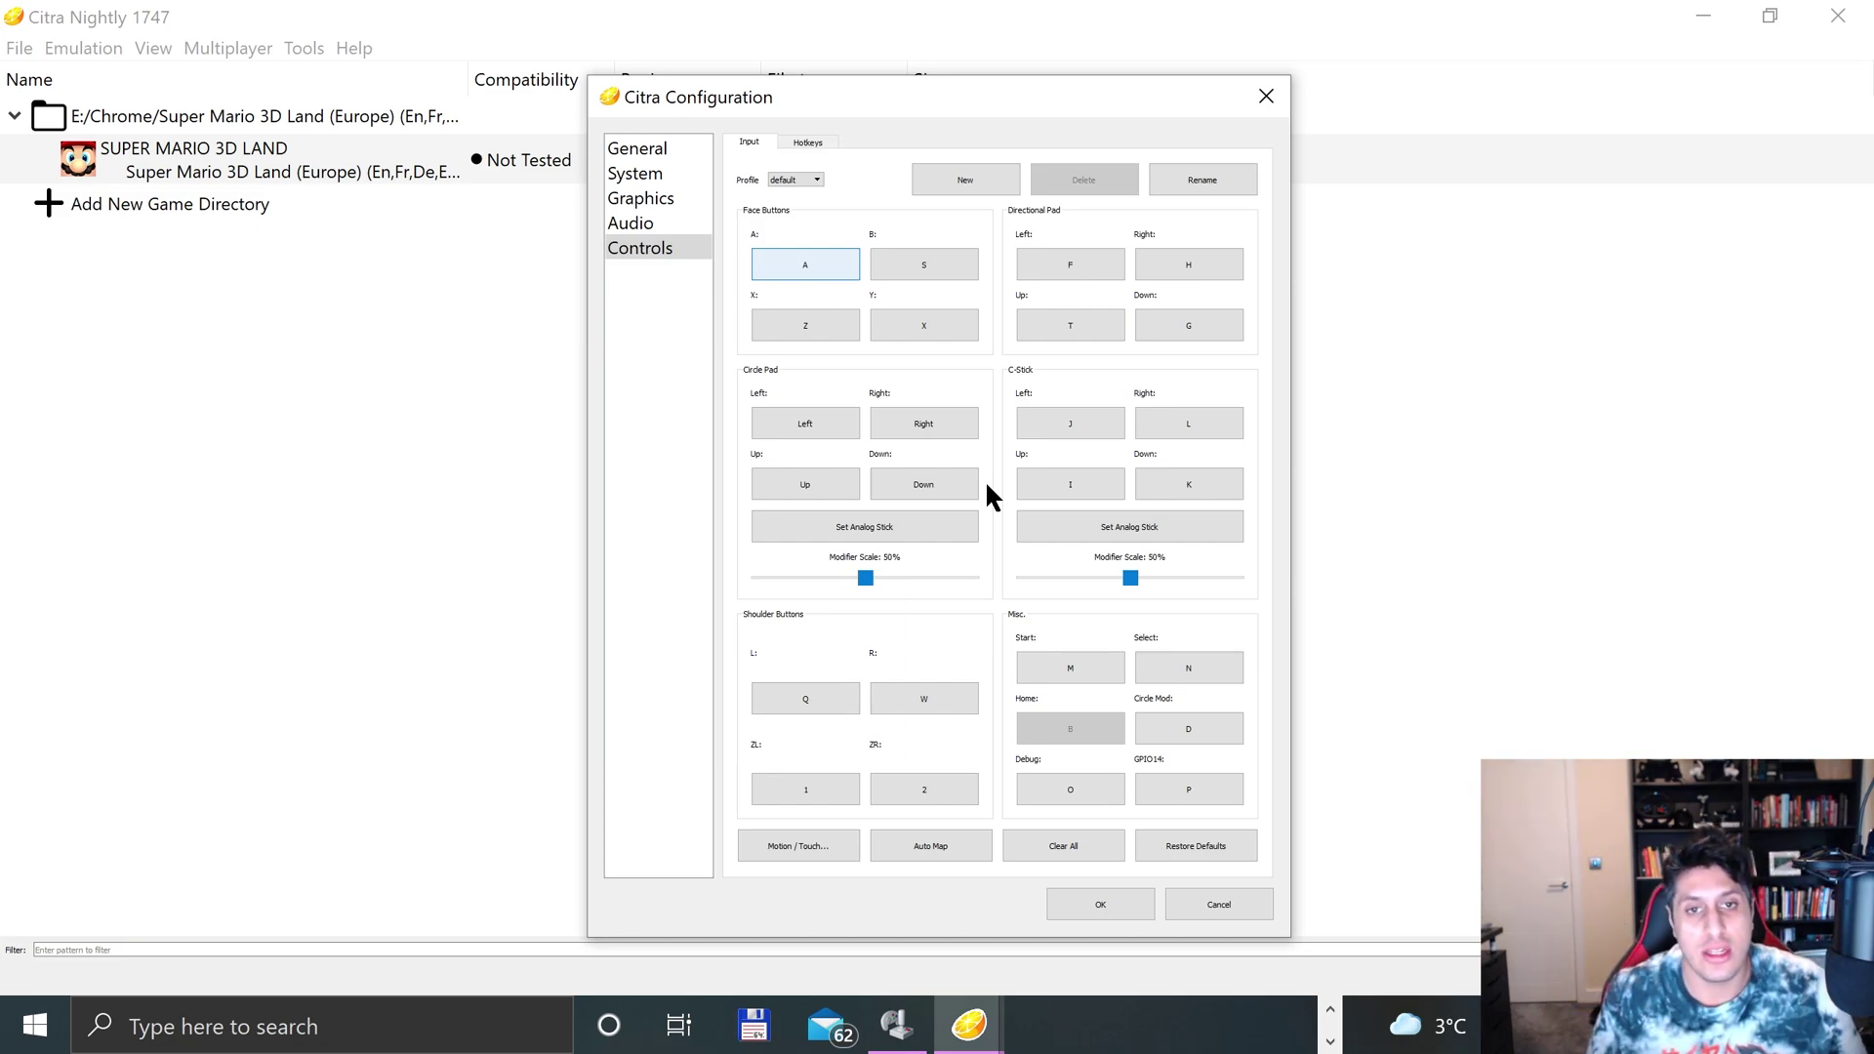
click(815, 261)
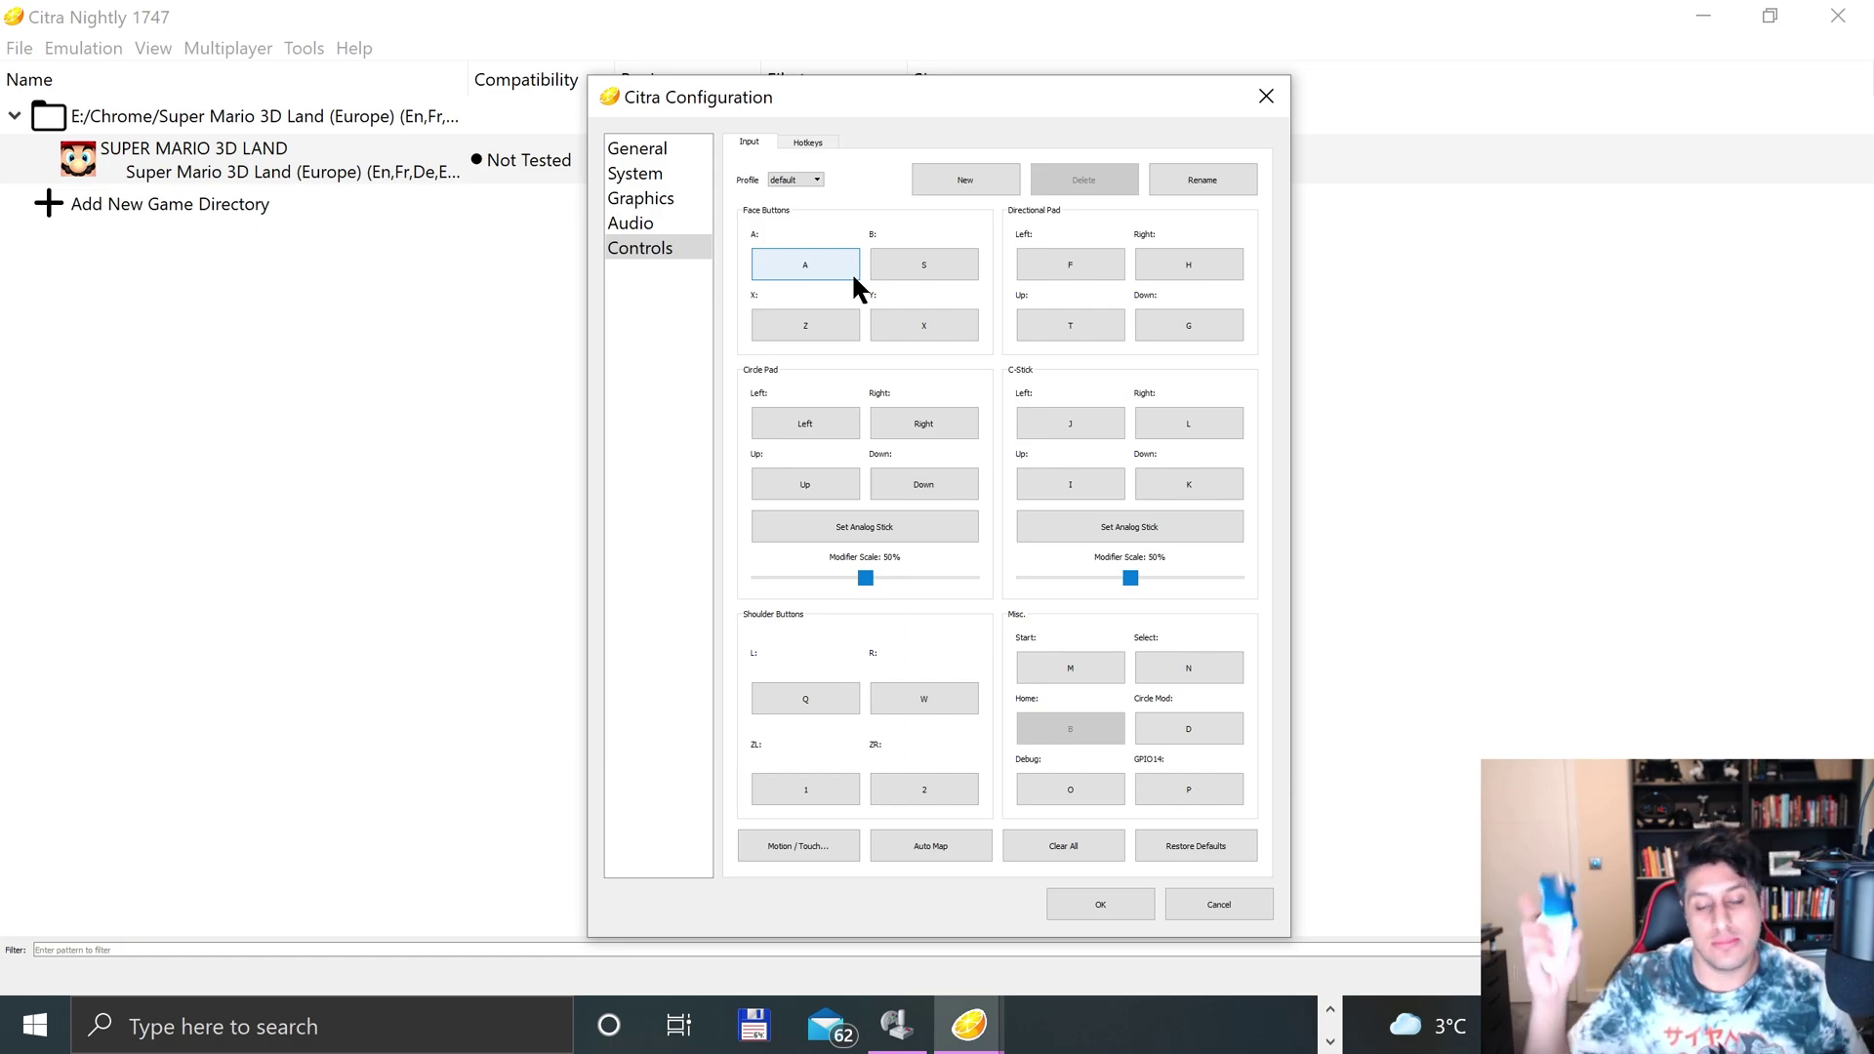
click(1199, 896)
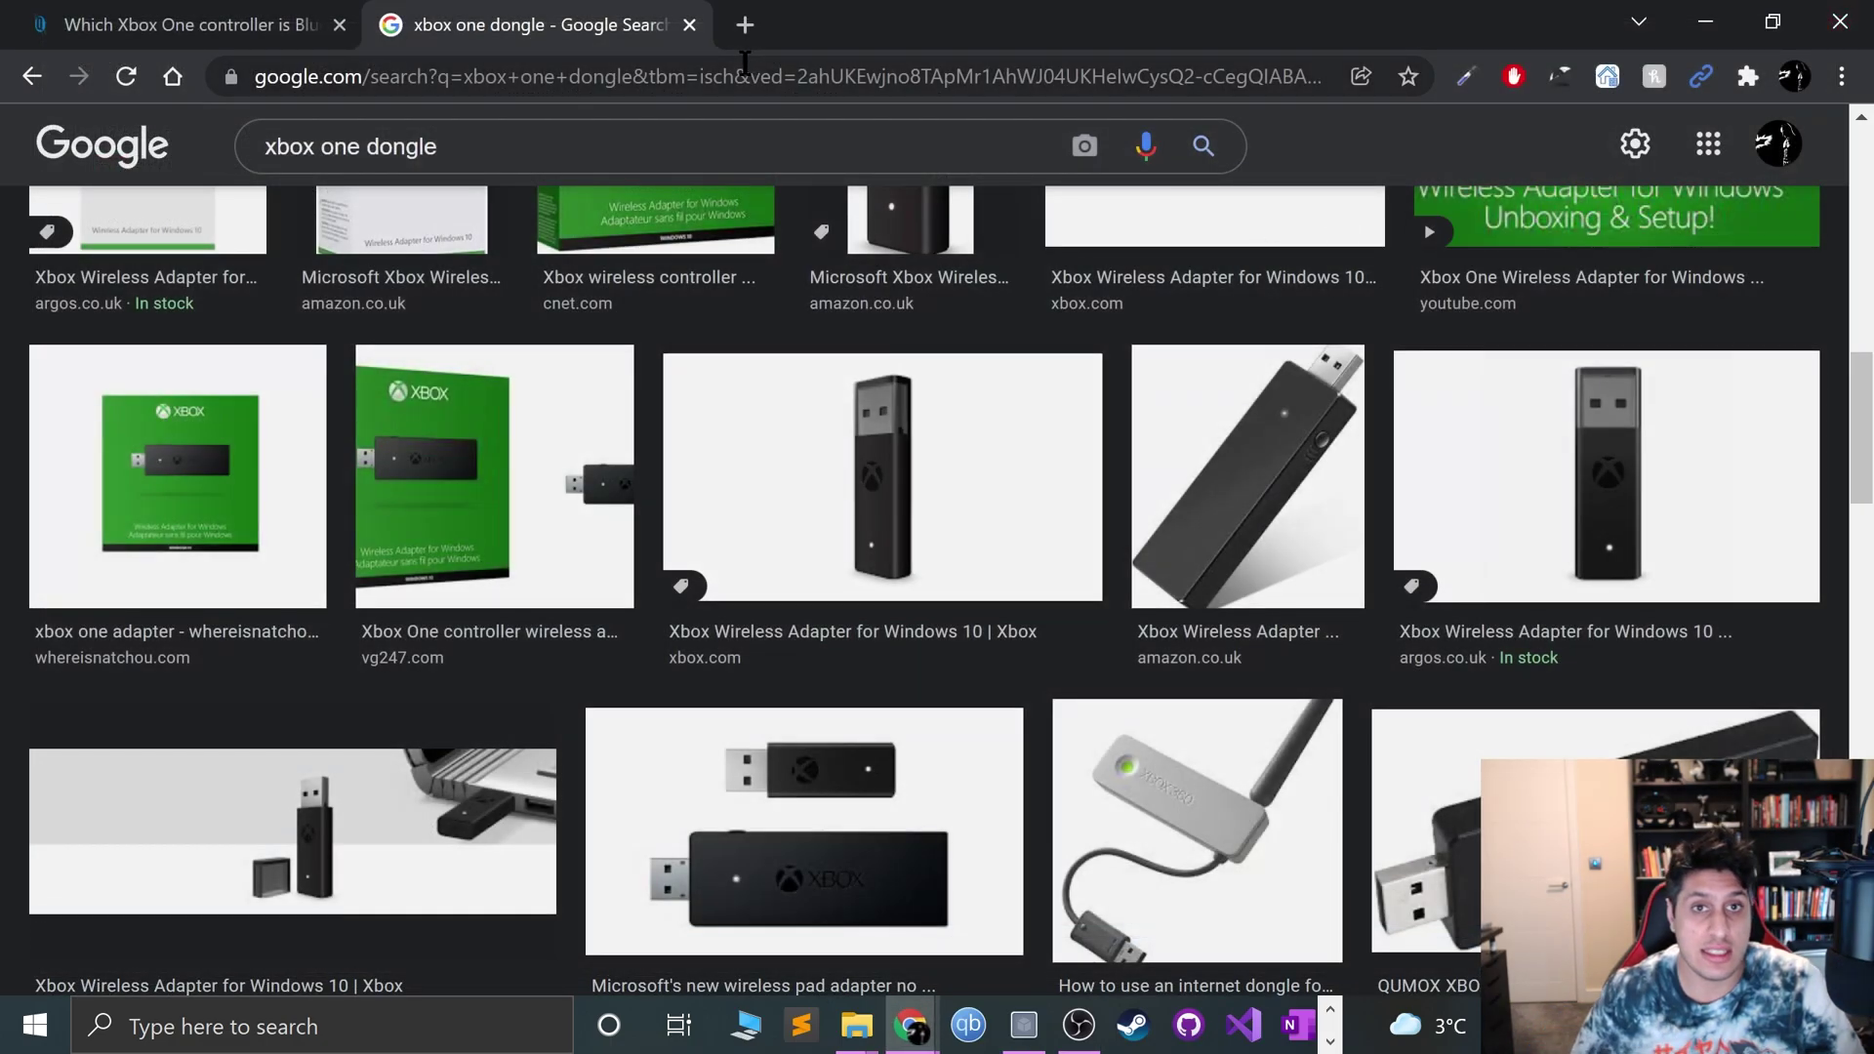
- Switch to Chrome, open the JoyToKey homepage at joytokey.net/en/ and close the JoyToKey program window that is already running
click(759, 78)
text(joytoke)
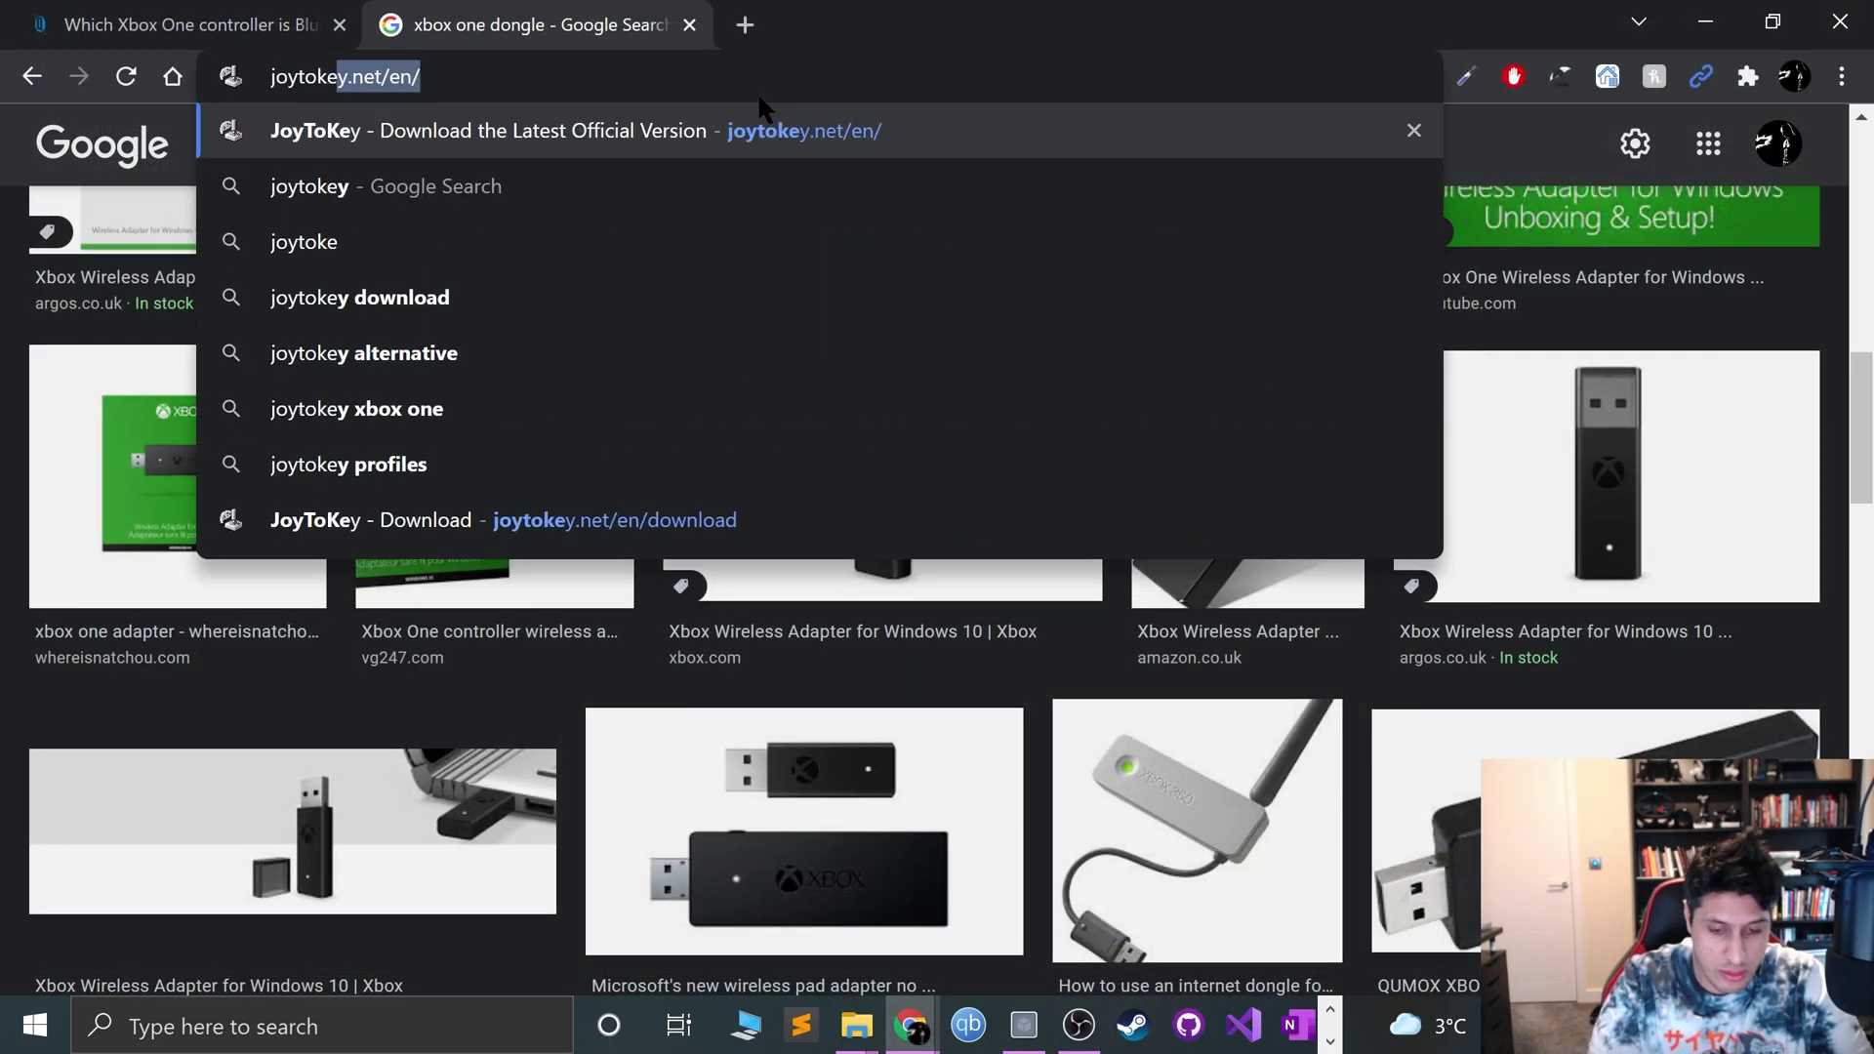
key(Return)
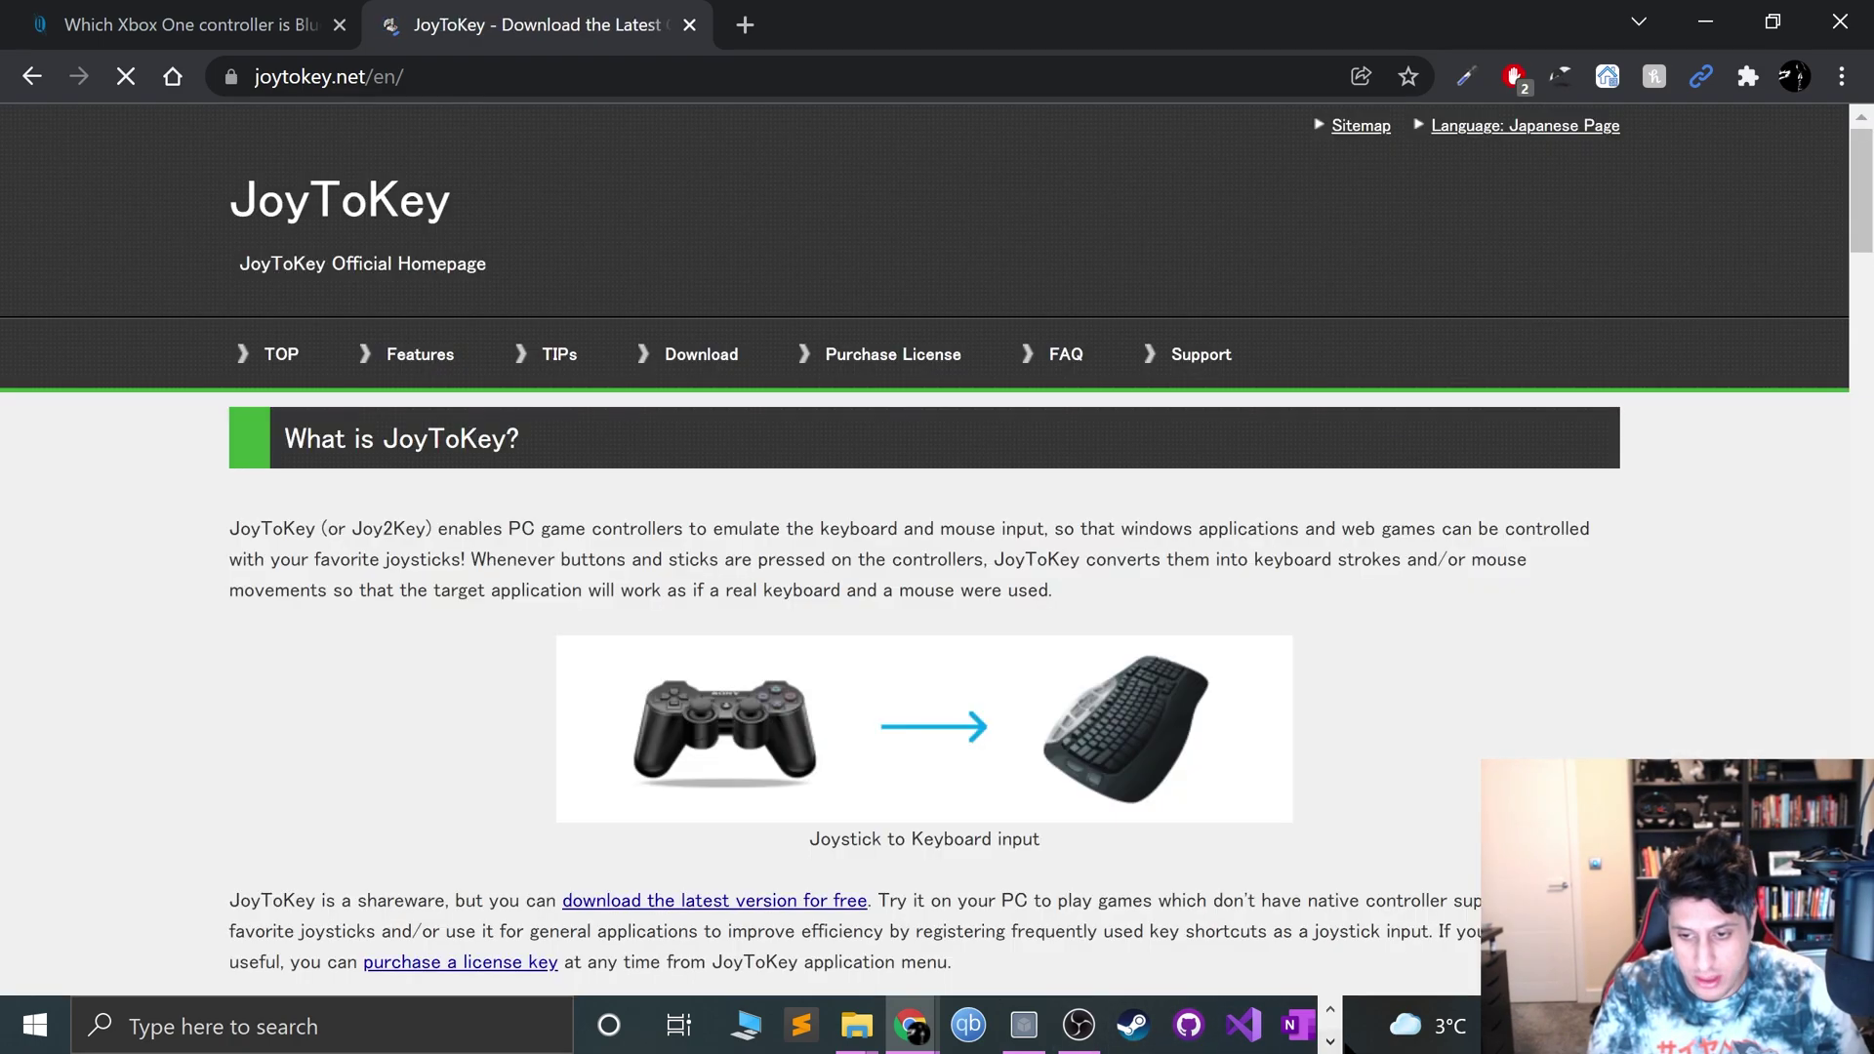
scroll(942, 1020, down, 1)
click(897, 1024)
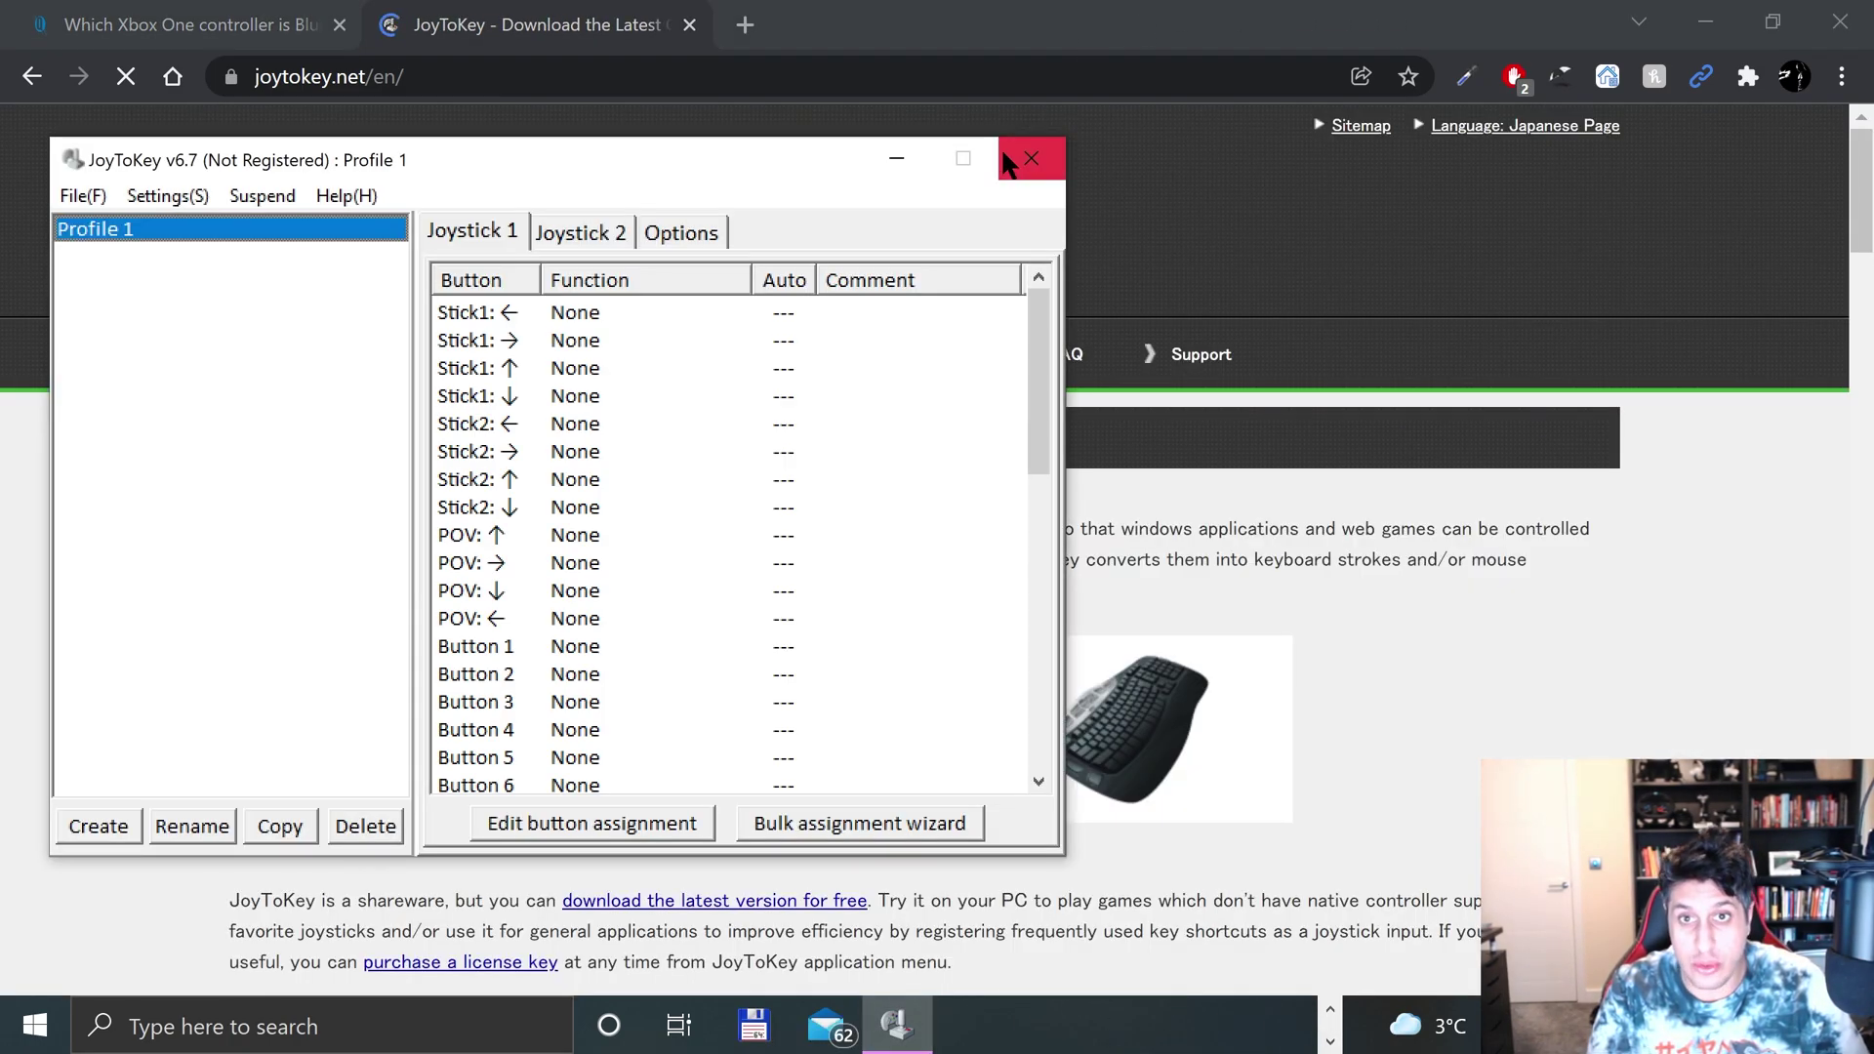
click(1034, 156)
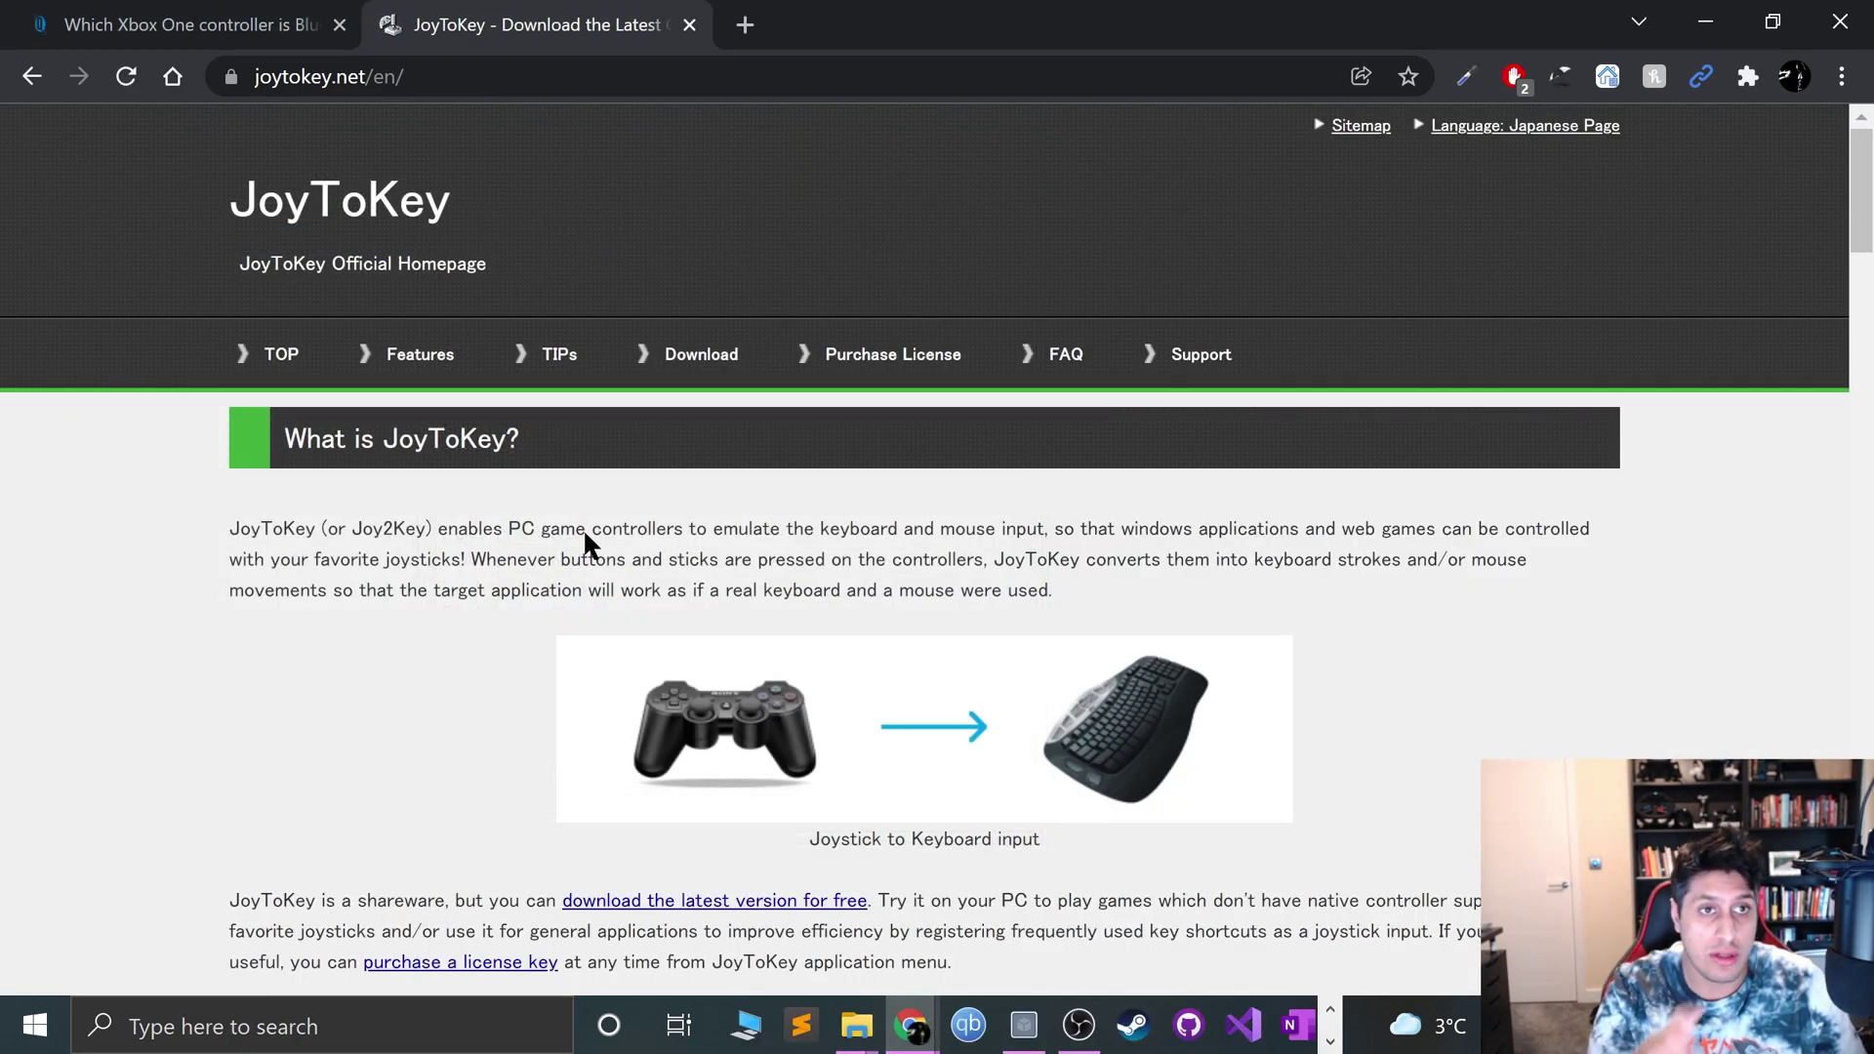
- Download the JoyToKey installer from joytokey.net and launch it
click(683, 353)
scroll(642, 673, down, 10)
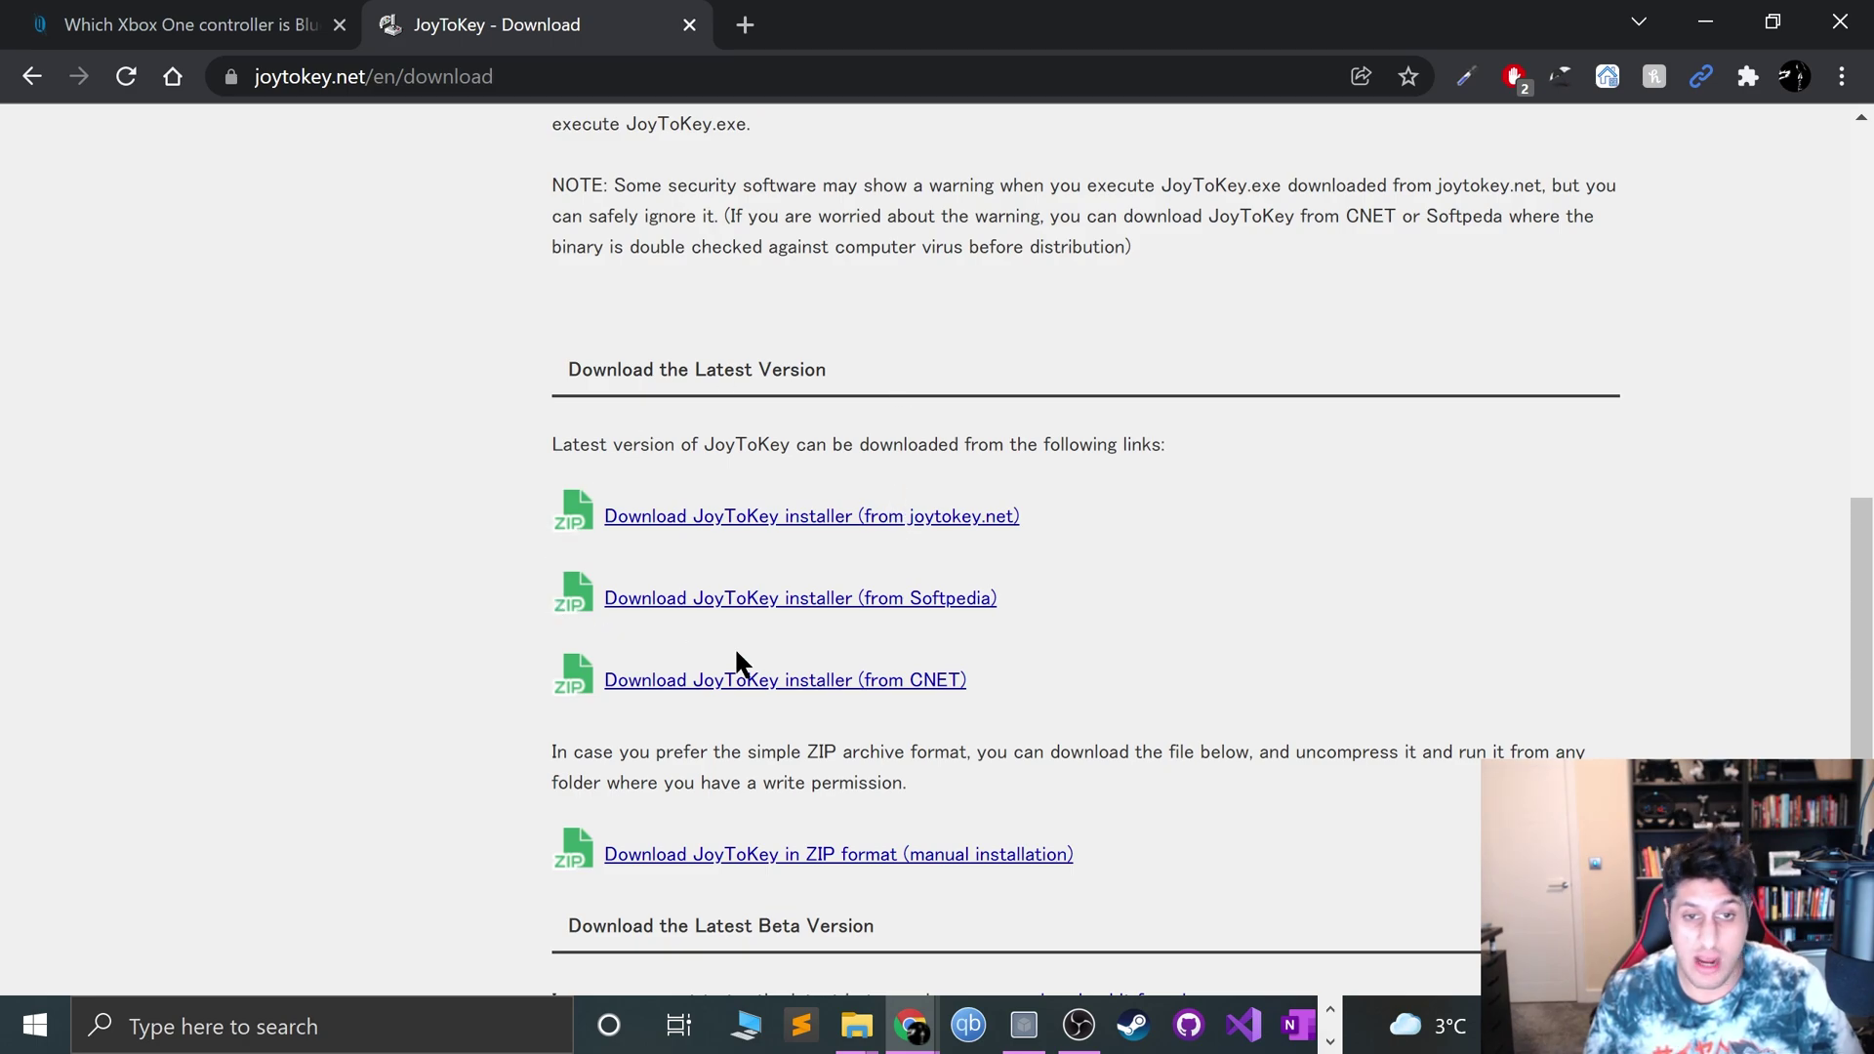
click(781, 515)
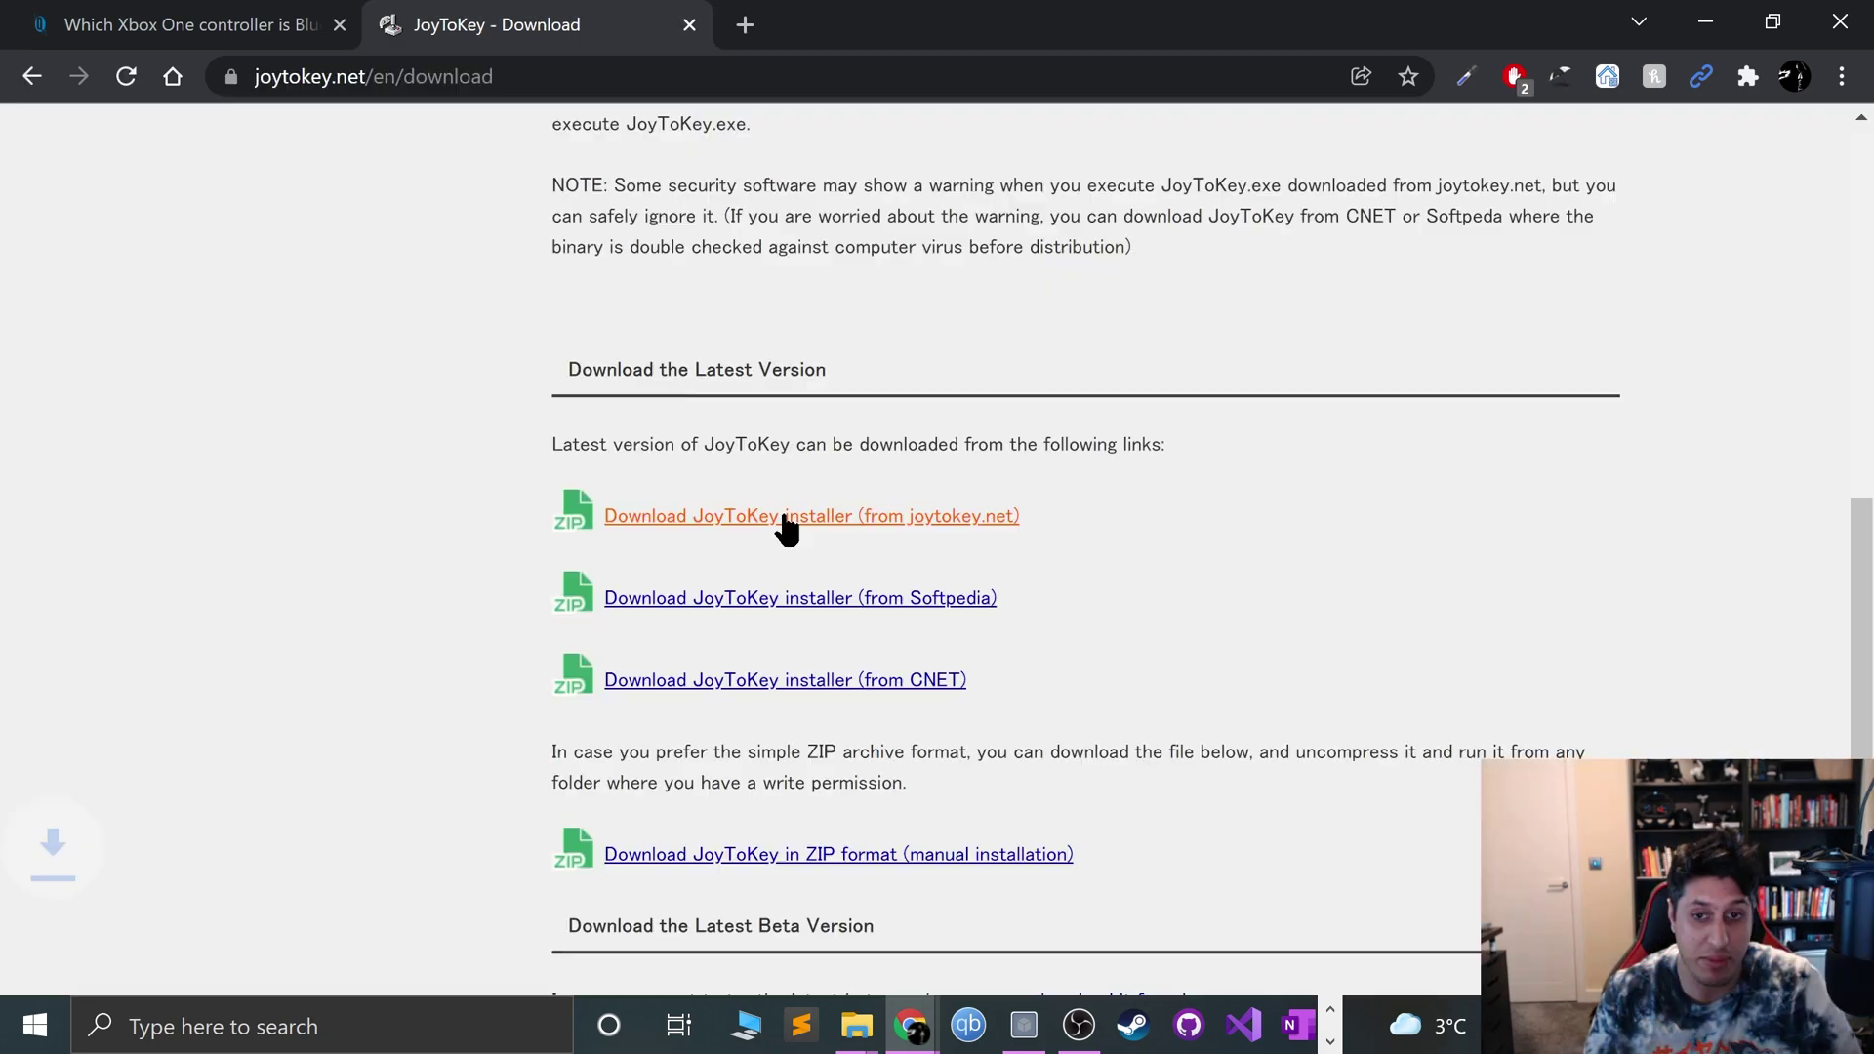
click(214, 935)
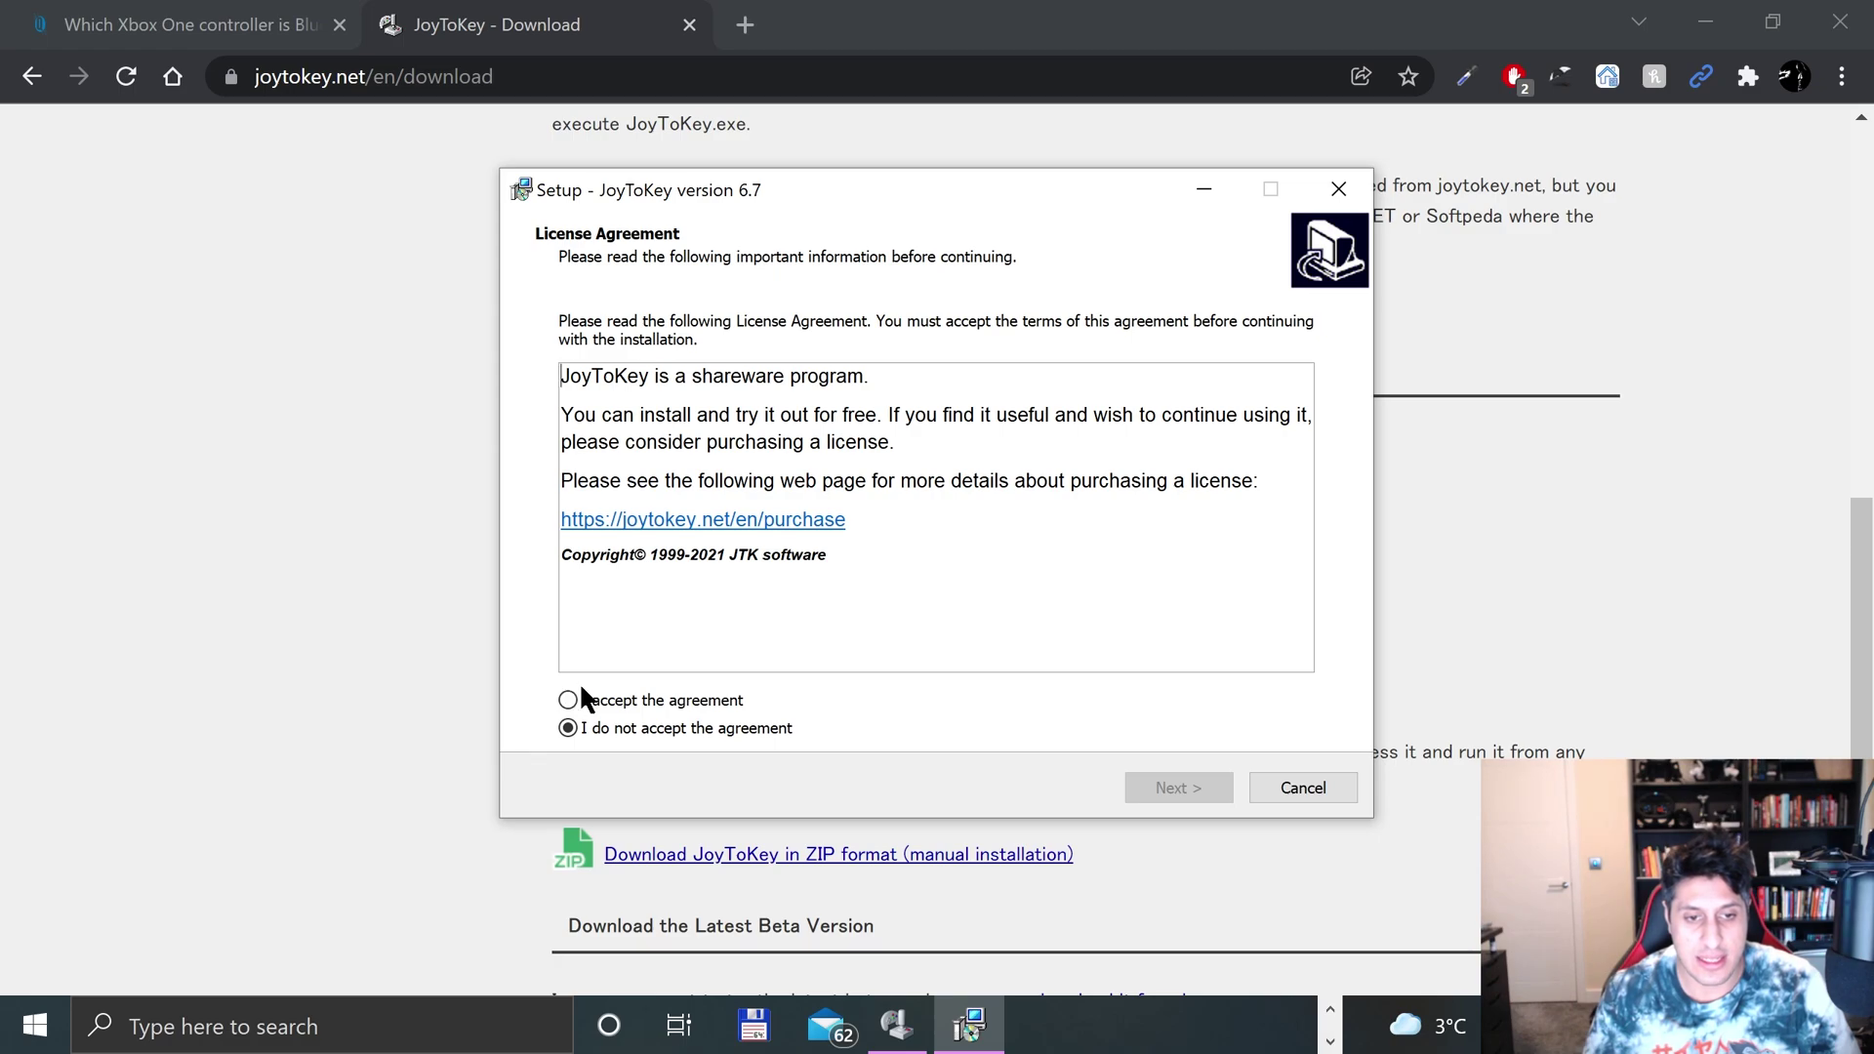
- Accept the JoyToKey 6.7 license agreement and advance through setup with the default options until it is ready to install
click(580, 699)
click(1202, 789)
click(1203, 781)
click(1203, 786)
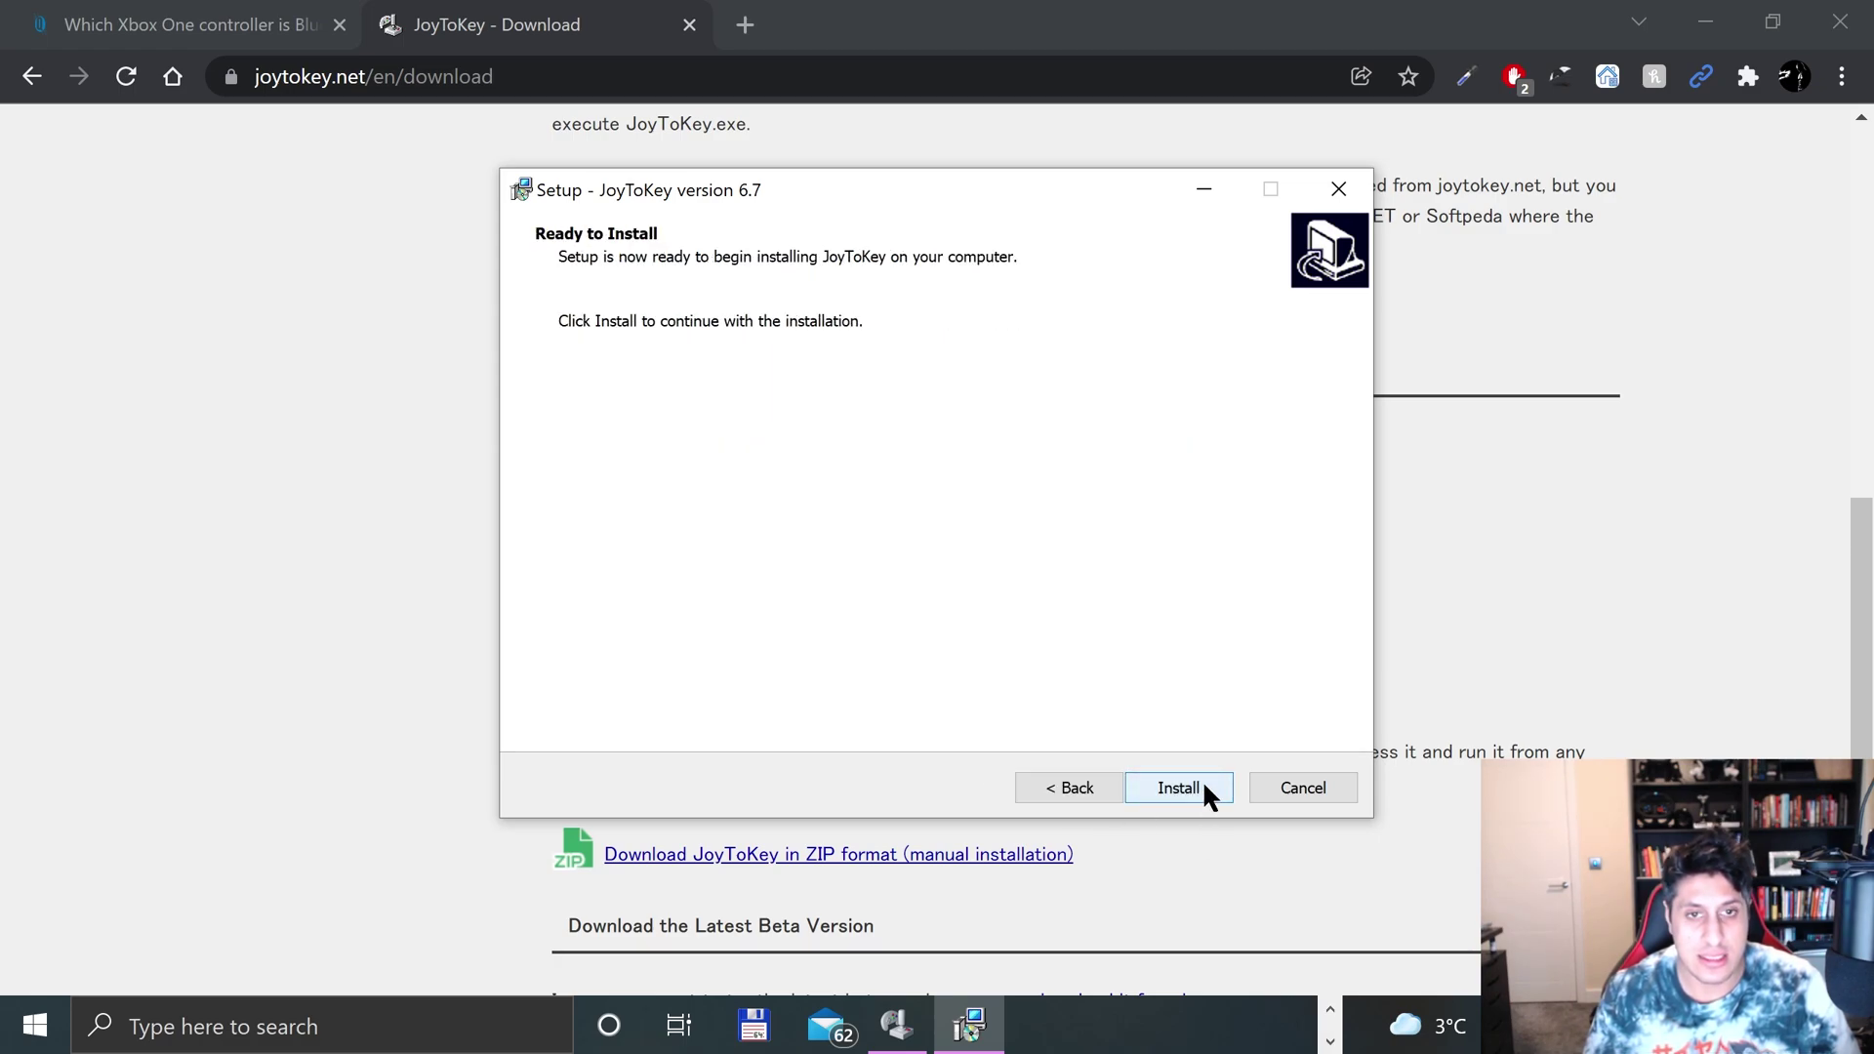
- Go back through the earlier JoyToKey setup pages to review their options, including the desktop shortcut choice, and move forward again
click(1052, 781)
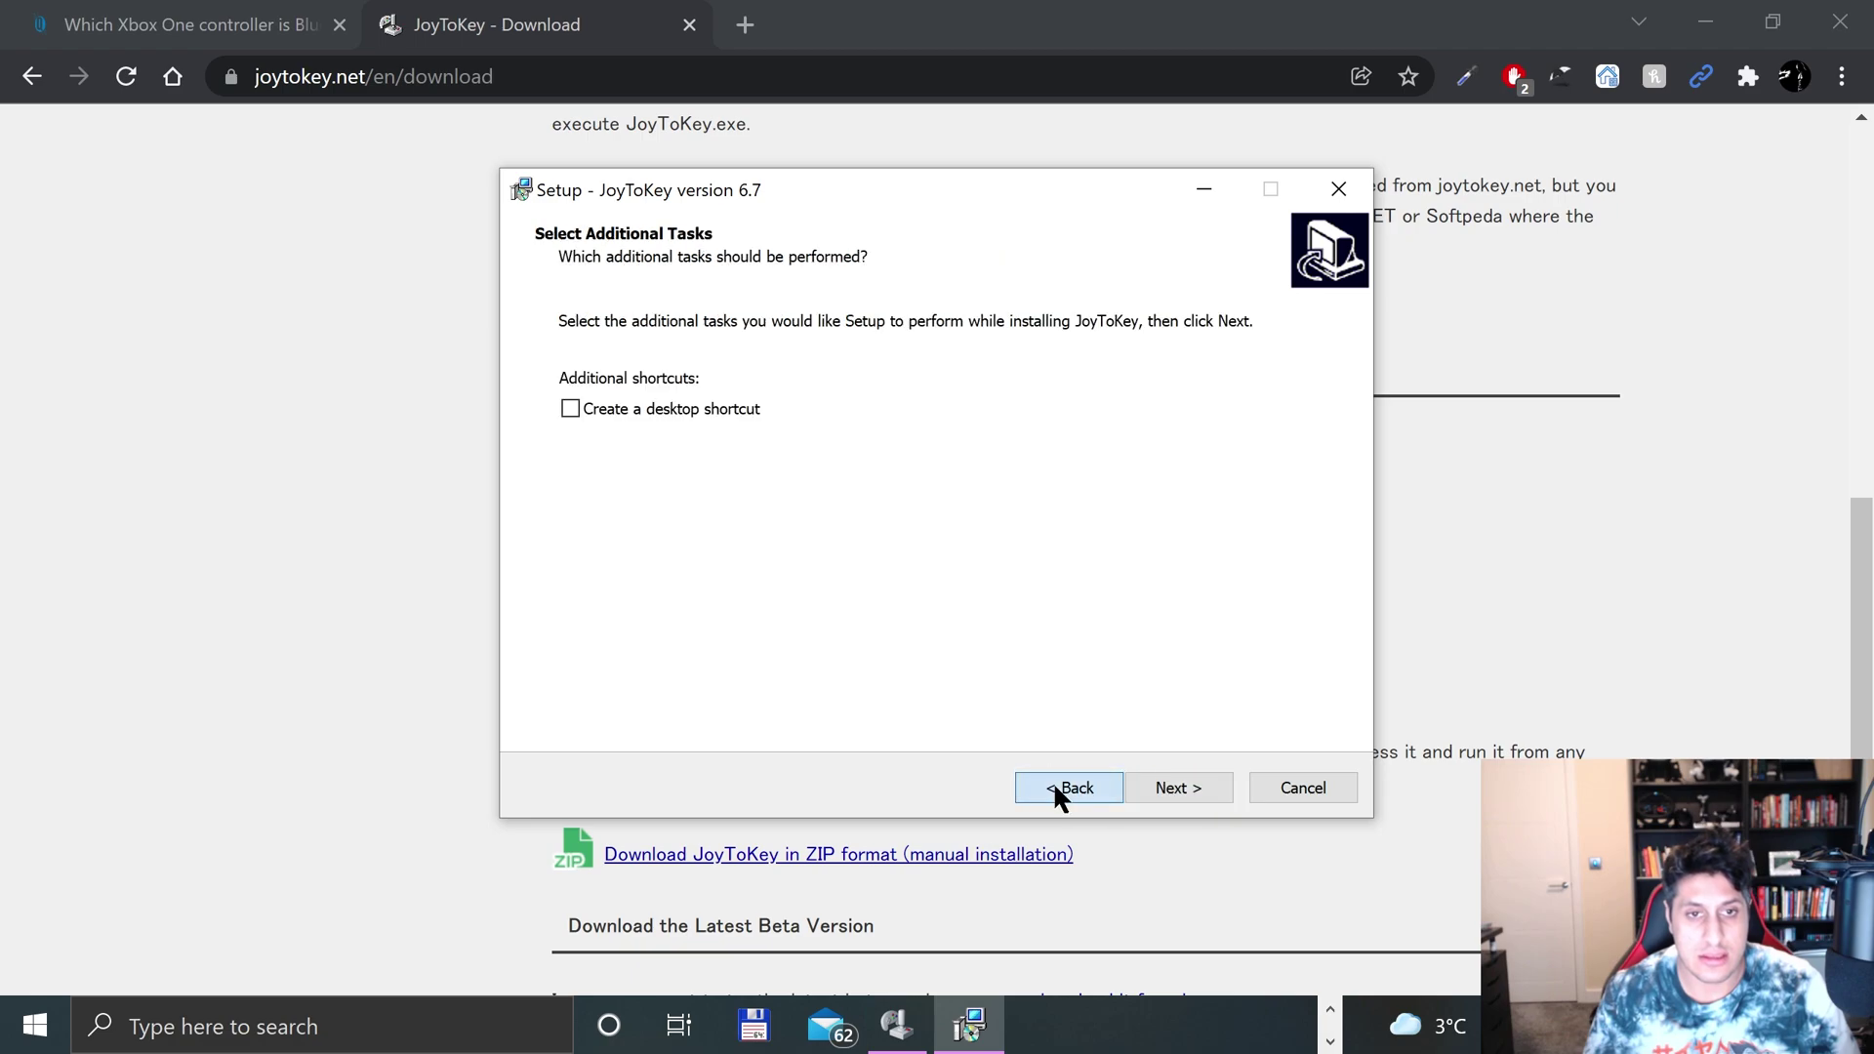
click(1052, 781)
click(1052, 780)
click(1163, 783)
click(1163, 783)
- Install JoyToKey, letting setup automatically close the applications in use, and finish the setup wizard
click(1164, 783)
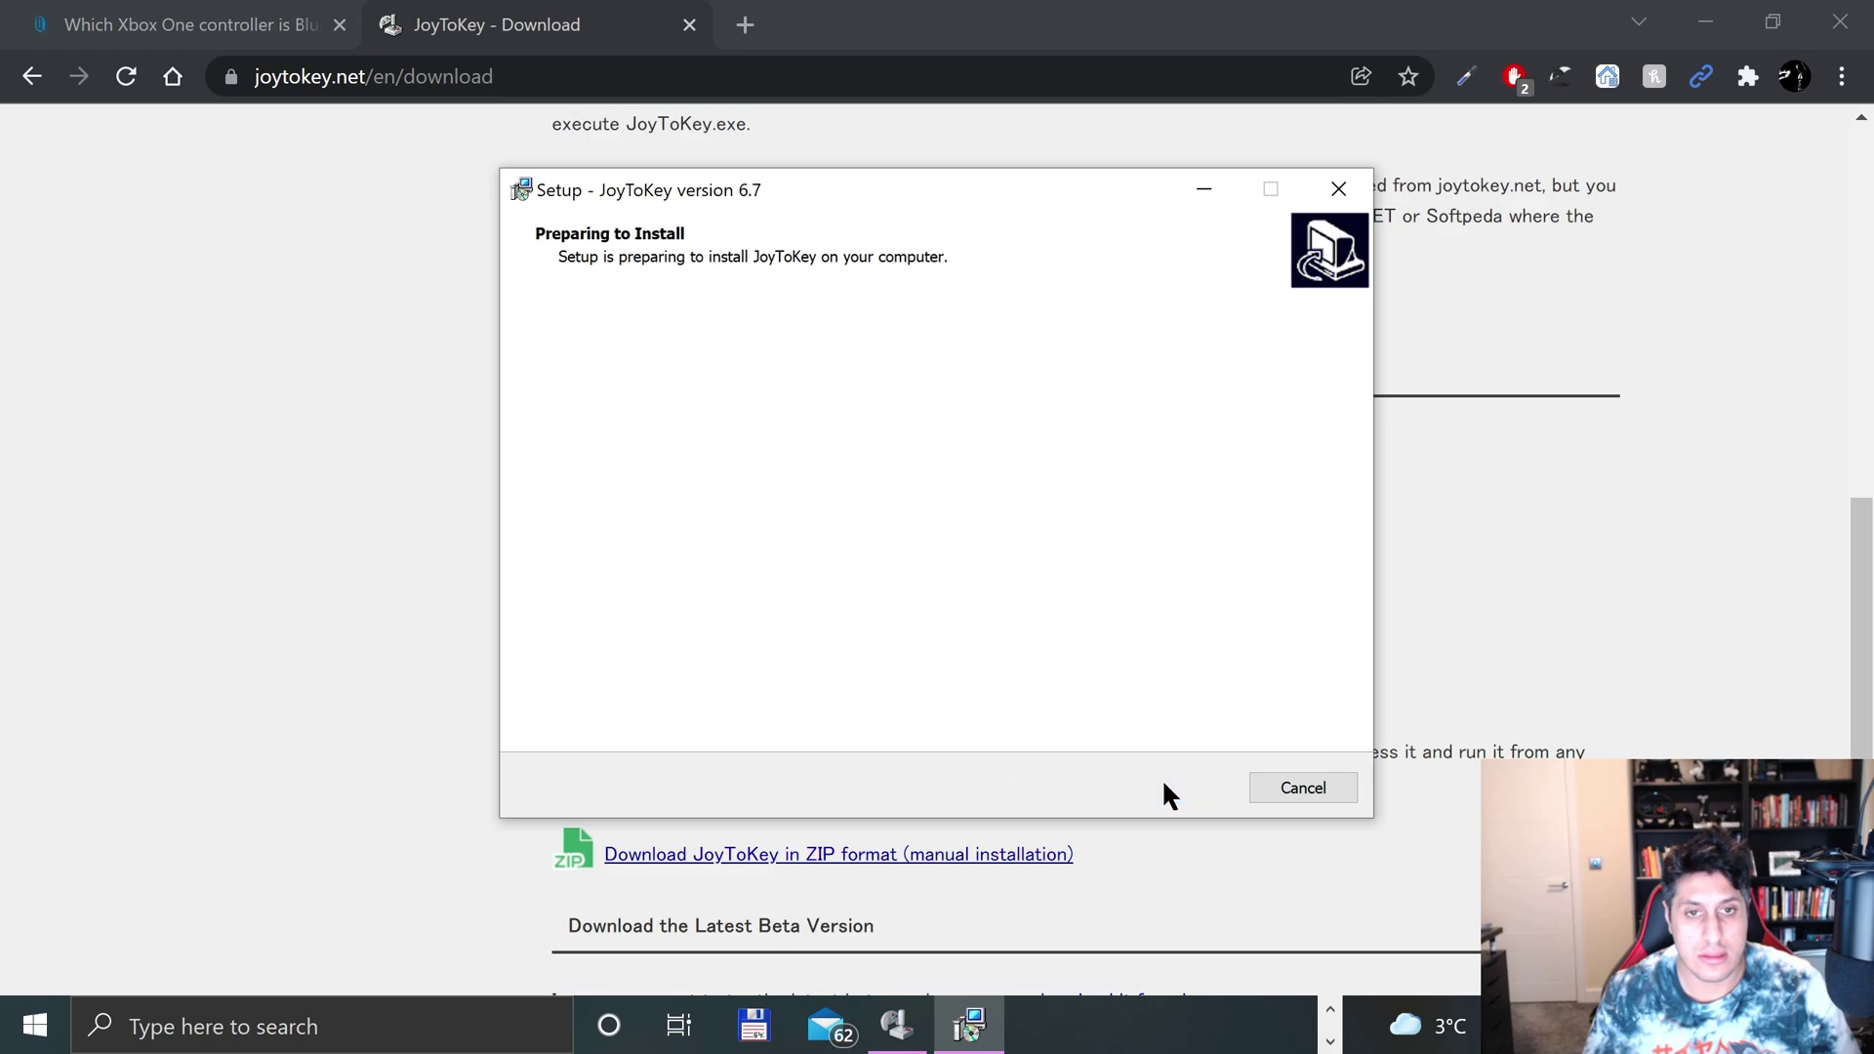
click(1163, 783)
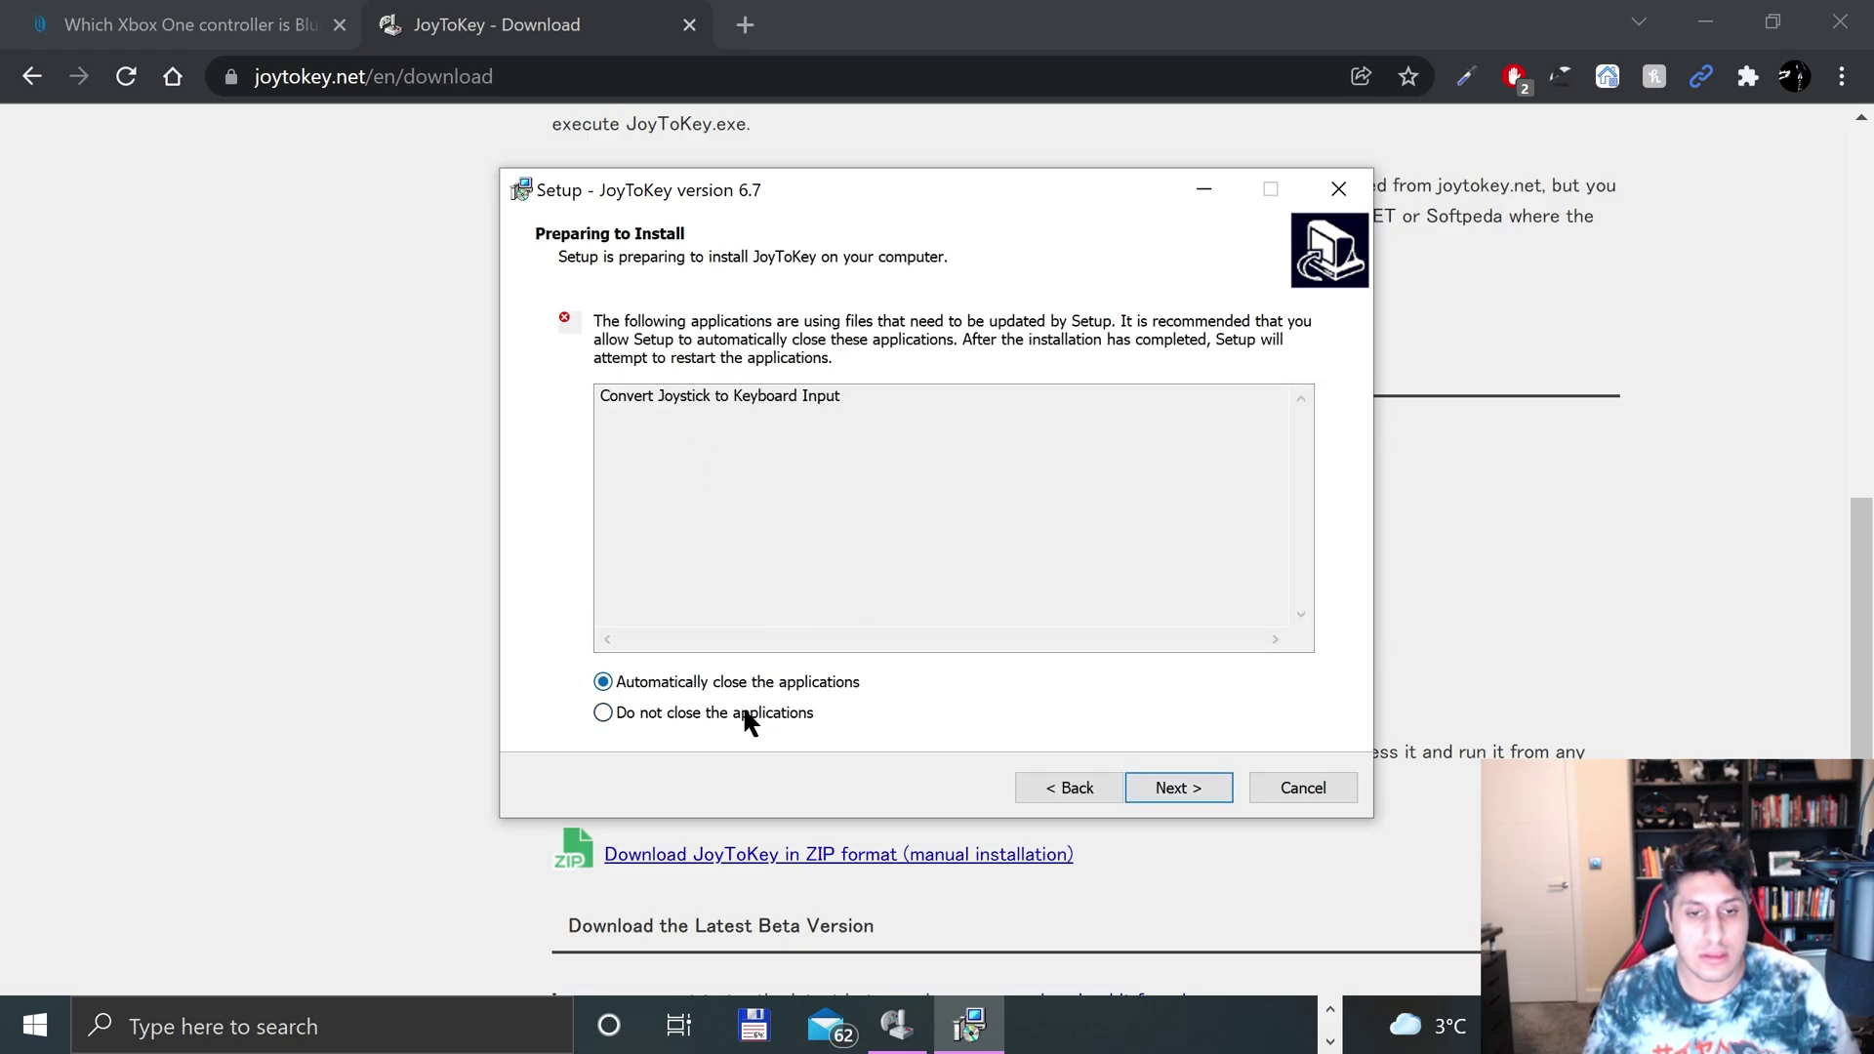
click(1148, 781)
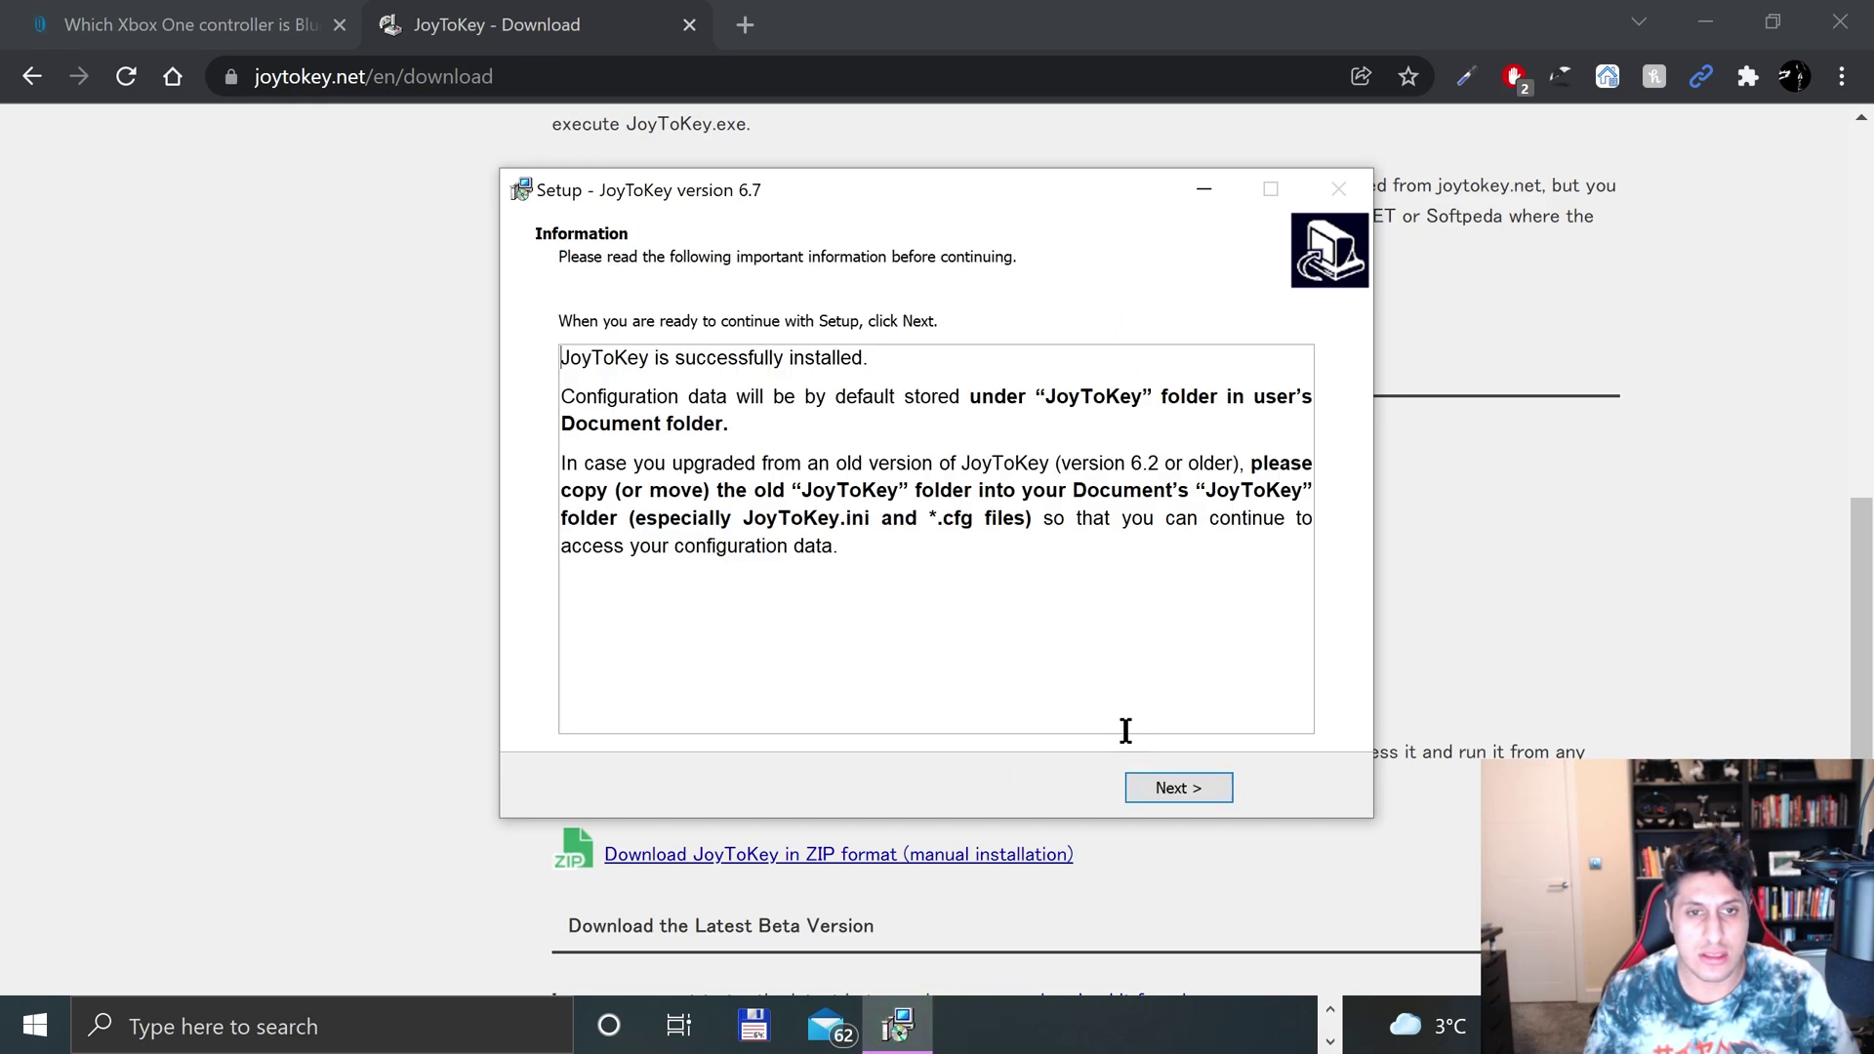
click(1167, 778)
click(1150, 791)
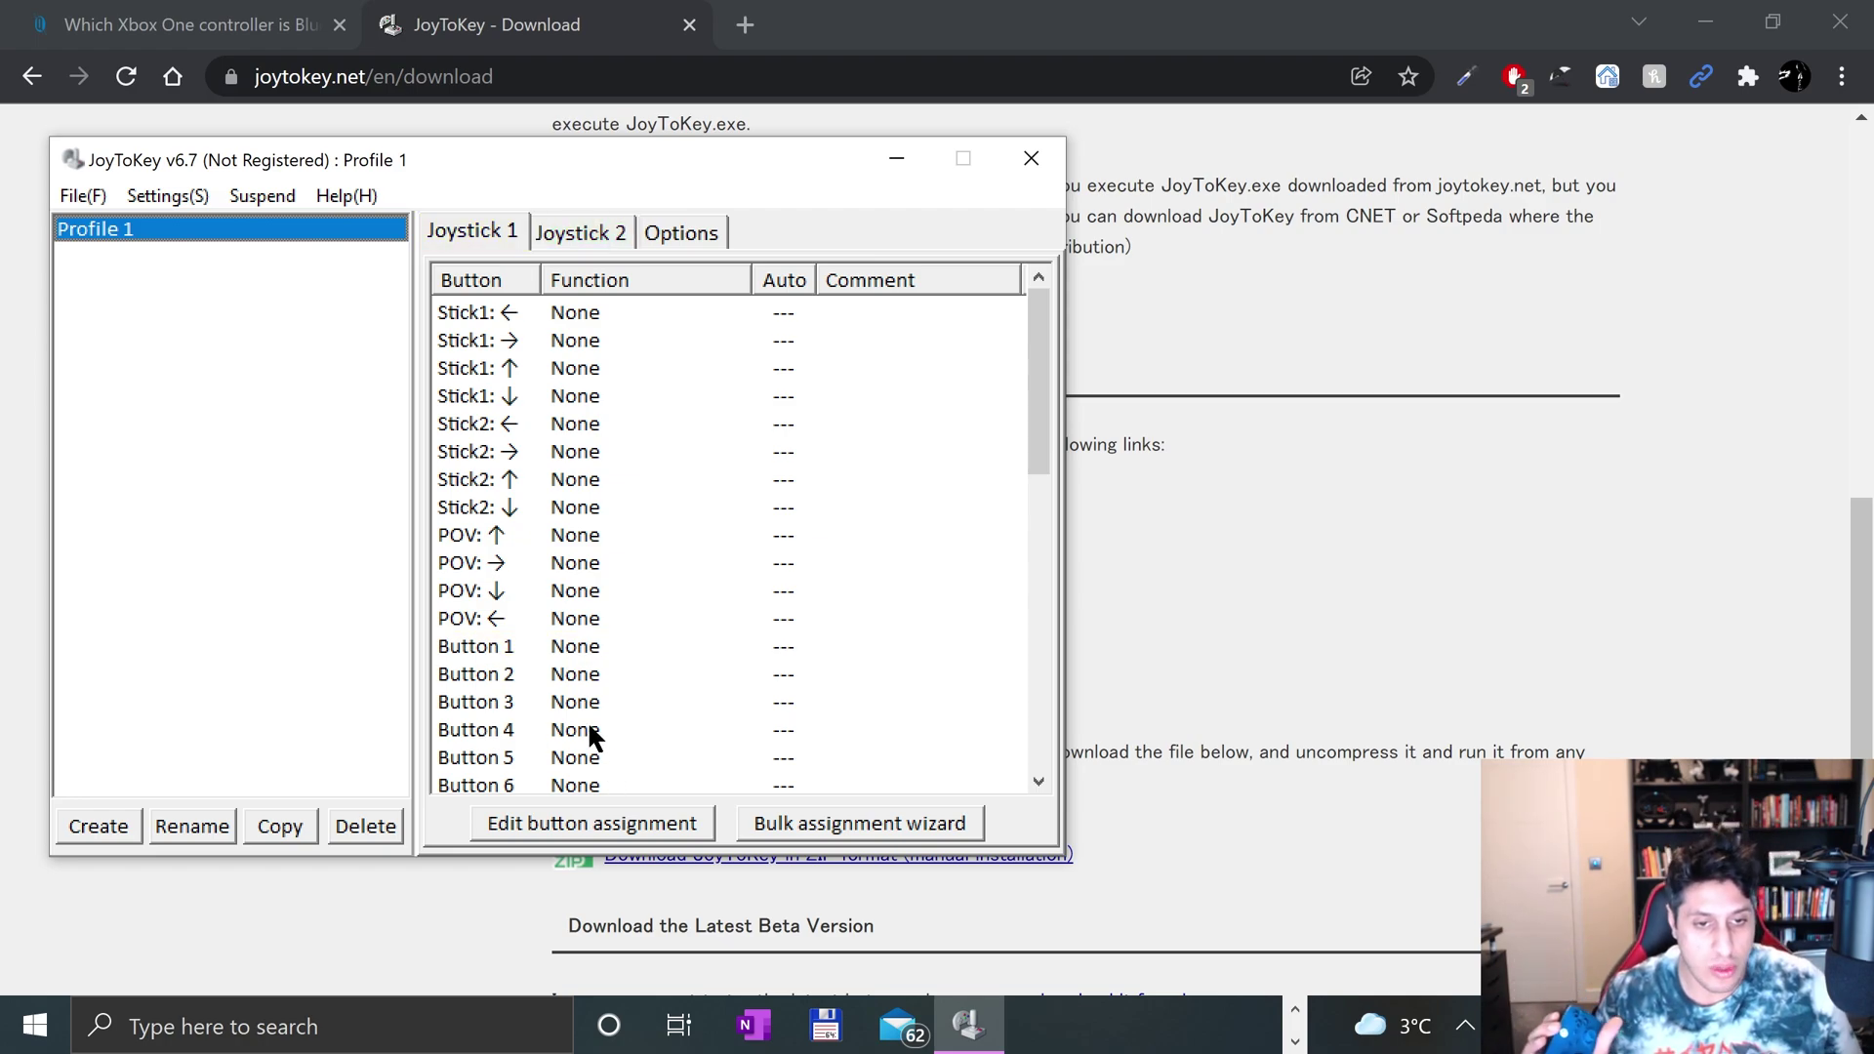
- Open the assignment for Button 1 of Joystick 1 in Profile 1 and set its first keyboard emulation key to A
click(568, 672)
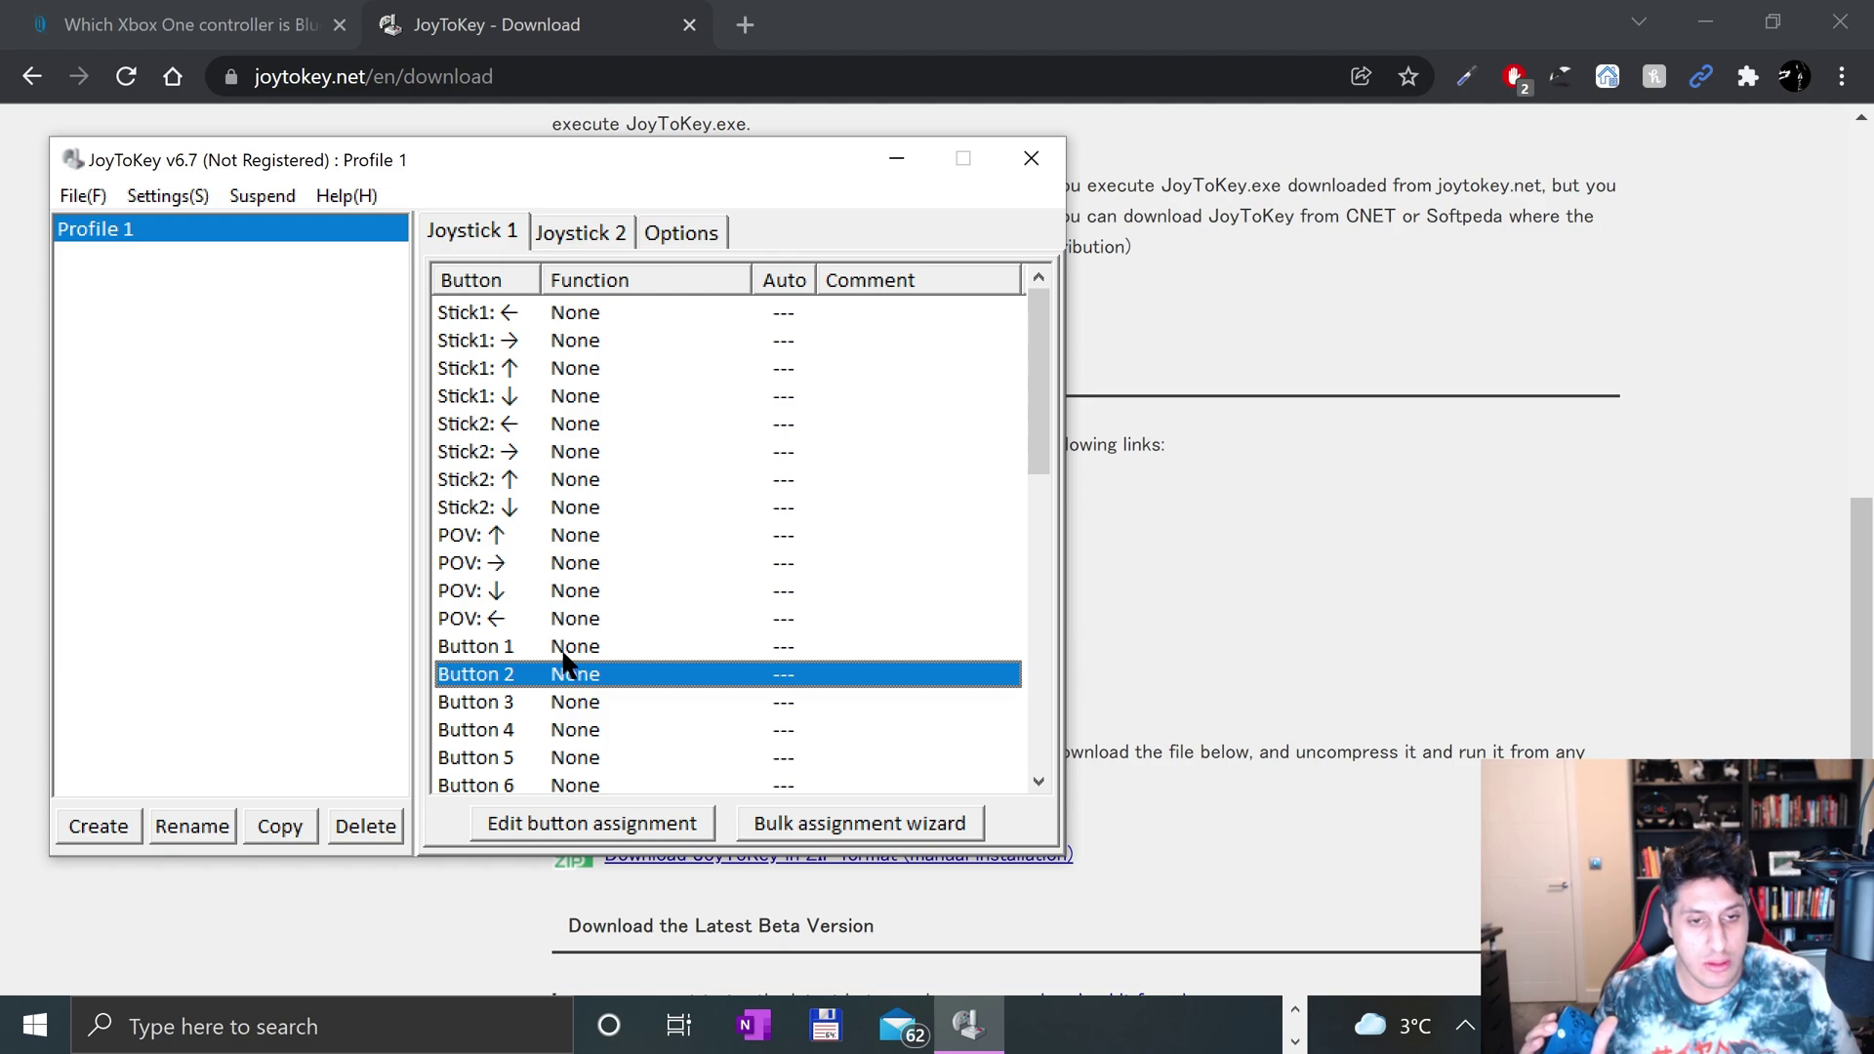
click(566, 648)
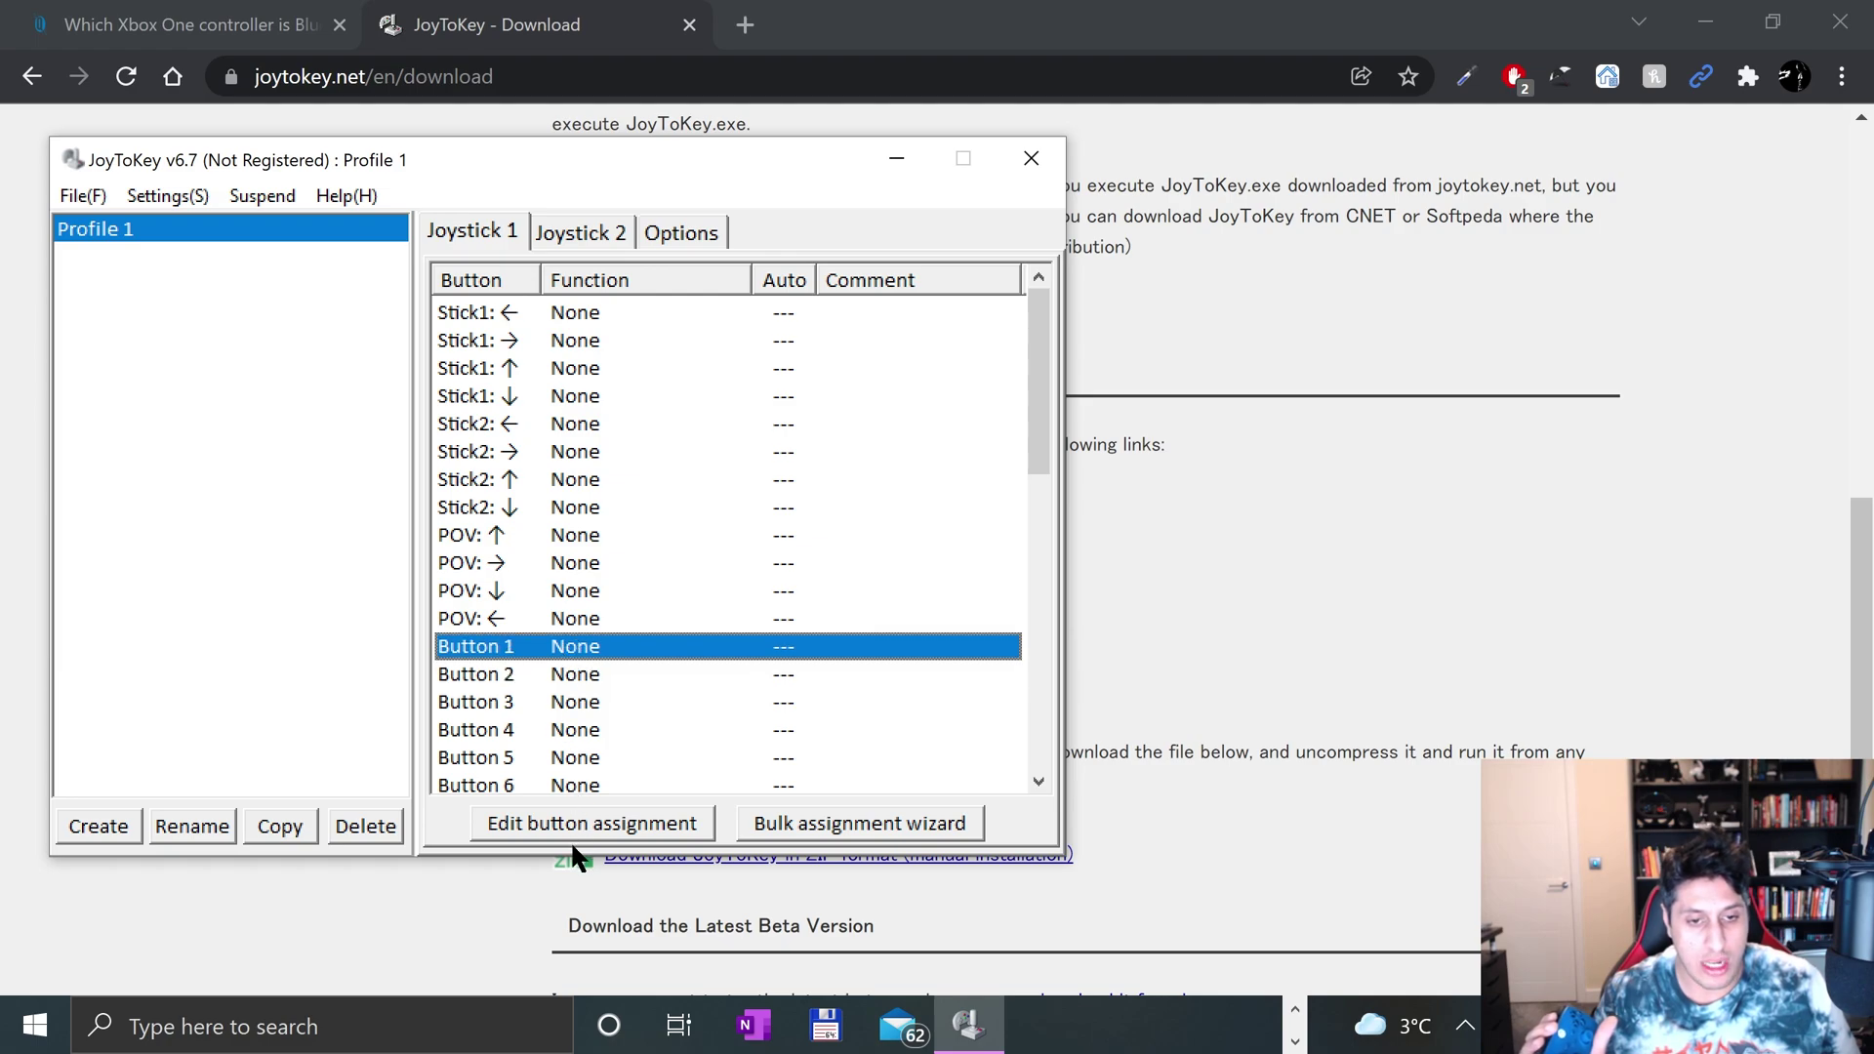
double_click(566, 650)
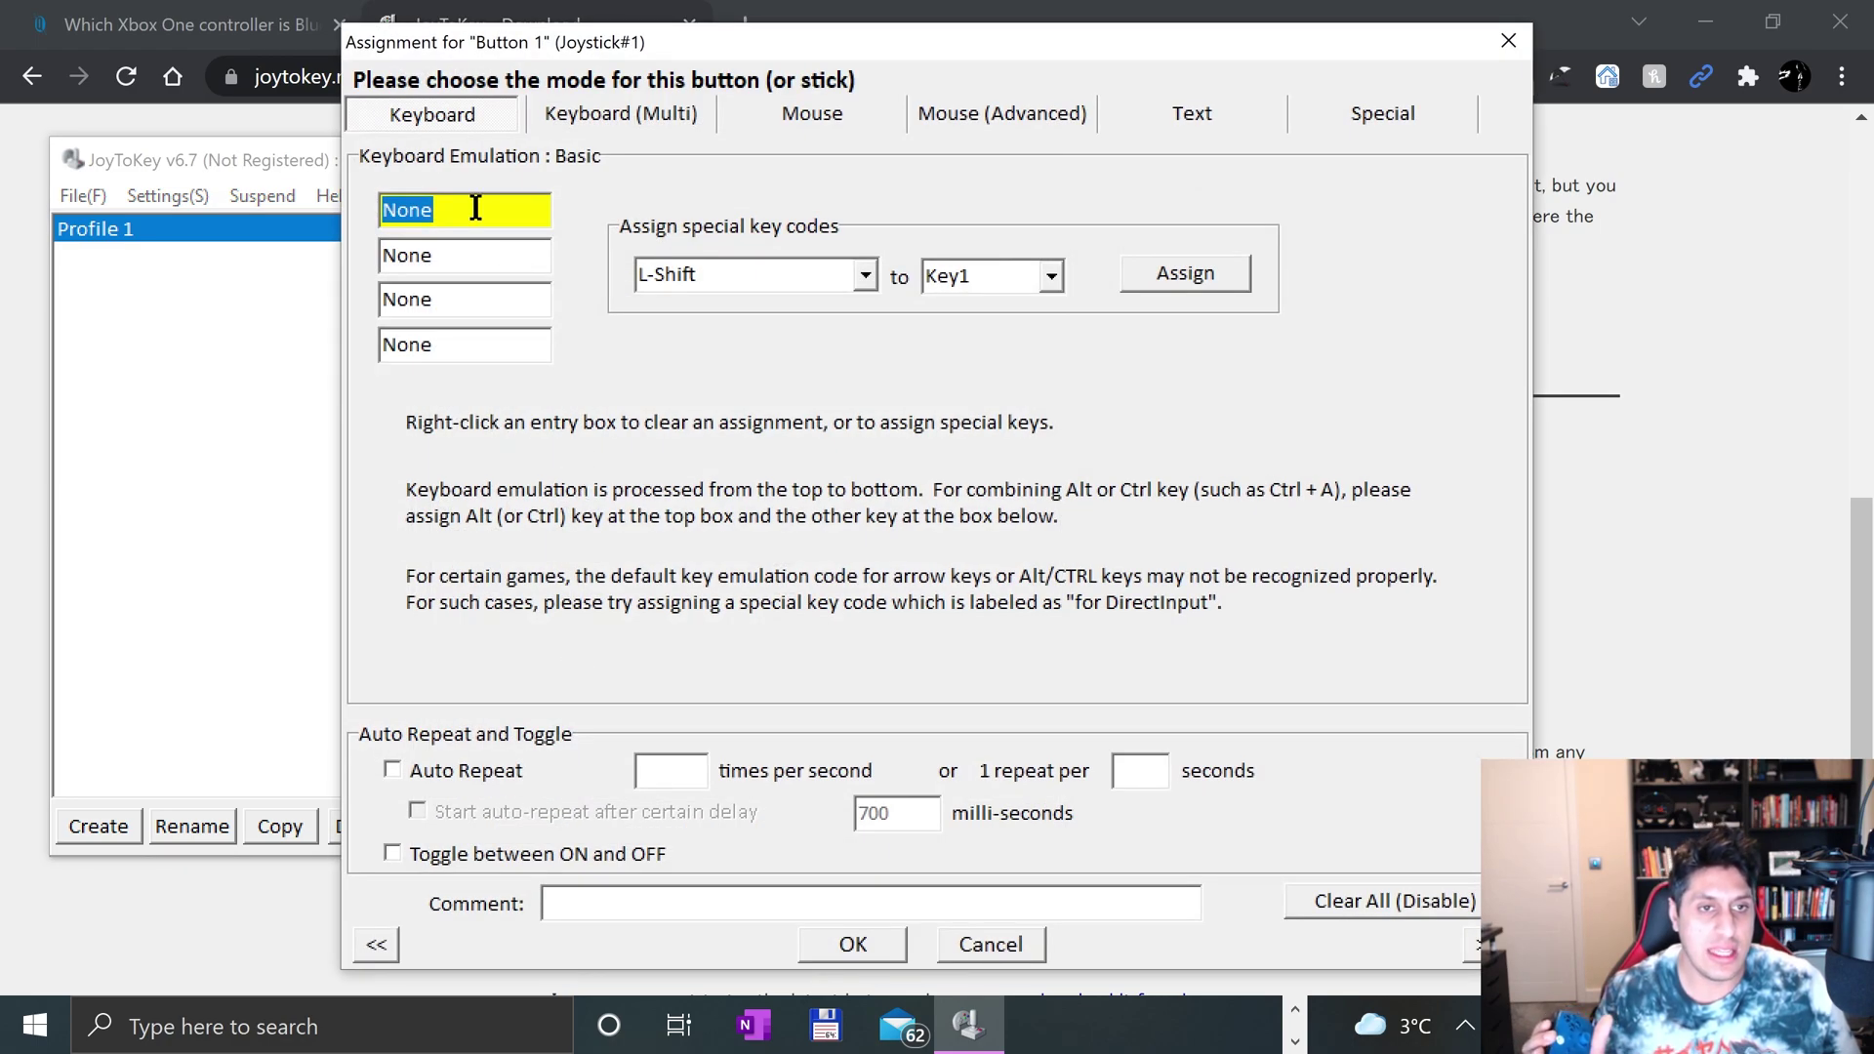
click(426, 208)
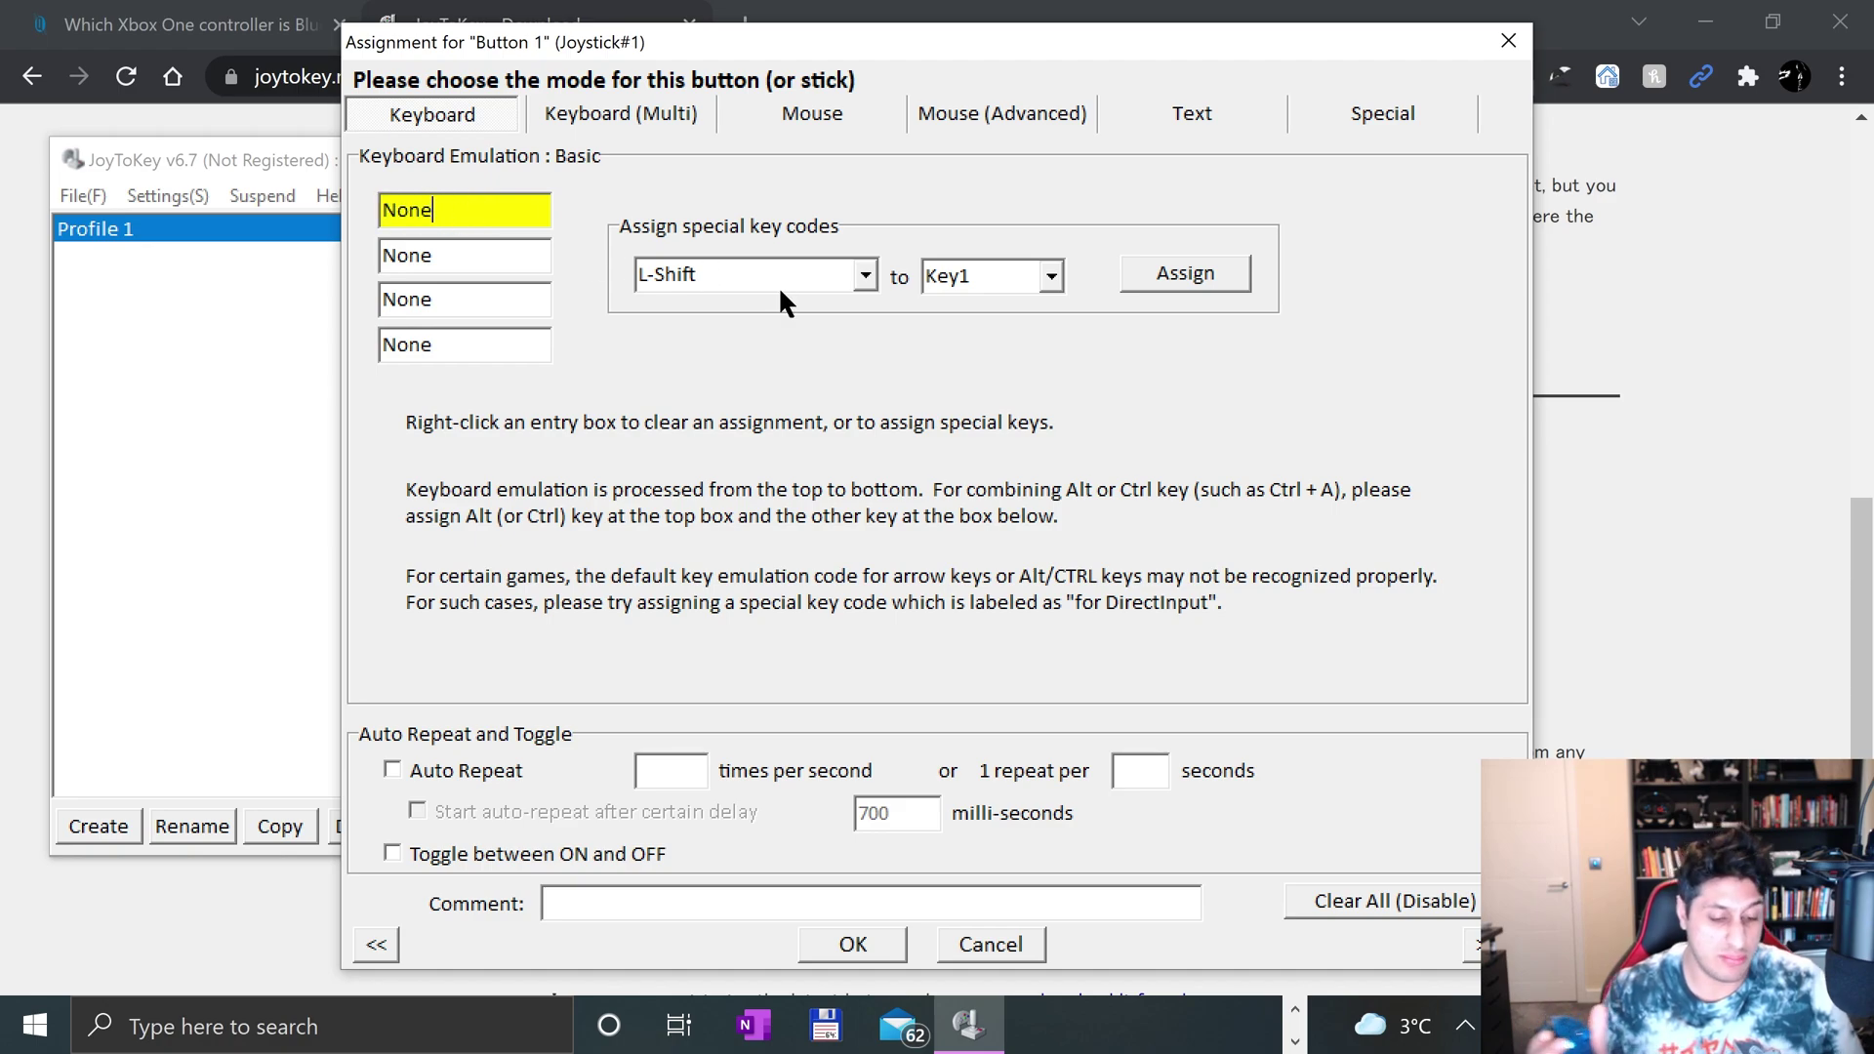
key(a)
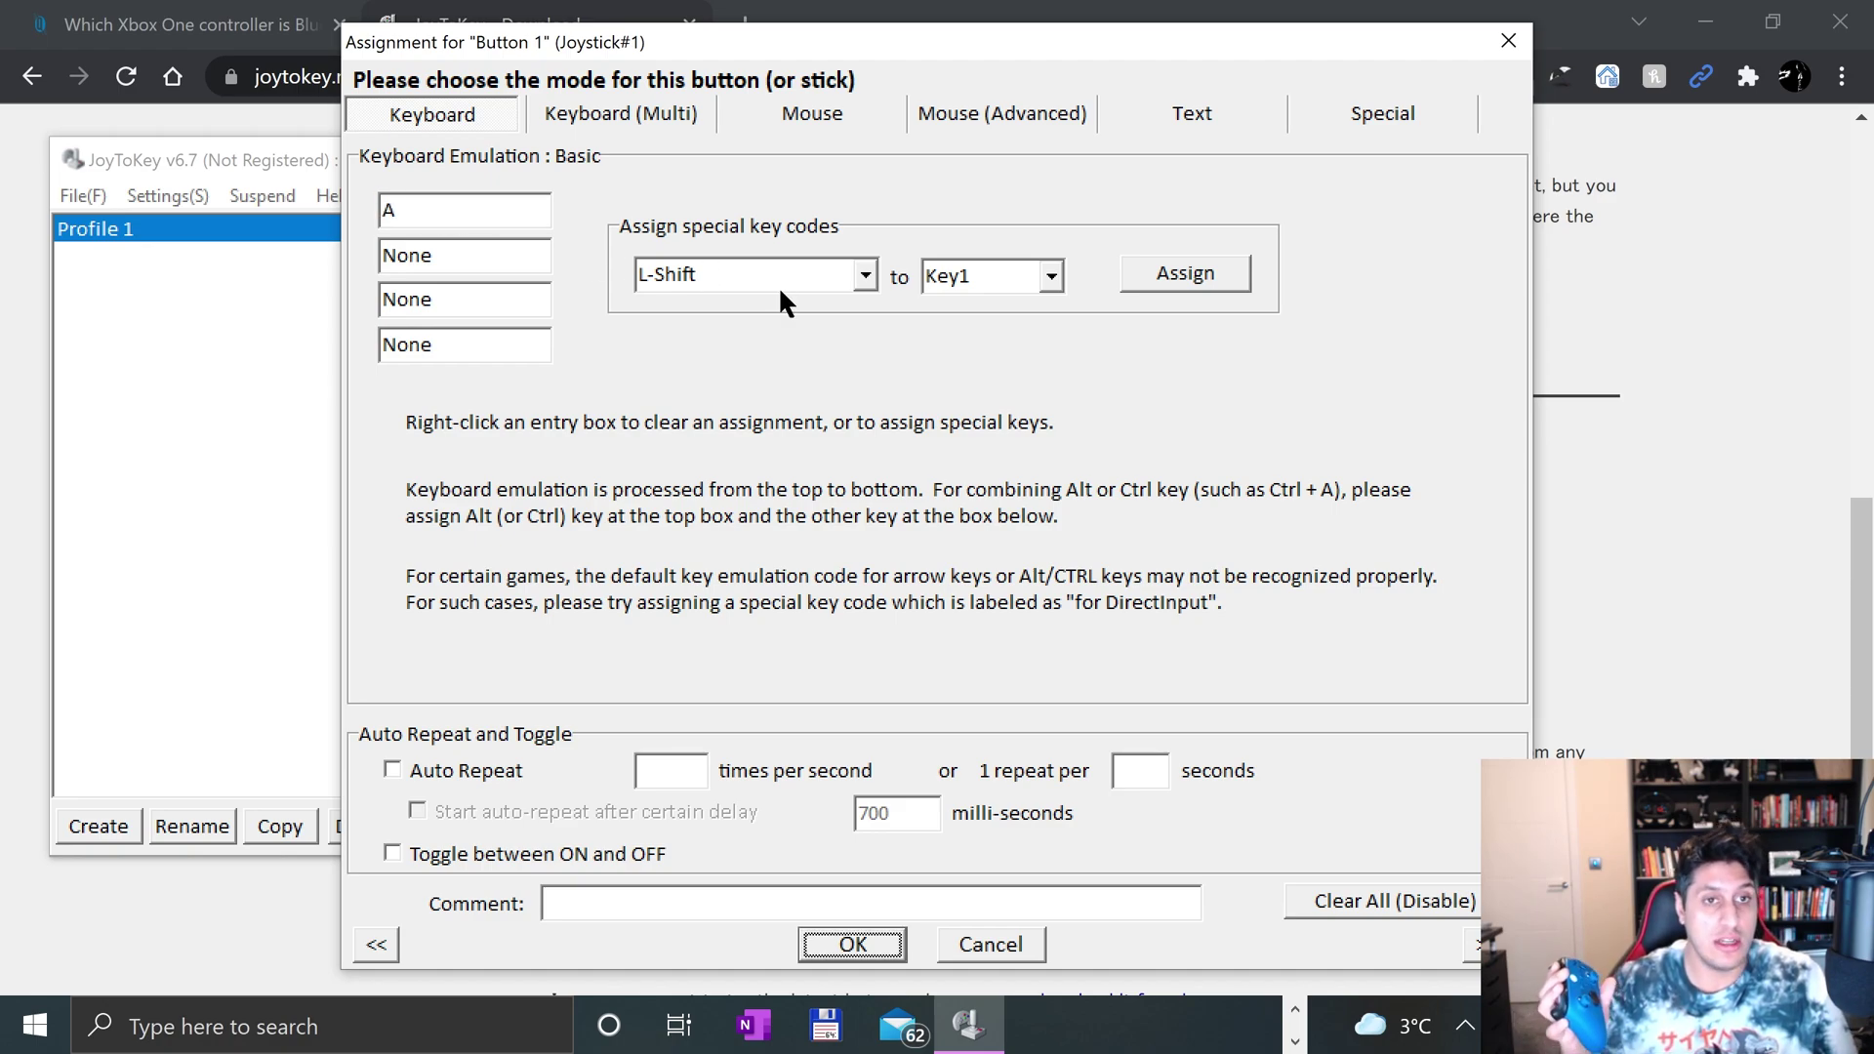
- Review Button 1's other assignment modes, from Keyboard (Multi) to Special, and save the basic keyboard assignment
click(617, 117)
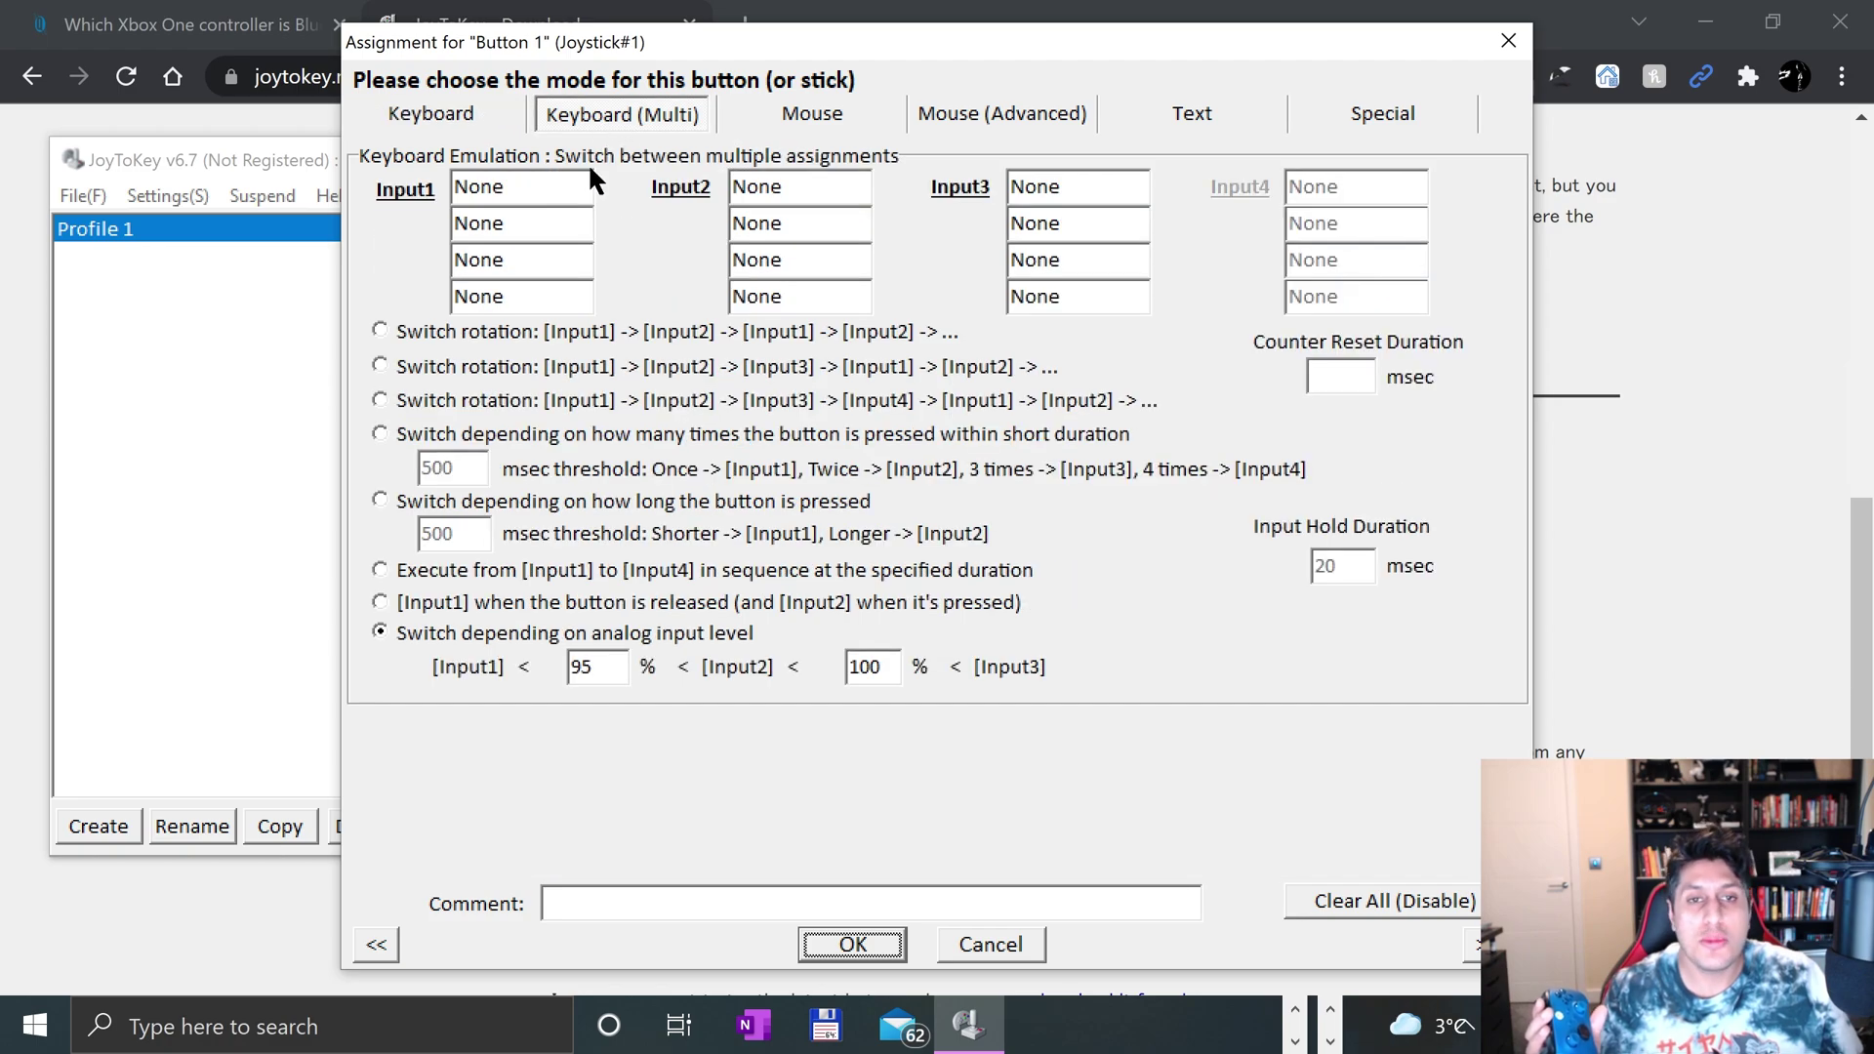
click(793, 121)
click(1079, 107)
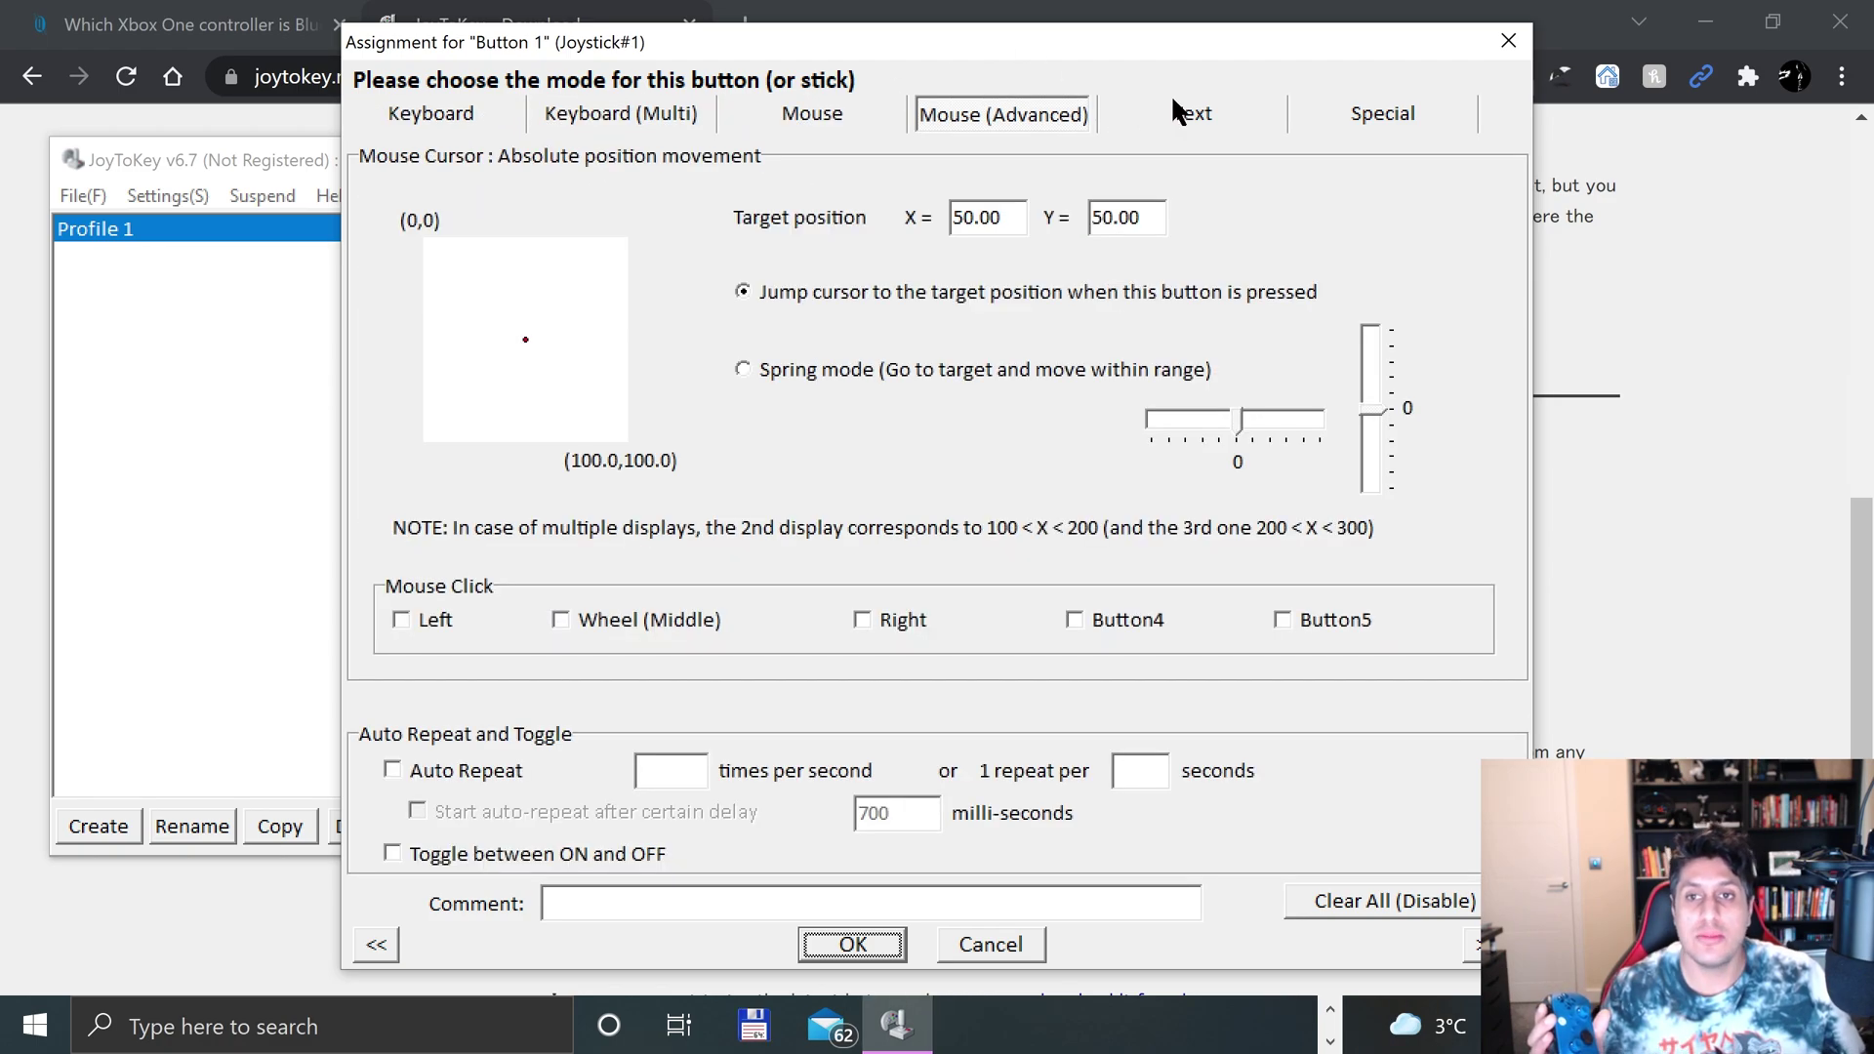
click(1181, 109)
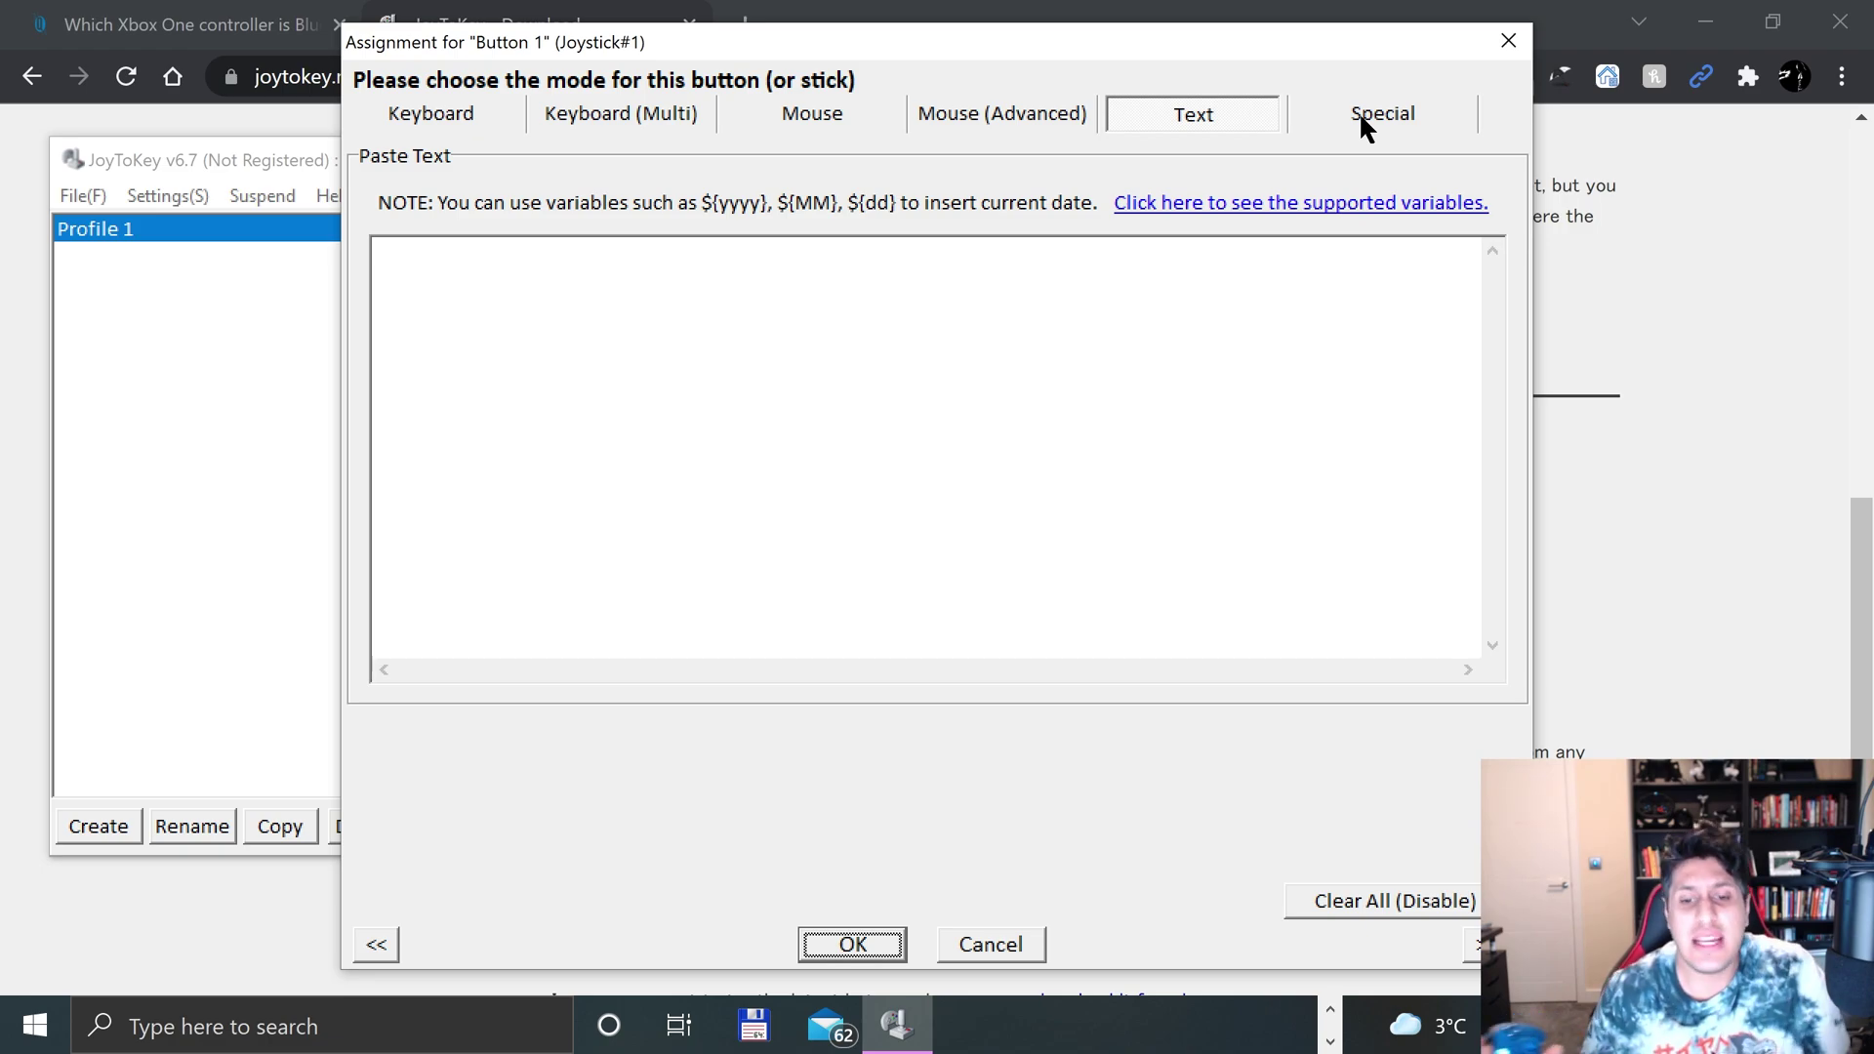
click(1360, 115)
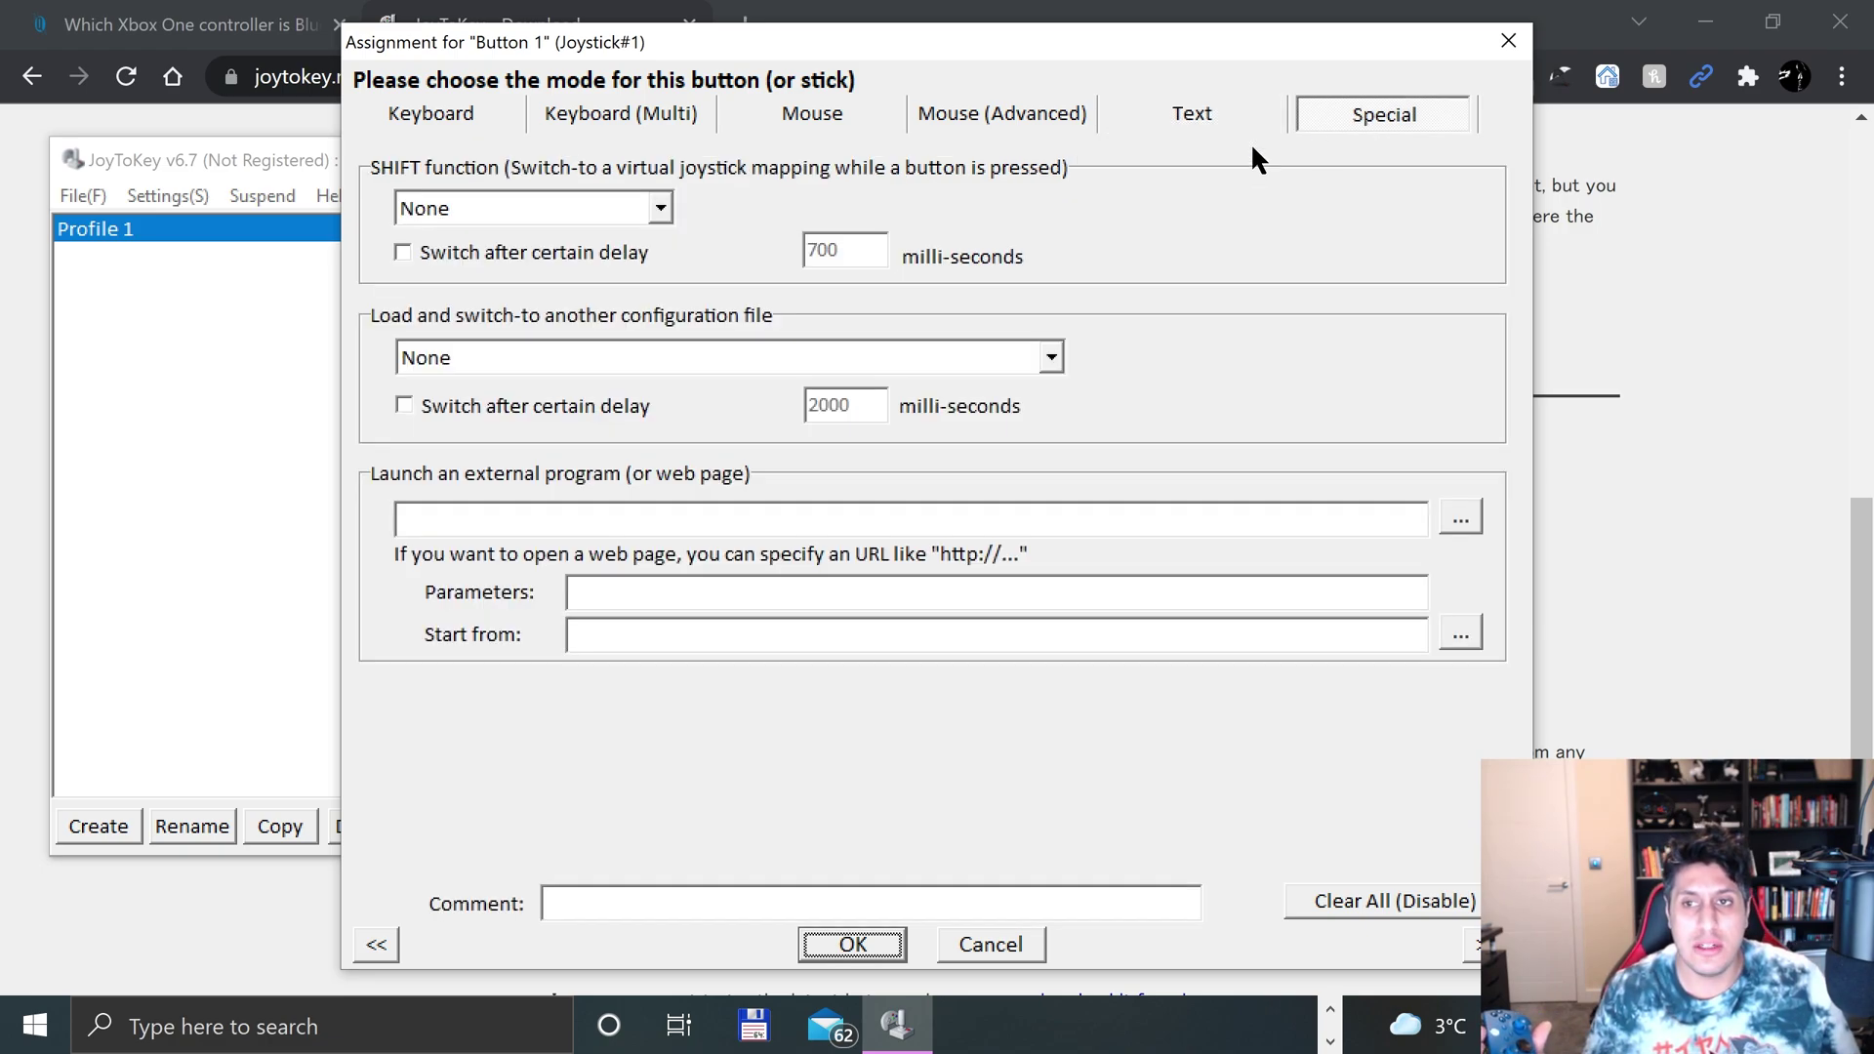
click(455, 106)
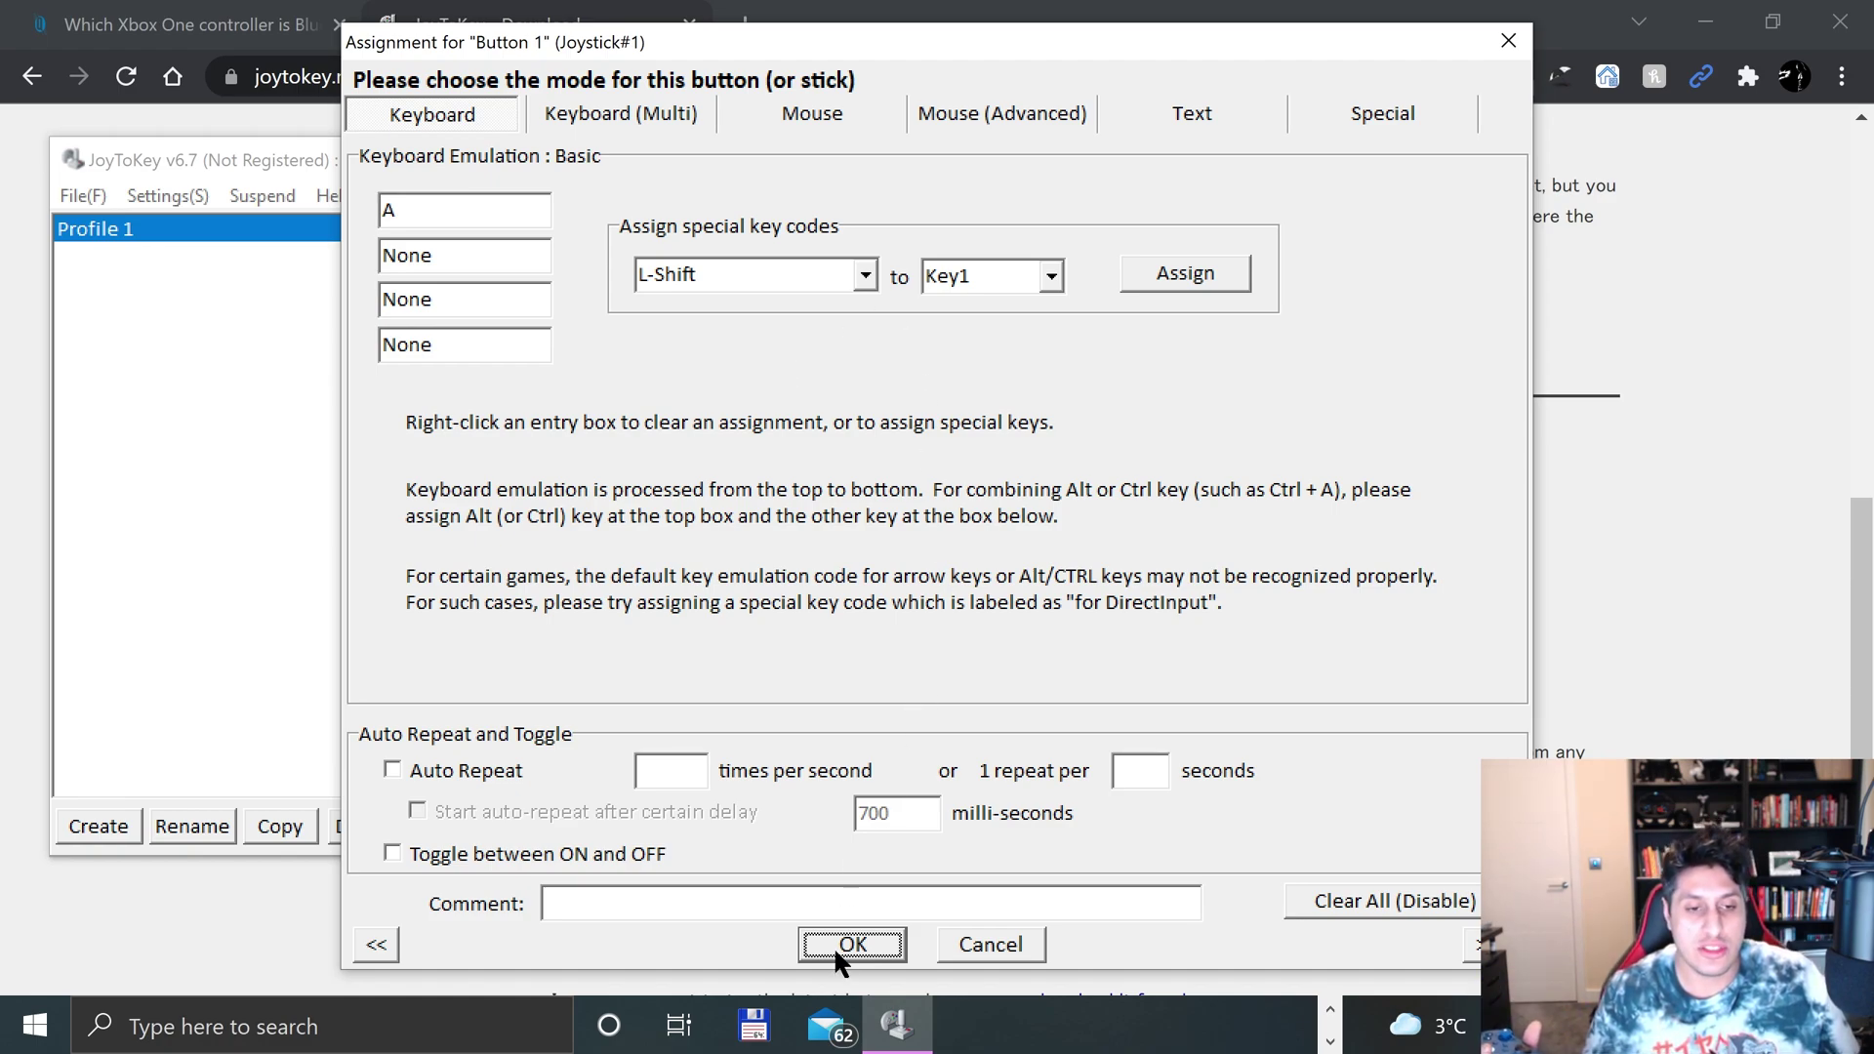
click(876, 939)
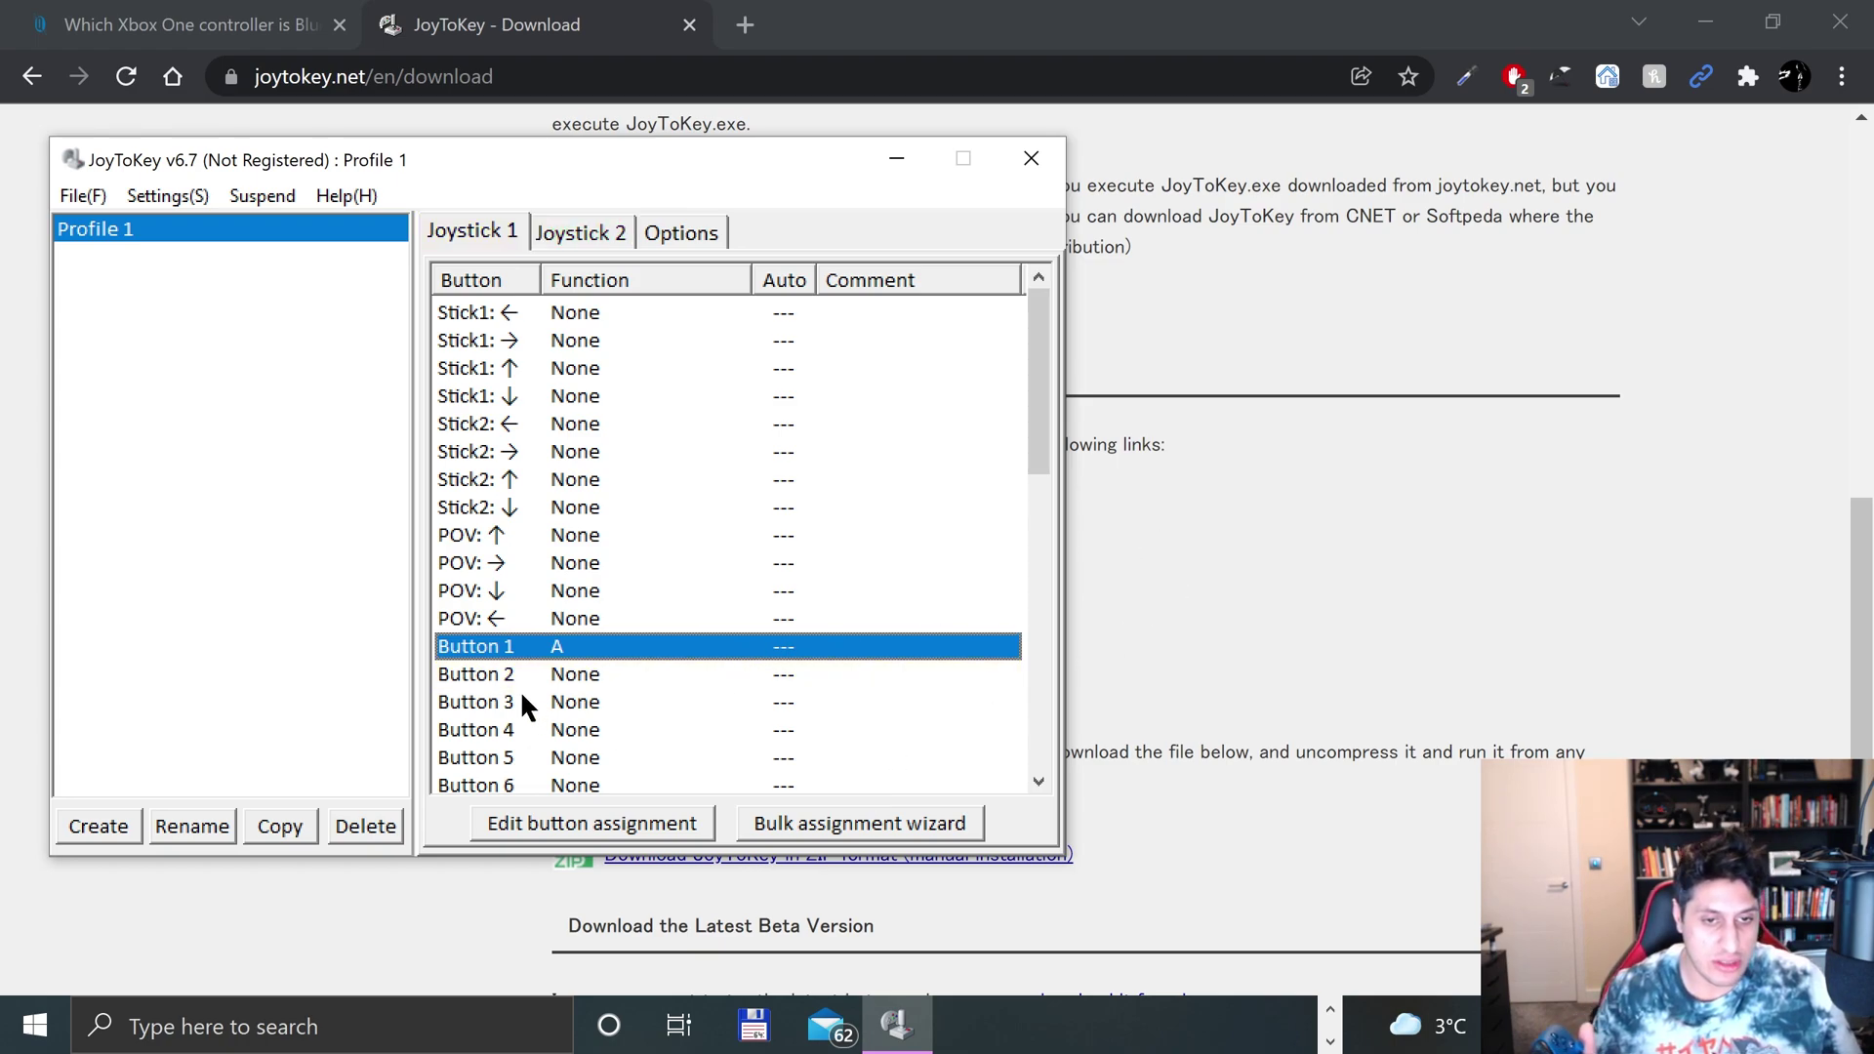
- Assign the keyboard keys B, X and Y to Button 2, Button 3 and Button 4 of Joystick 1 respectively
double_click(574, 674)
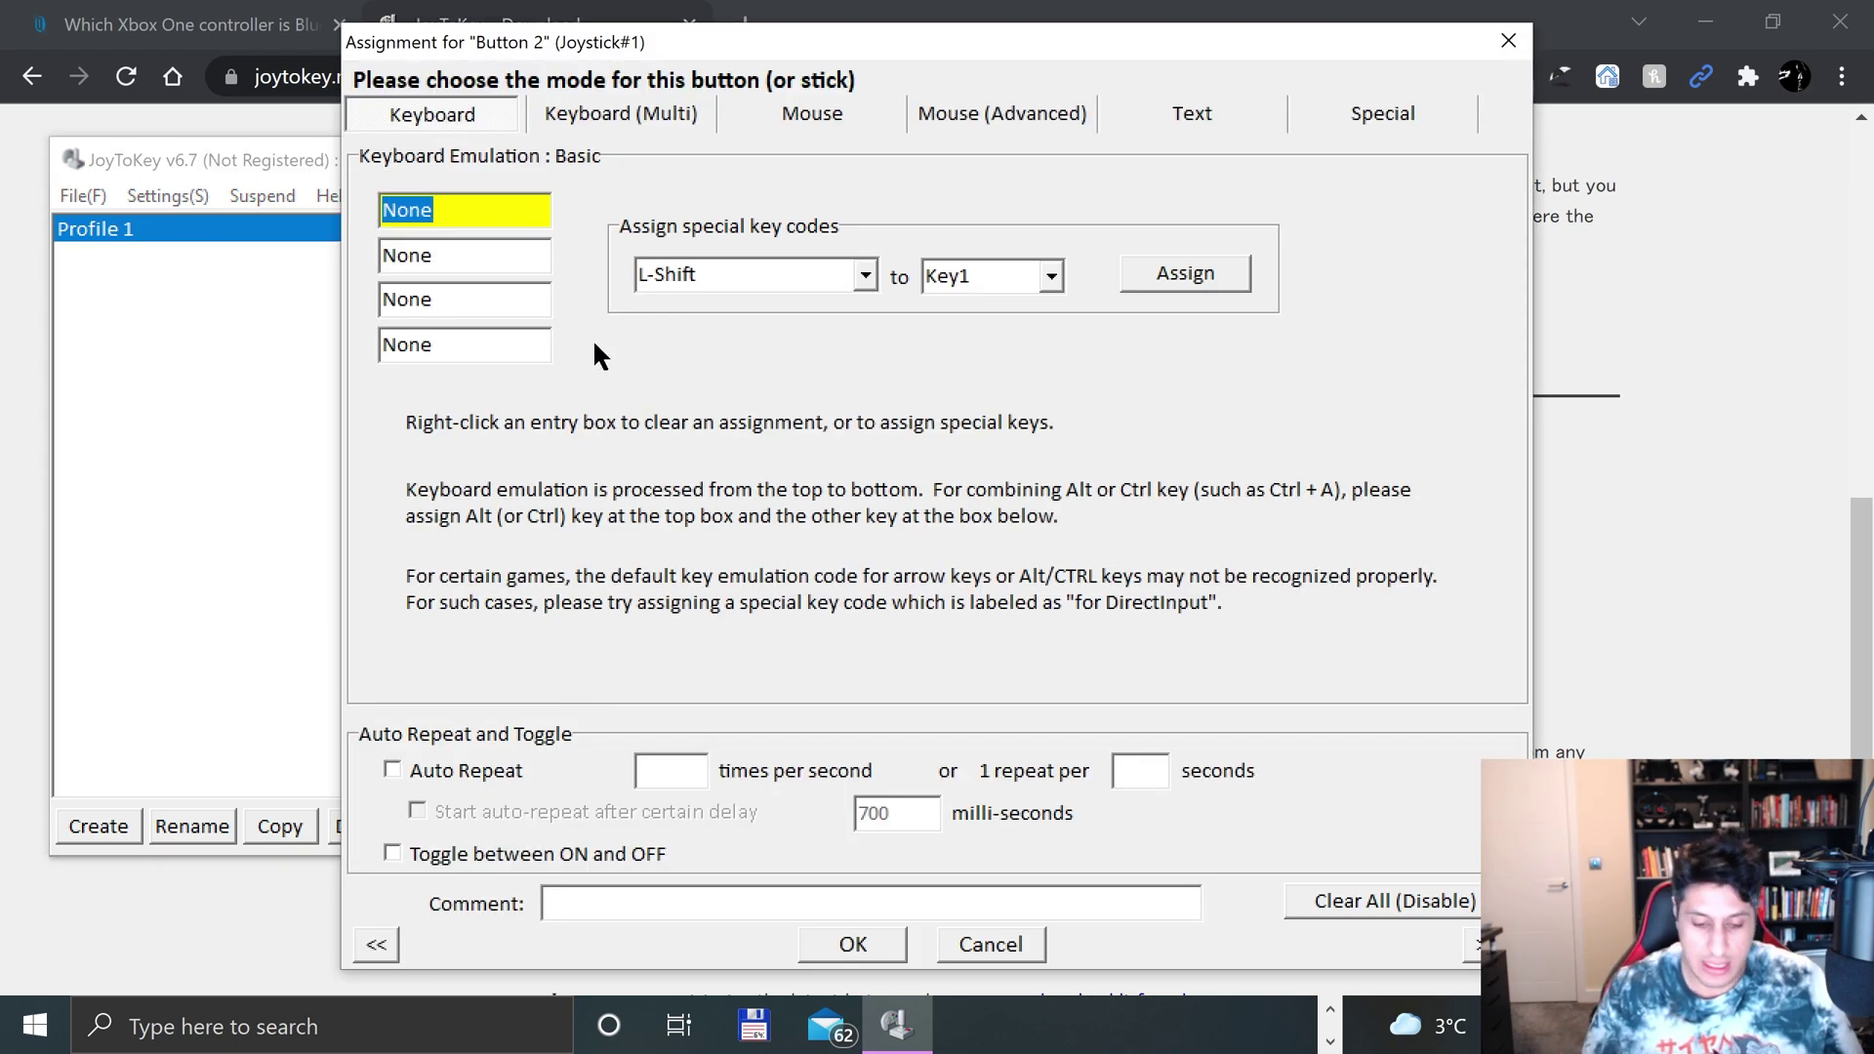
key(b)
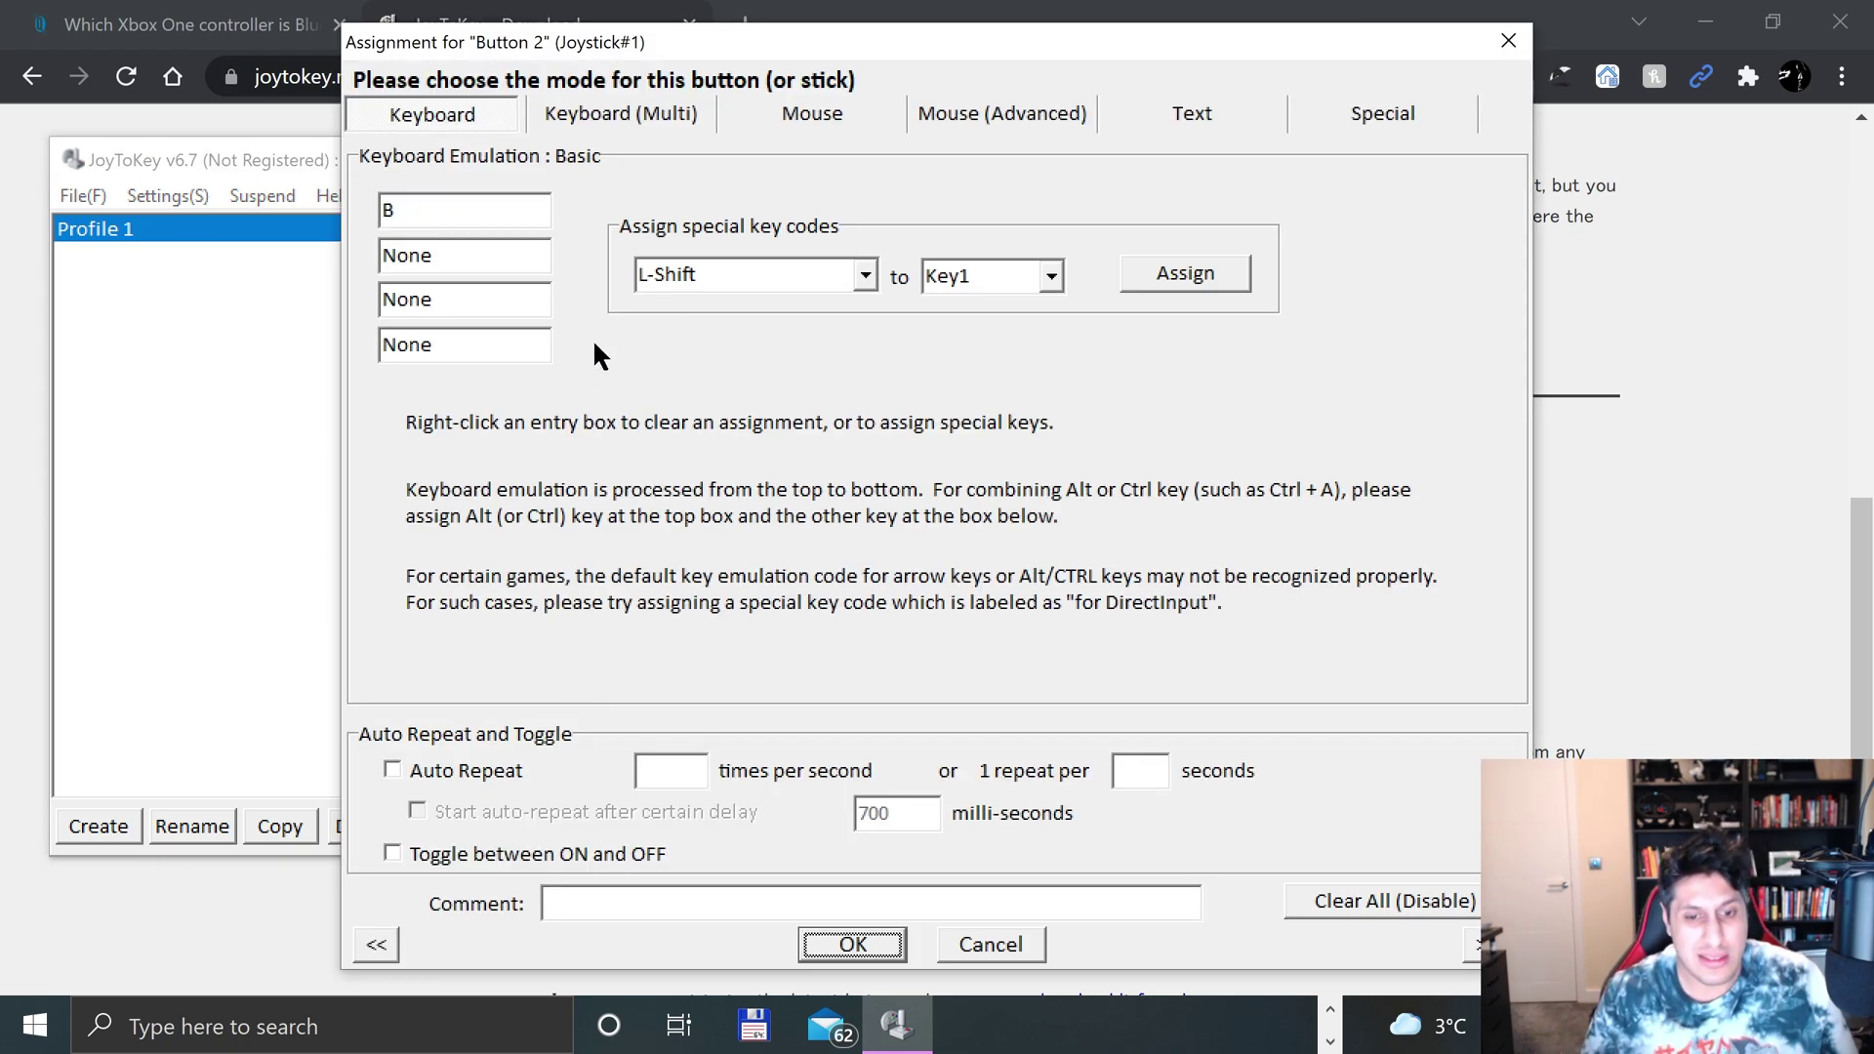
click(849, 943)
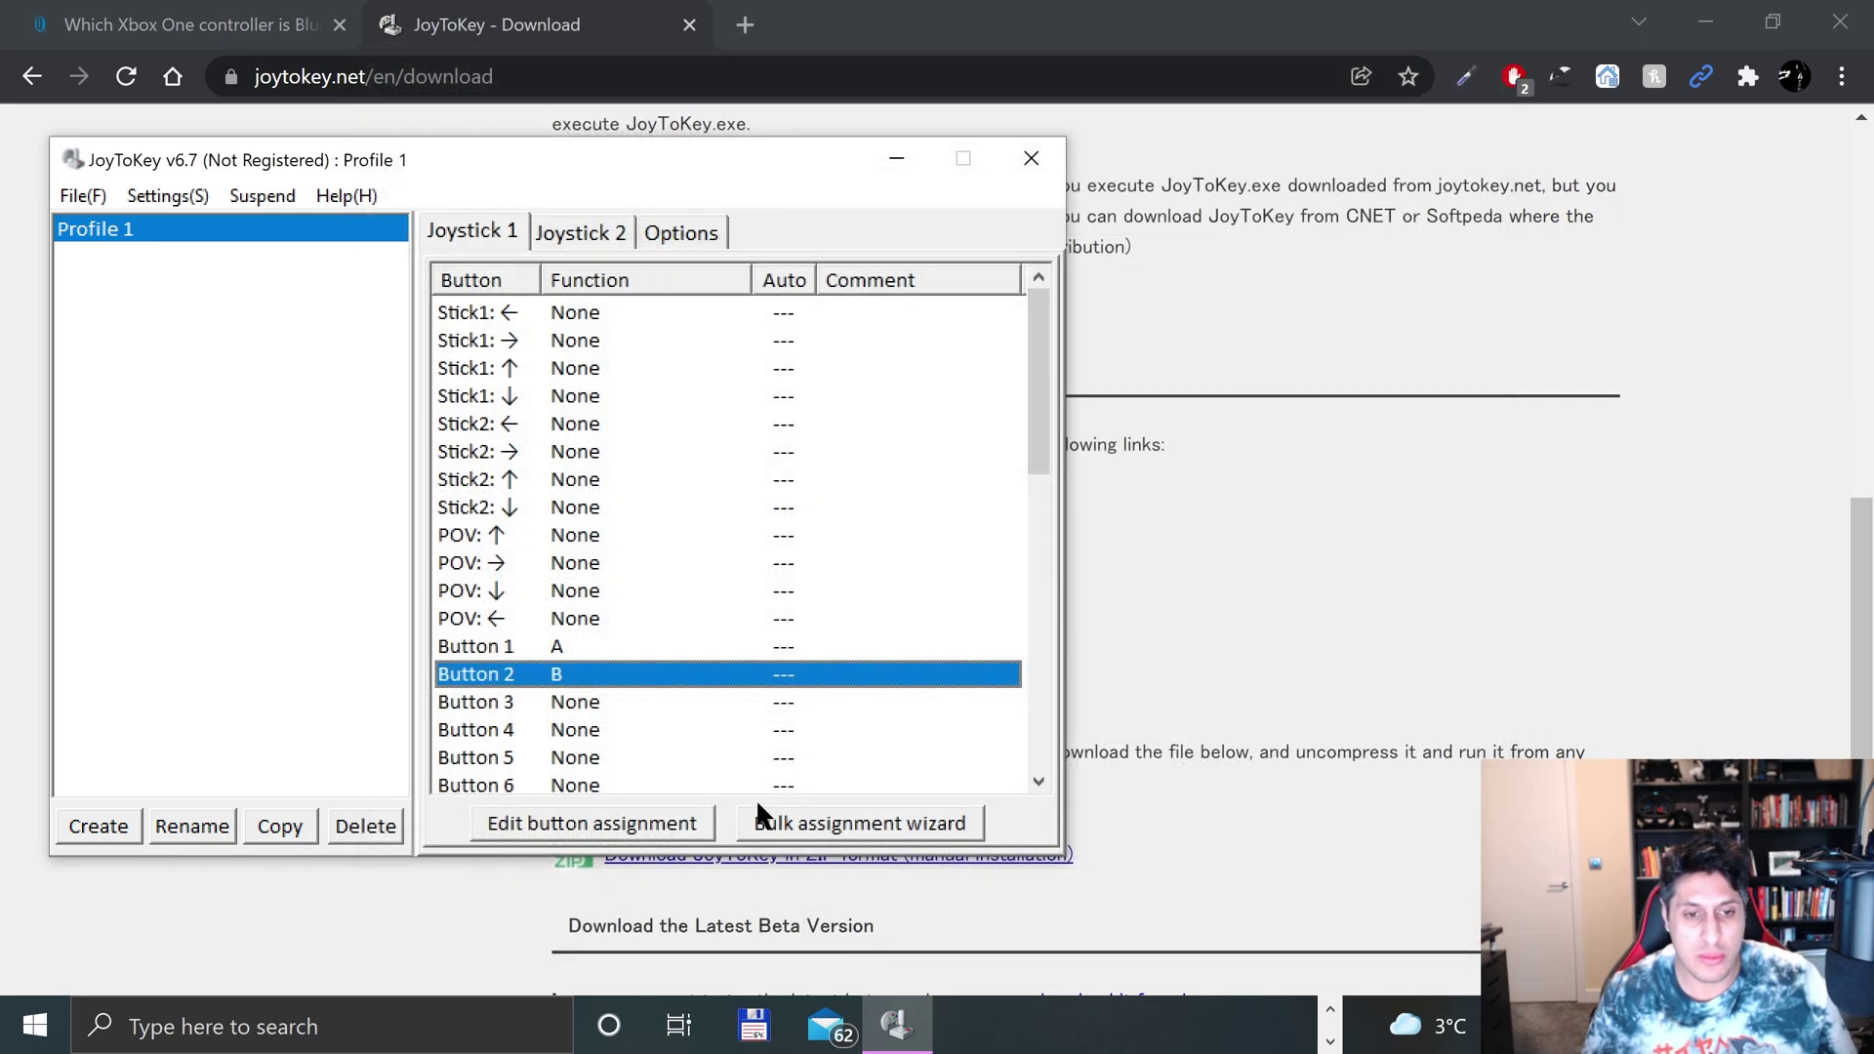
double_click(623, 704)
key(x)
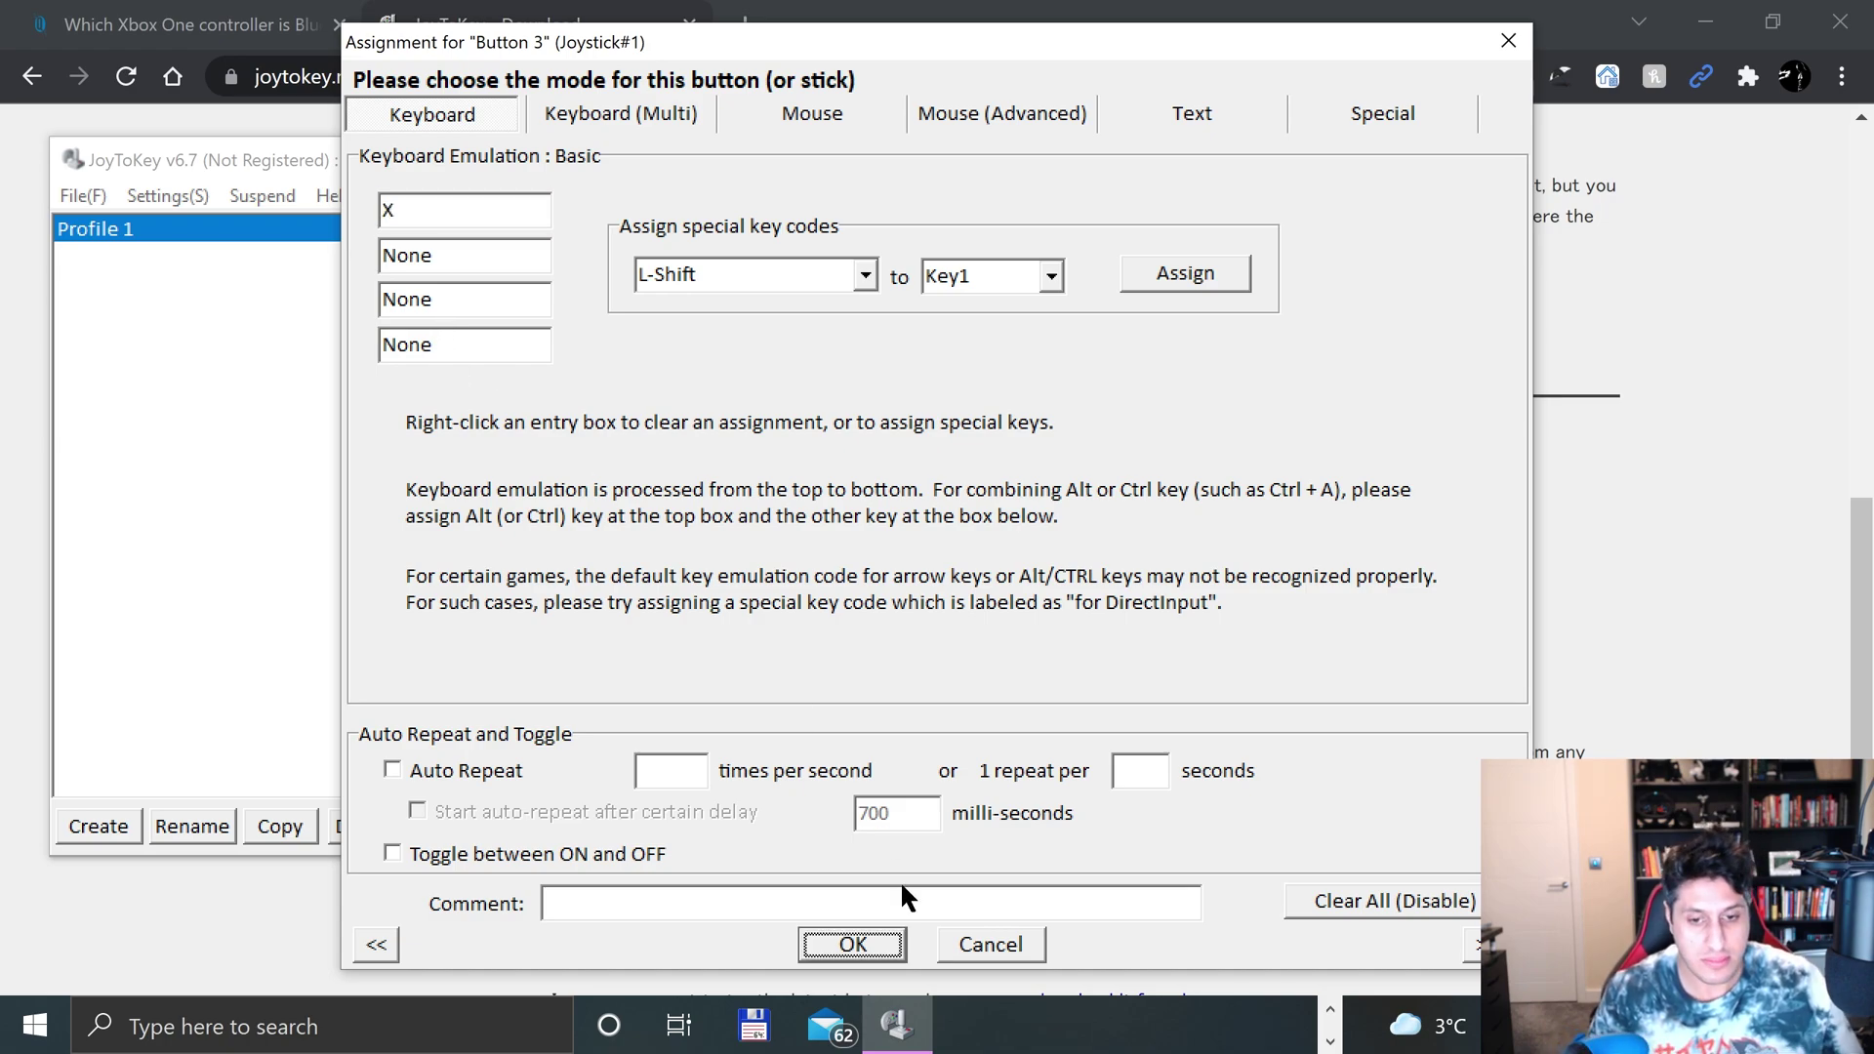
click(861, 943)
double_click(621, 732)
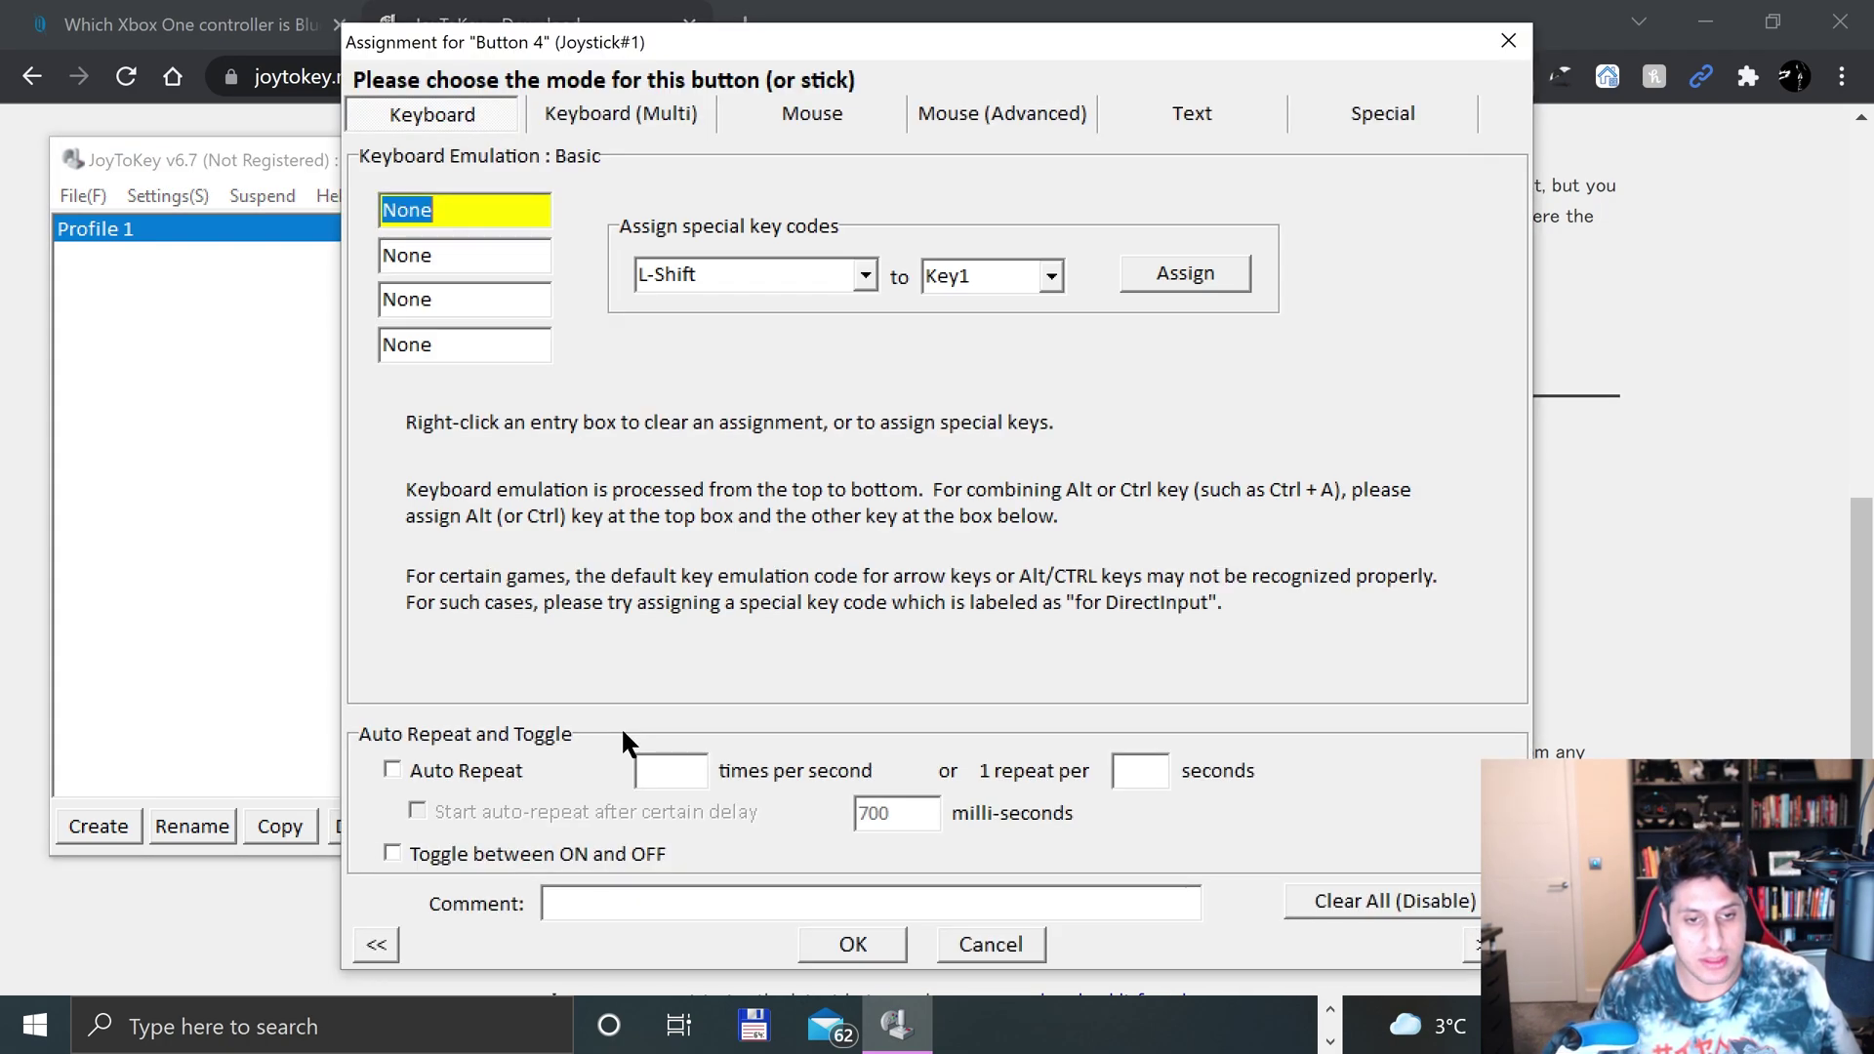
key(y)
click(834, 929)
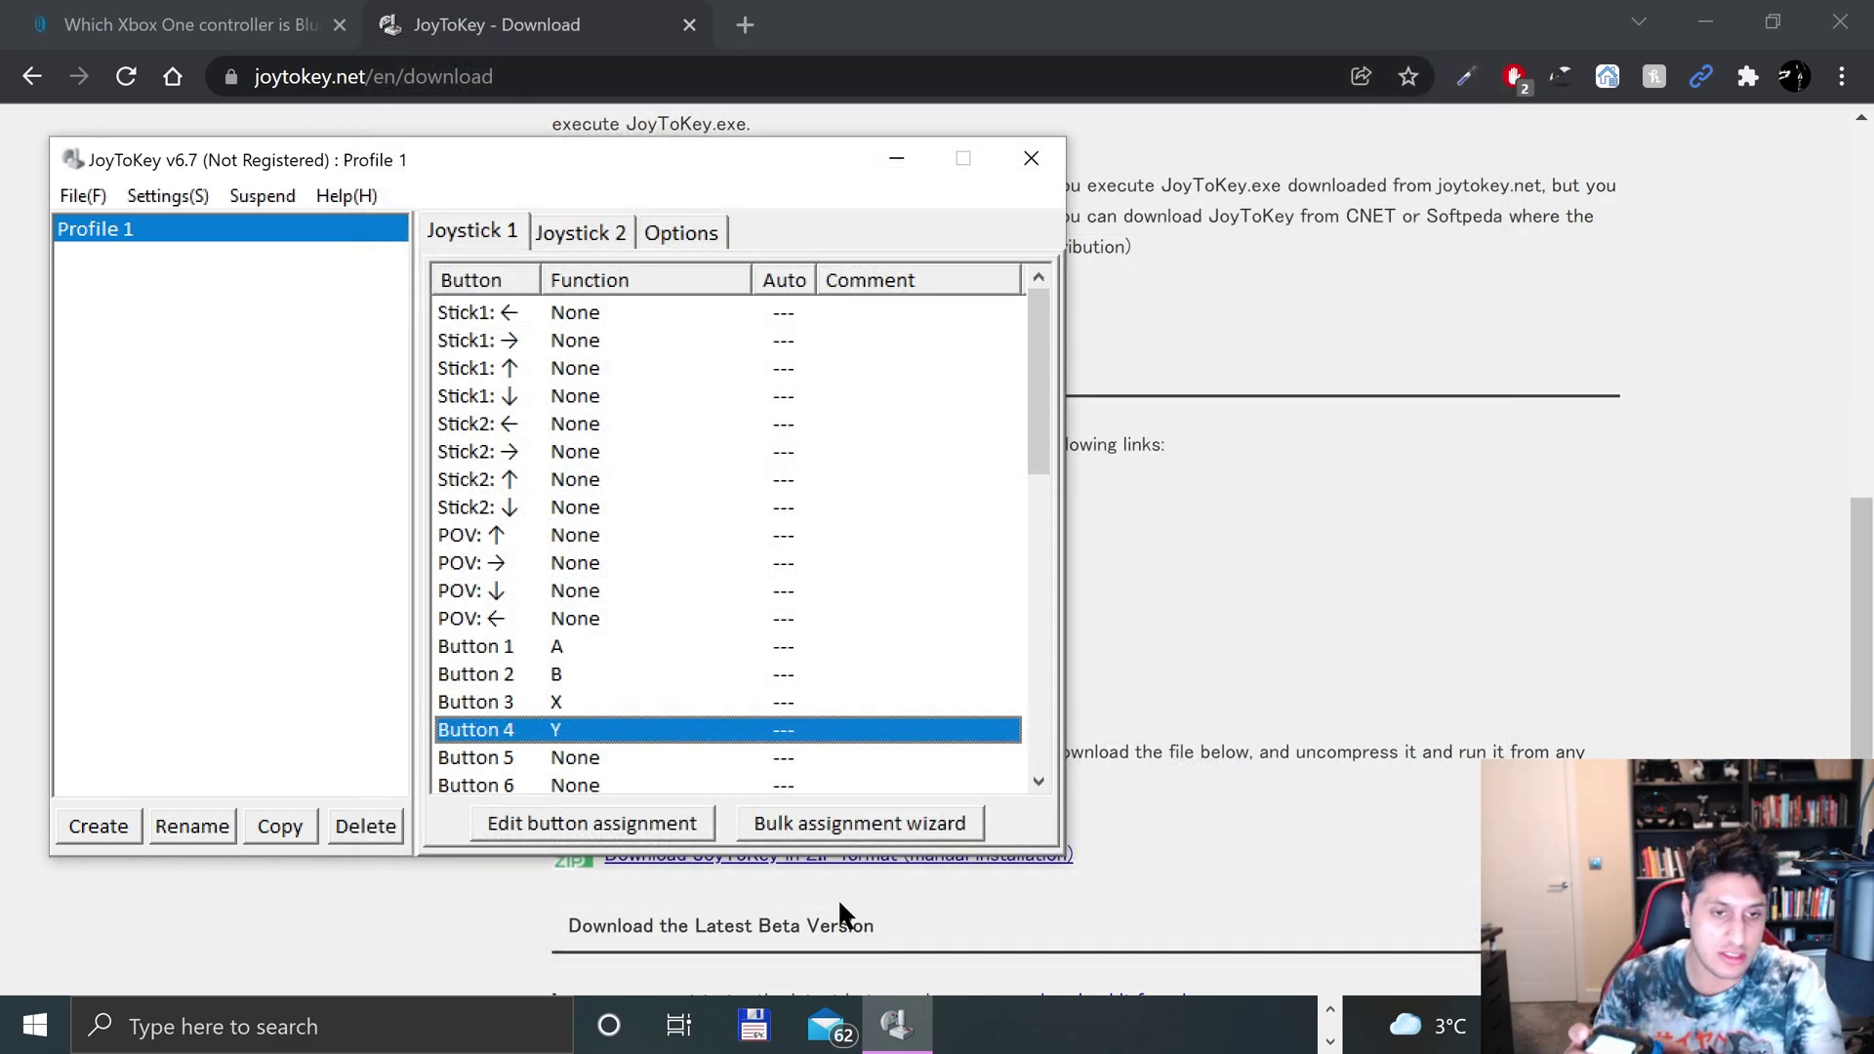
- Assign the Enter key to Button 8 and the BackSpace key to Button 7 of Joystick 1
scroll(712, 652, down, 2)
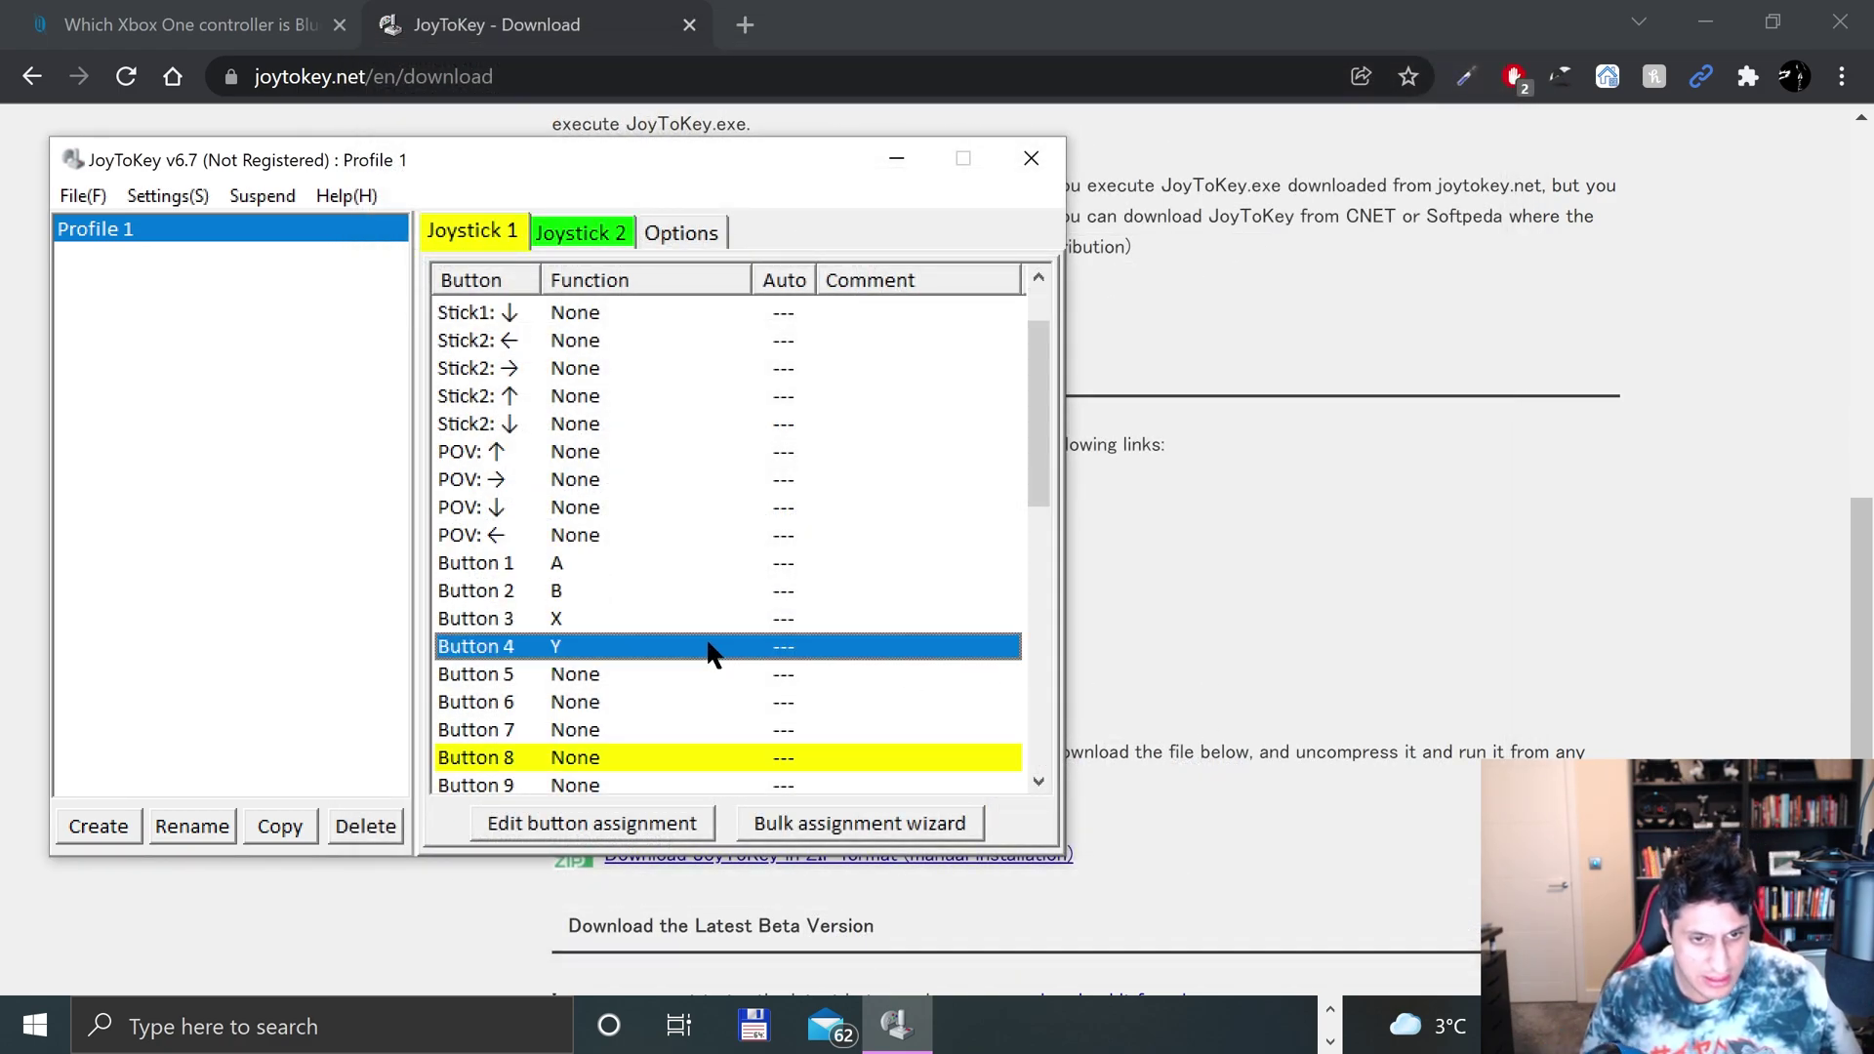
double_click(562, 671)
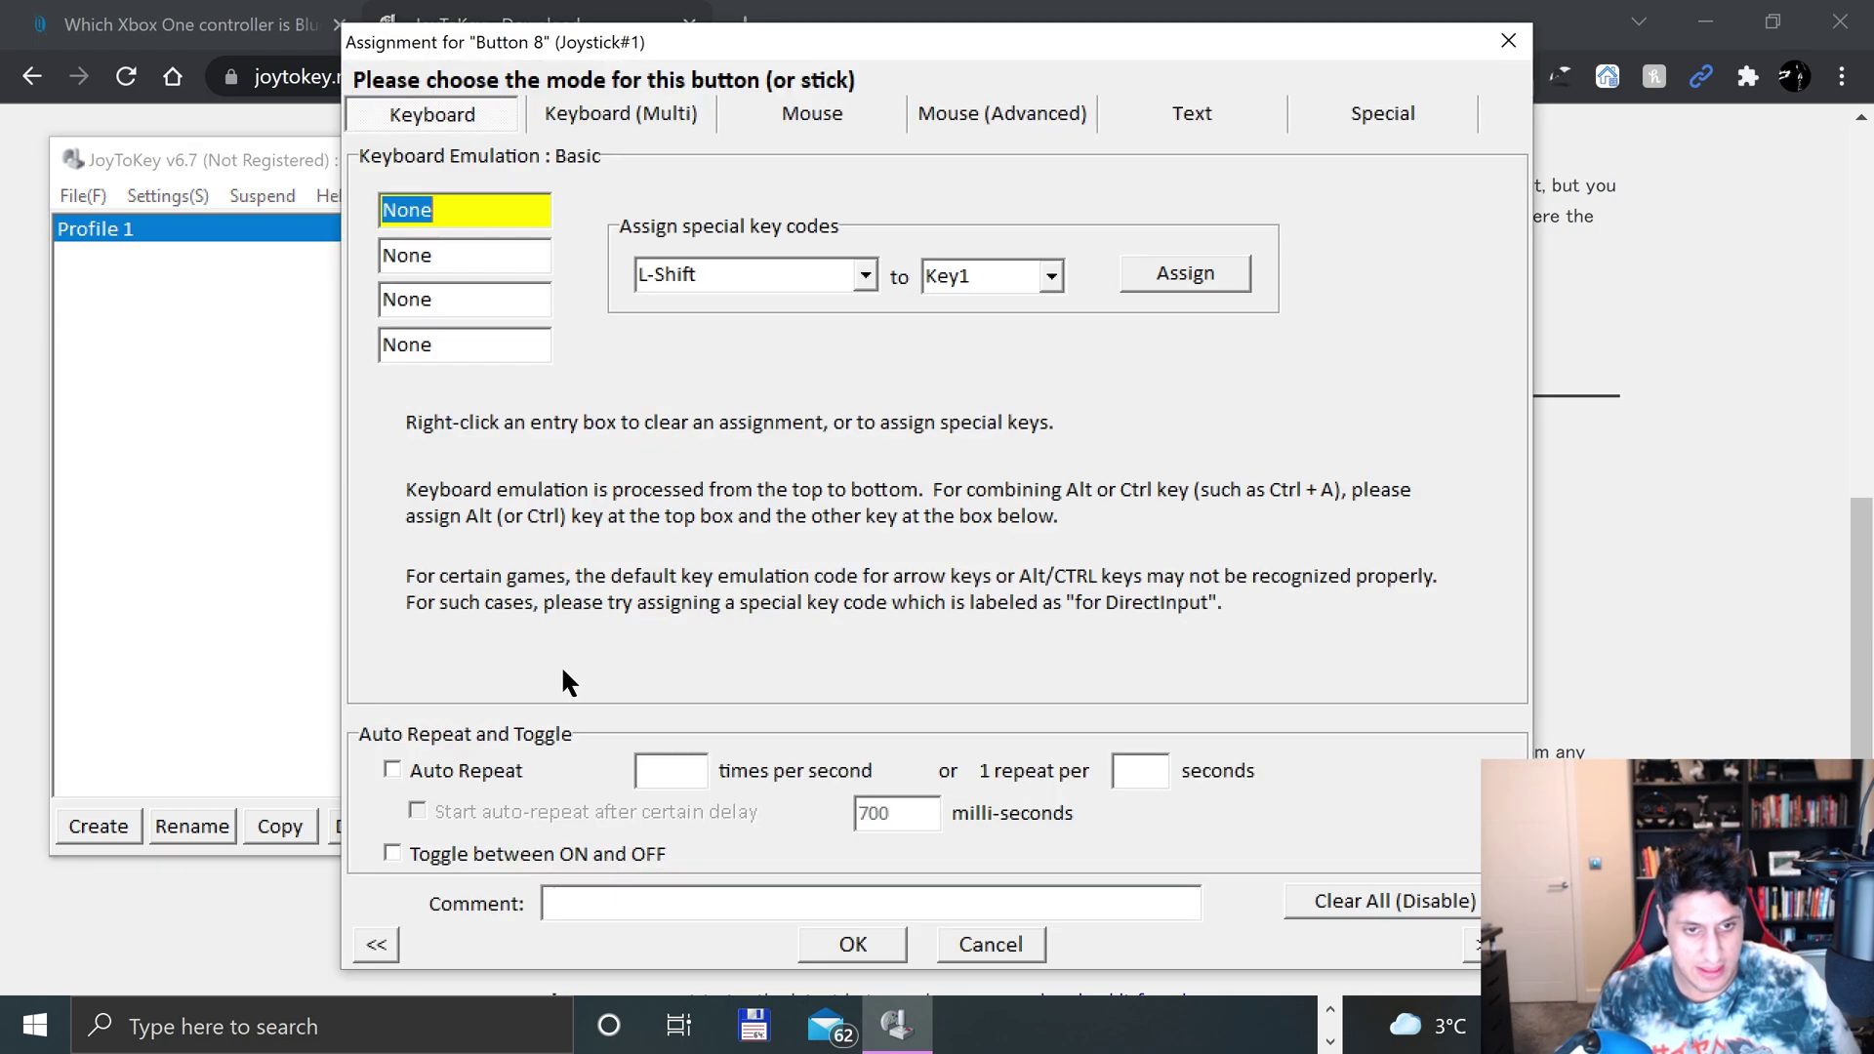
key(Return)
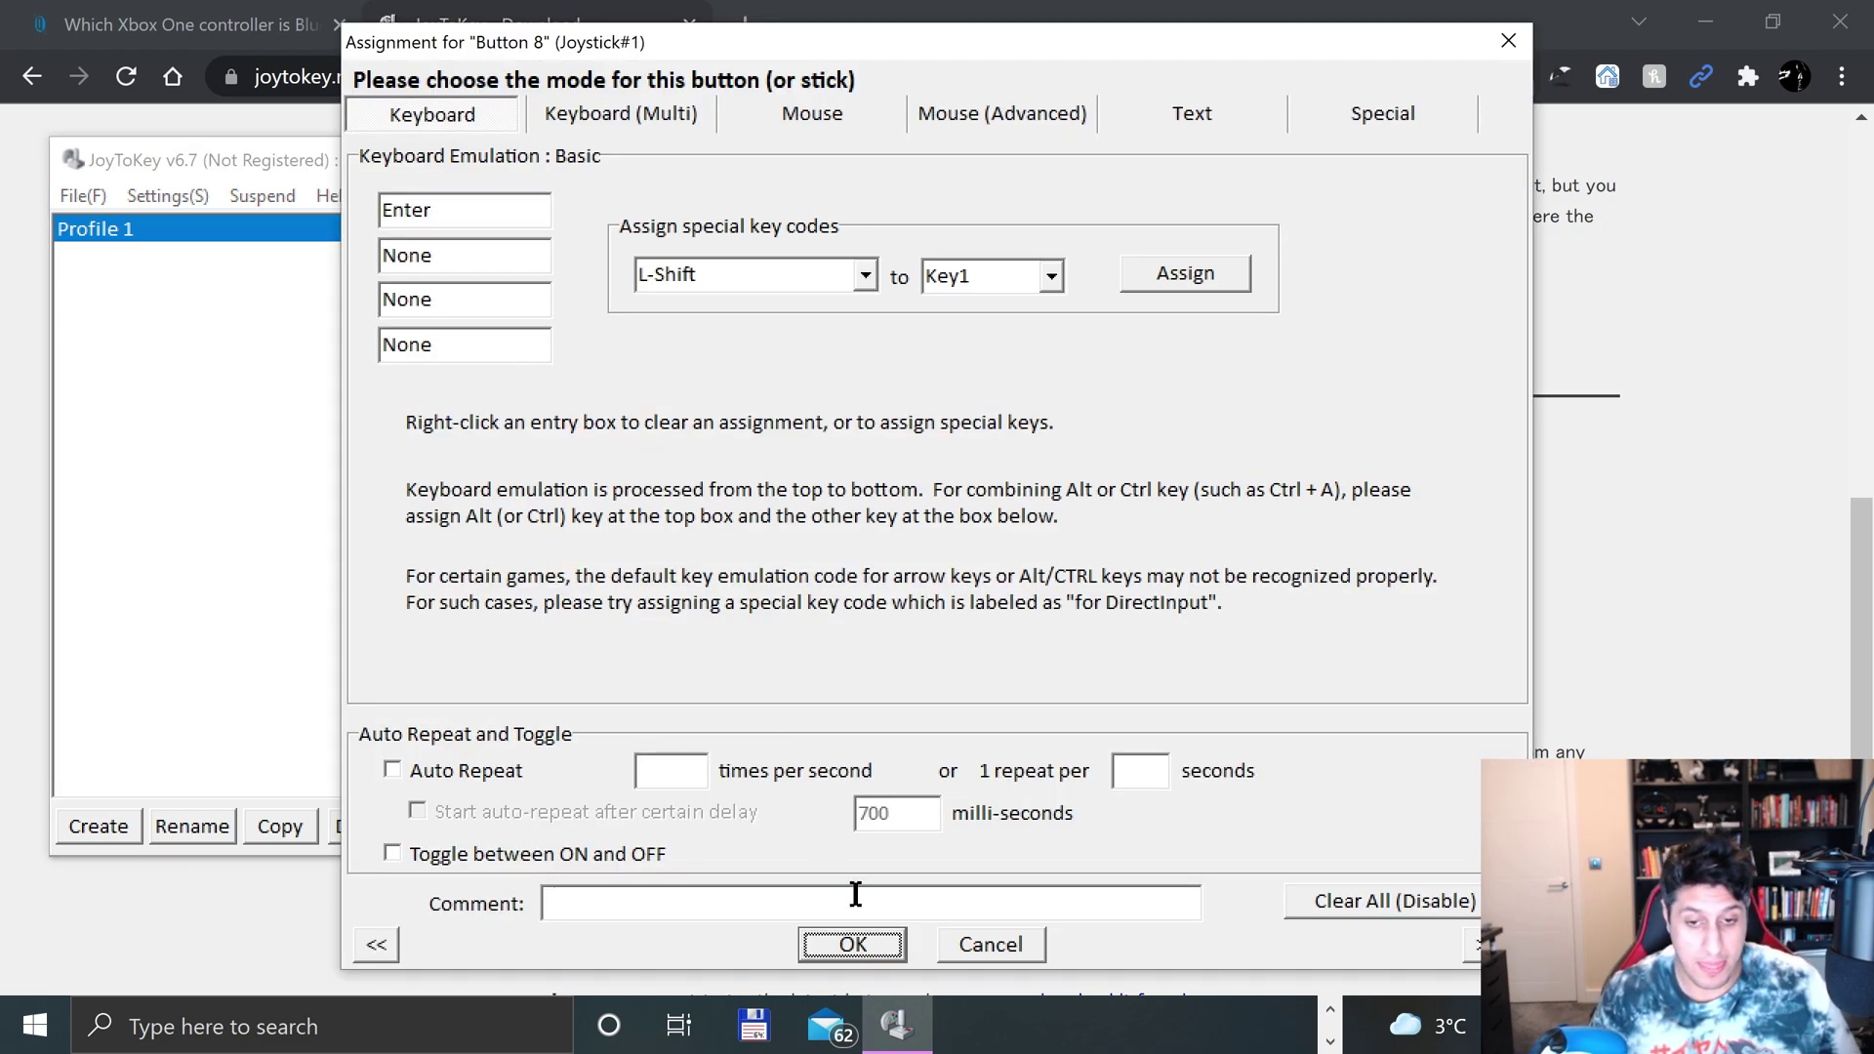
click(852, 941)
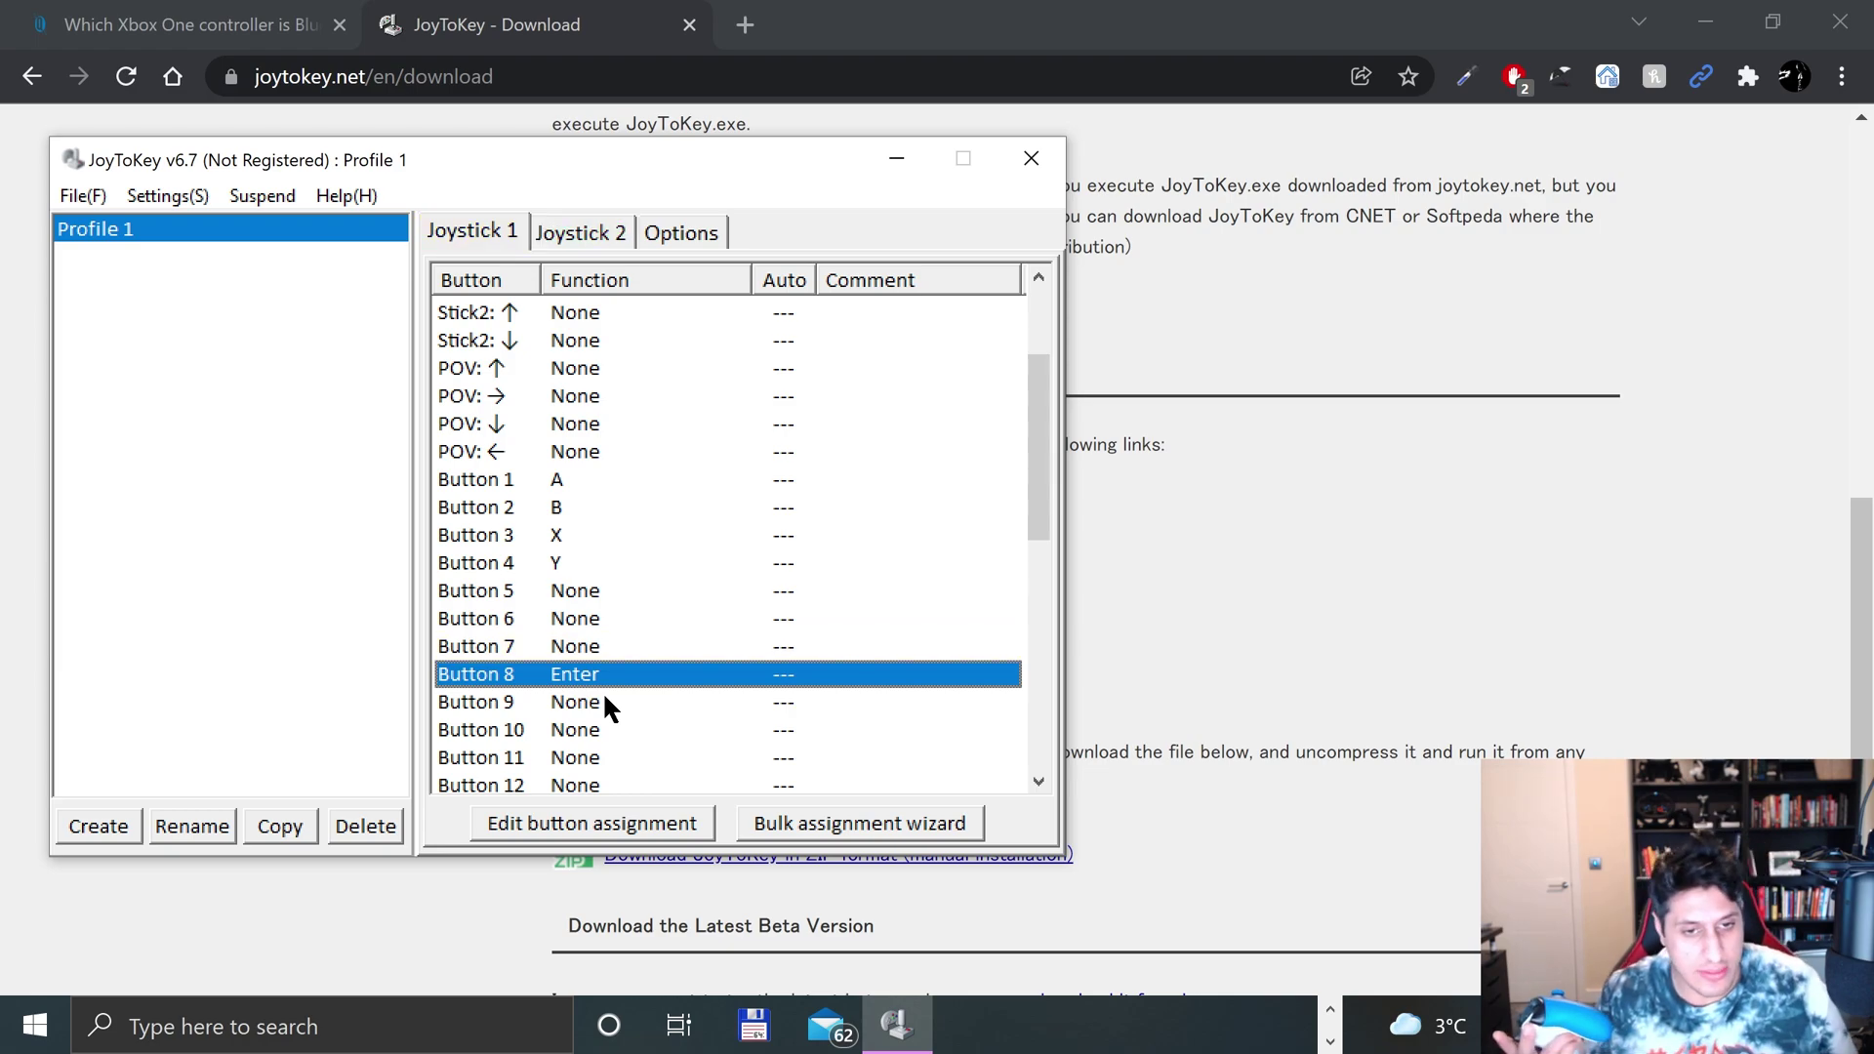
click(569, 648)
double_click(567, 647)
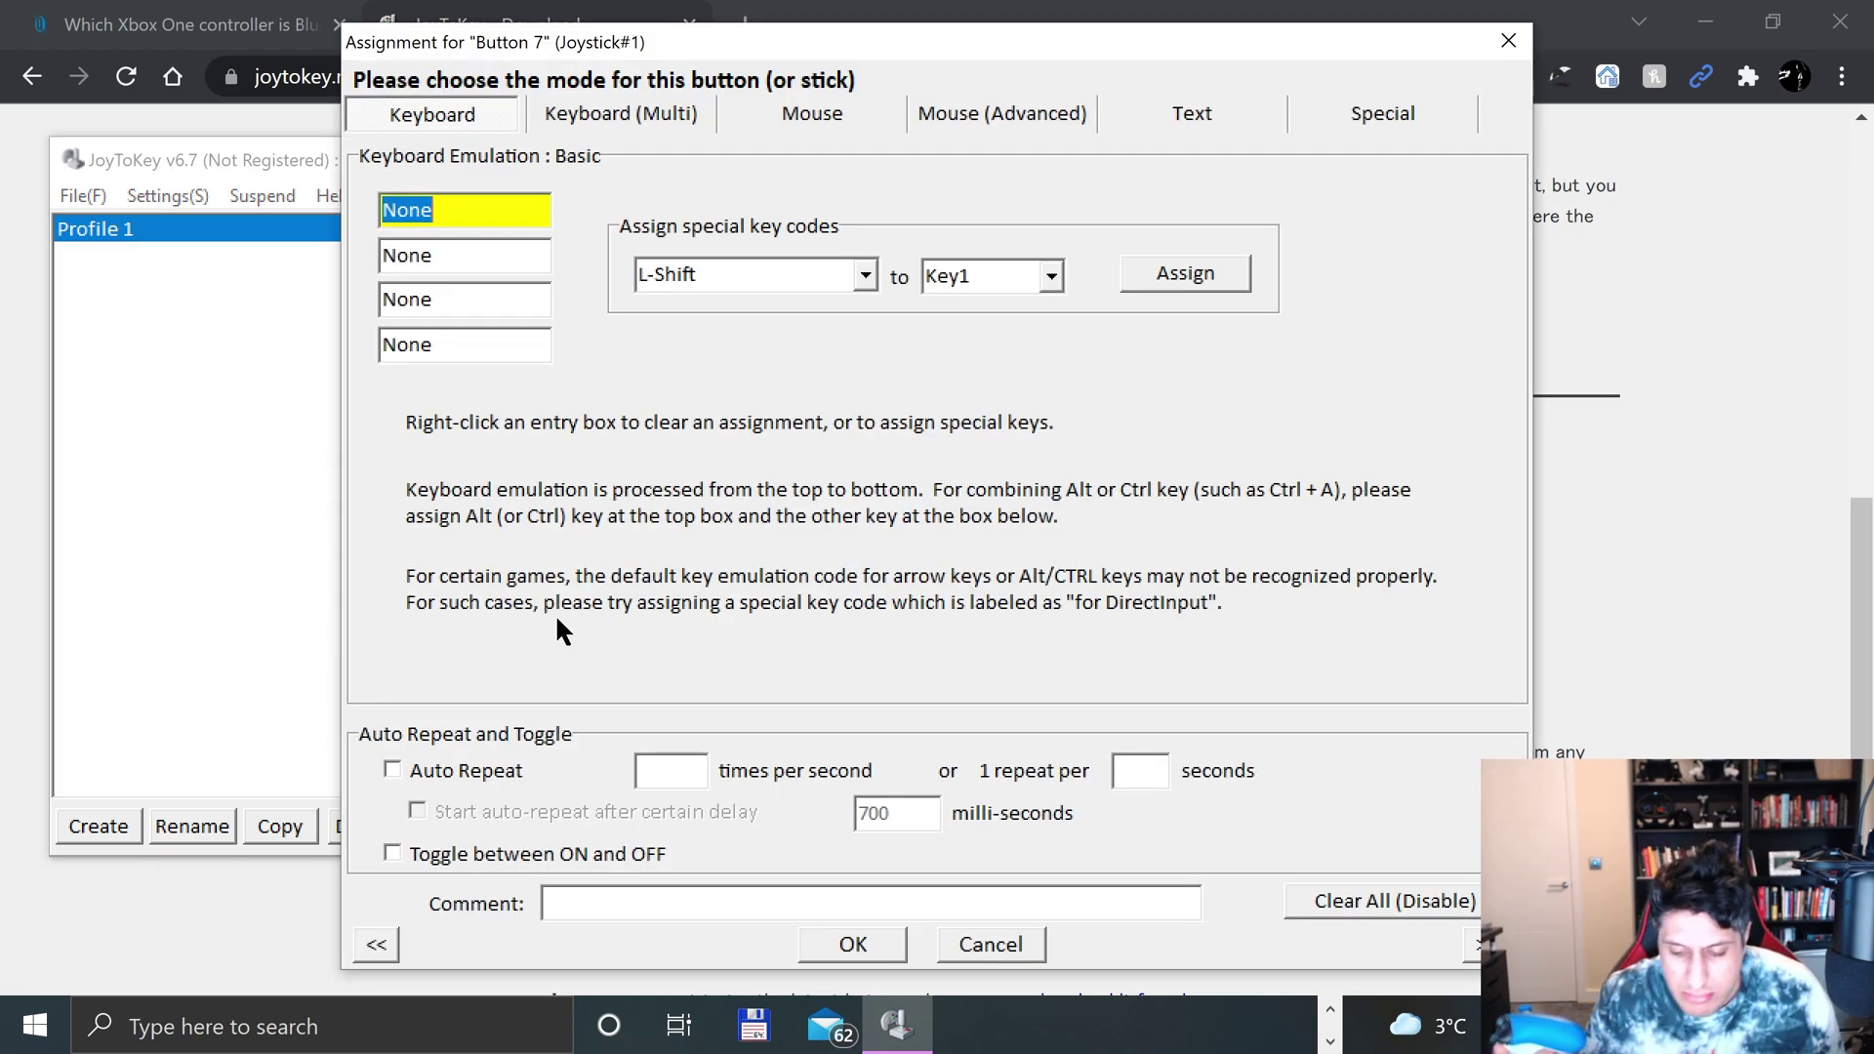
key(BackSpace)
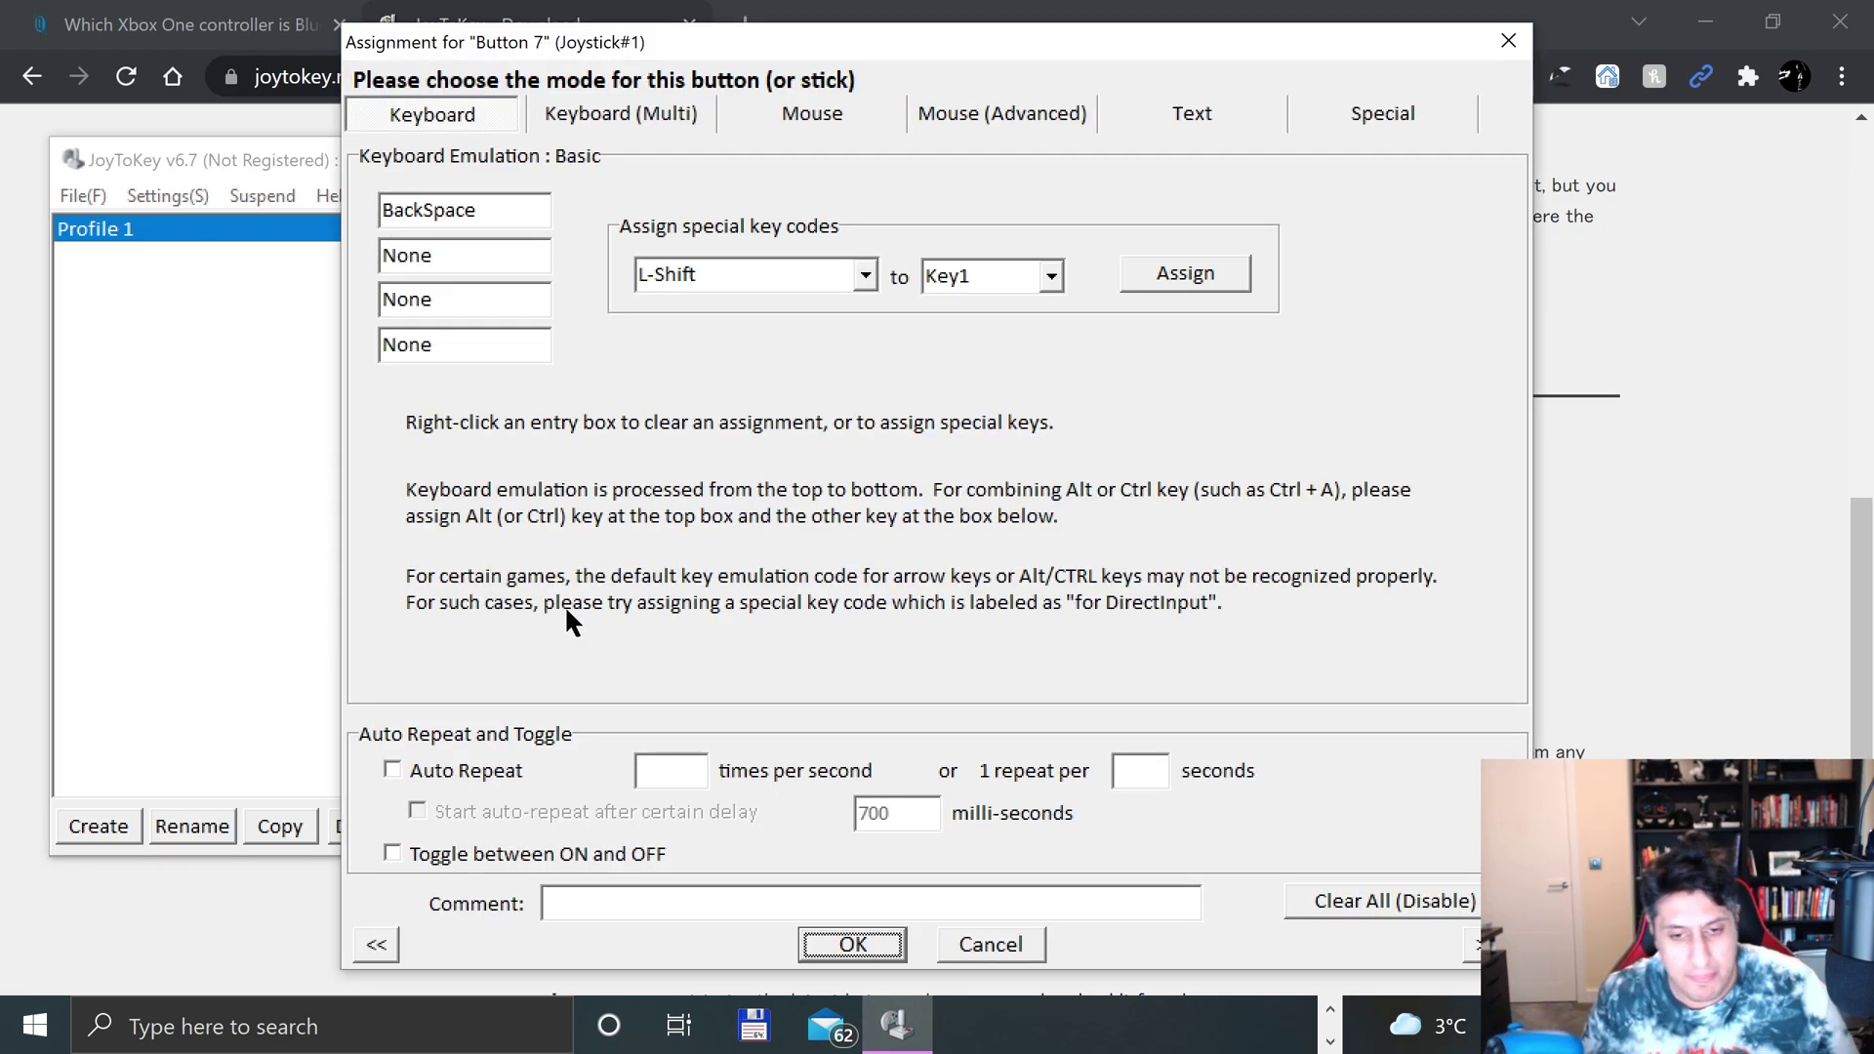
click(829, 922)
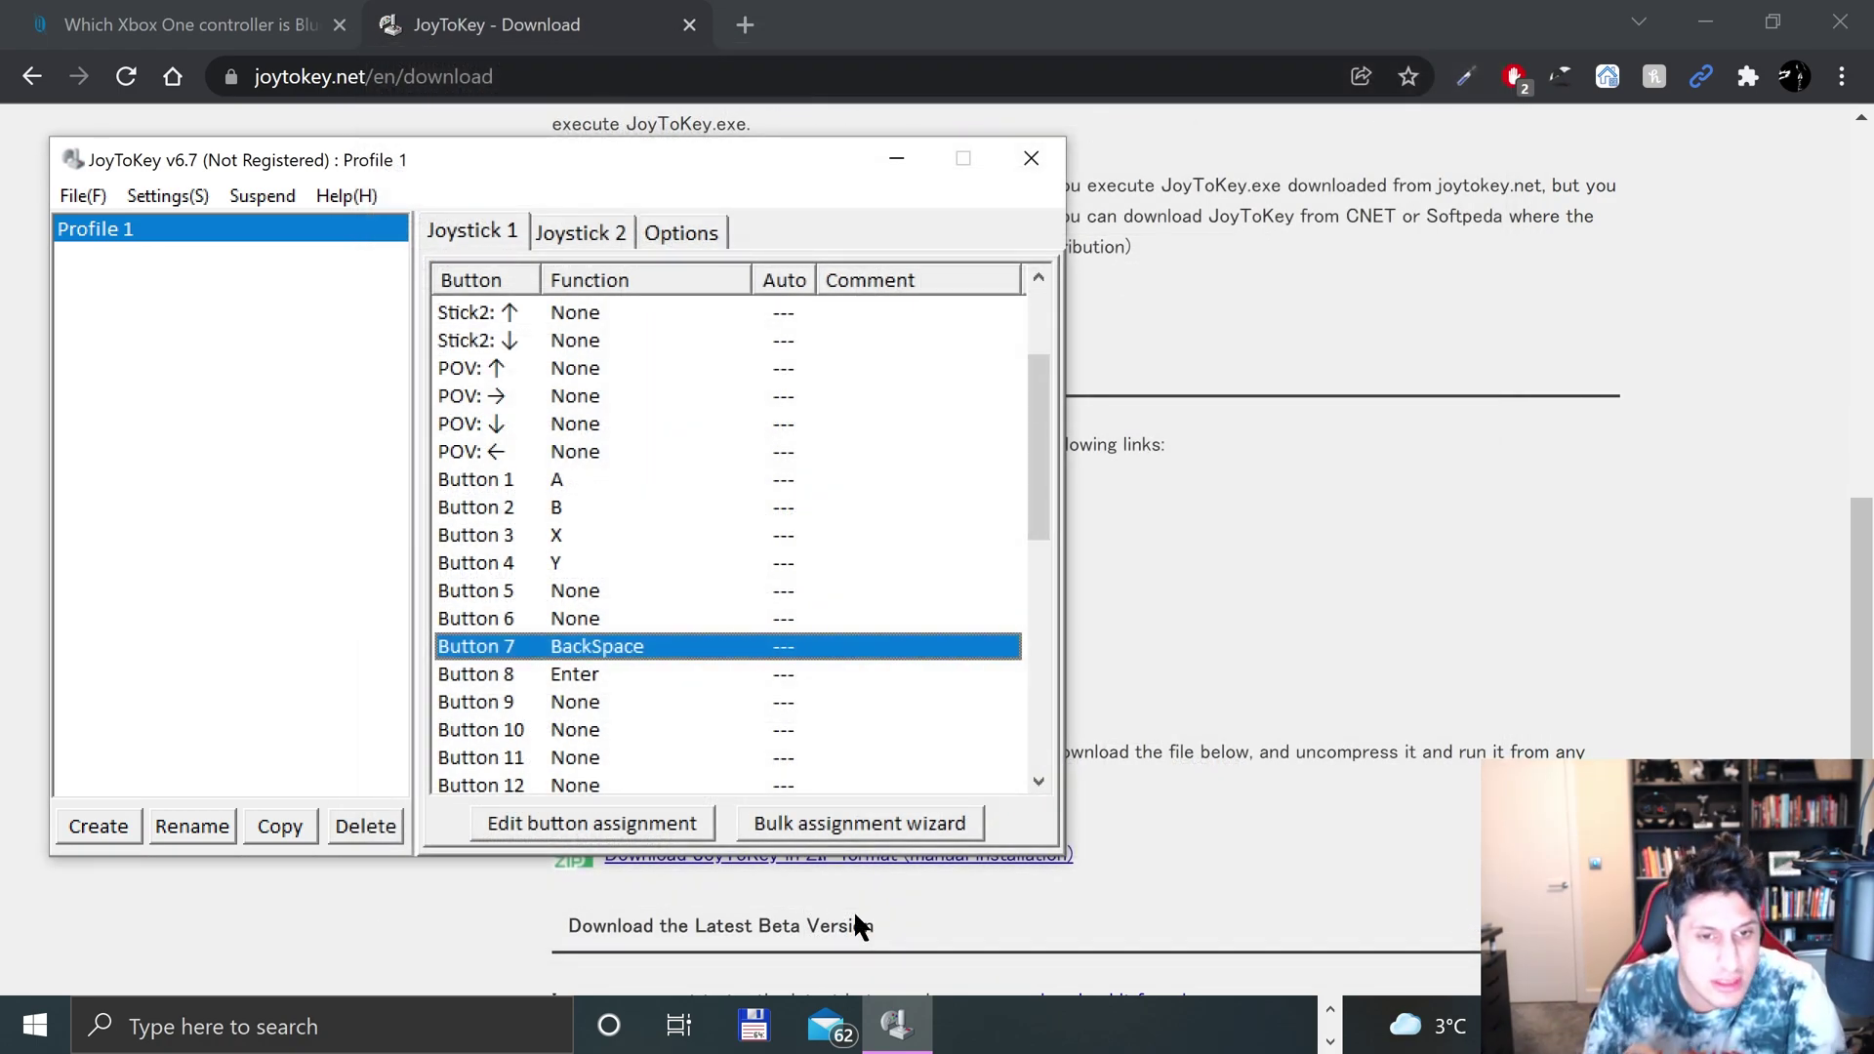
scroll(855, 923, down, 1)
scroll(638, 743, down, 7)
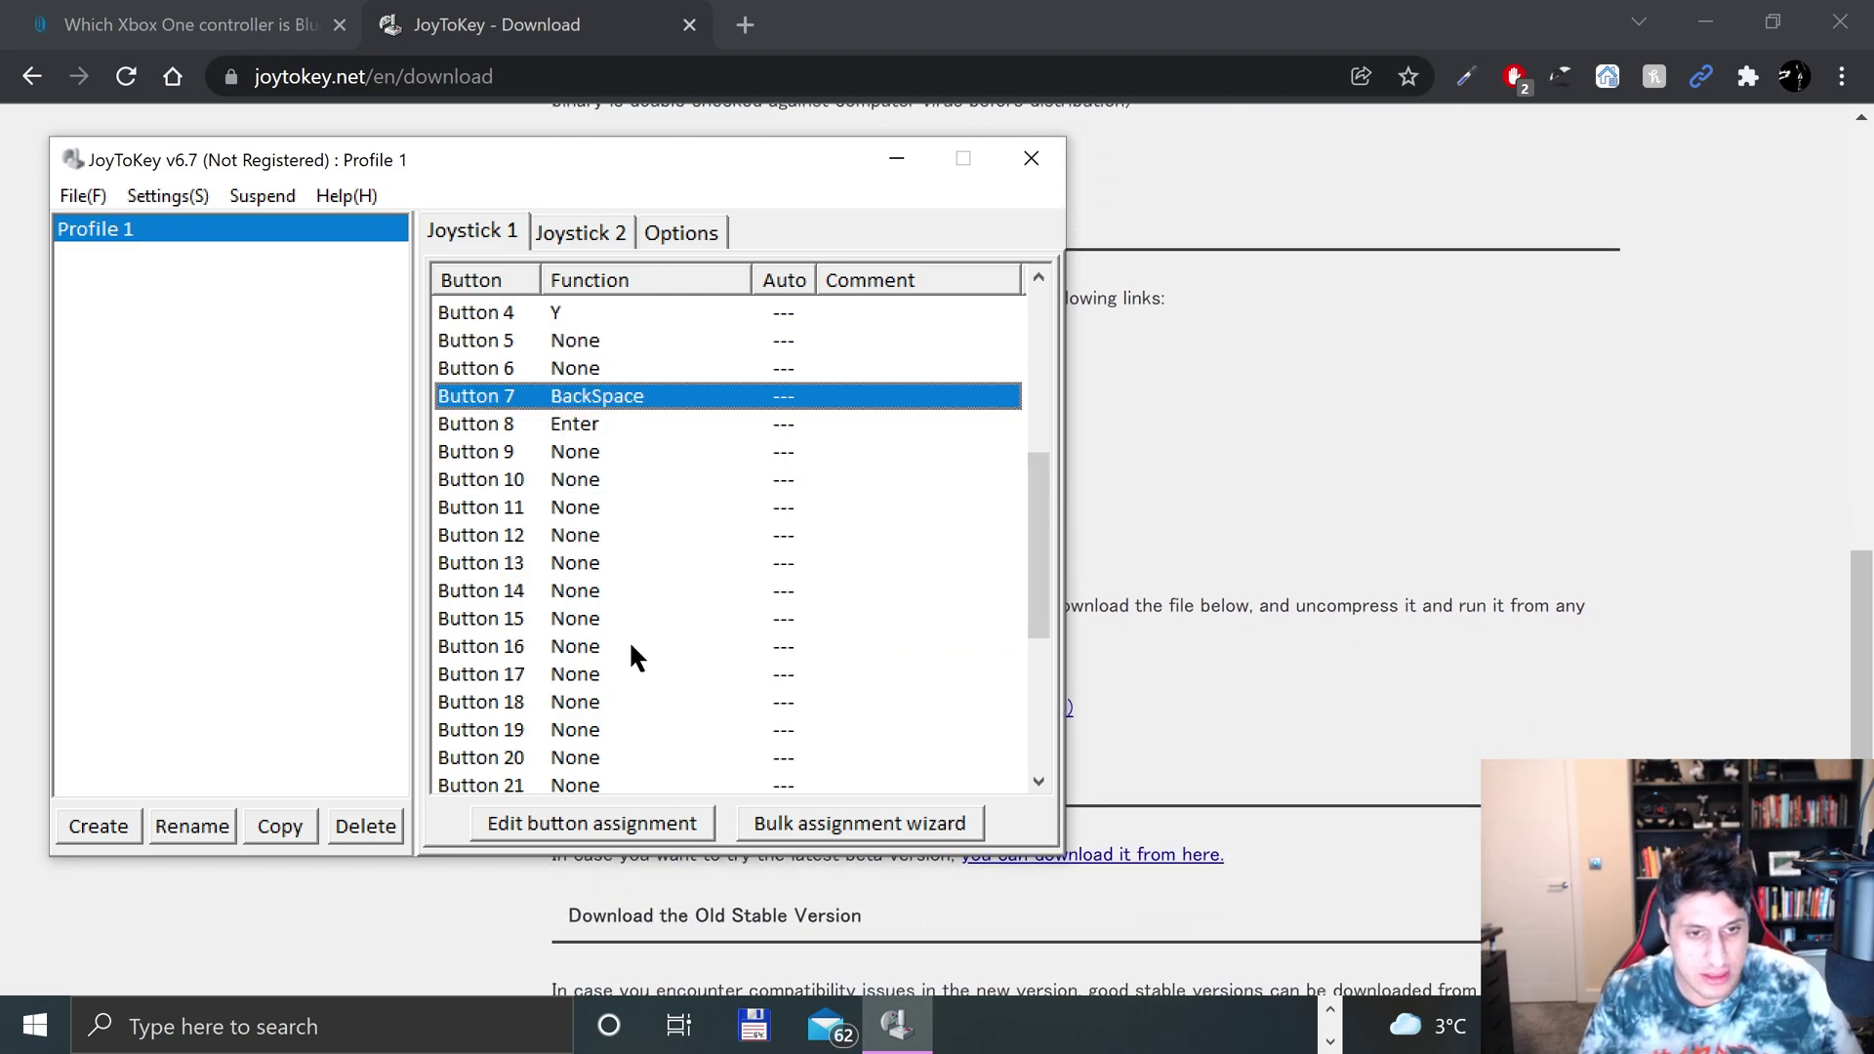
scroll(634, 652, up, 5)
scroll(636, 621, up, 4)
scroll(640, 621, down, 4)
click(641, 621)
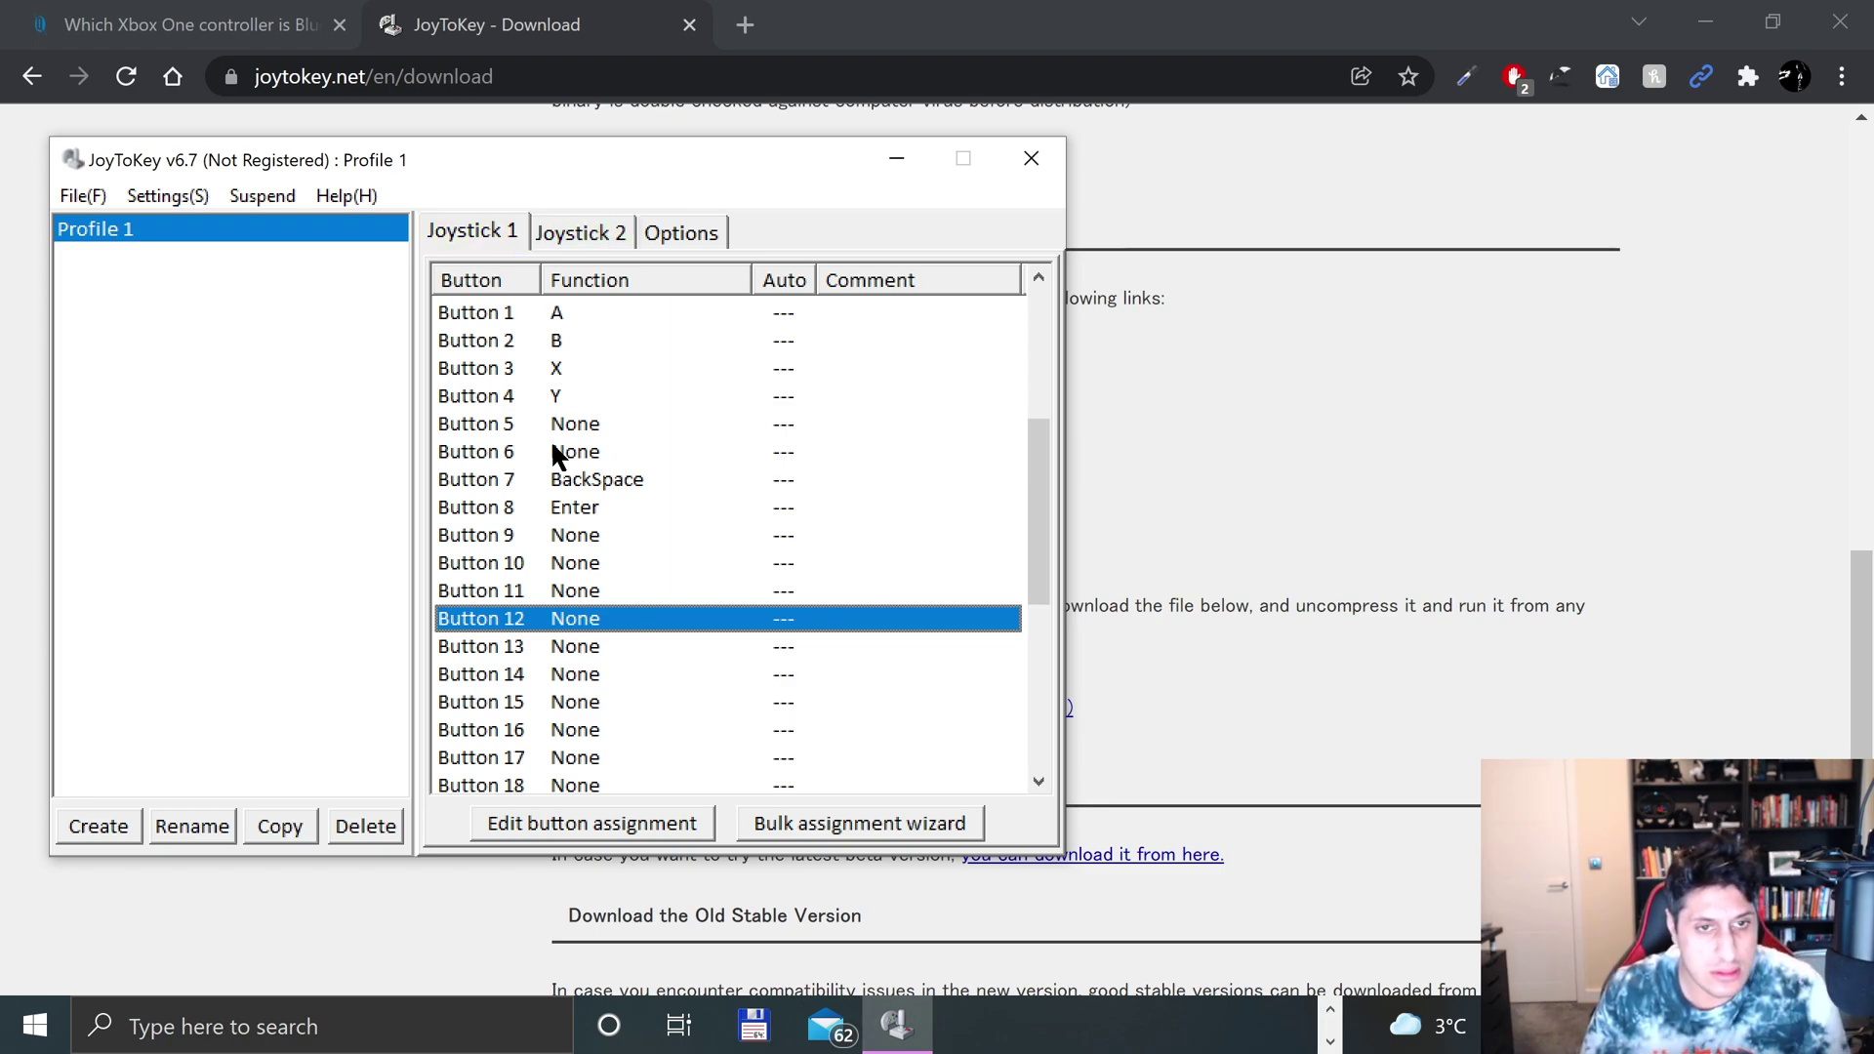
- Assign the Up arrow key to POV up and the Right arrow key to POV right on Joystick 1
scroll(548, 480, up, 4)
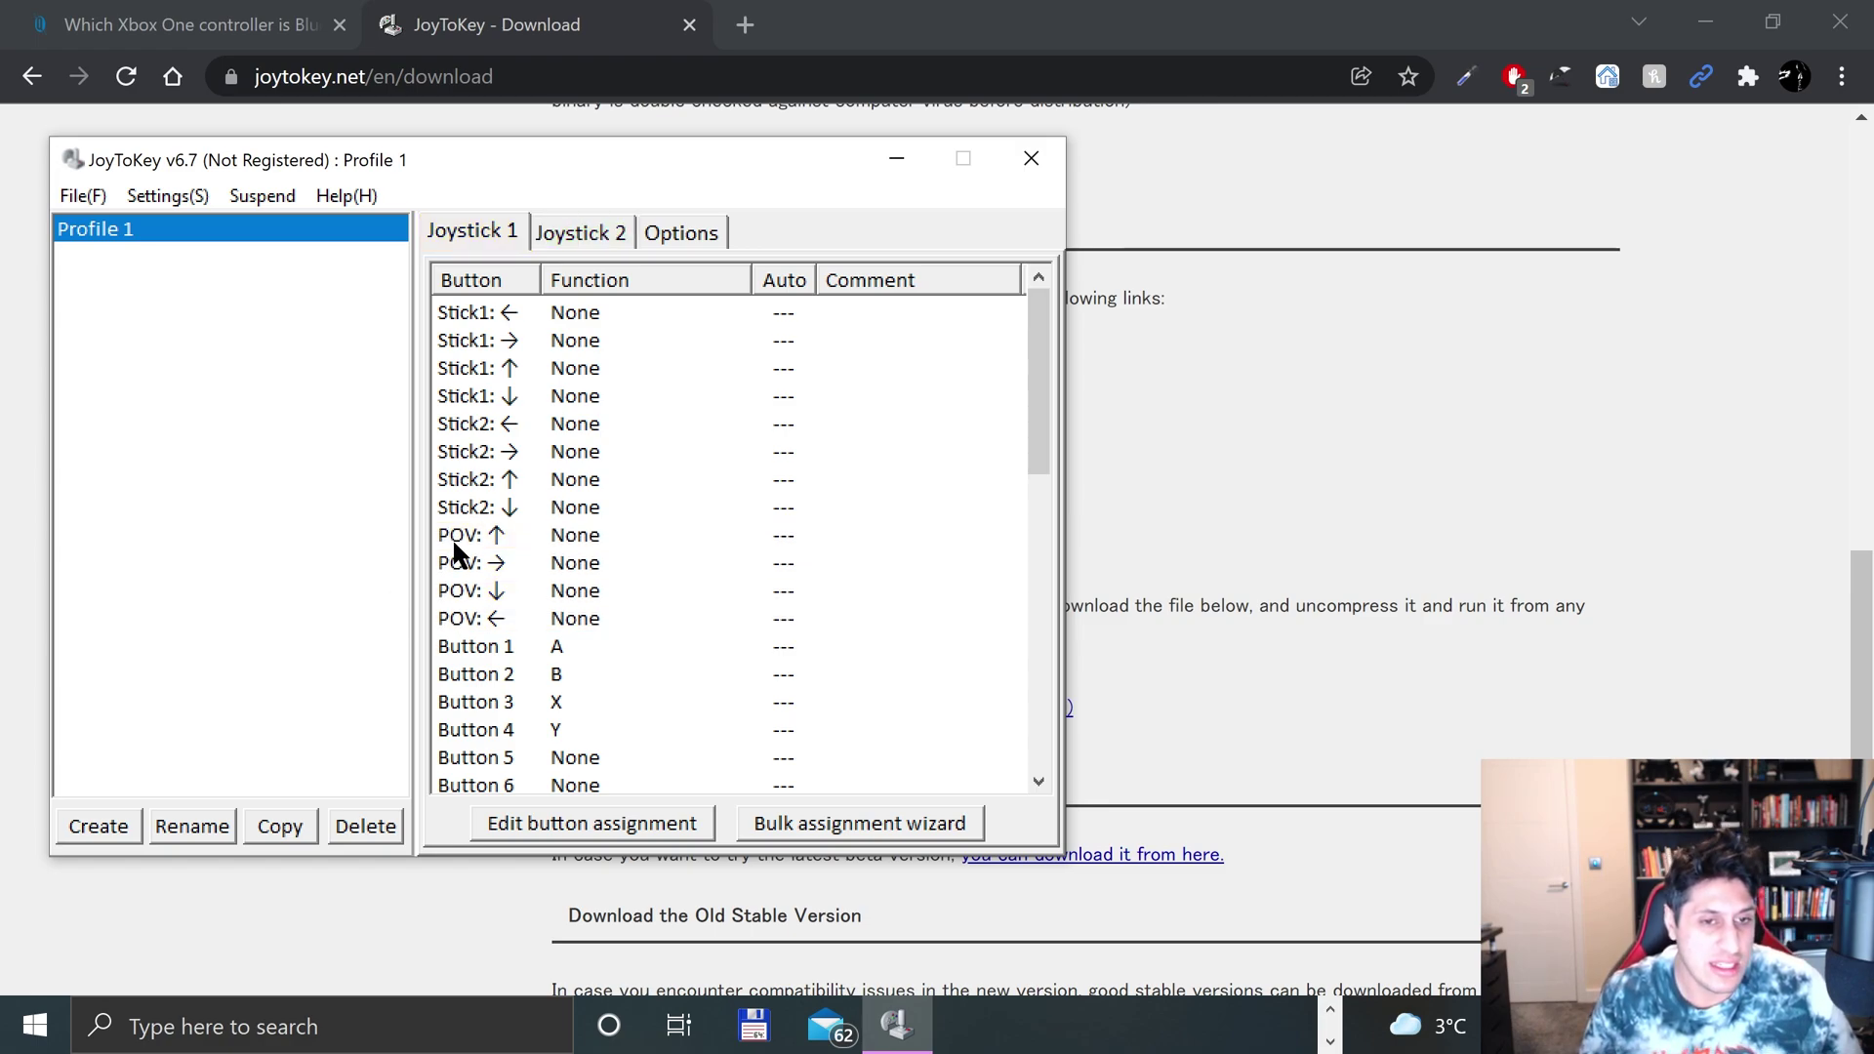
double_click(552, 534)
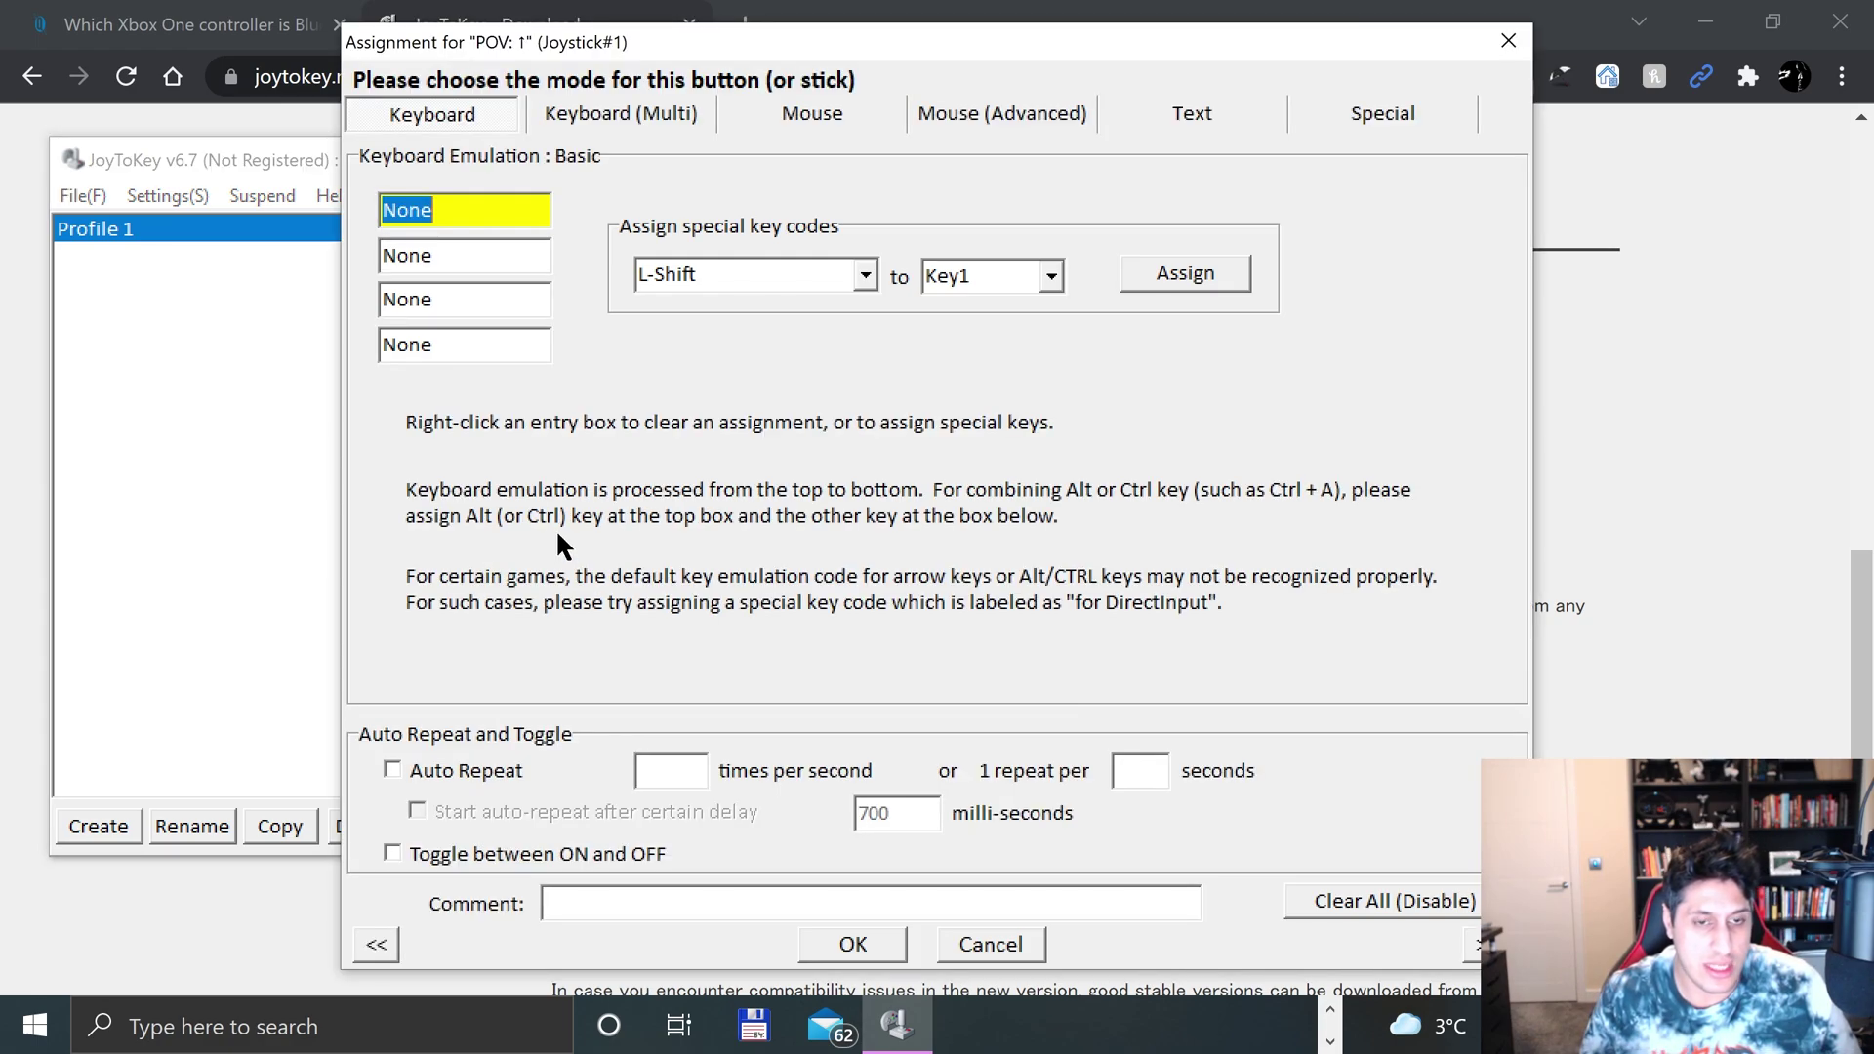
key(Up)
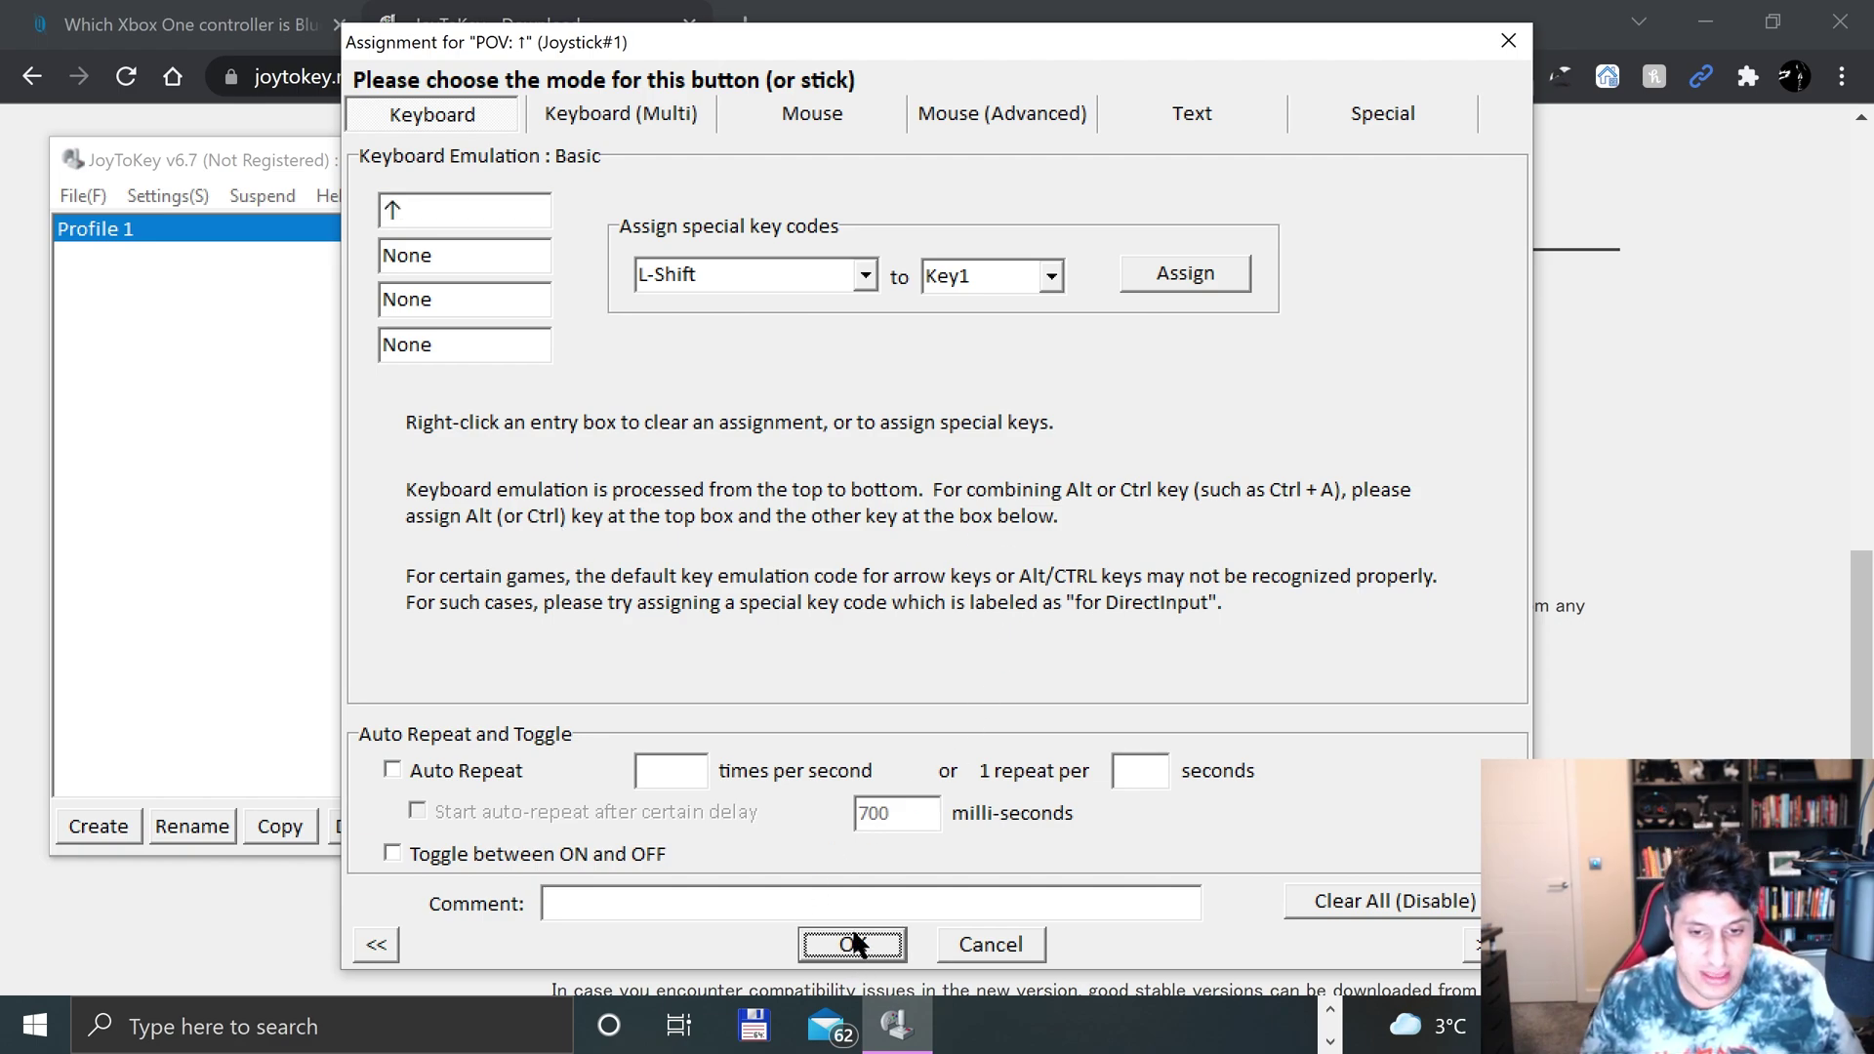
click(852, 944)
double_click(577, 557)
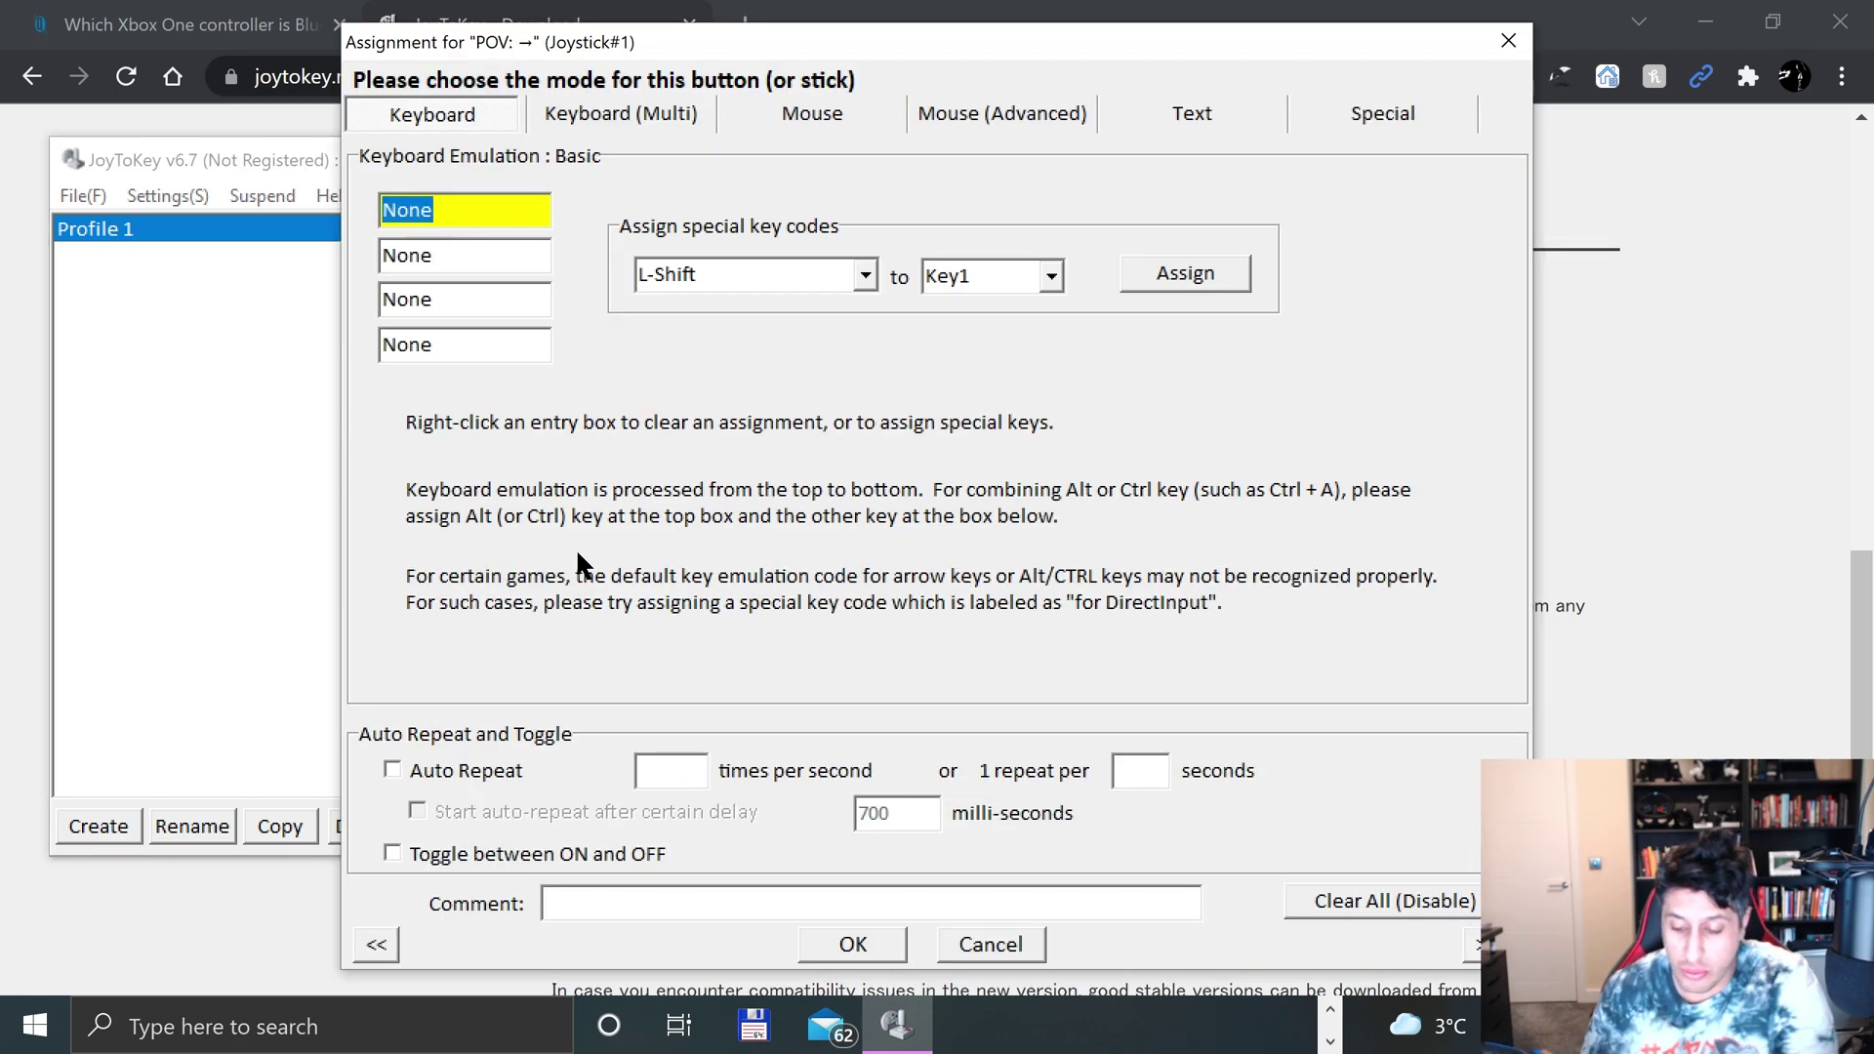
key(Right)
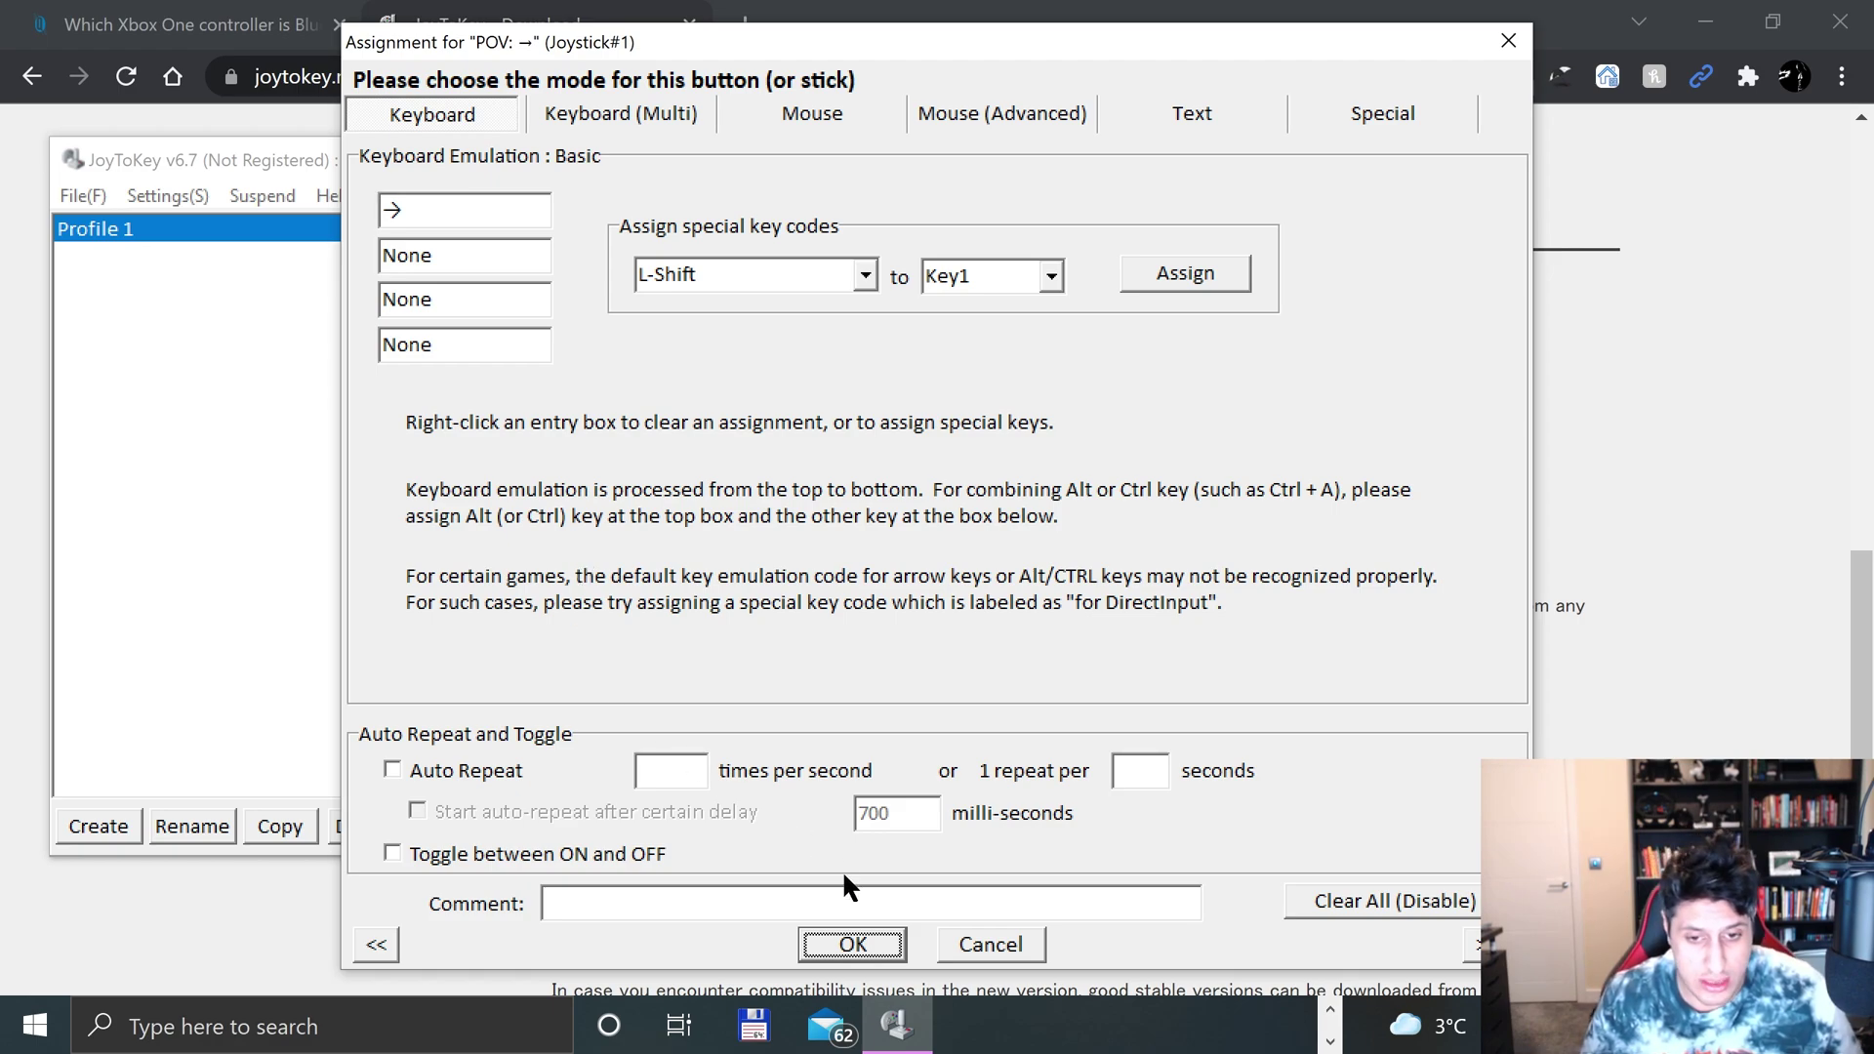
click(823, 939)
- Assign the Left arrow key to POV left and the Down arrow key to POV down on Joystick 1
double_click(566, 614)
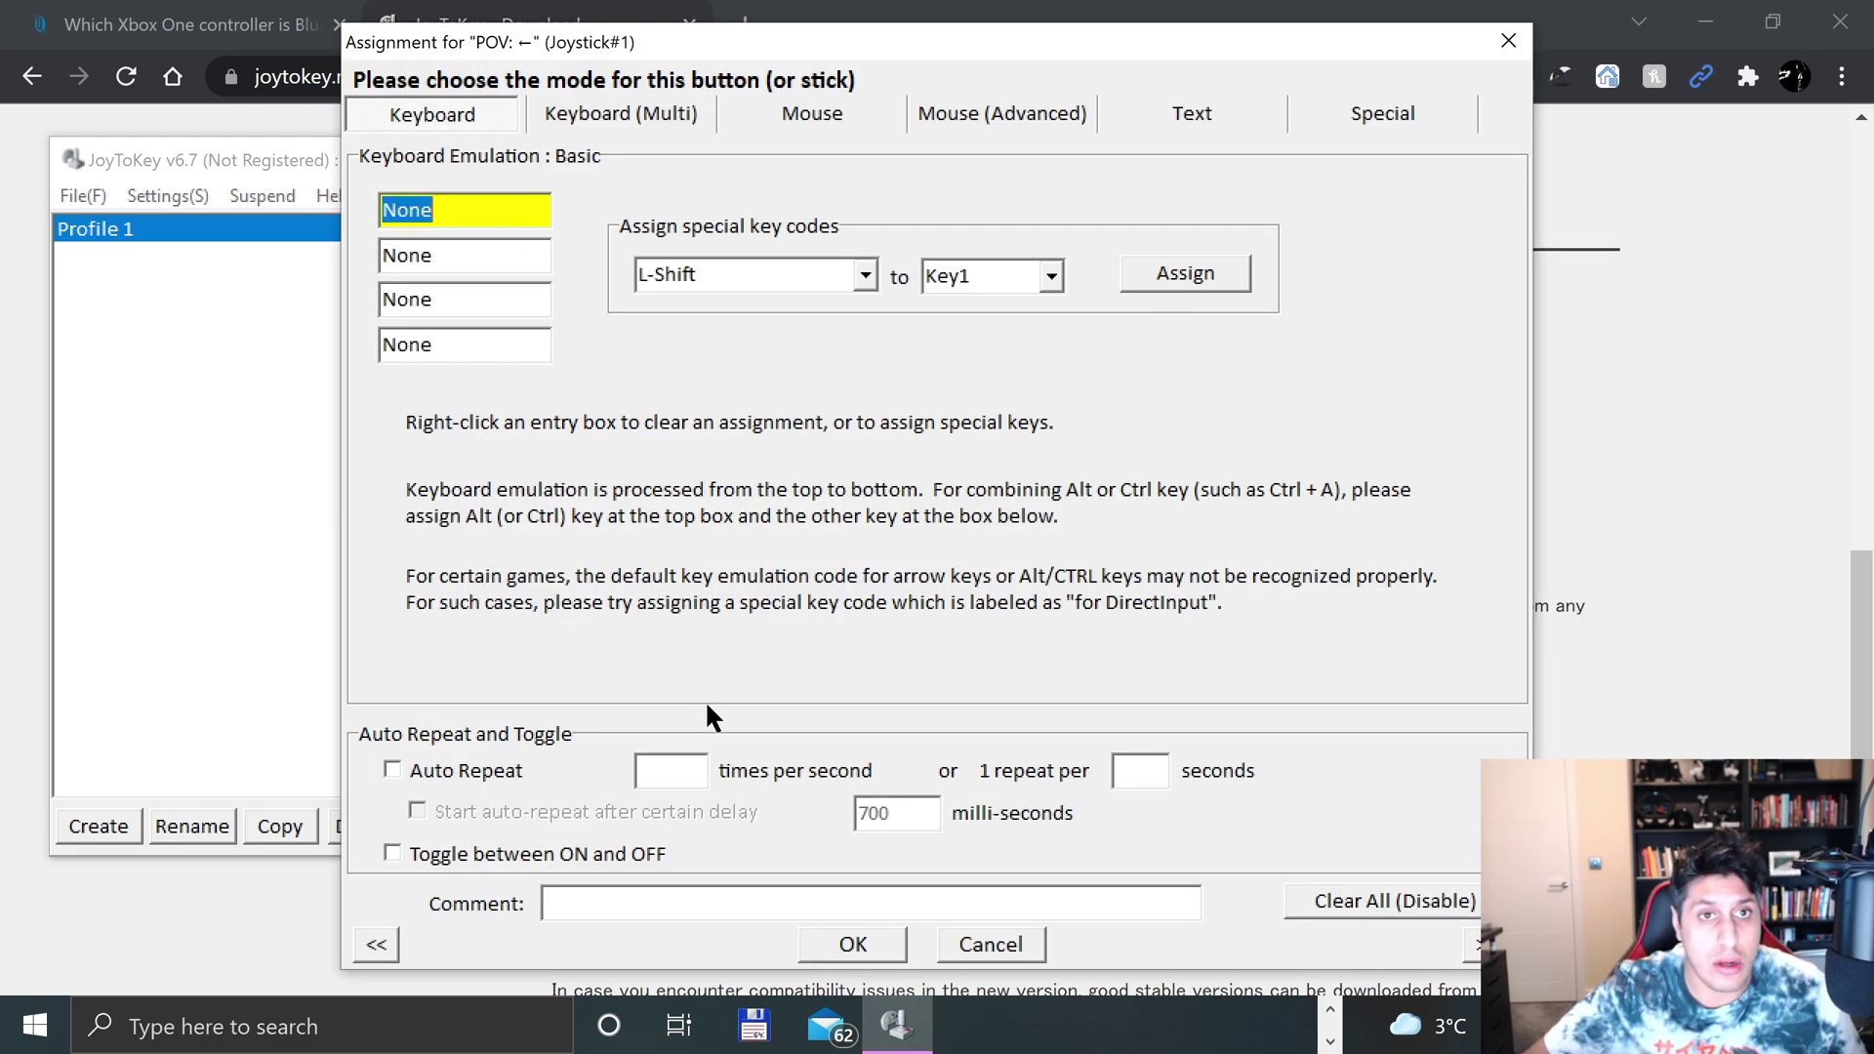
key(Left)
click(869, 943)
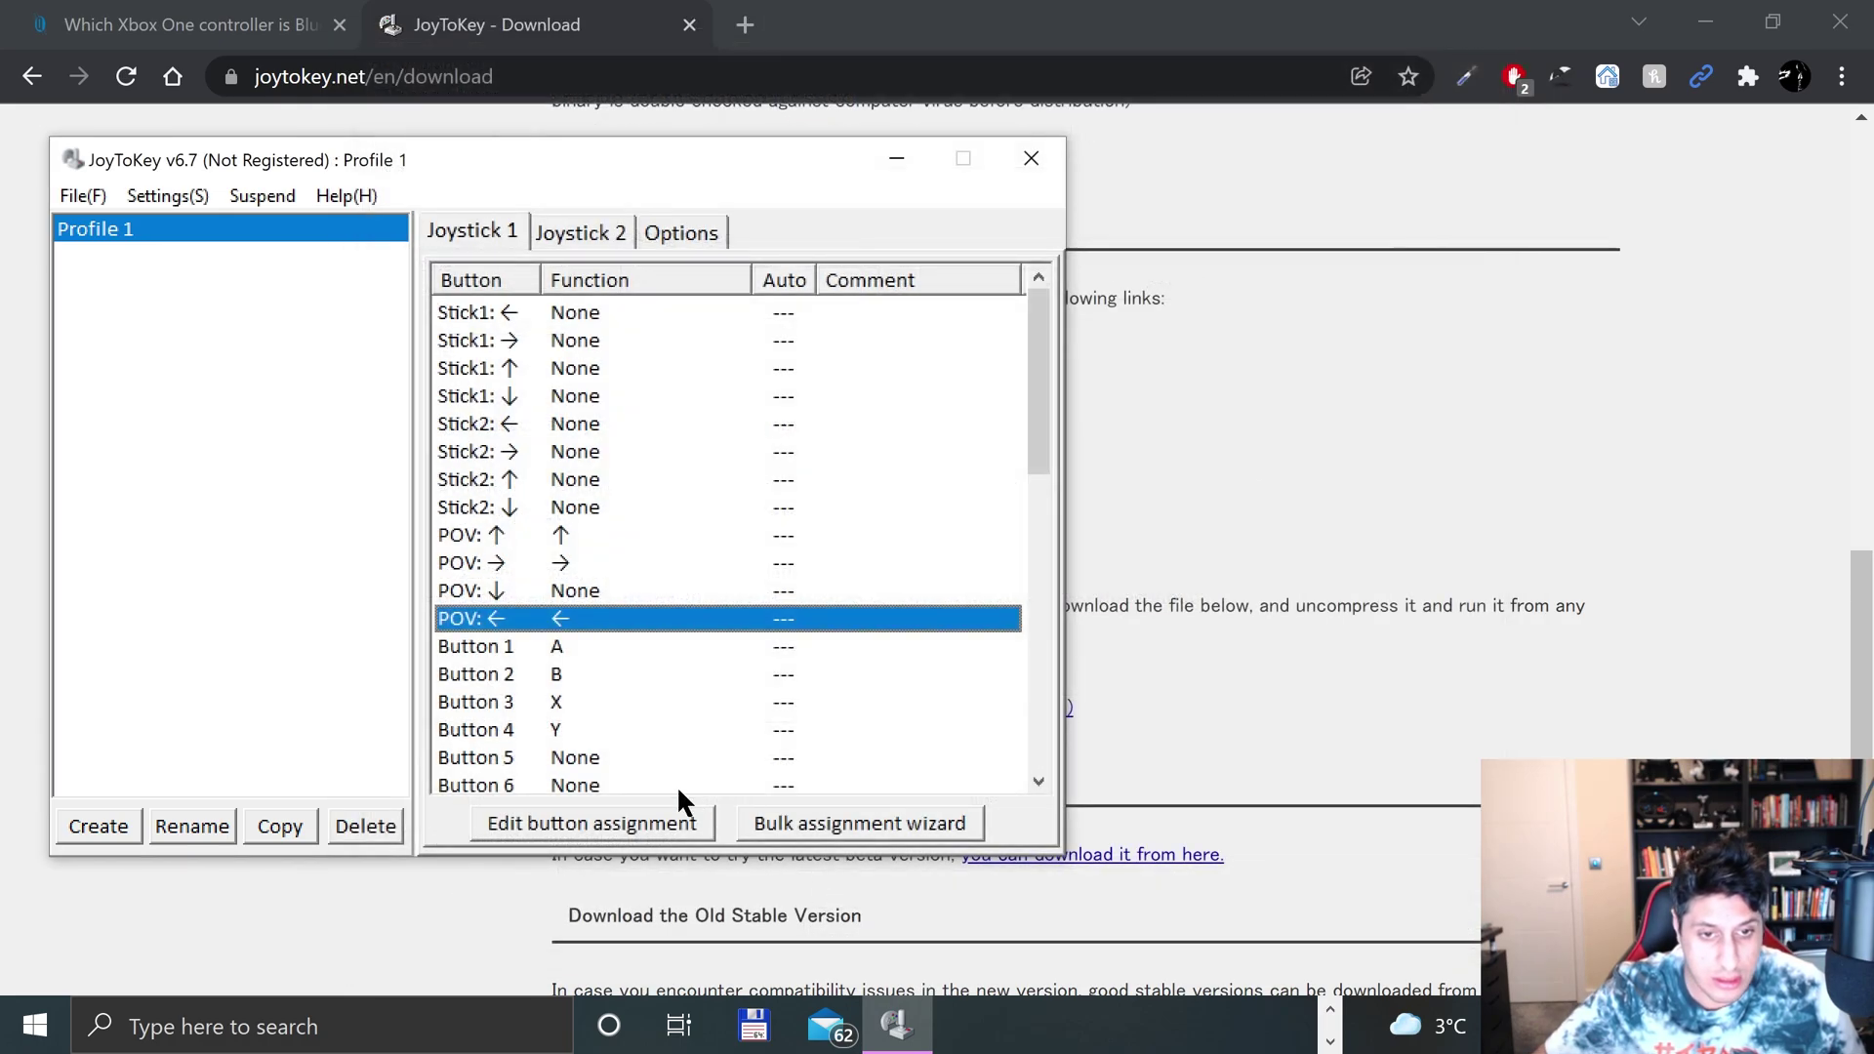
double_click(580, 591)
key(Down)
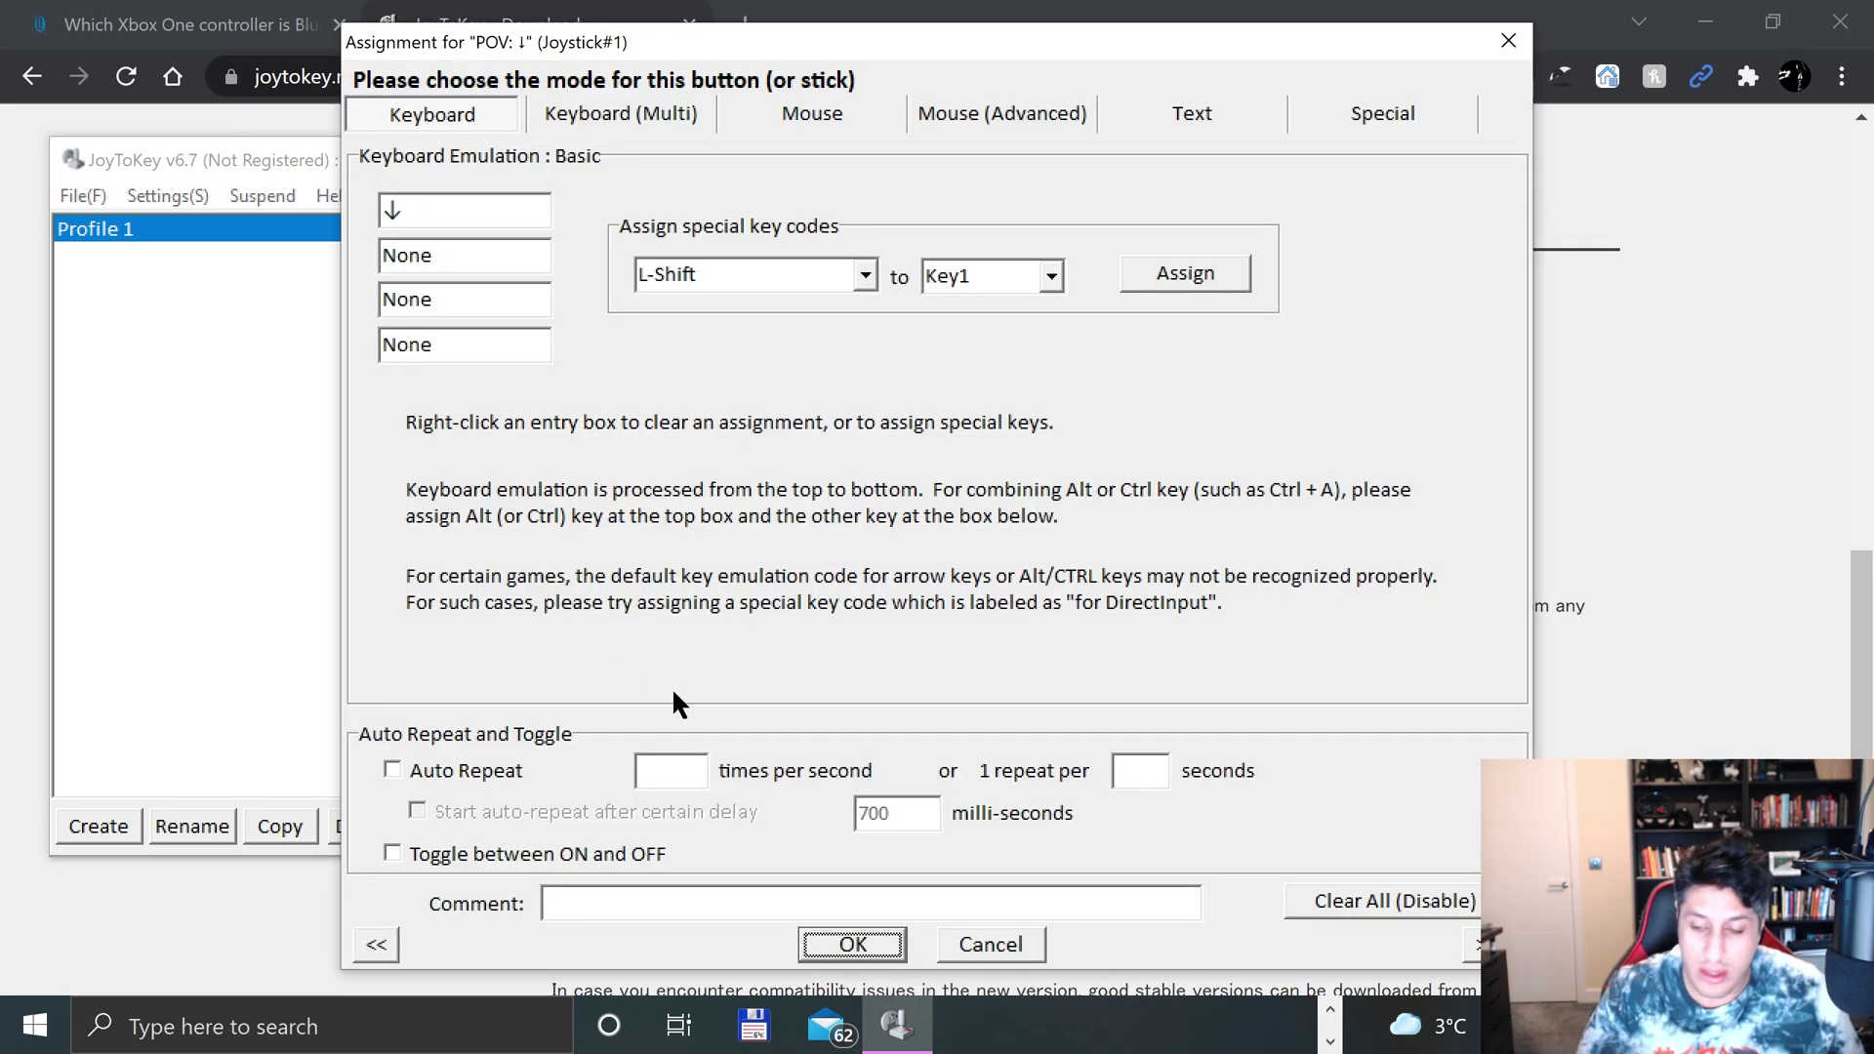
click(847, 943)
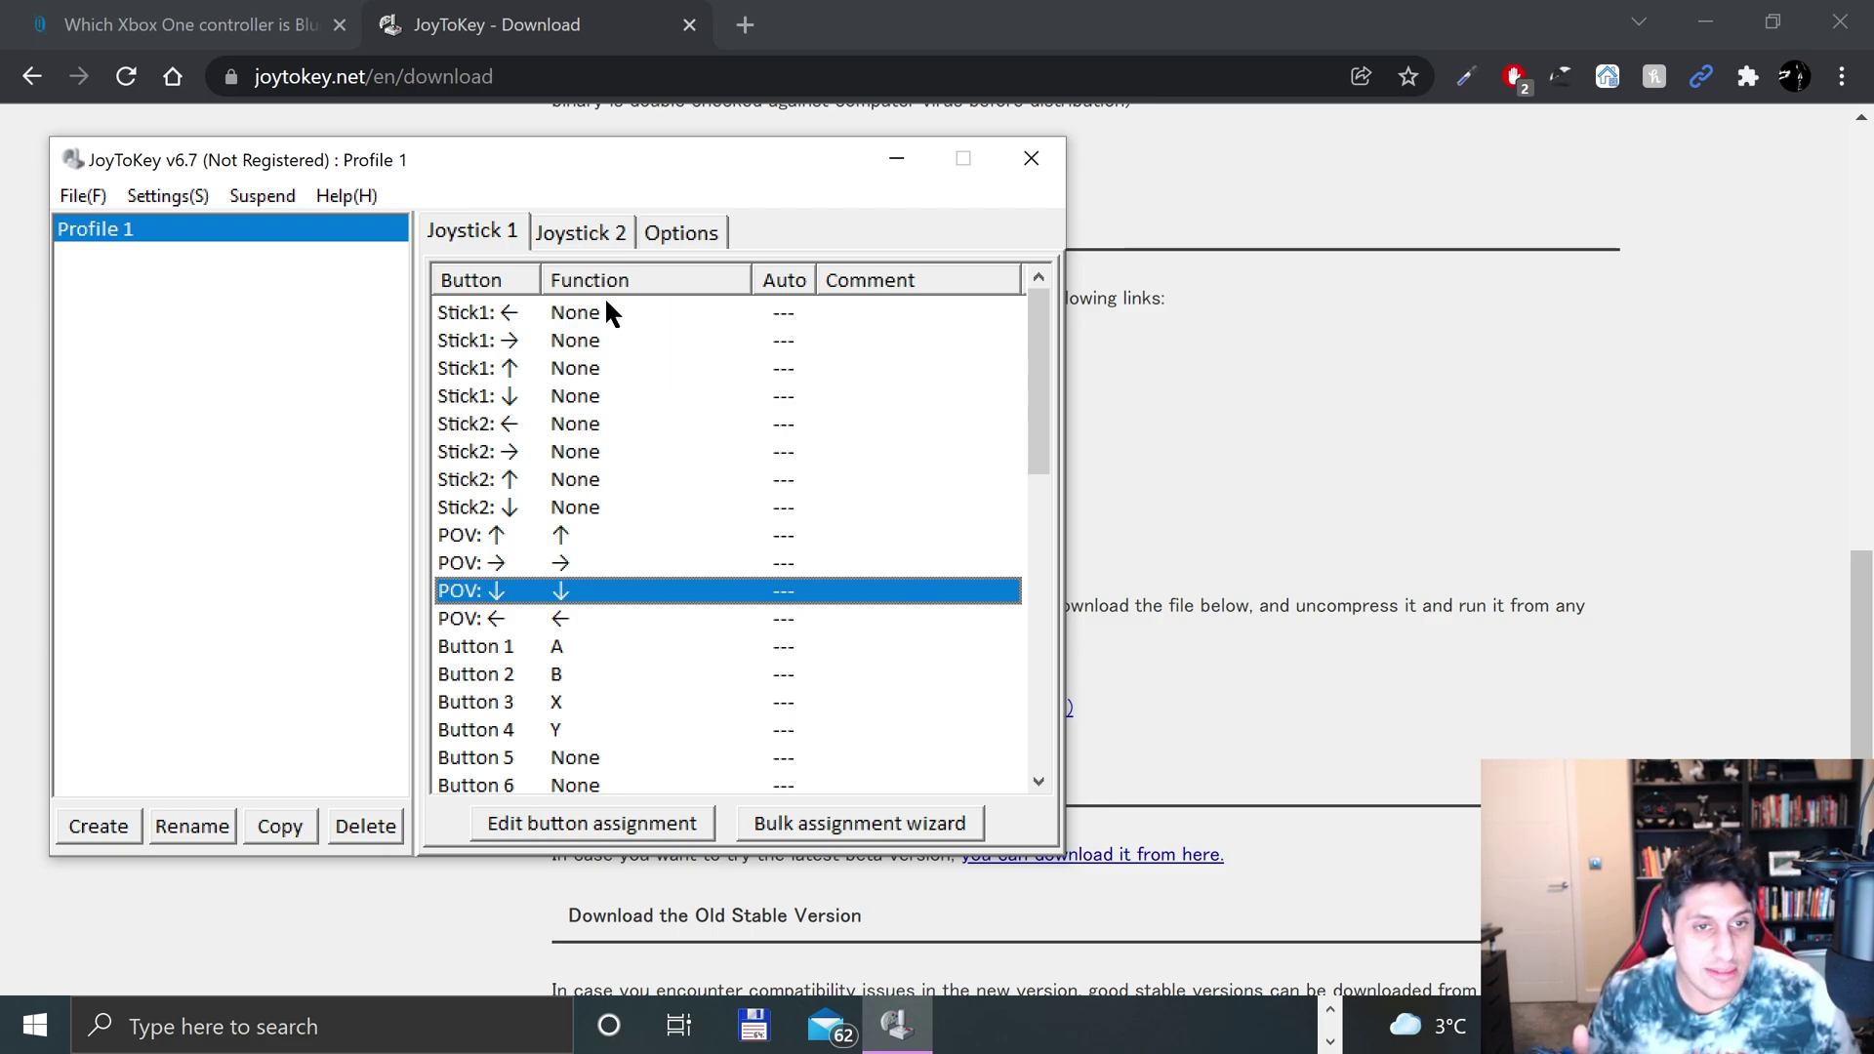
- Assign the A key to Stick1 left and the D key to Stick1 right on Joystick 1
click(607, 310)
double_click(607, 305)
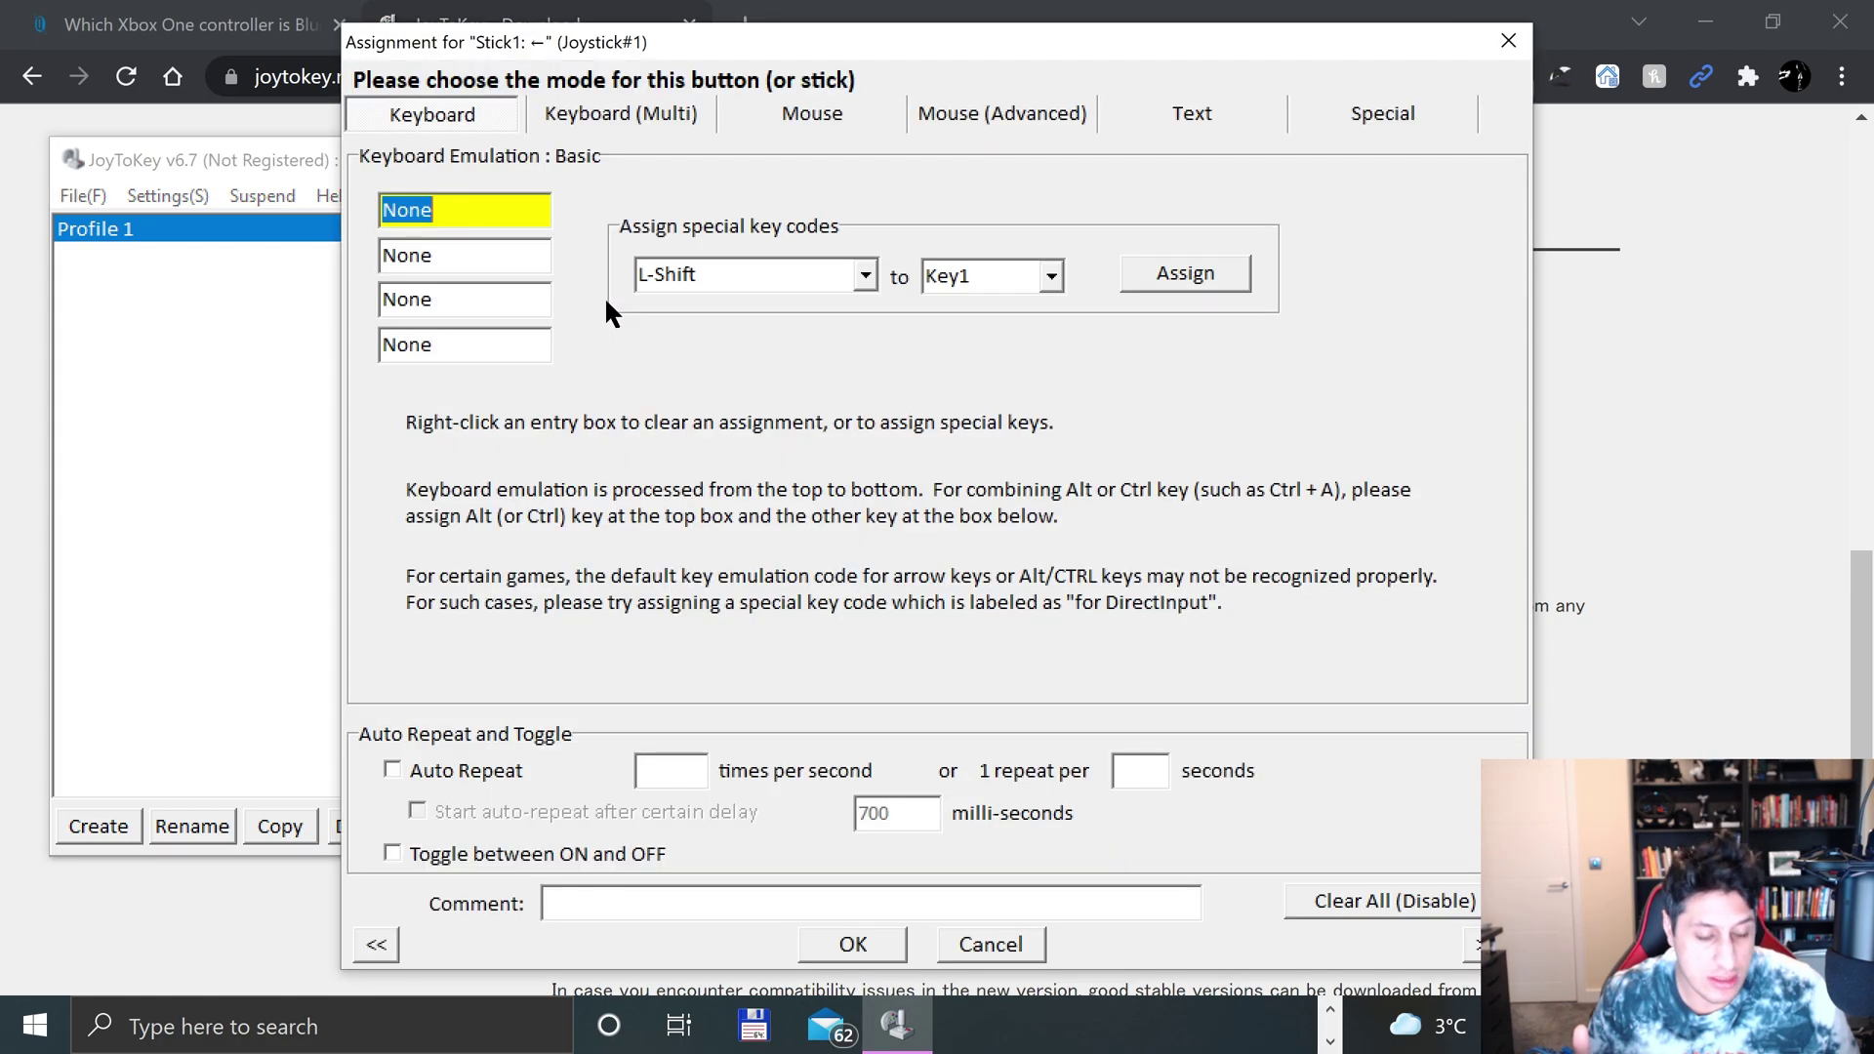
key(a)
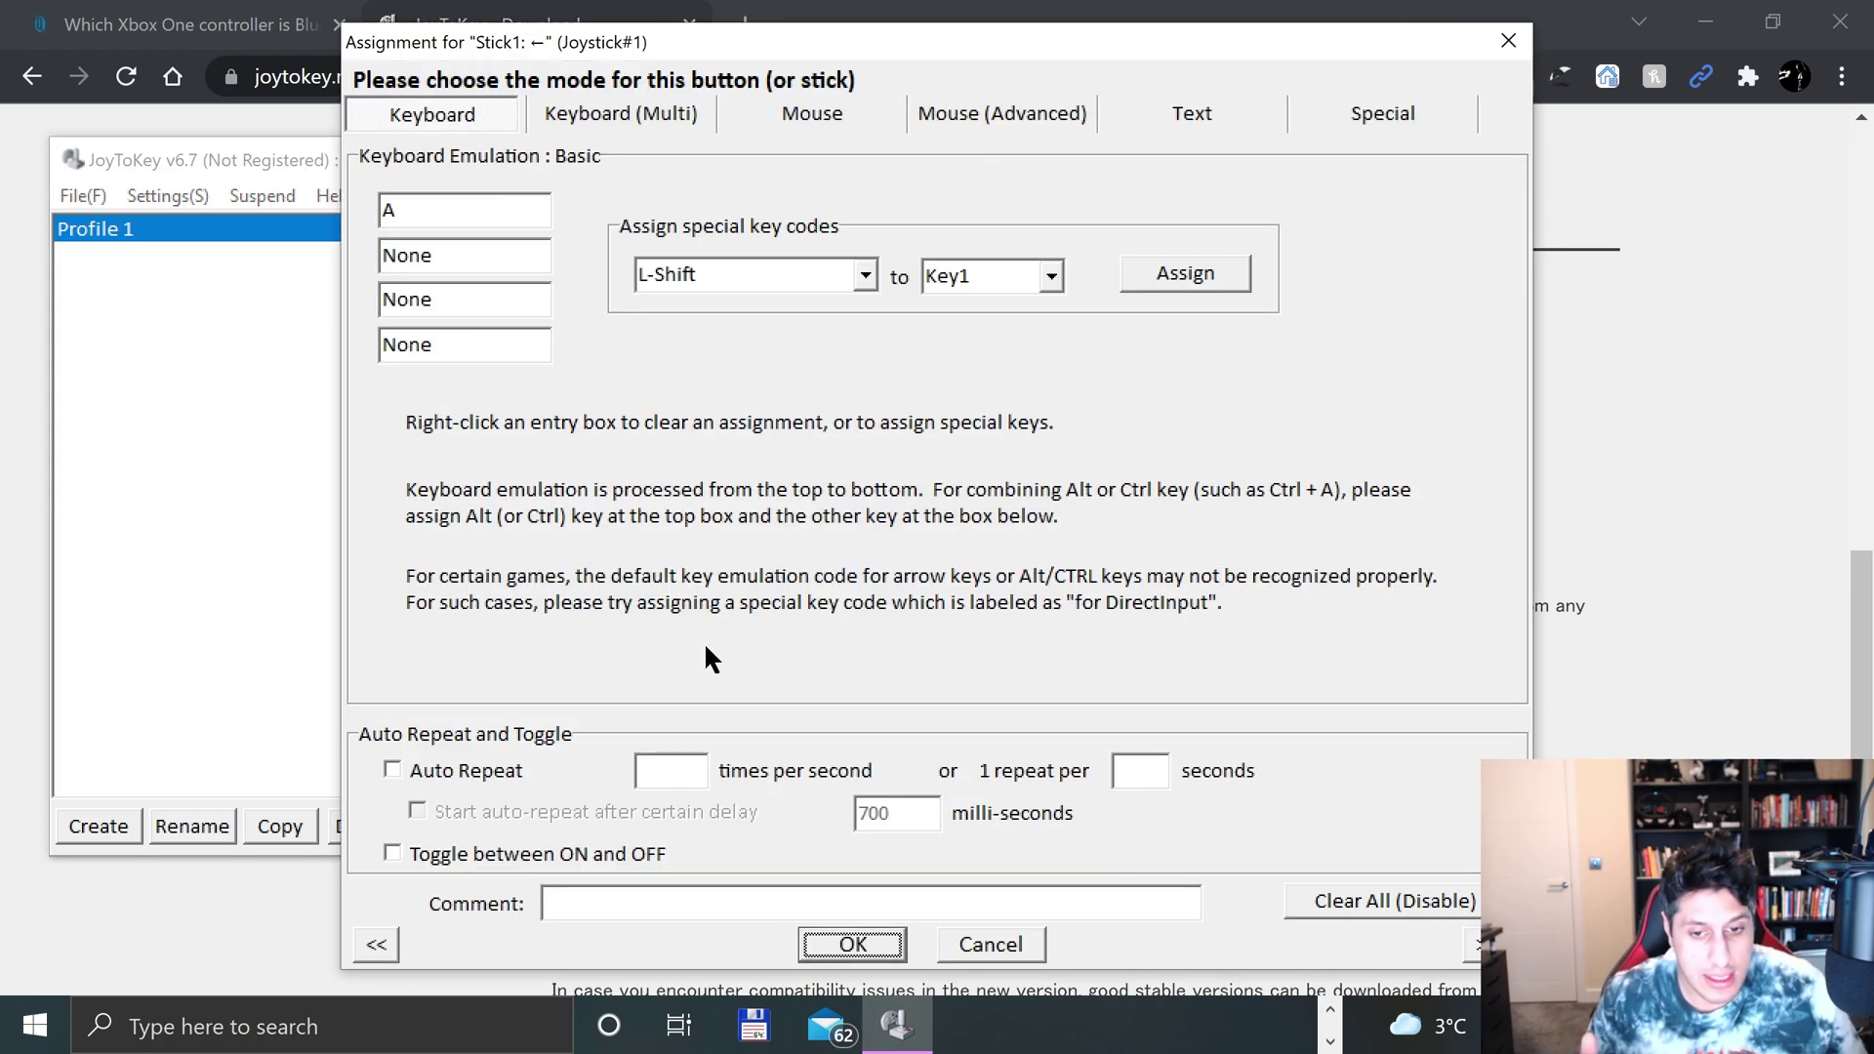
click(824, 943)
double_click(600, 341)
key(d)
click(868, 944)
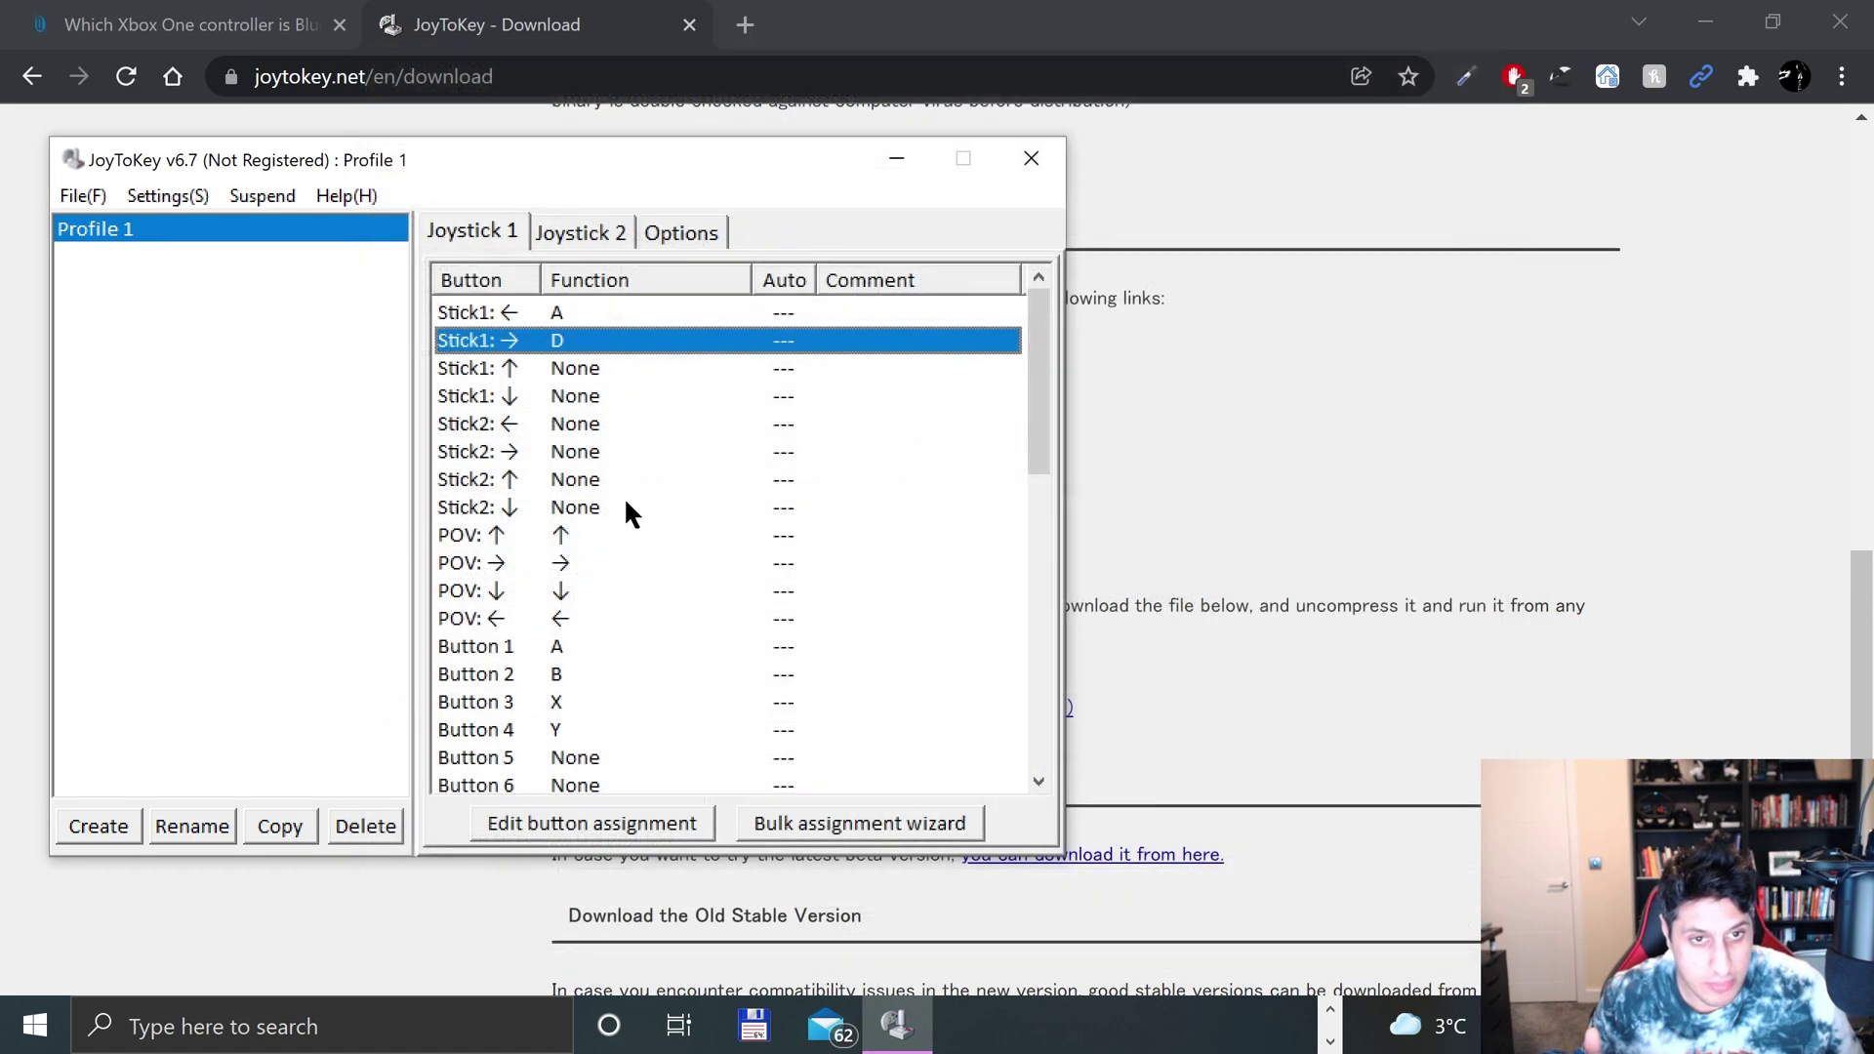
- Assign the W key to Stick1 up and the S key to Stick1 down on Joystick 1
double_click(558, 367)
key(w)
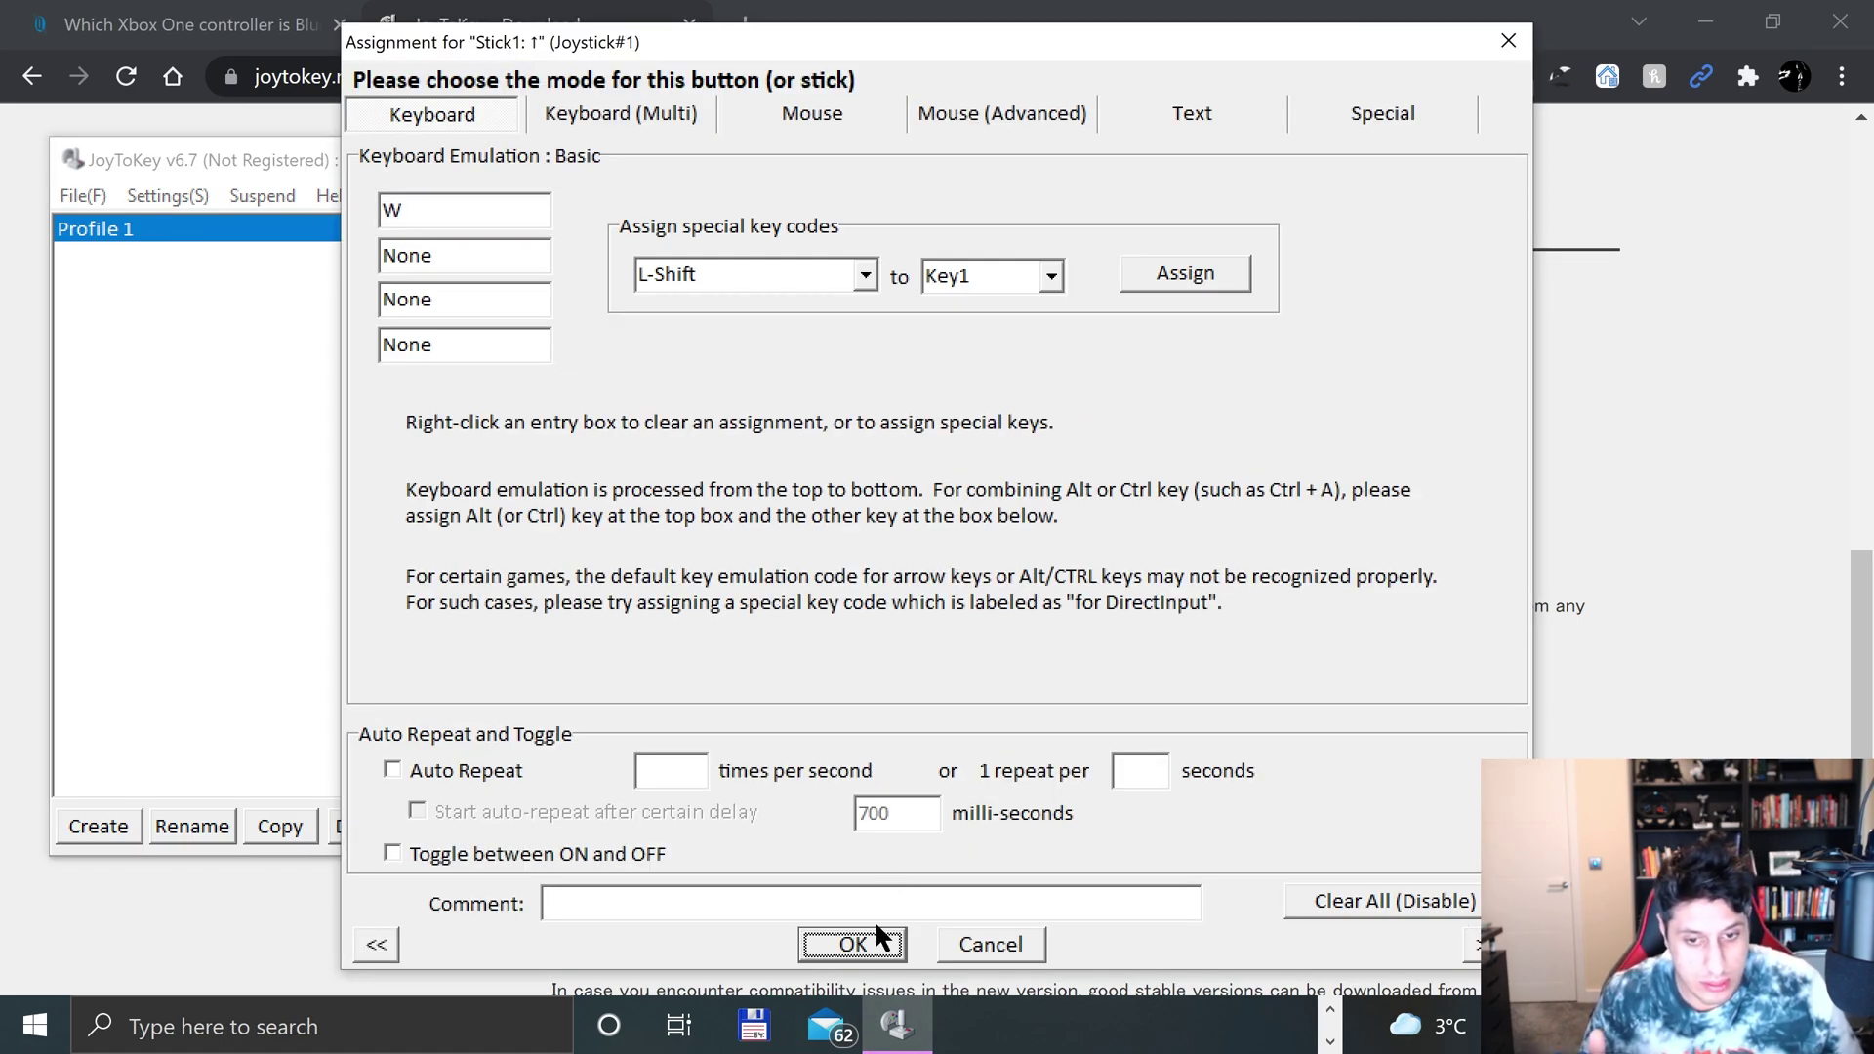
click(849, 943)
double_click(582, 396)
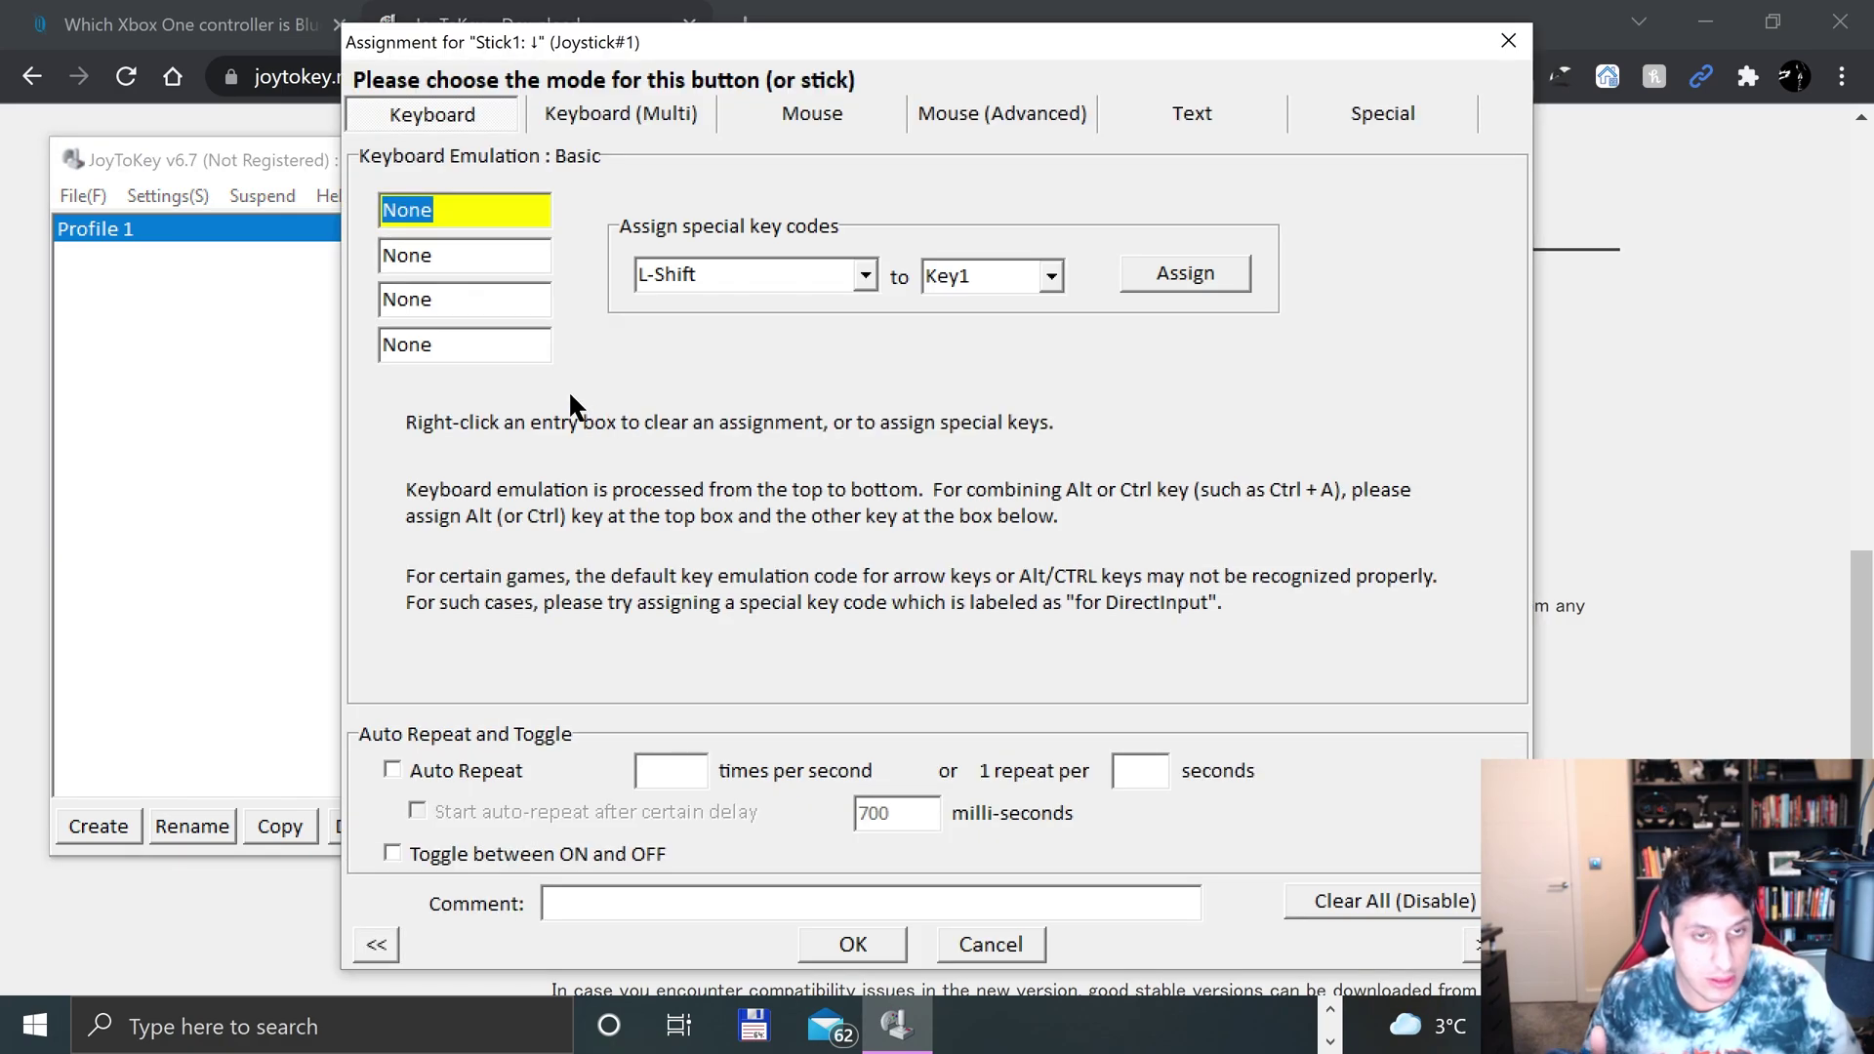
key(s)
click(851, 942)
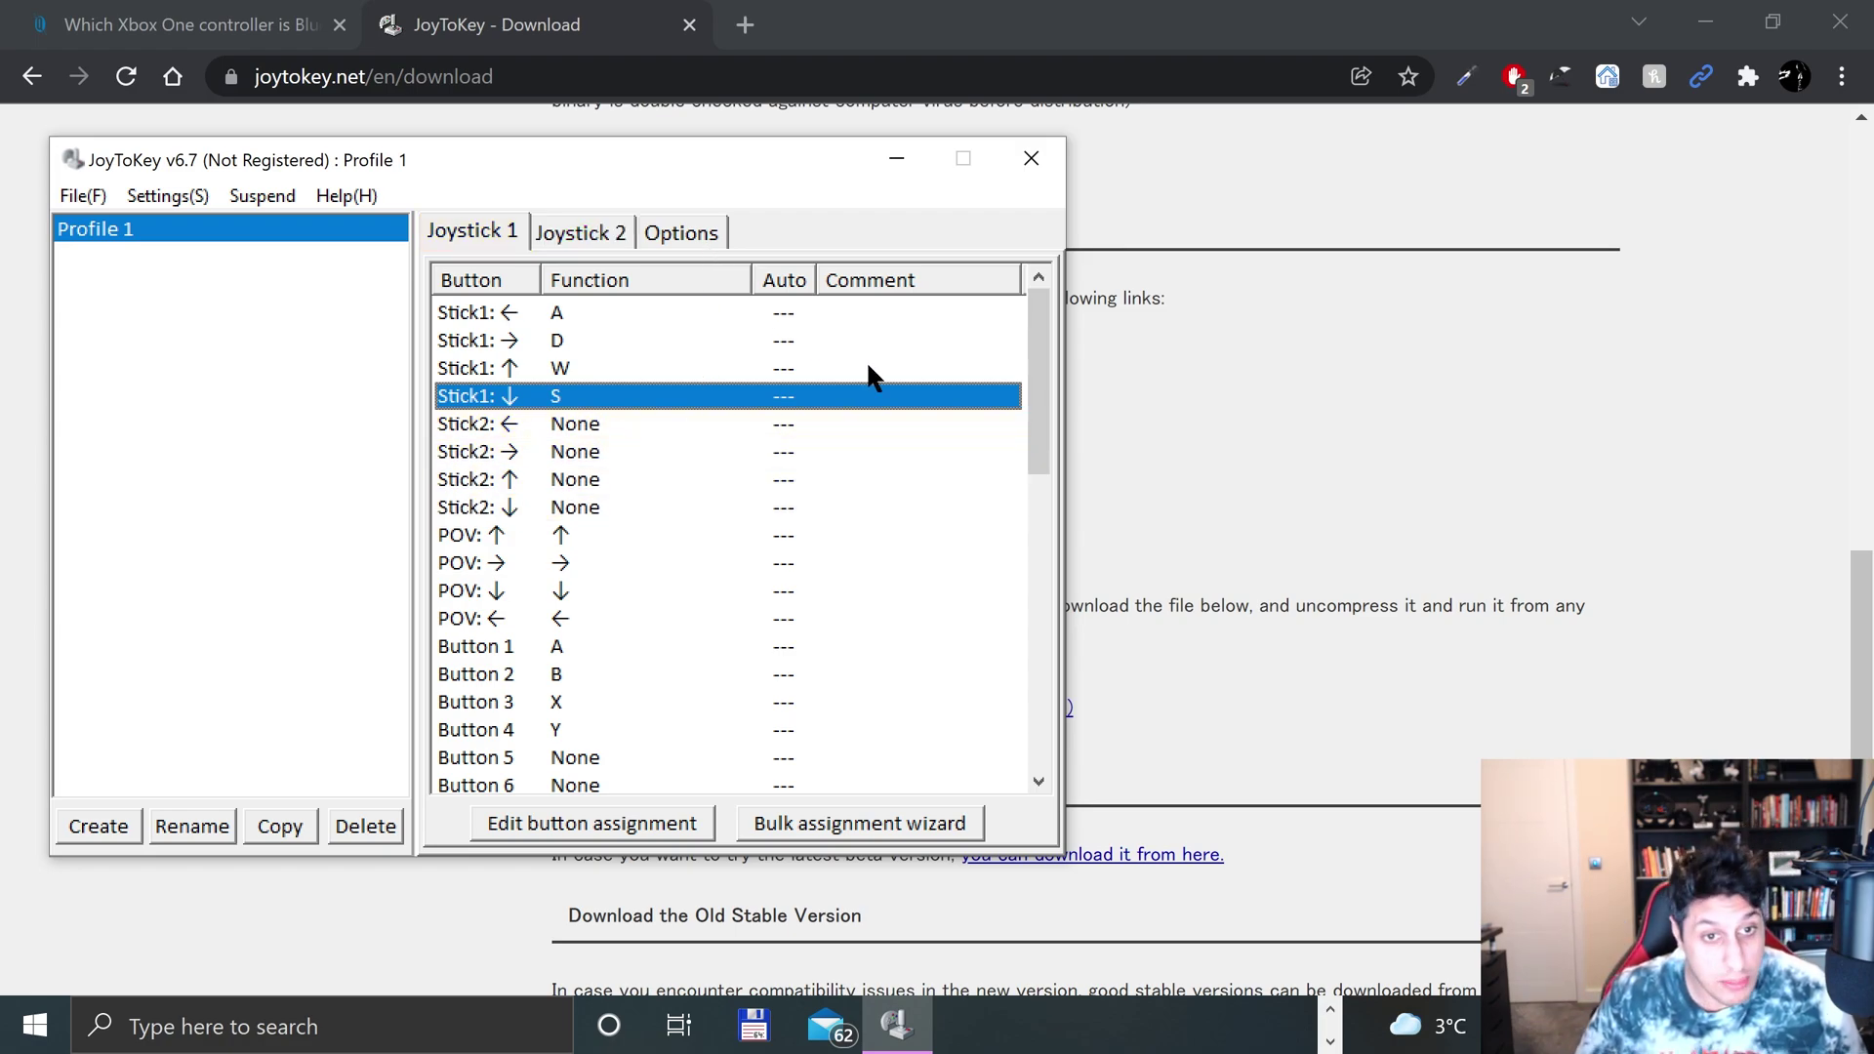
- Assign Numpad 4 to Stick2 left and Numpad 6 to Stick2 right on Joystick 1
double_click(558, 422)
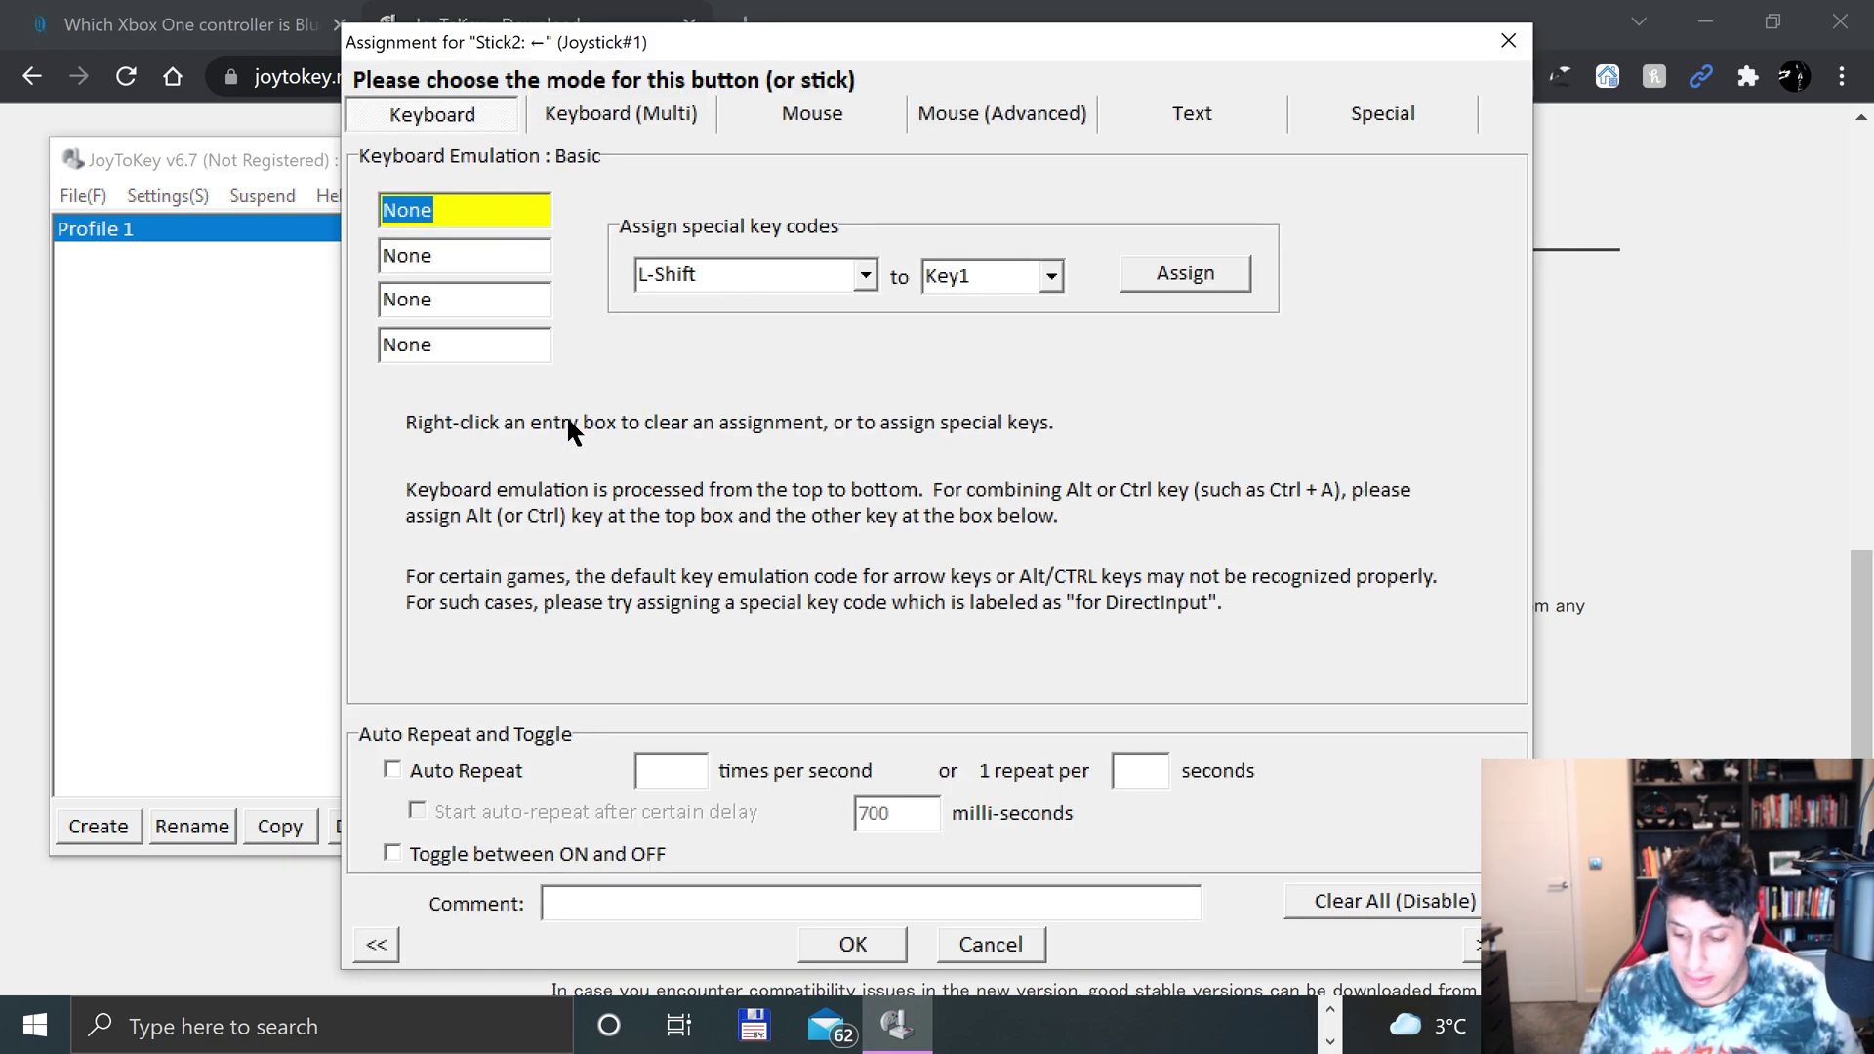
key(KP_4)
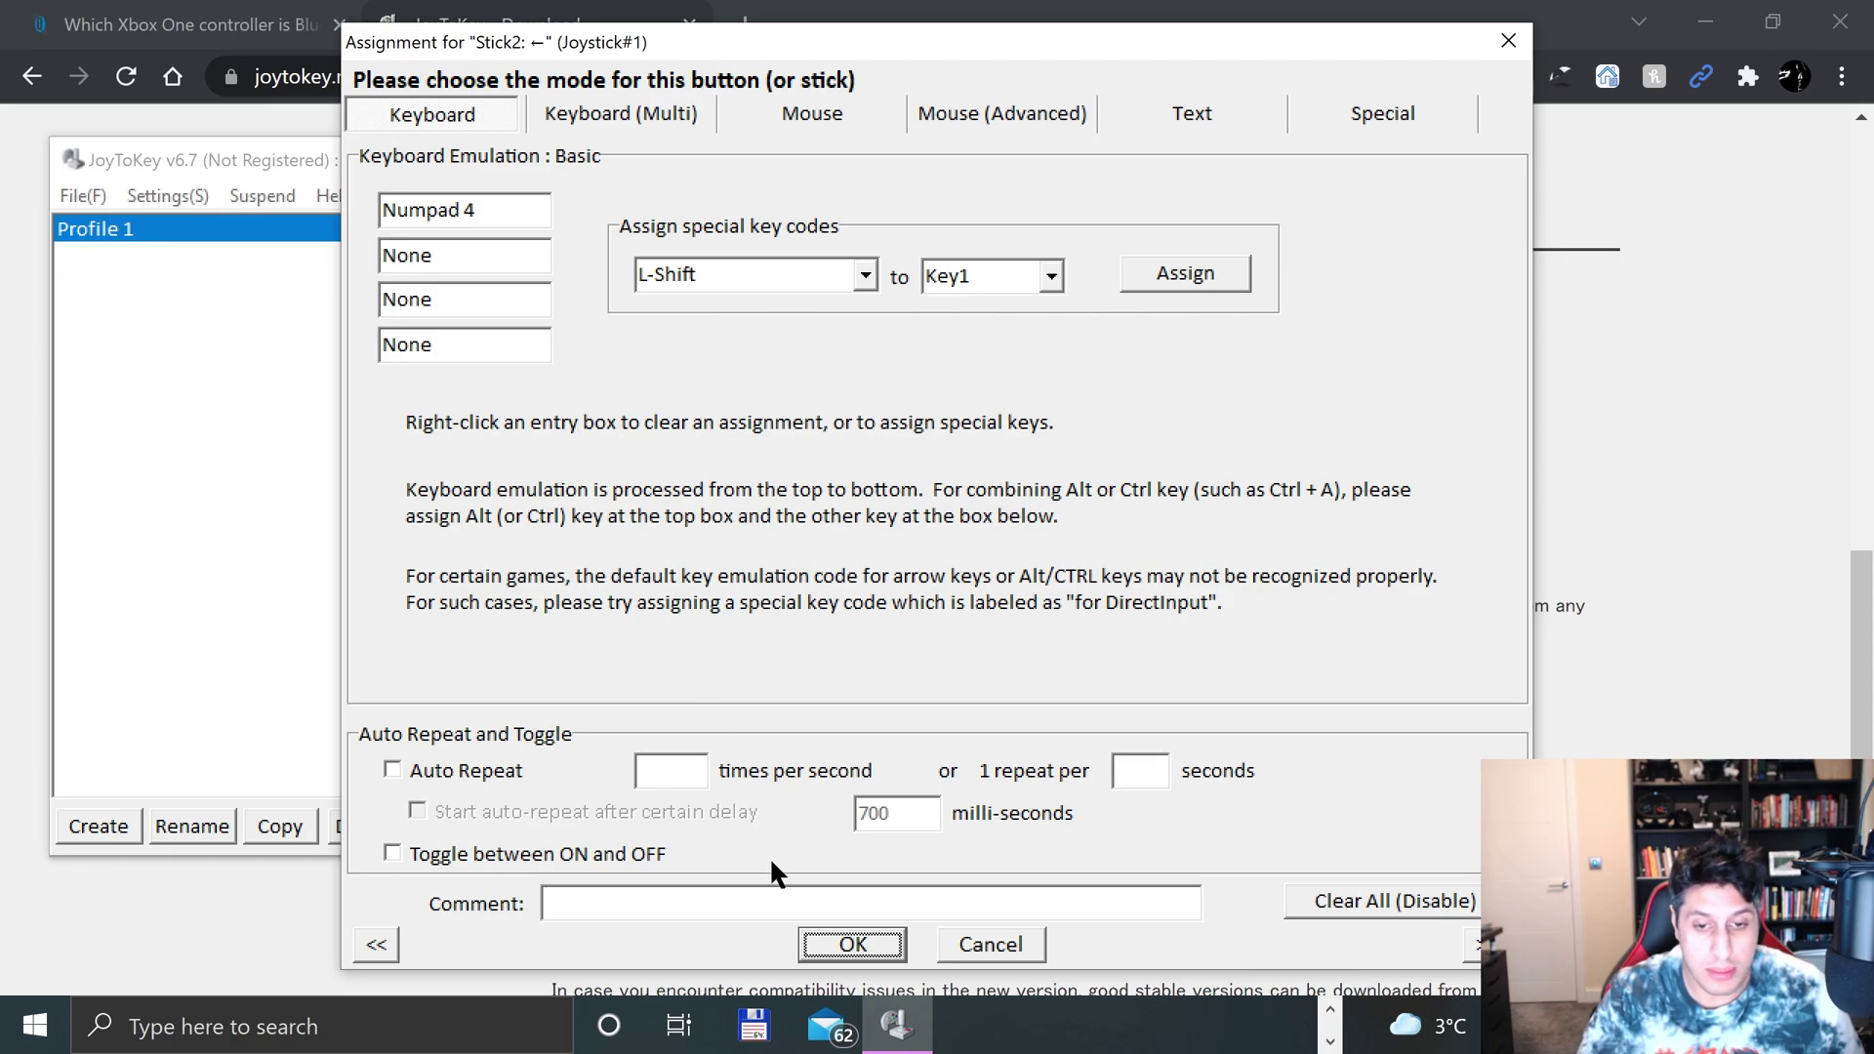
click(849, 944)
double_click(601, 448)
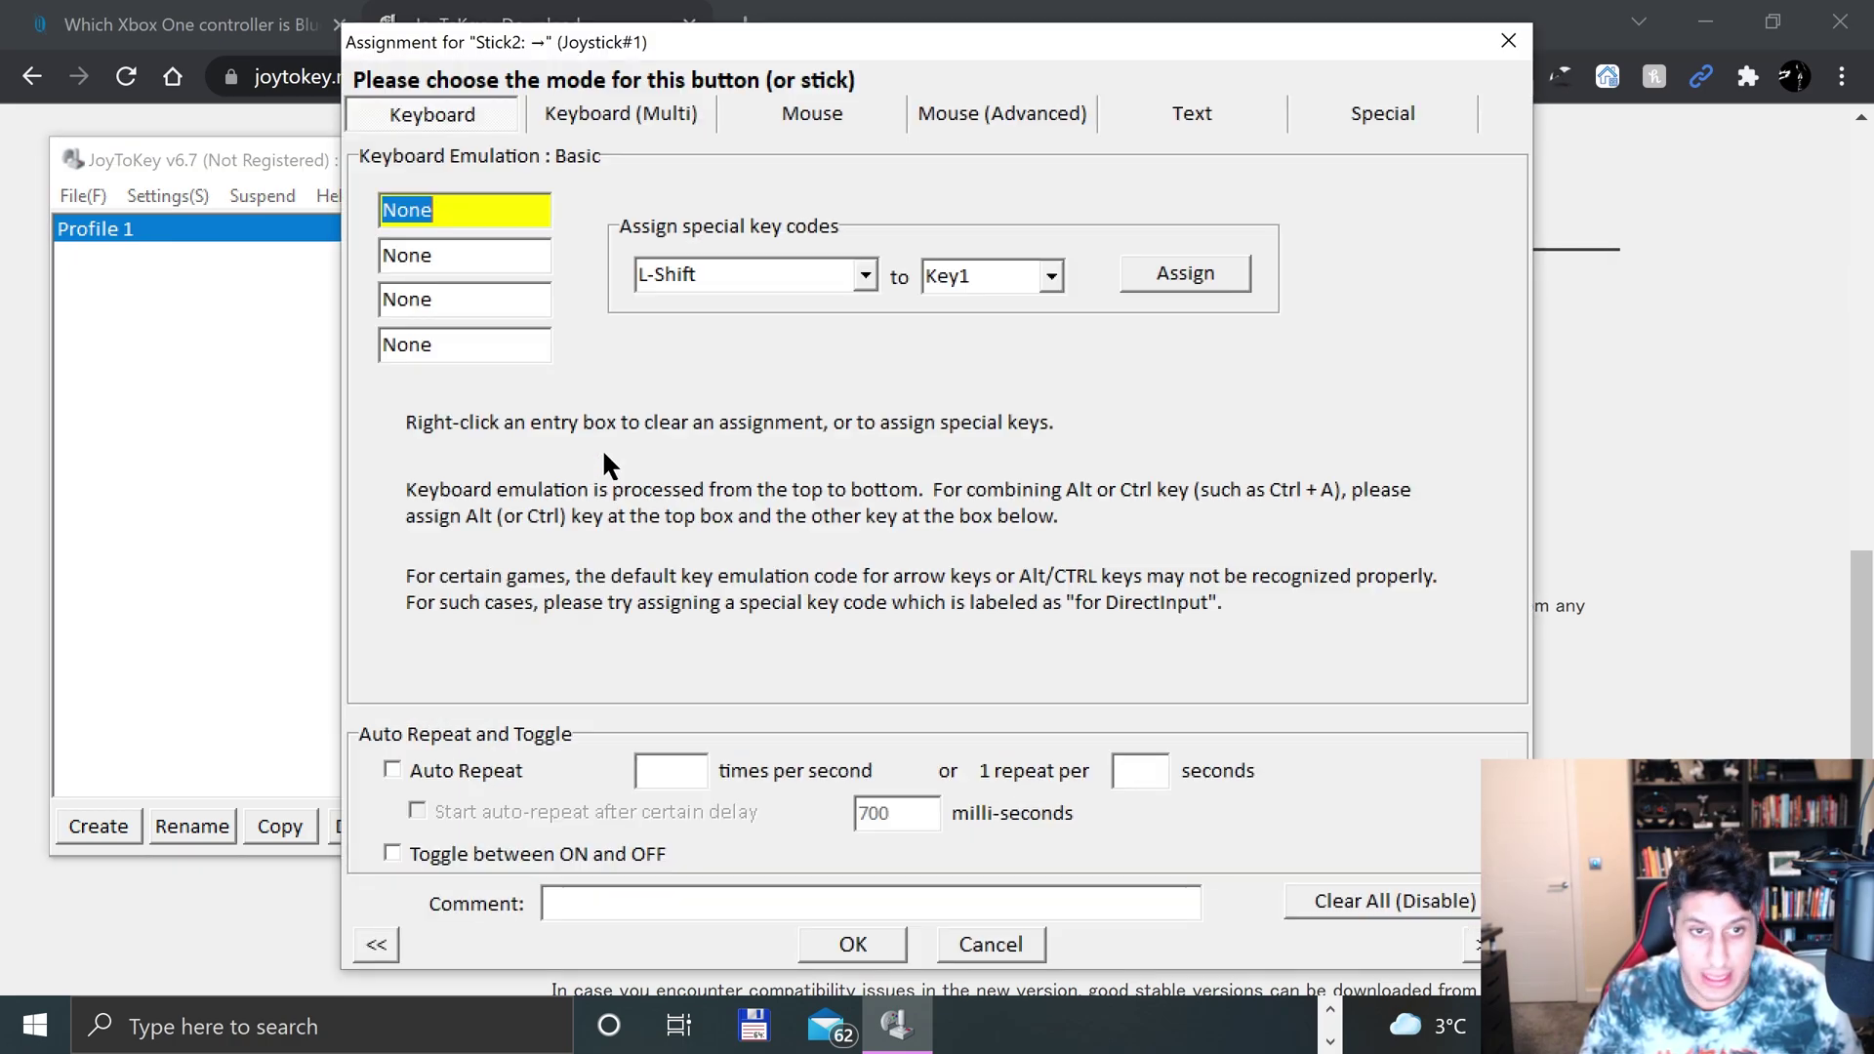
key(KP_6)
click(837, 940)
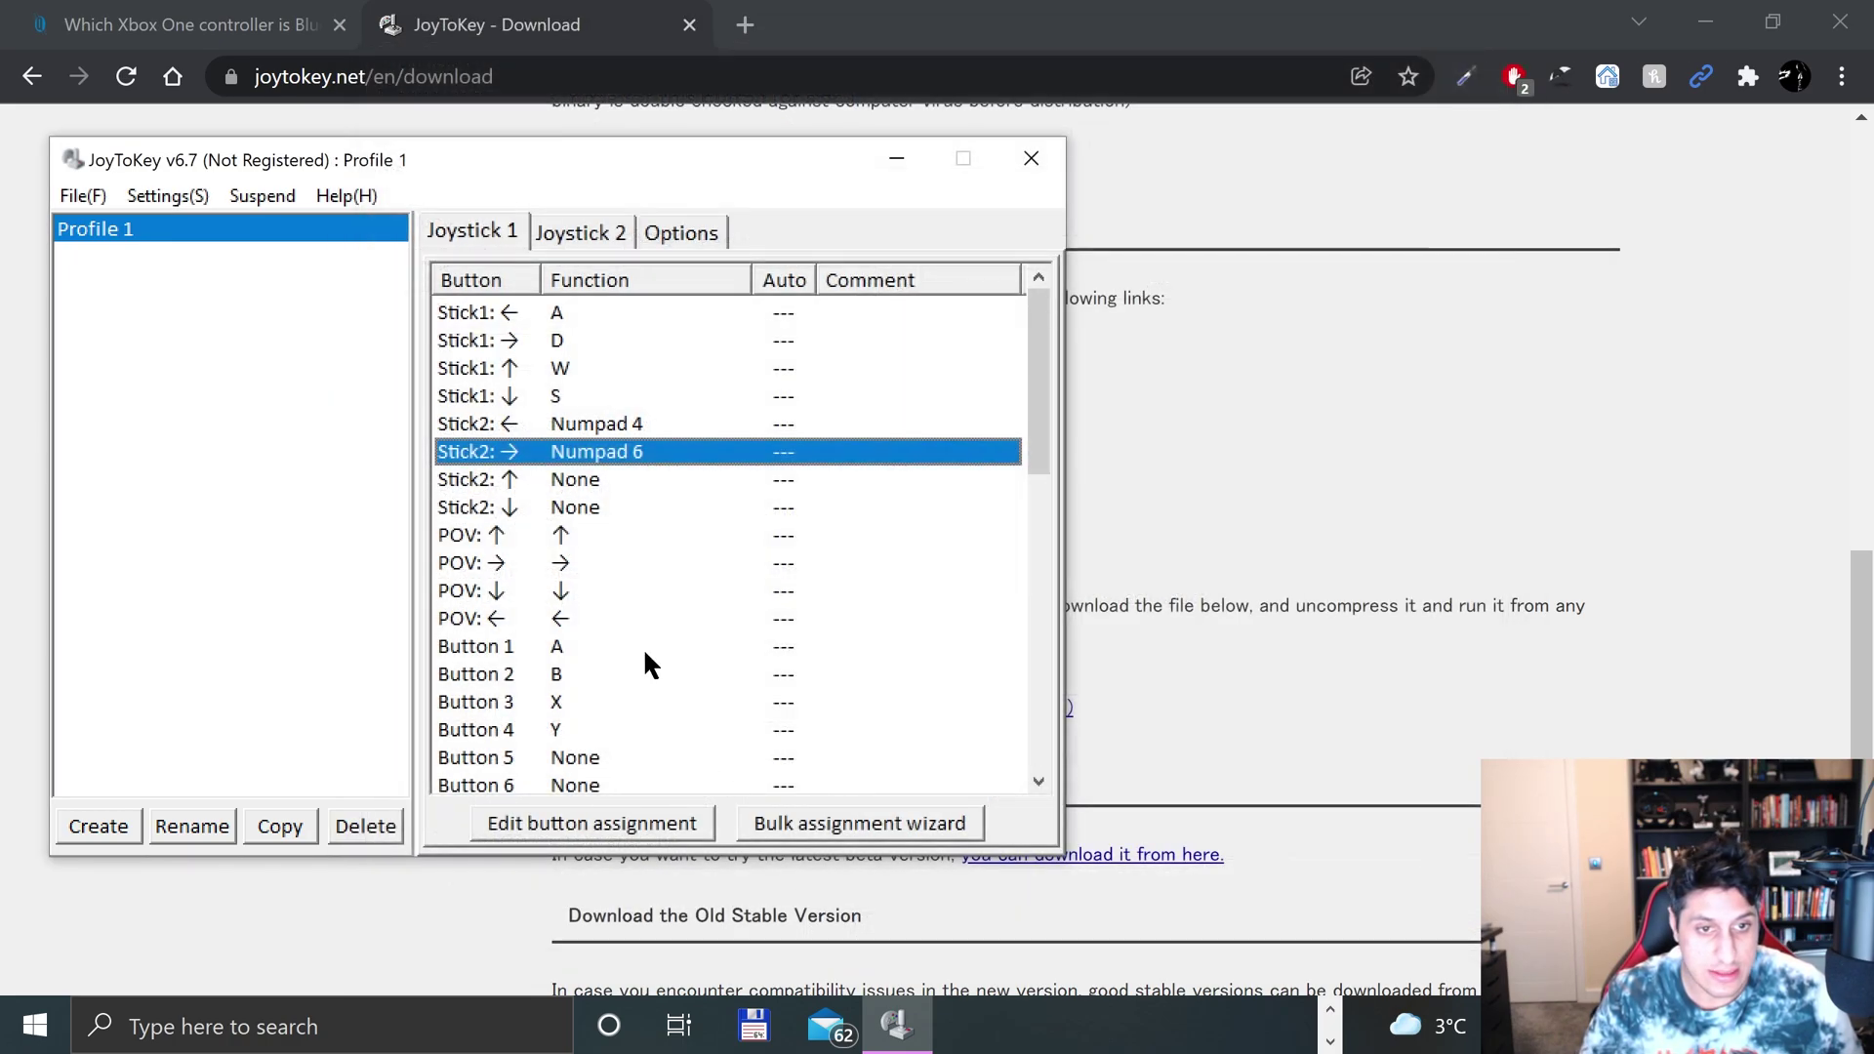
- Assign Numpad 8 to Stick2 up and Numpad 2 to Stick2 down on Joystick 1
double_click(597, 485)
key(KP_8)
click(824, 936)
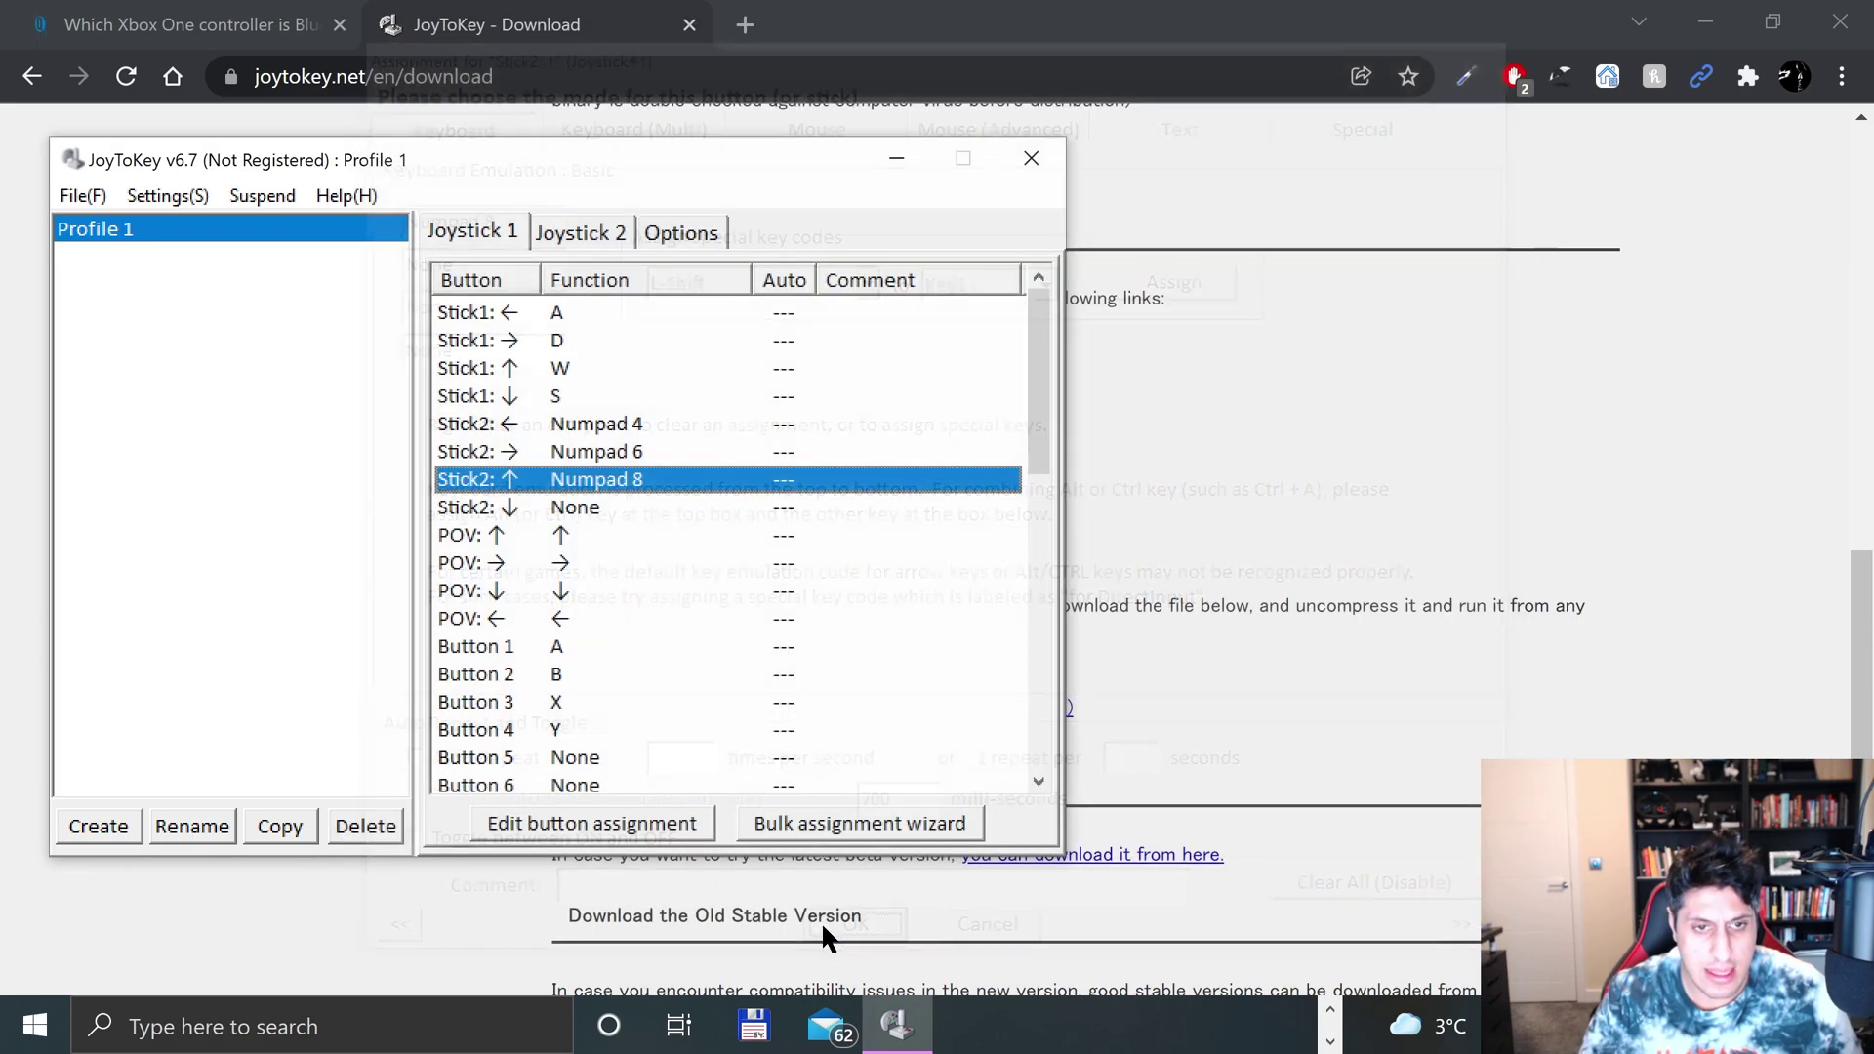
double_click(595, 504)
key(KP_2)
click(845, 944)
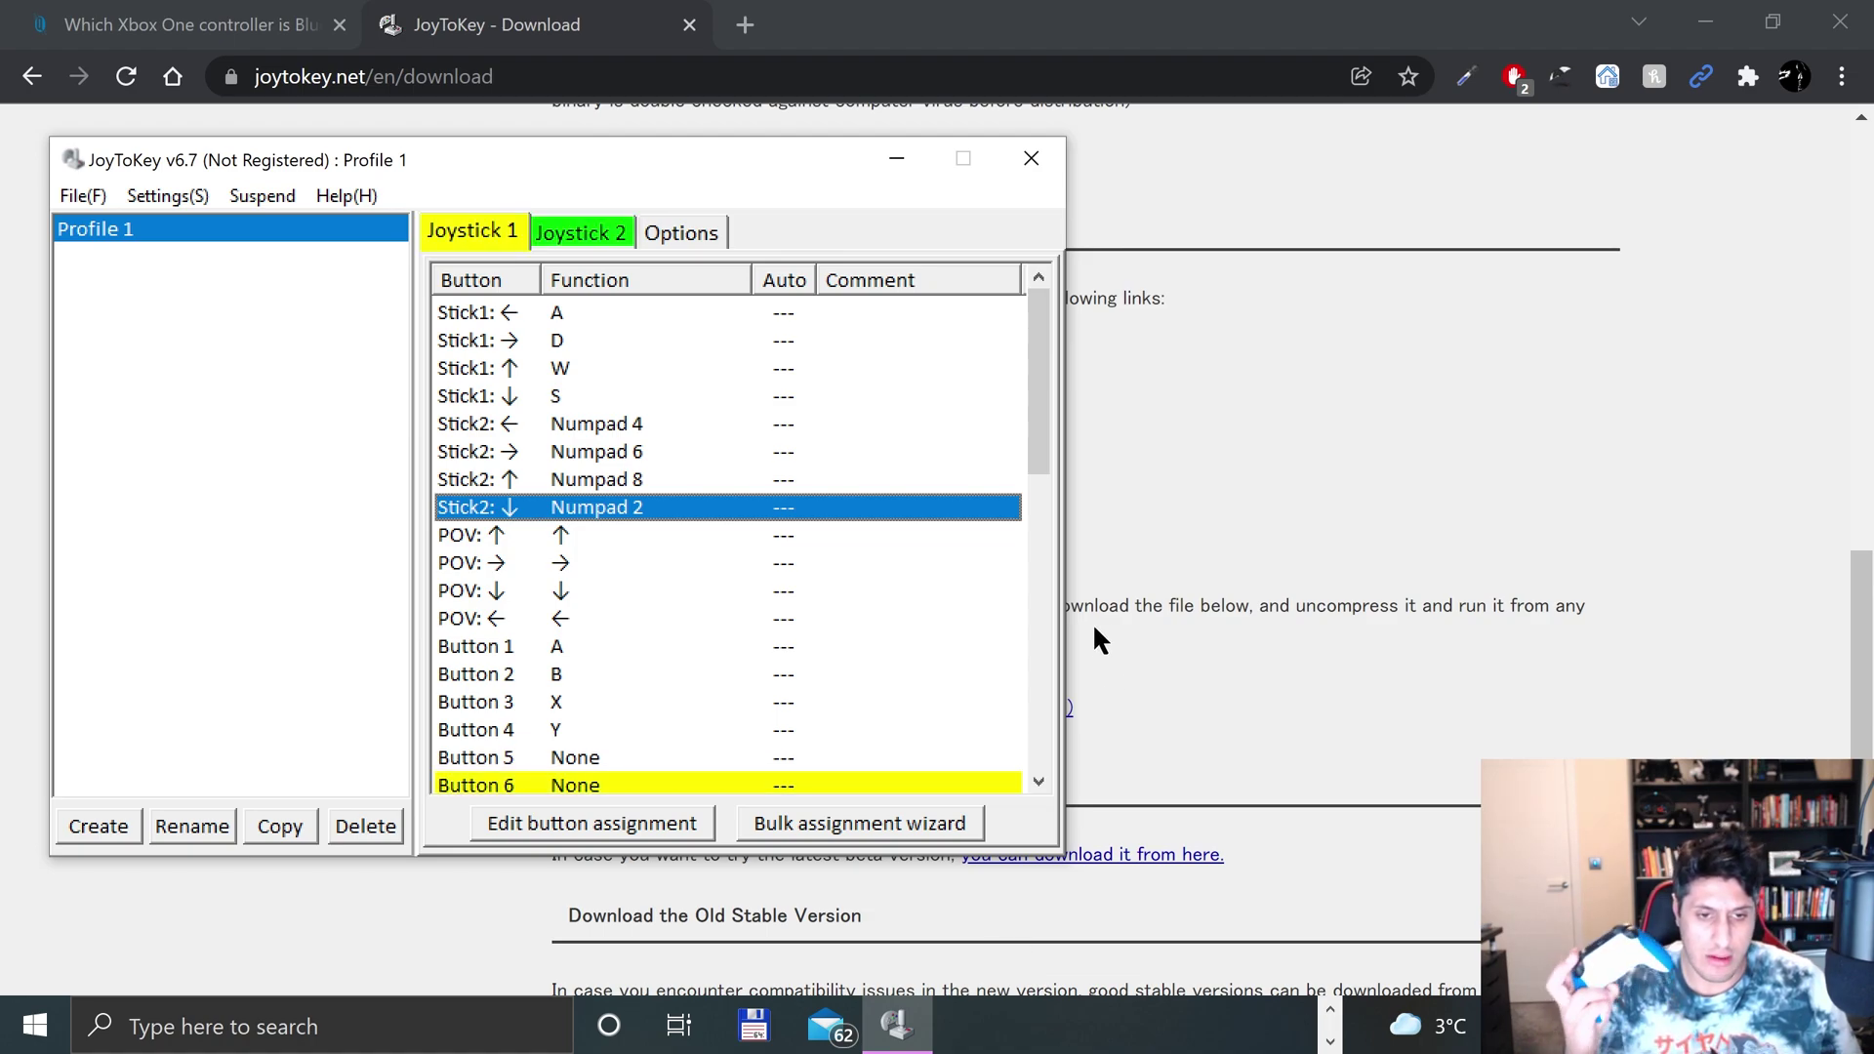
- Assign the PageUp key to Button 6 and the PageDown key to Button 12 of Joystick 1
scroll(884, 525, down, 1)
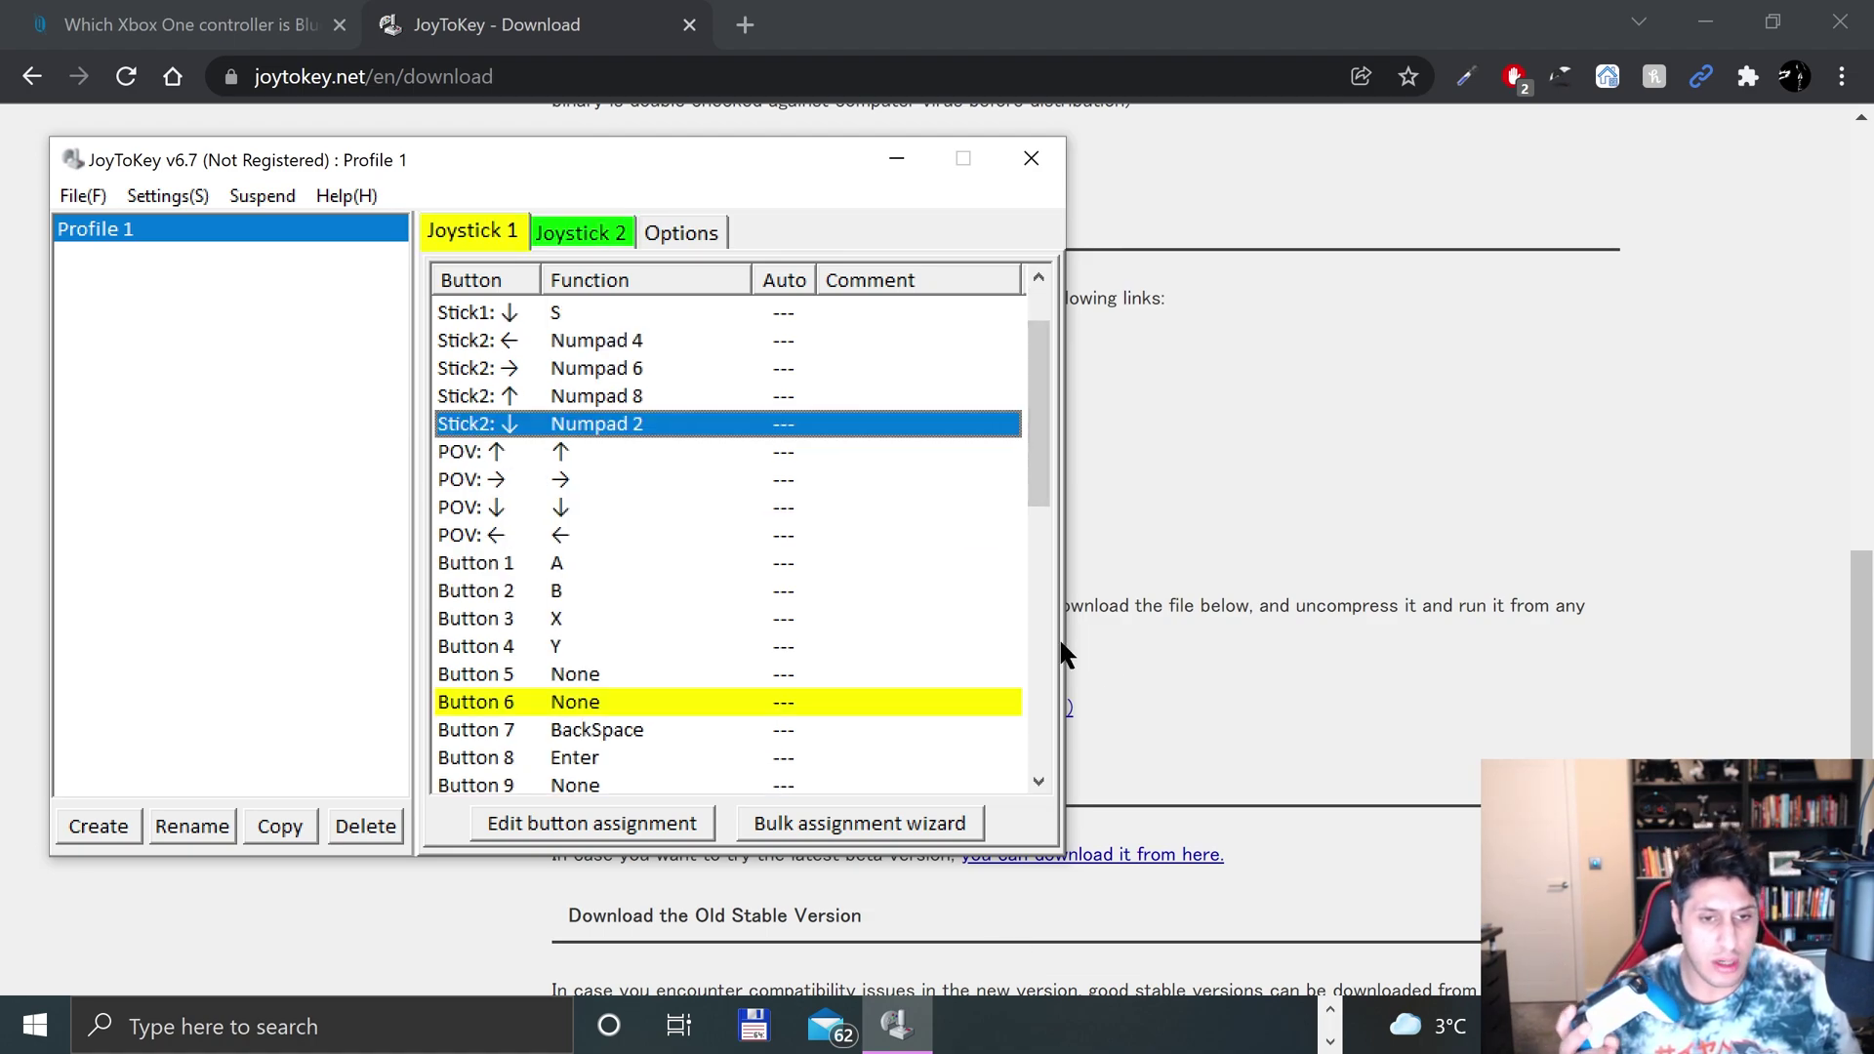
double_click(573, 697)
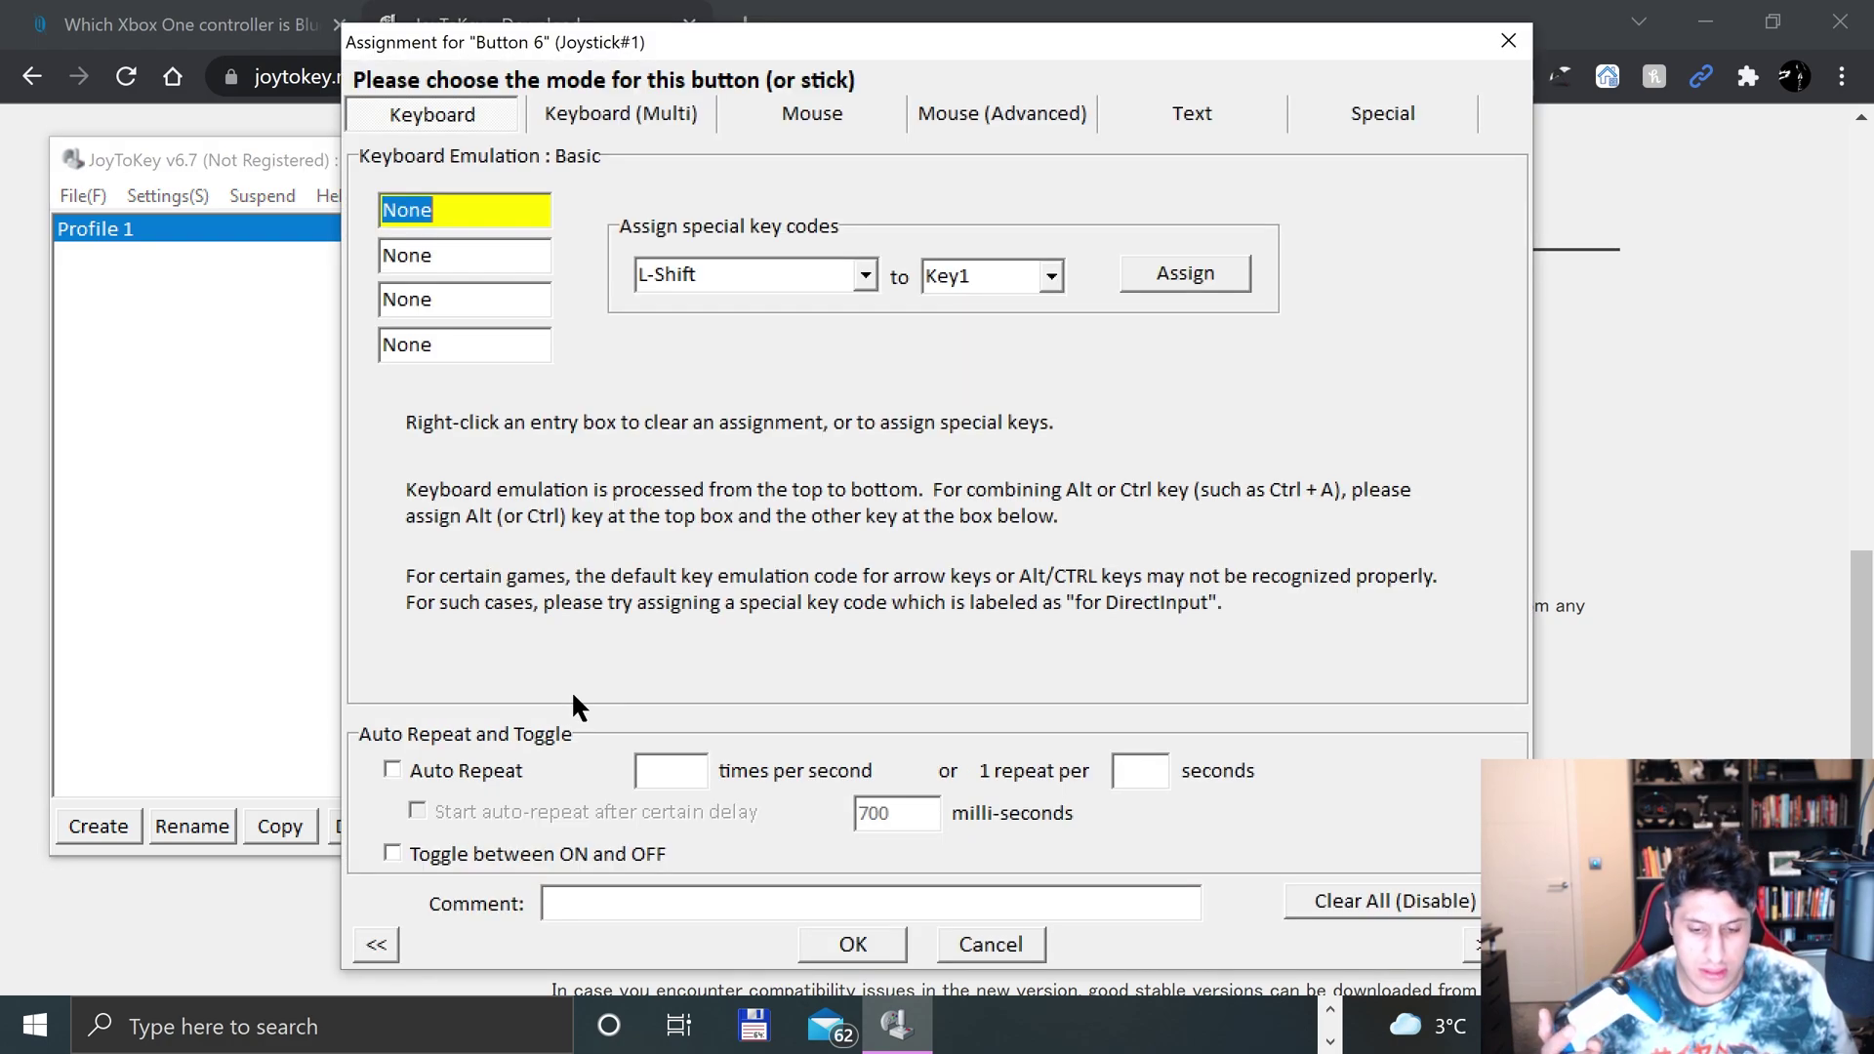
key(Page_Up)
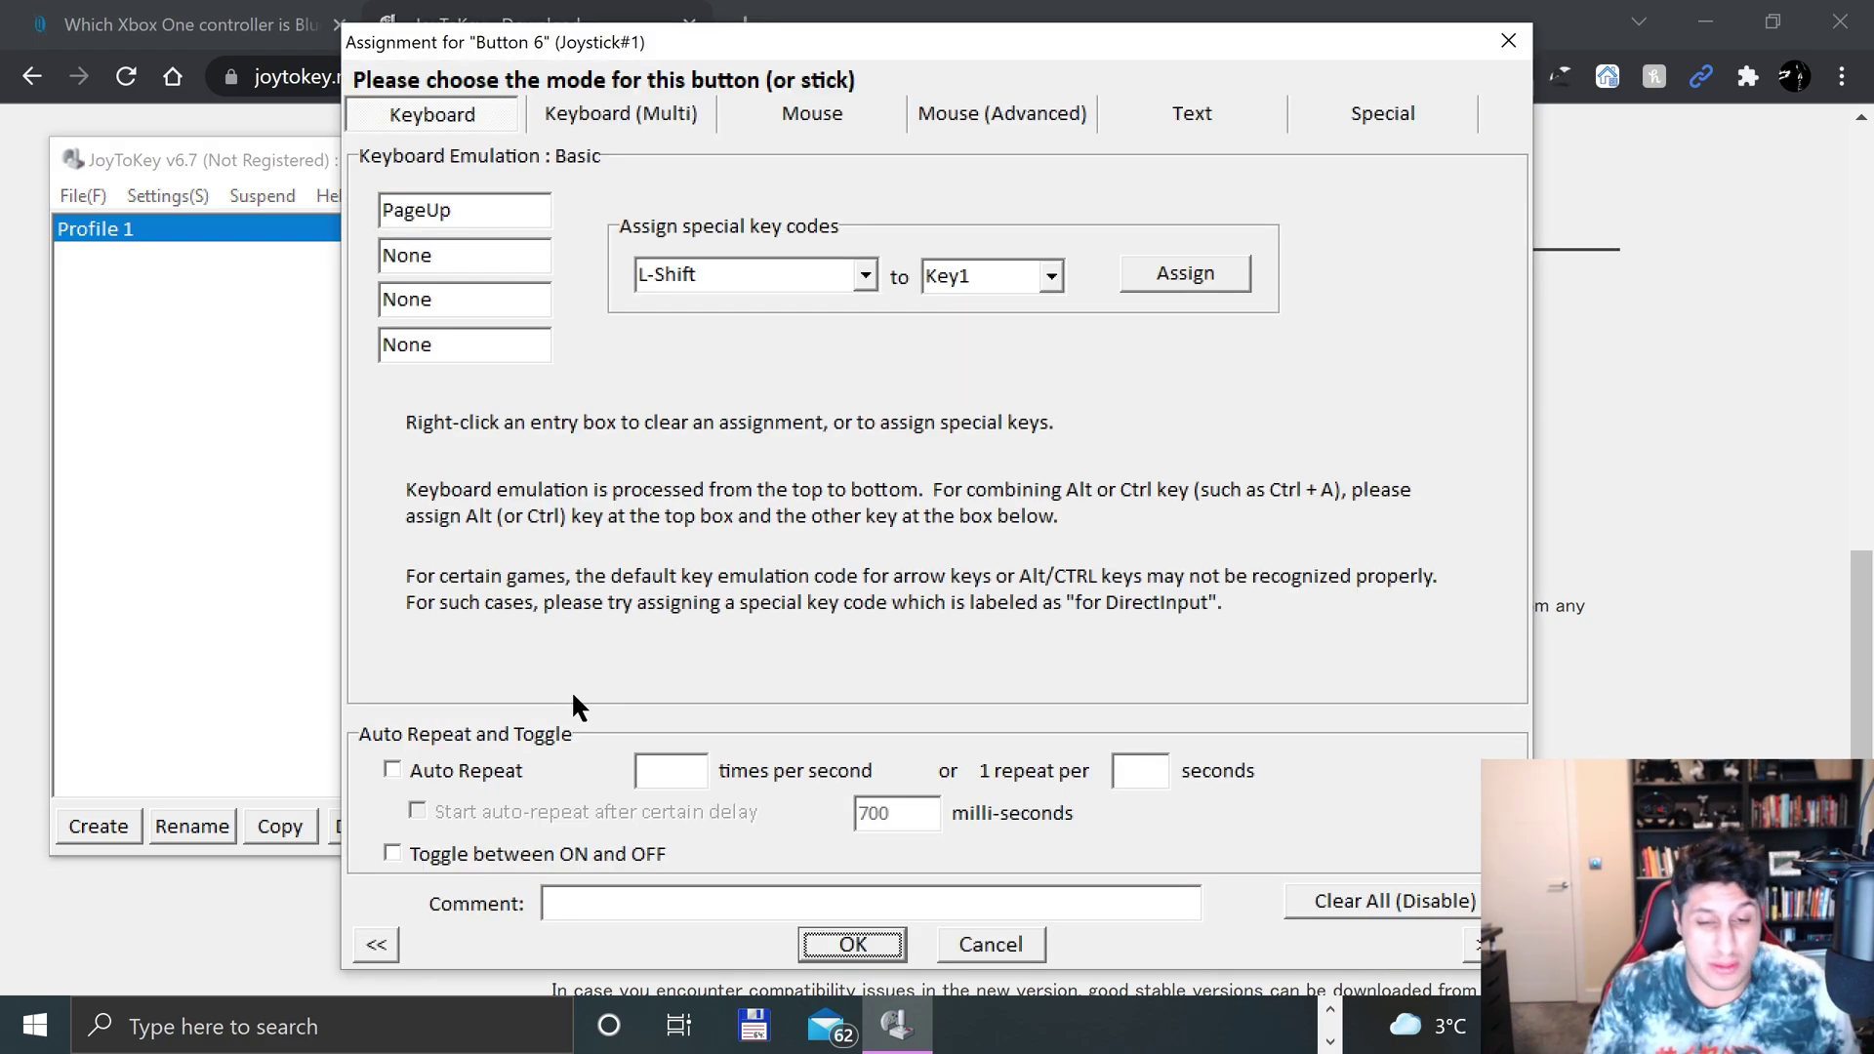
click(852, 945)
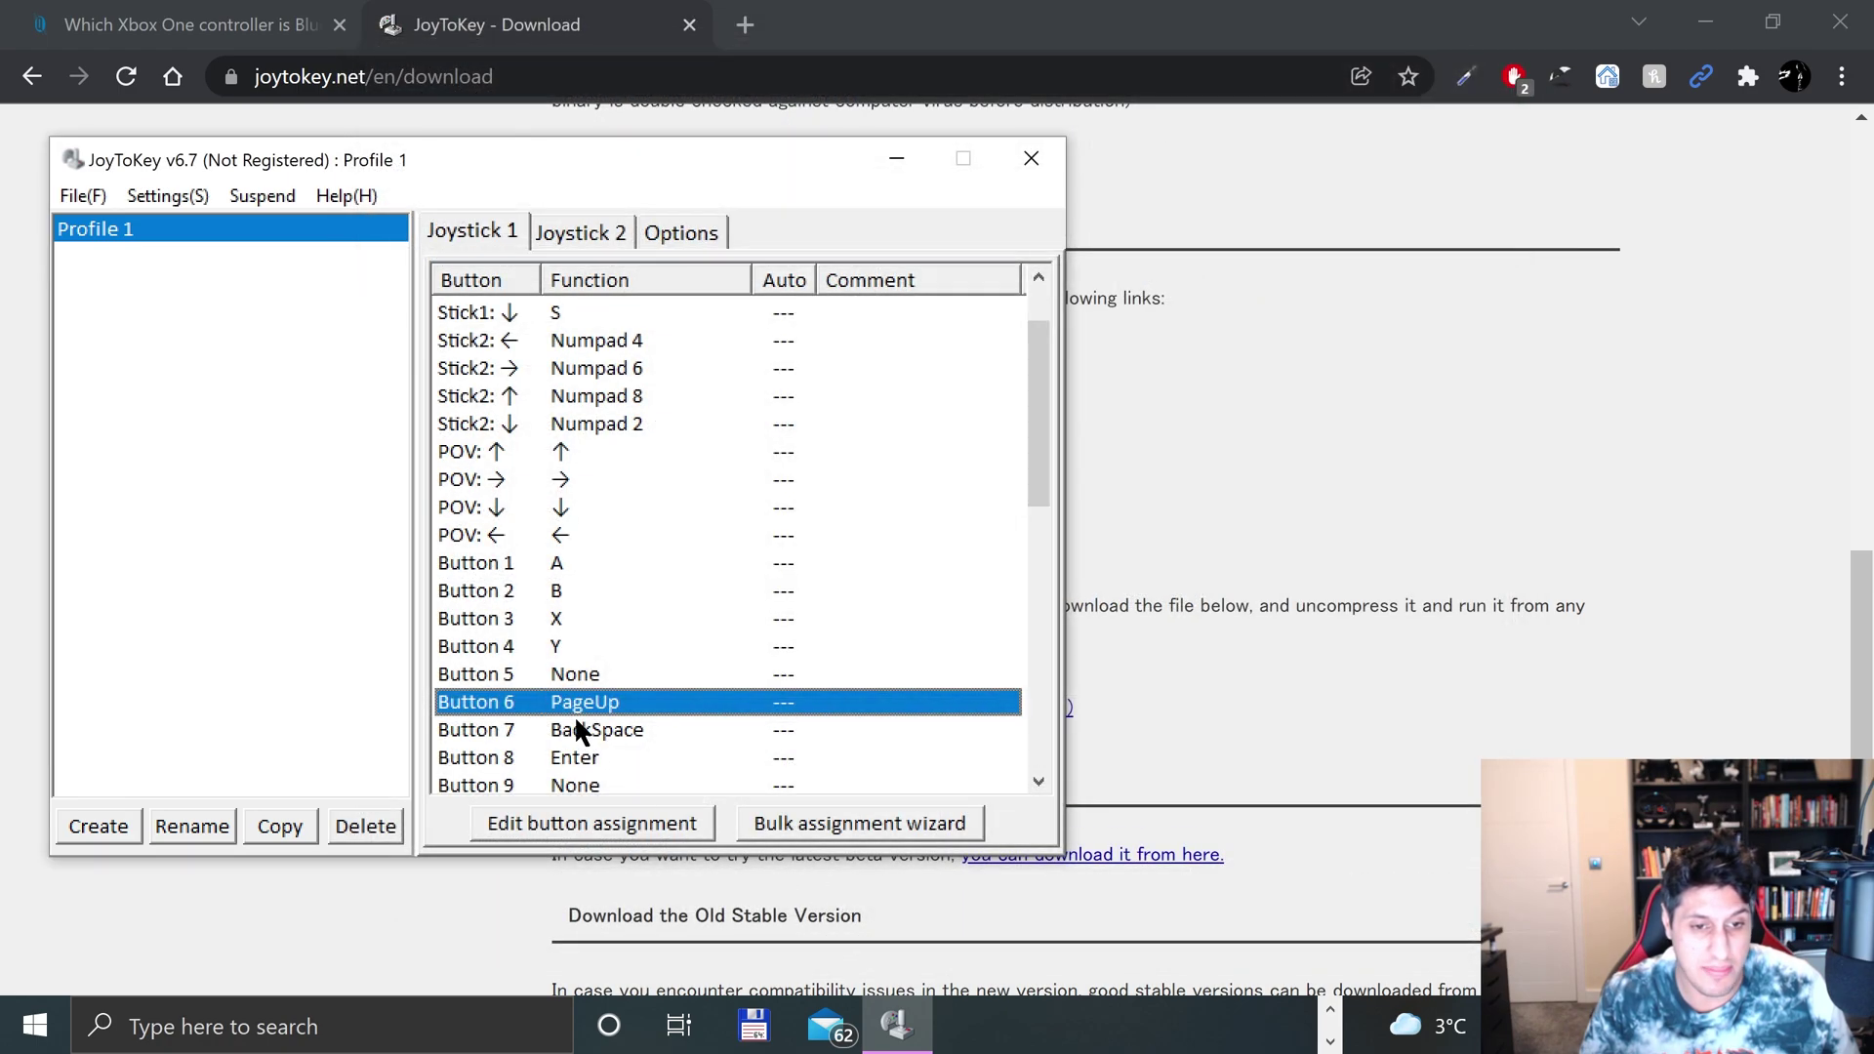
scroll(636, 677, down, 1)
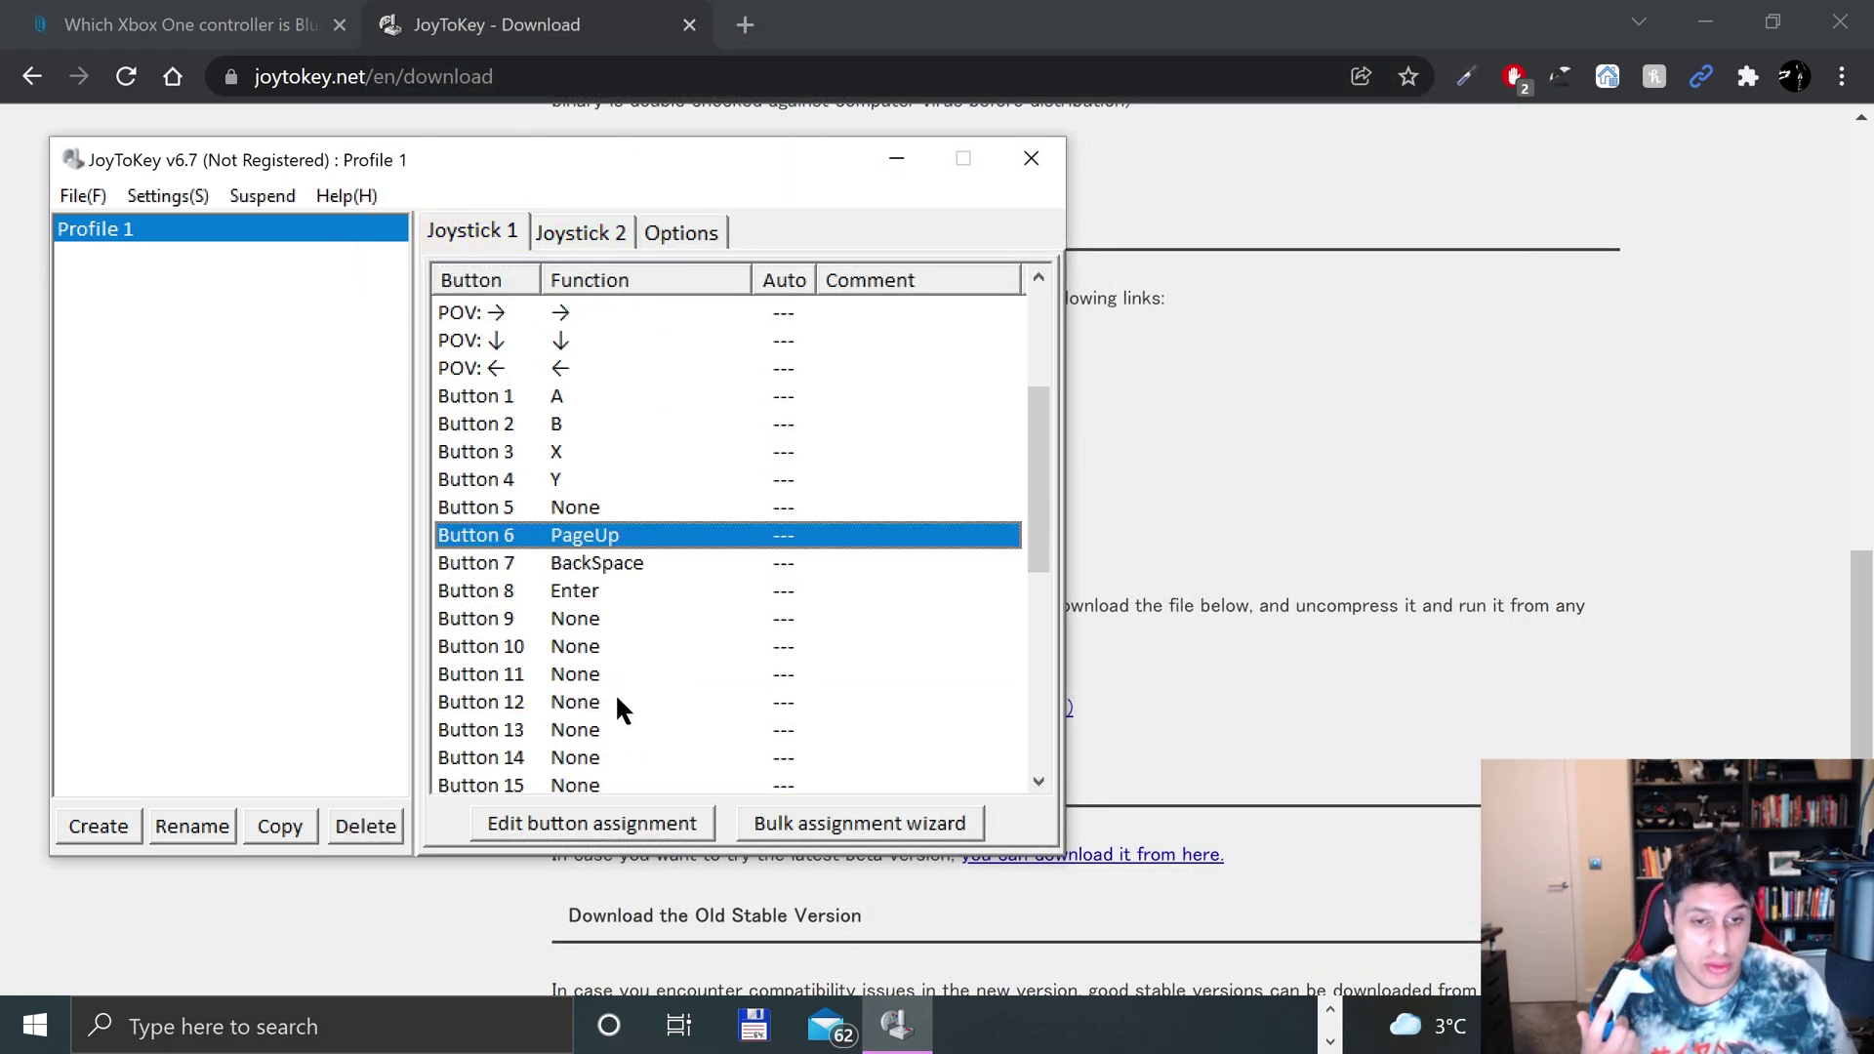
double_click(617, 698)
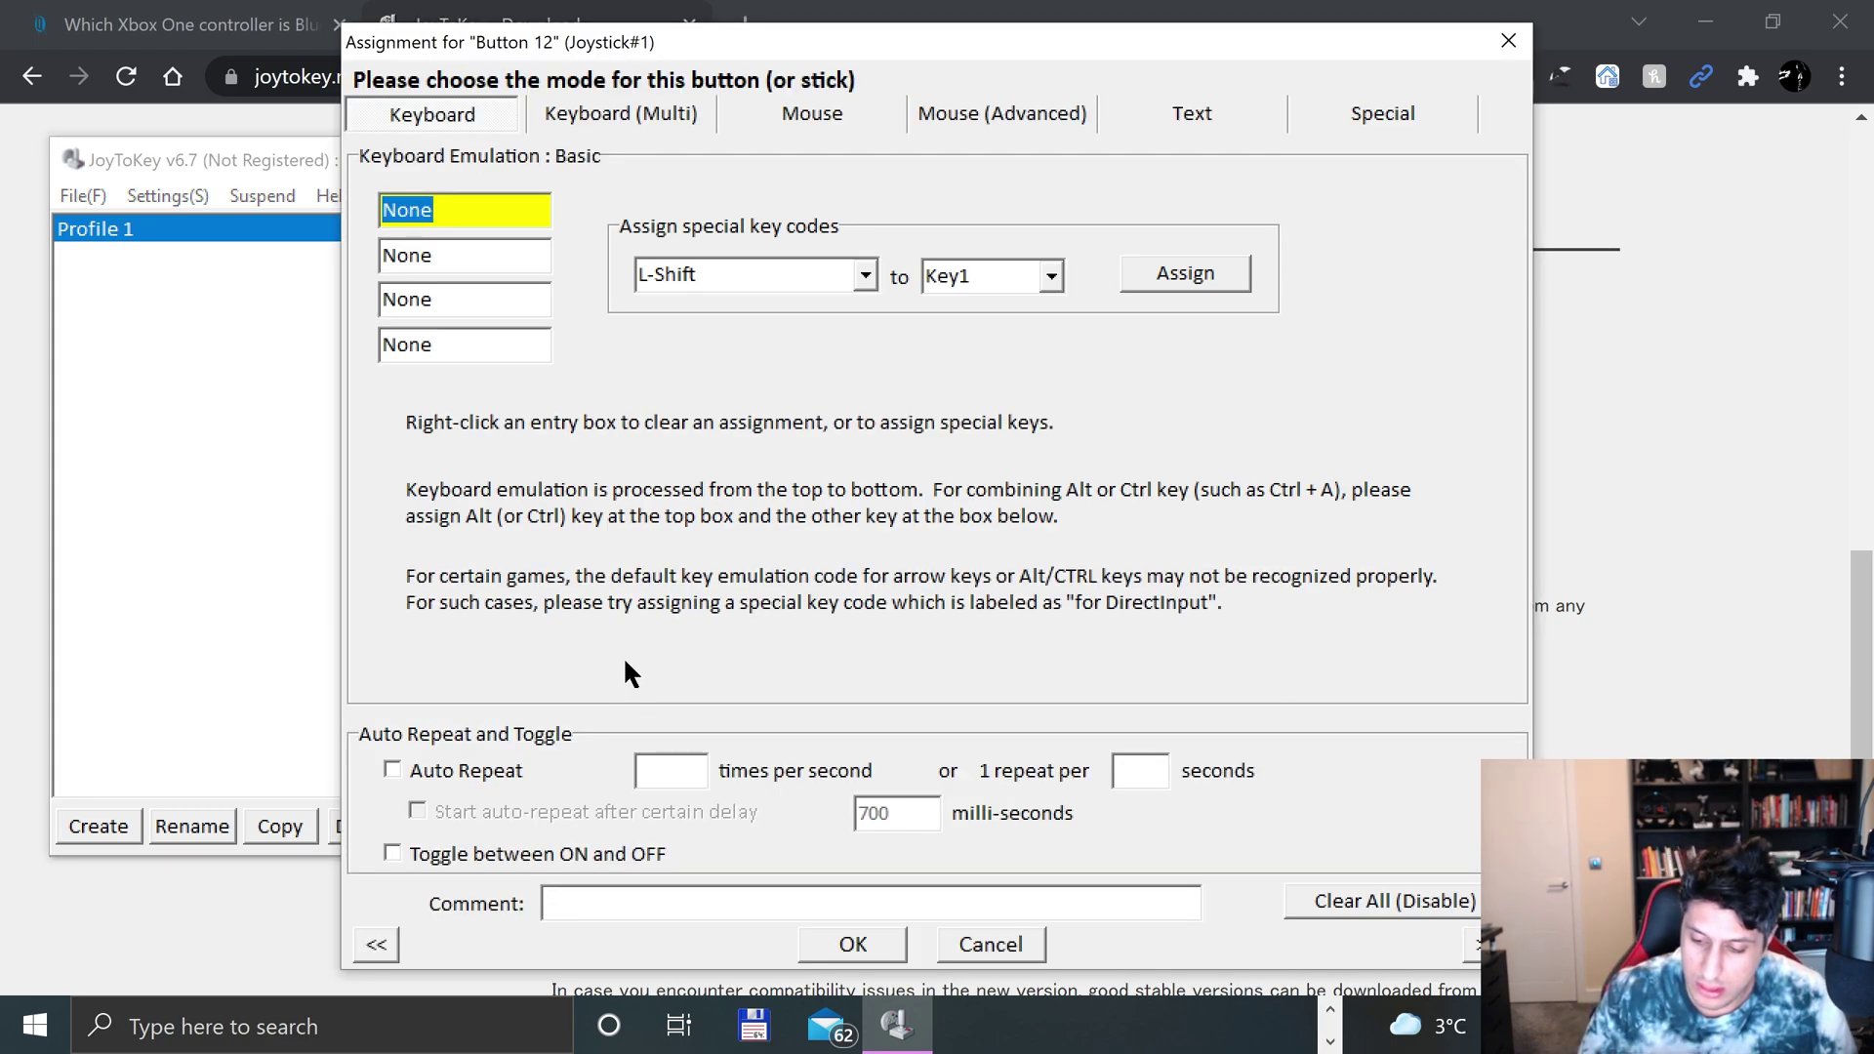
key(Page_Down)
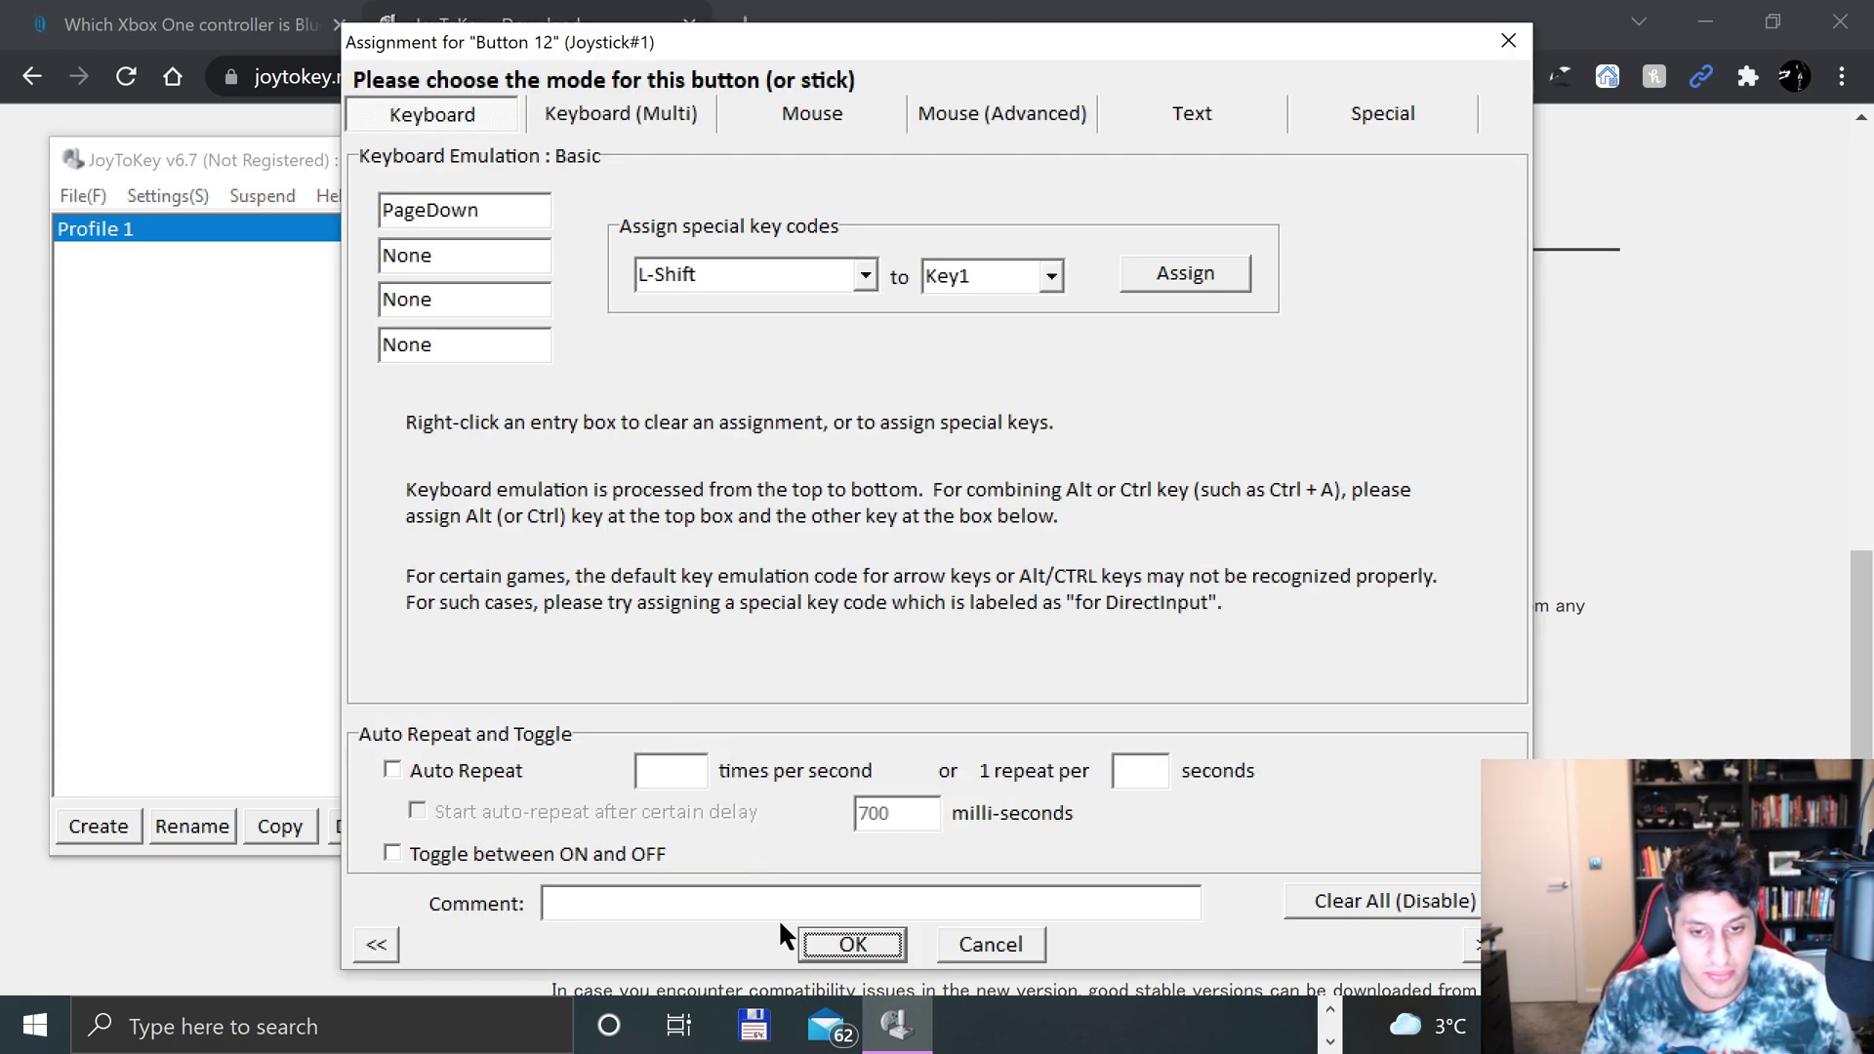
click(839, 949)
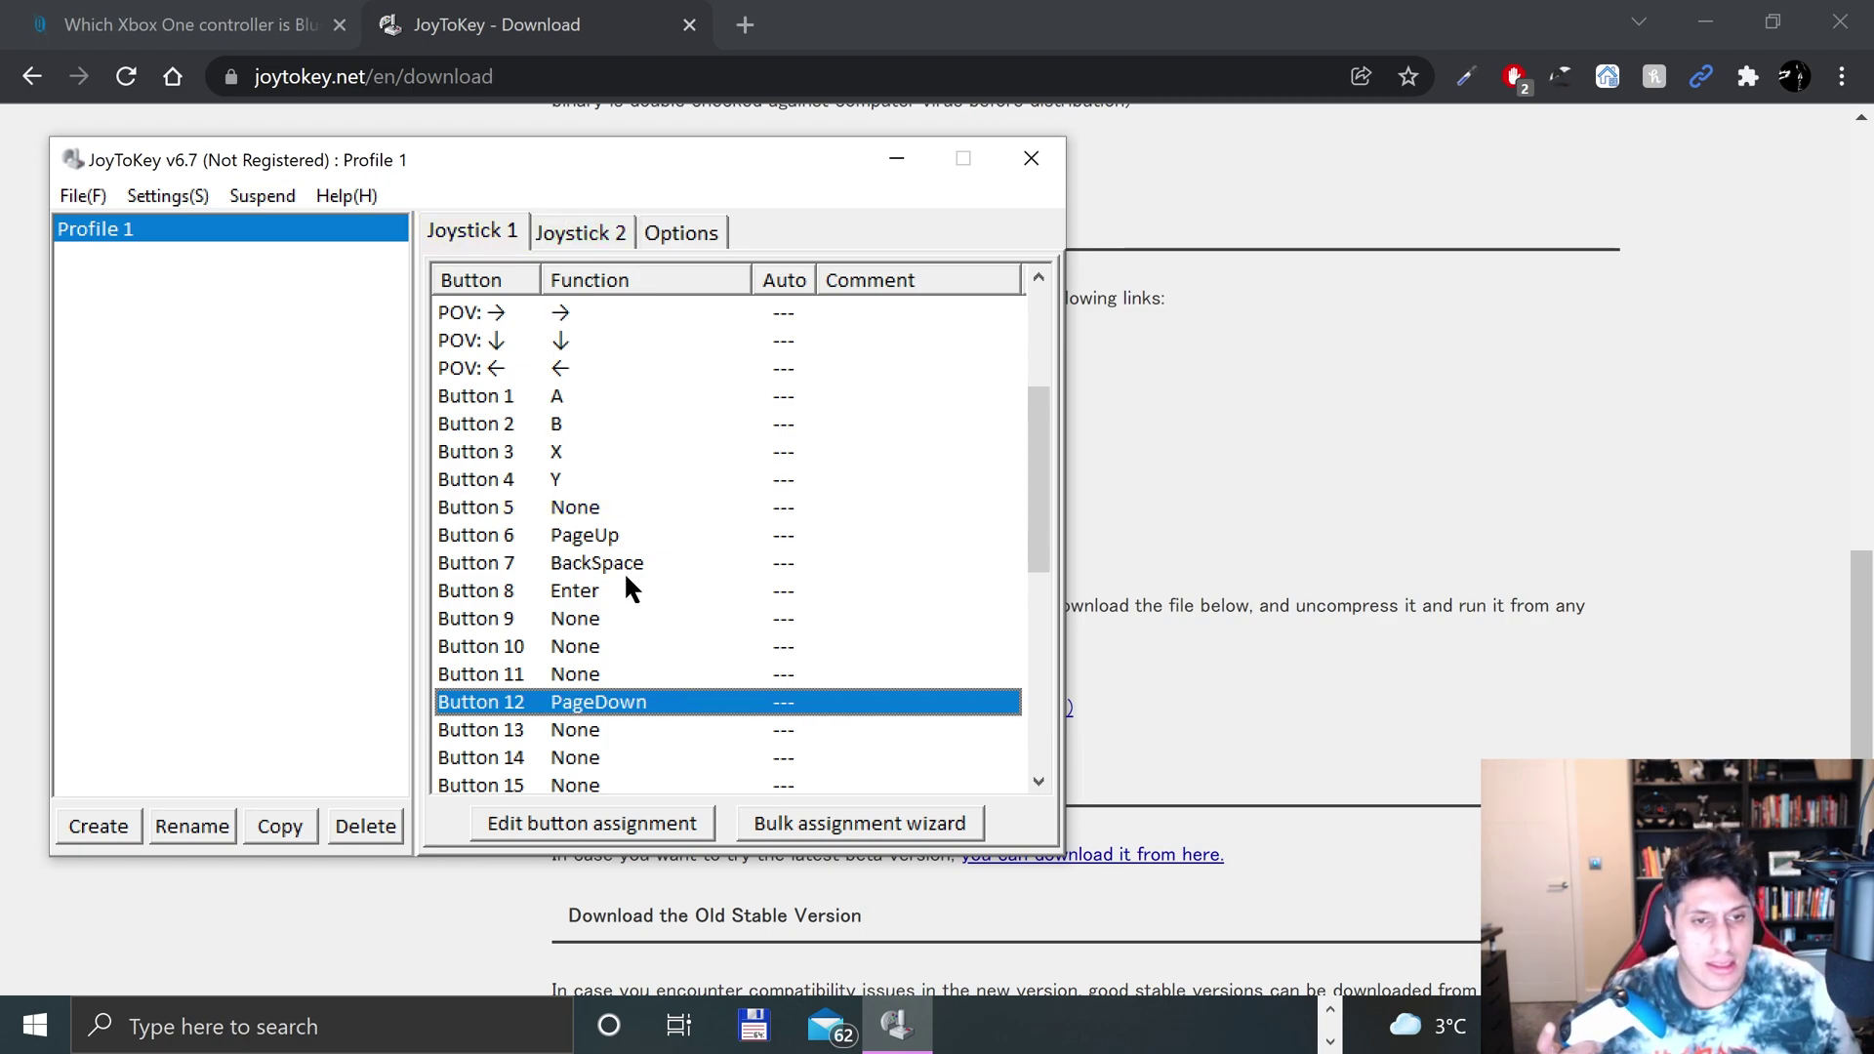
- Assign the Home key to Button 5 and the End key to Button 11 of Joystick 1
double_click(576, 495)
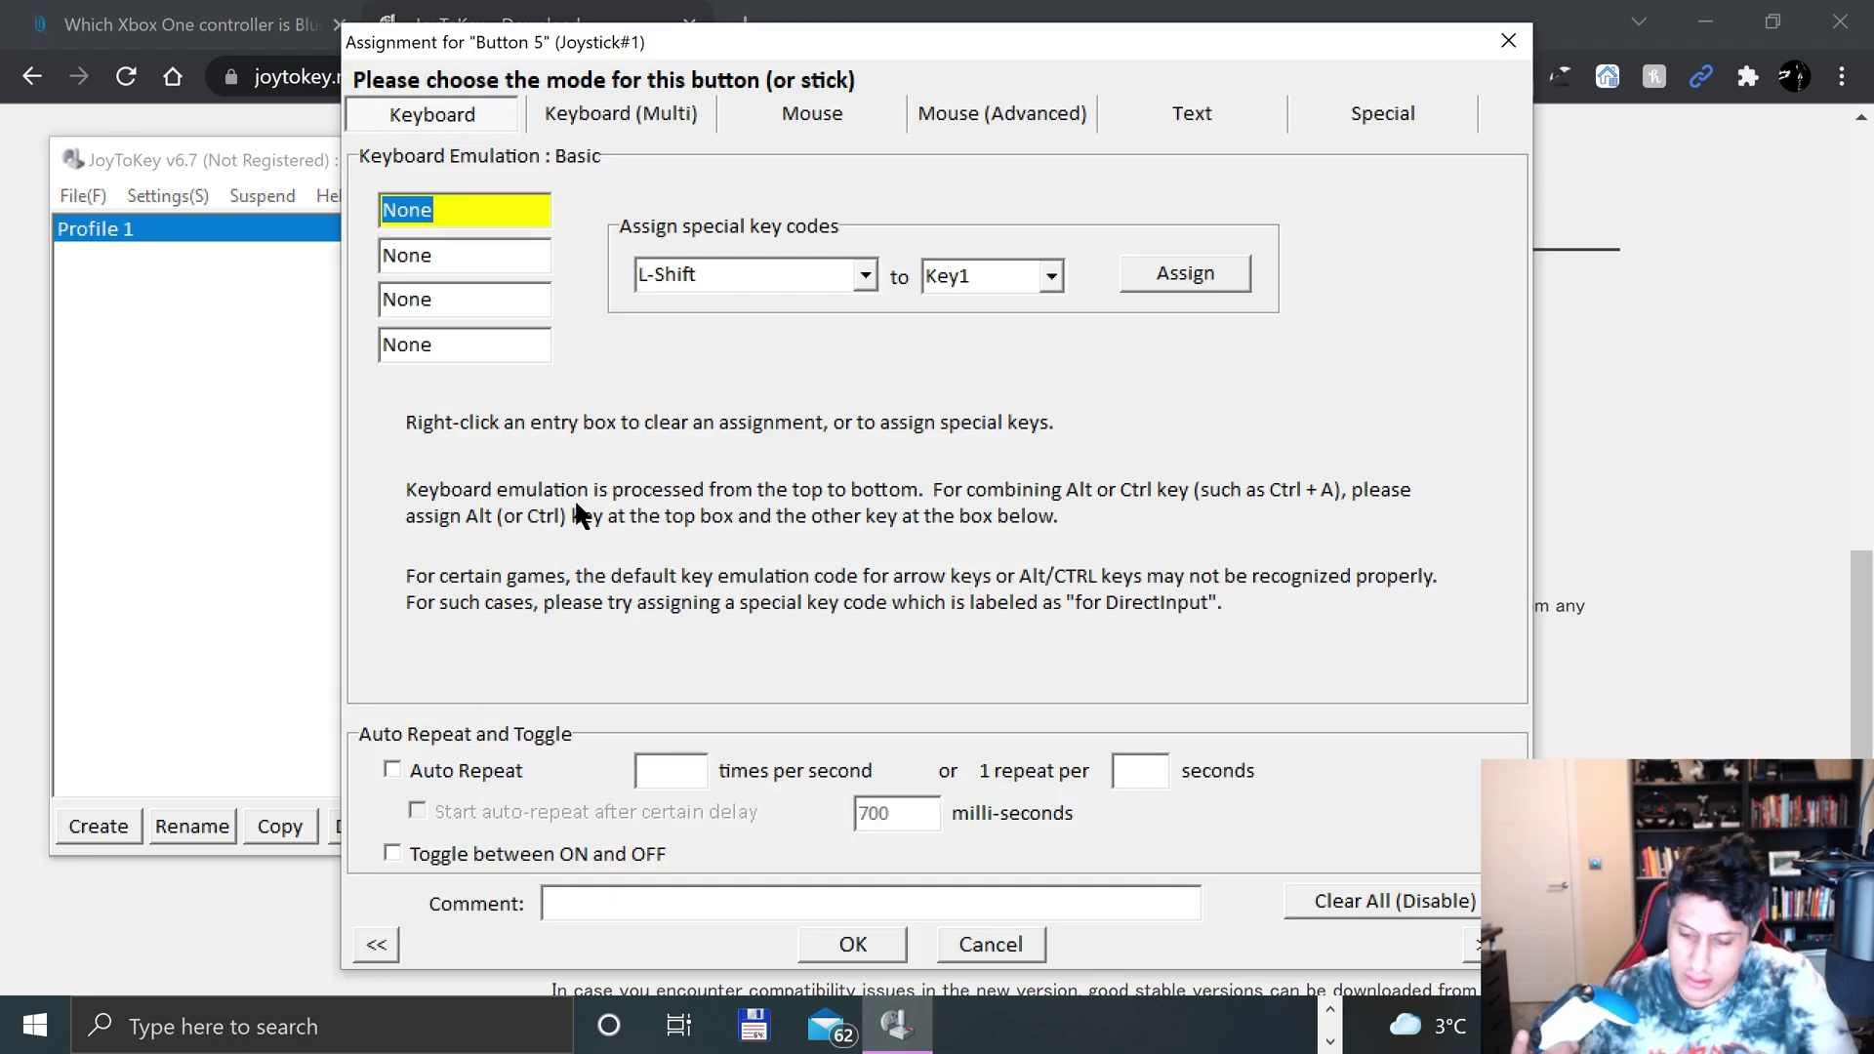
key(Home)
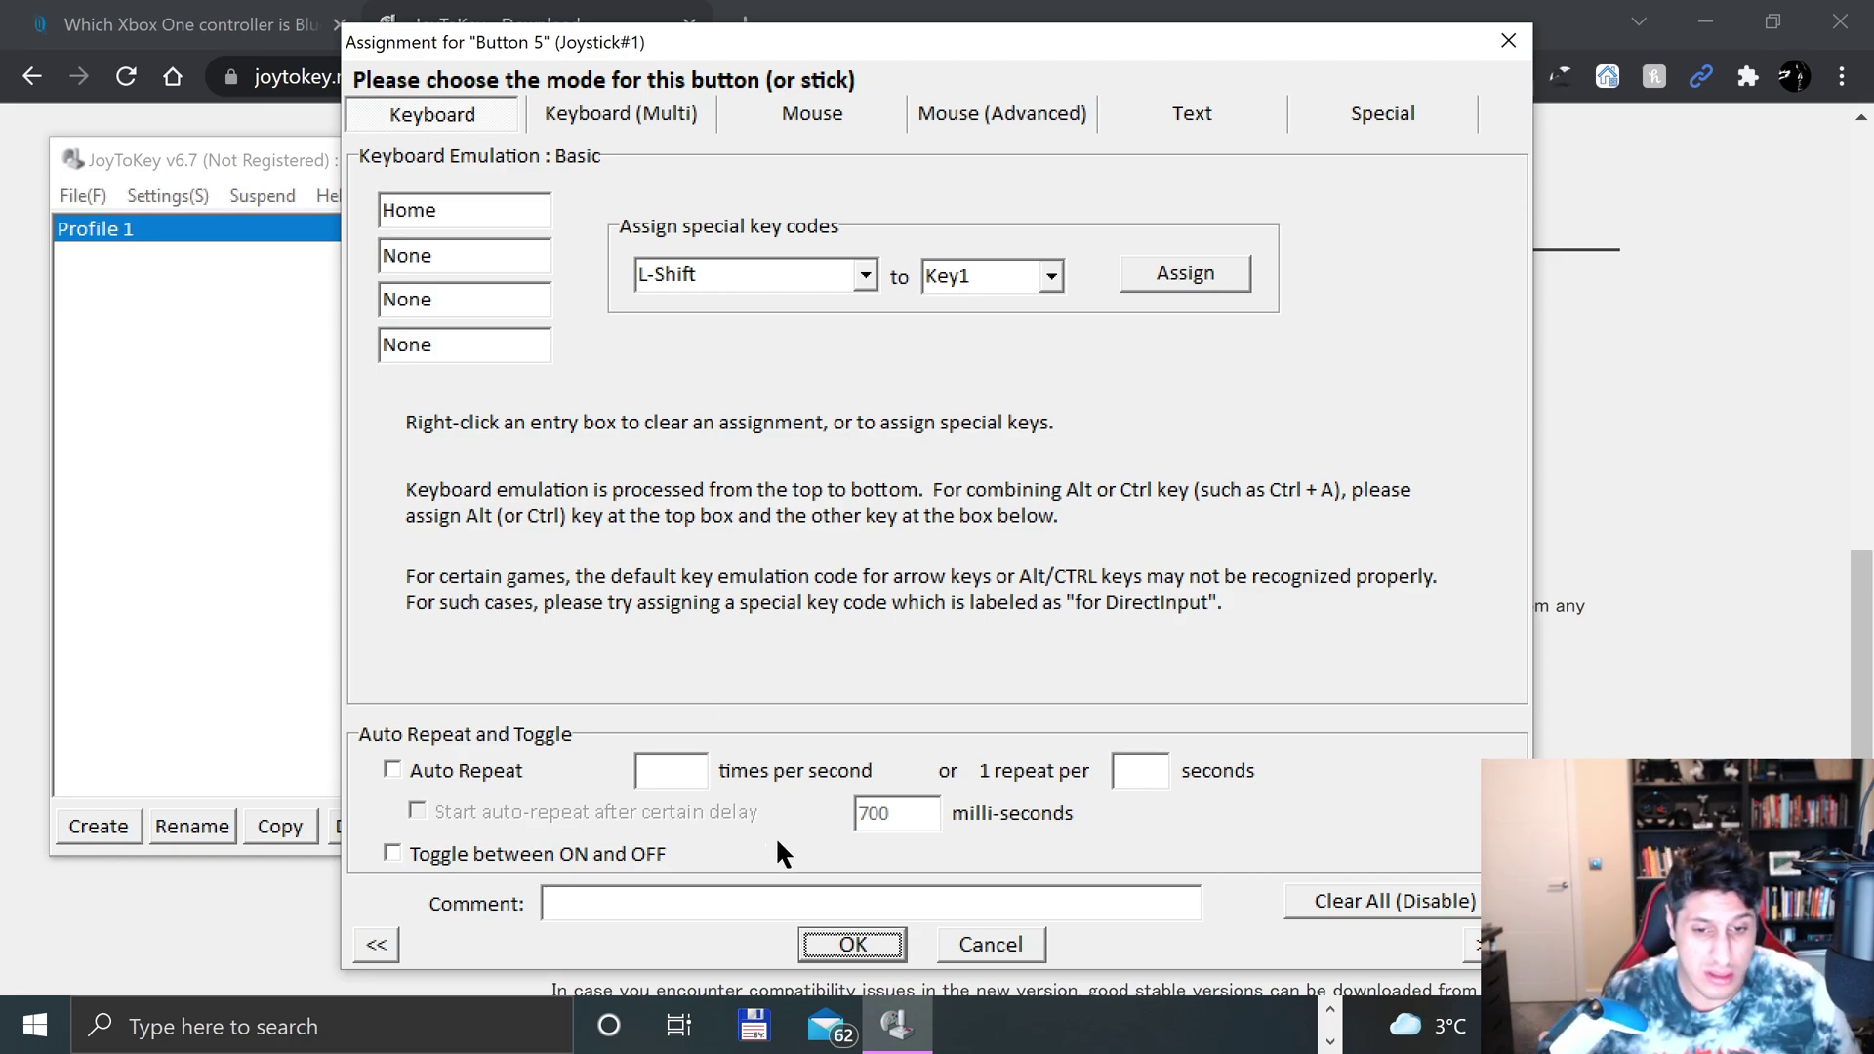
click(853, 943)
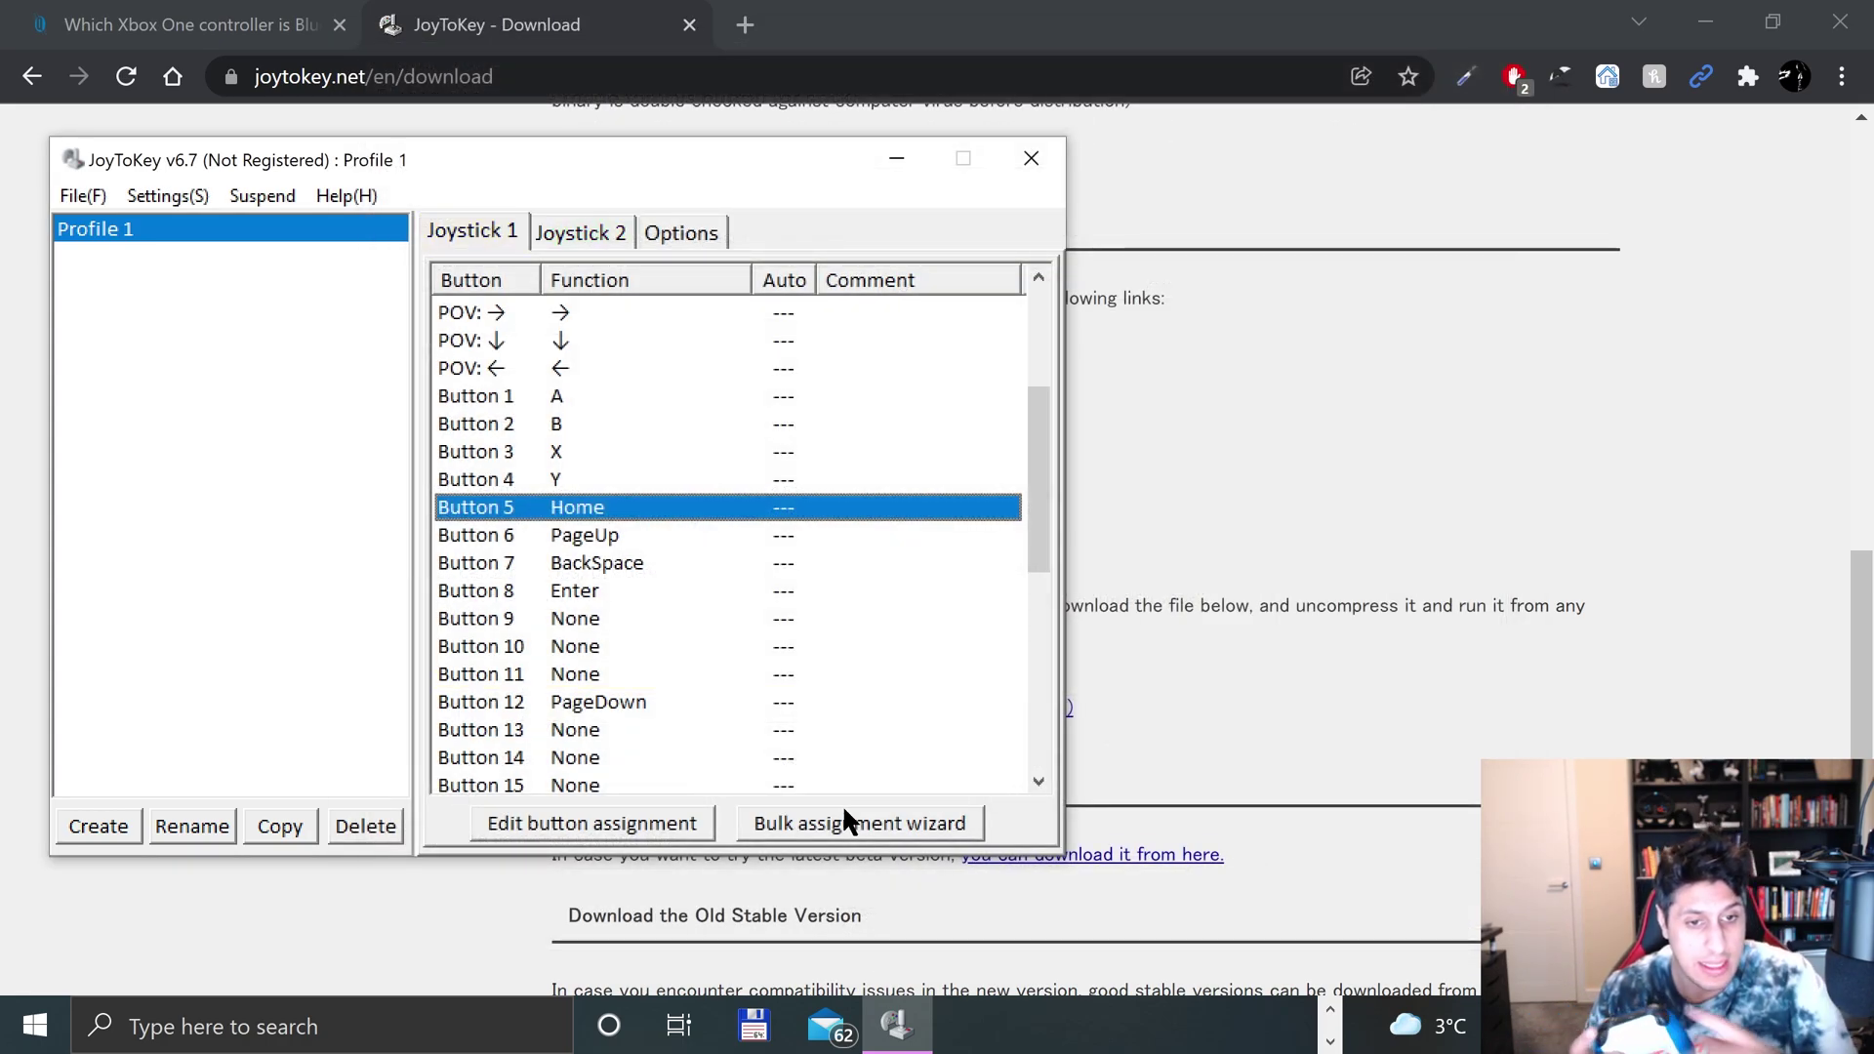
double_click(590, 673)
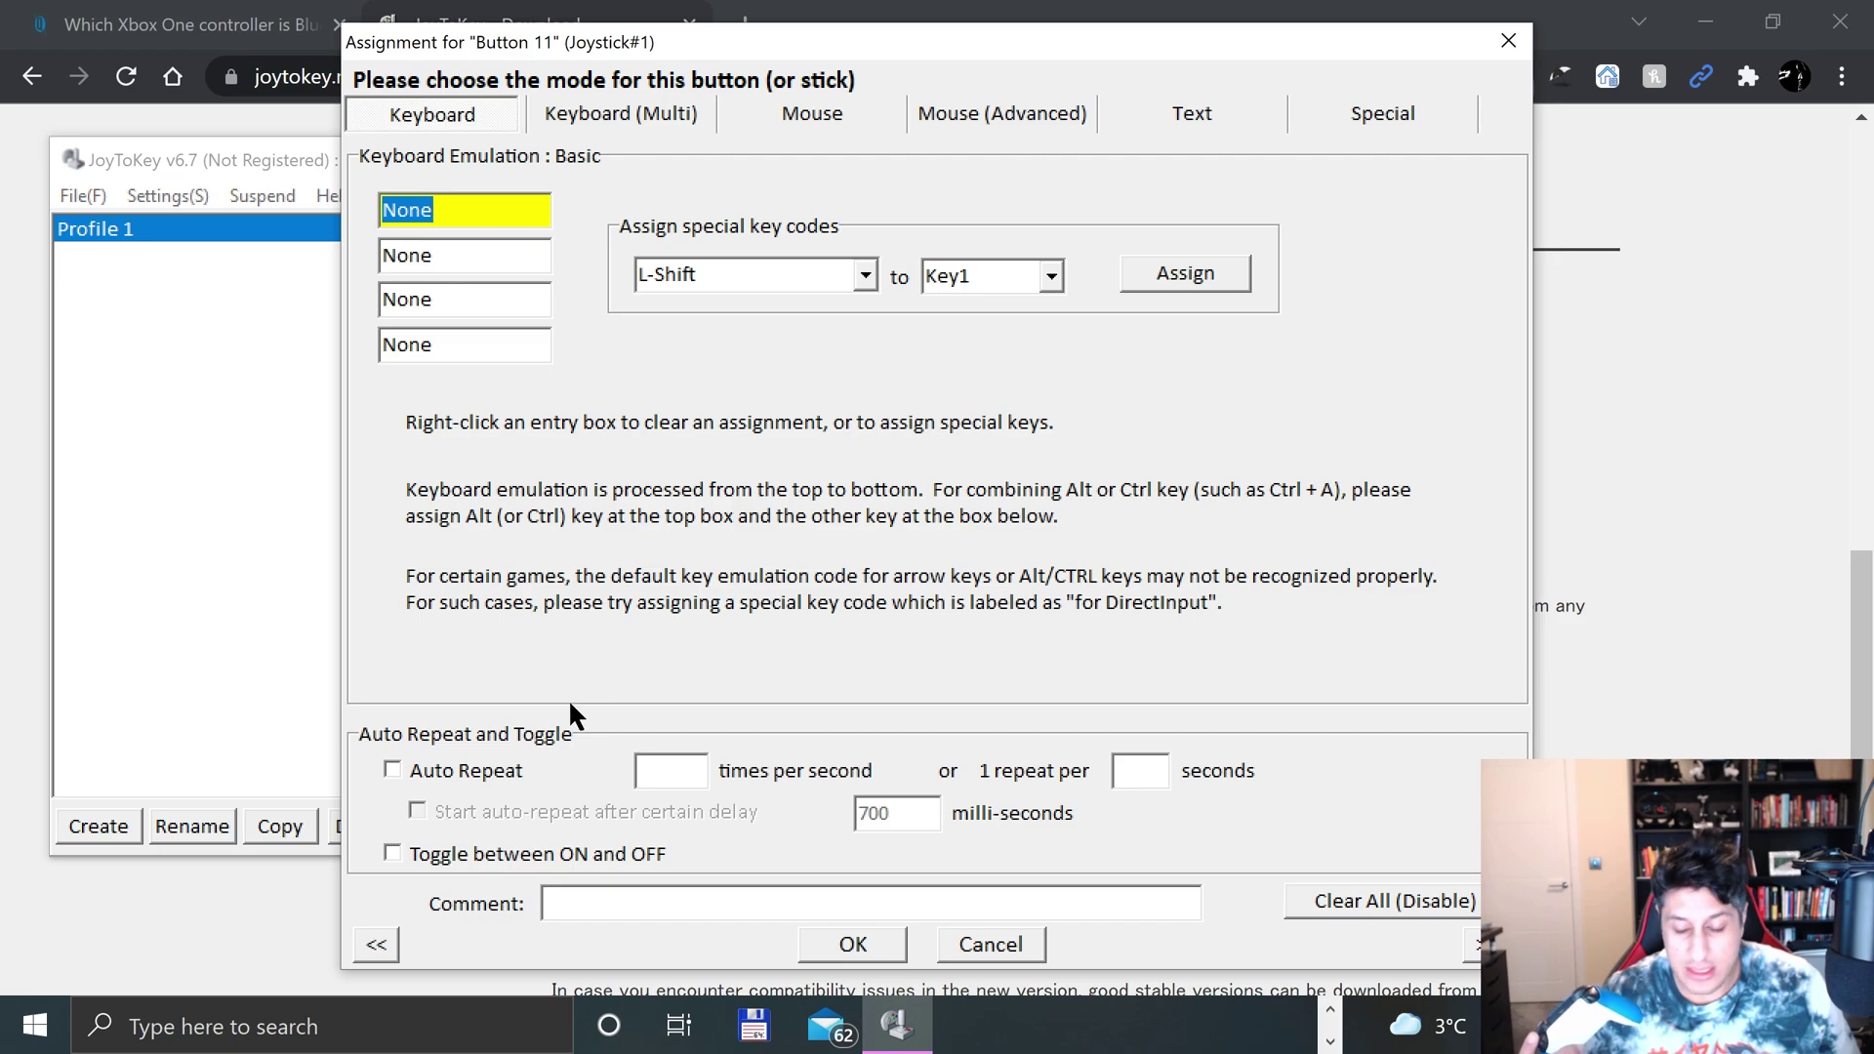
key(End)
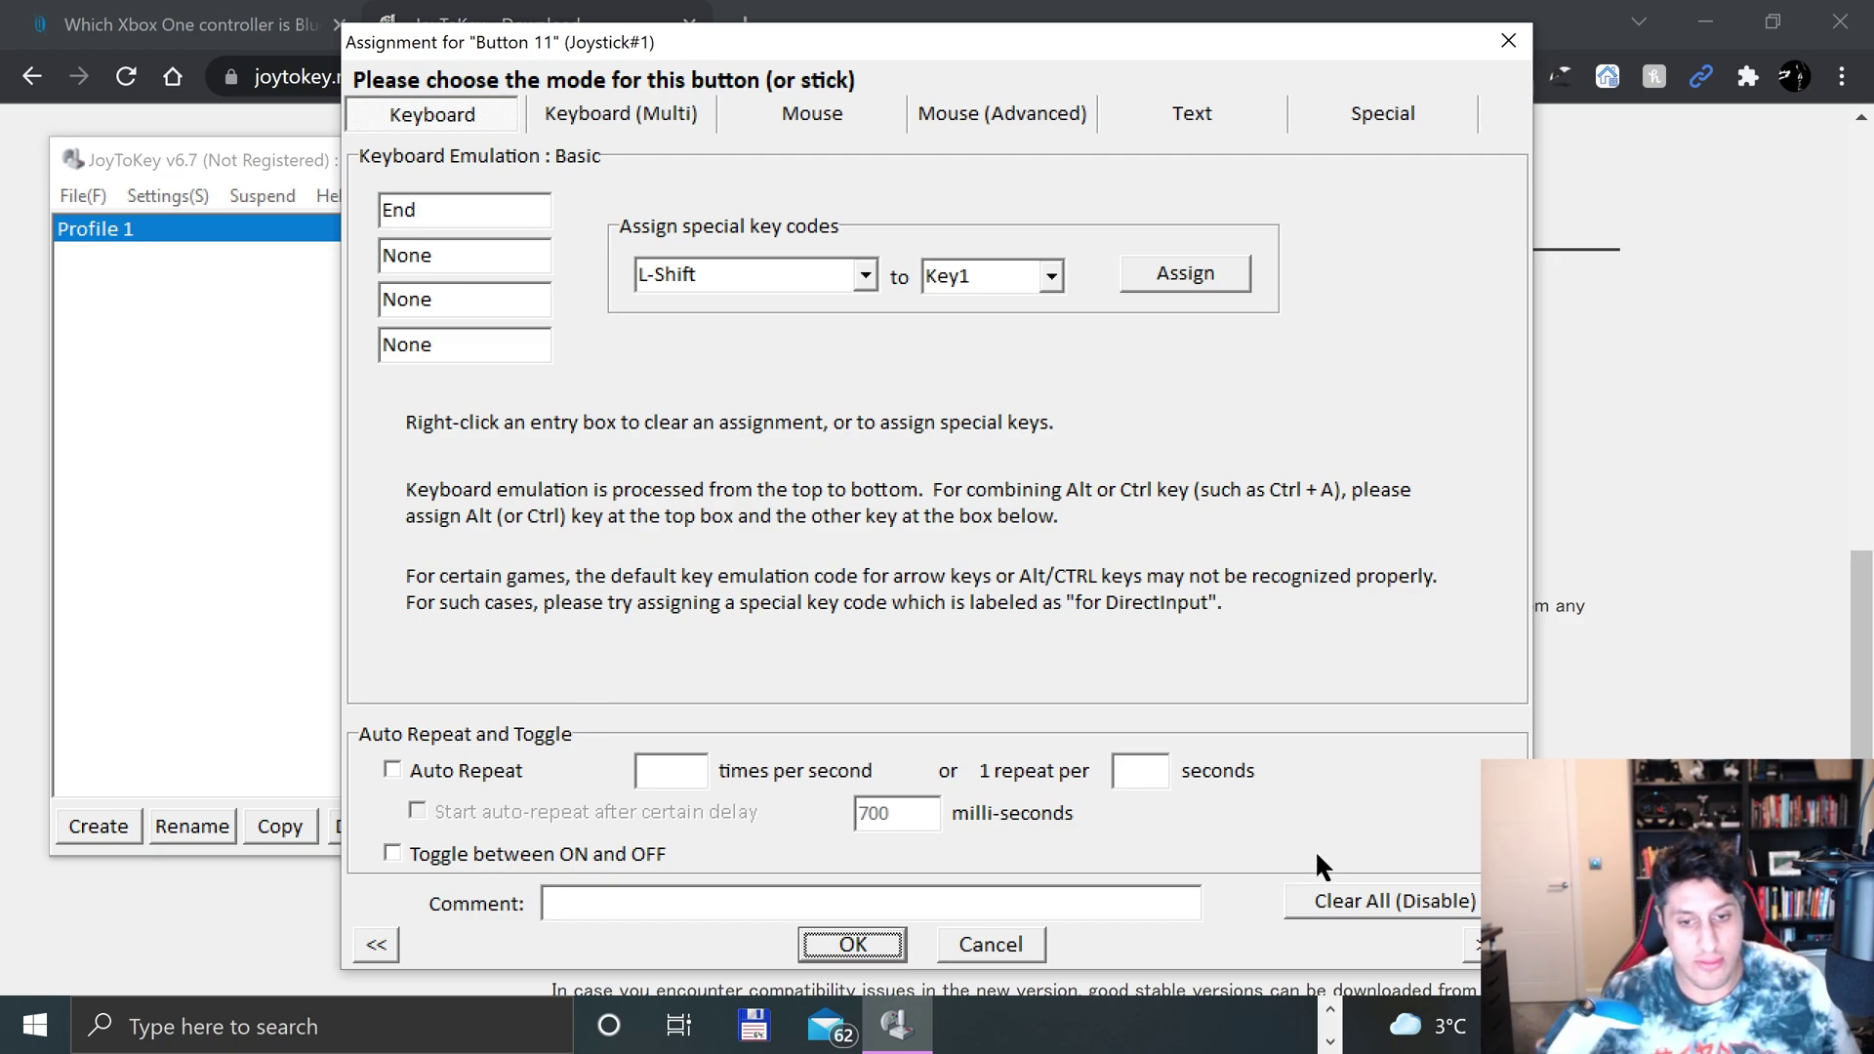
click(851, 934)
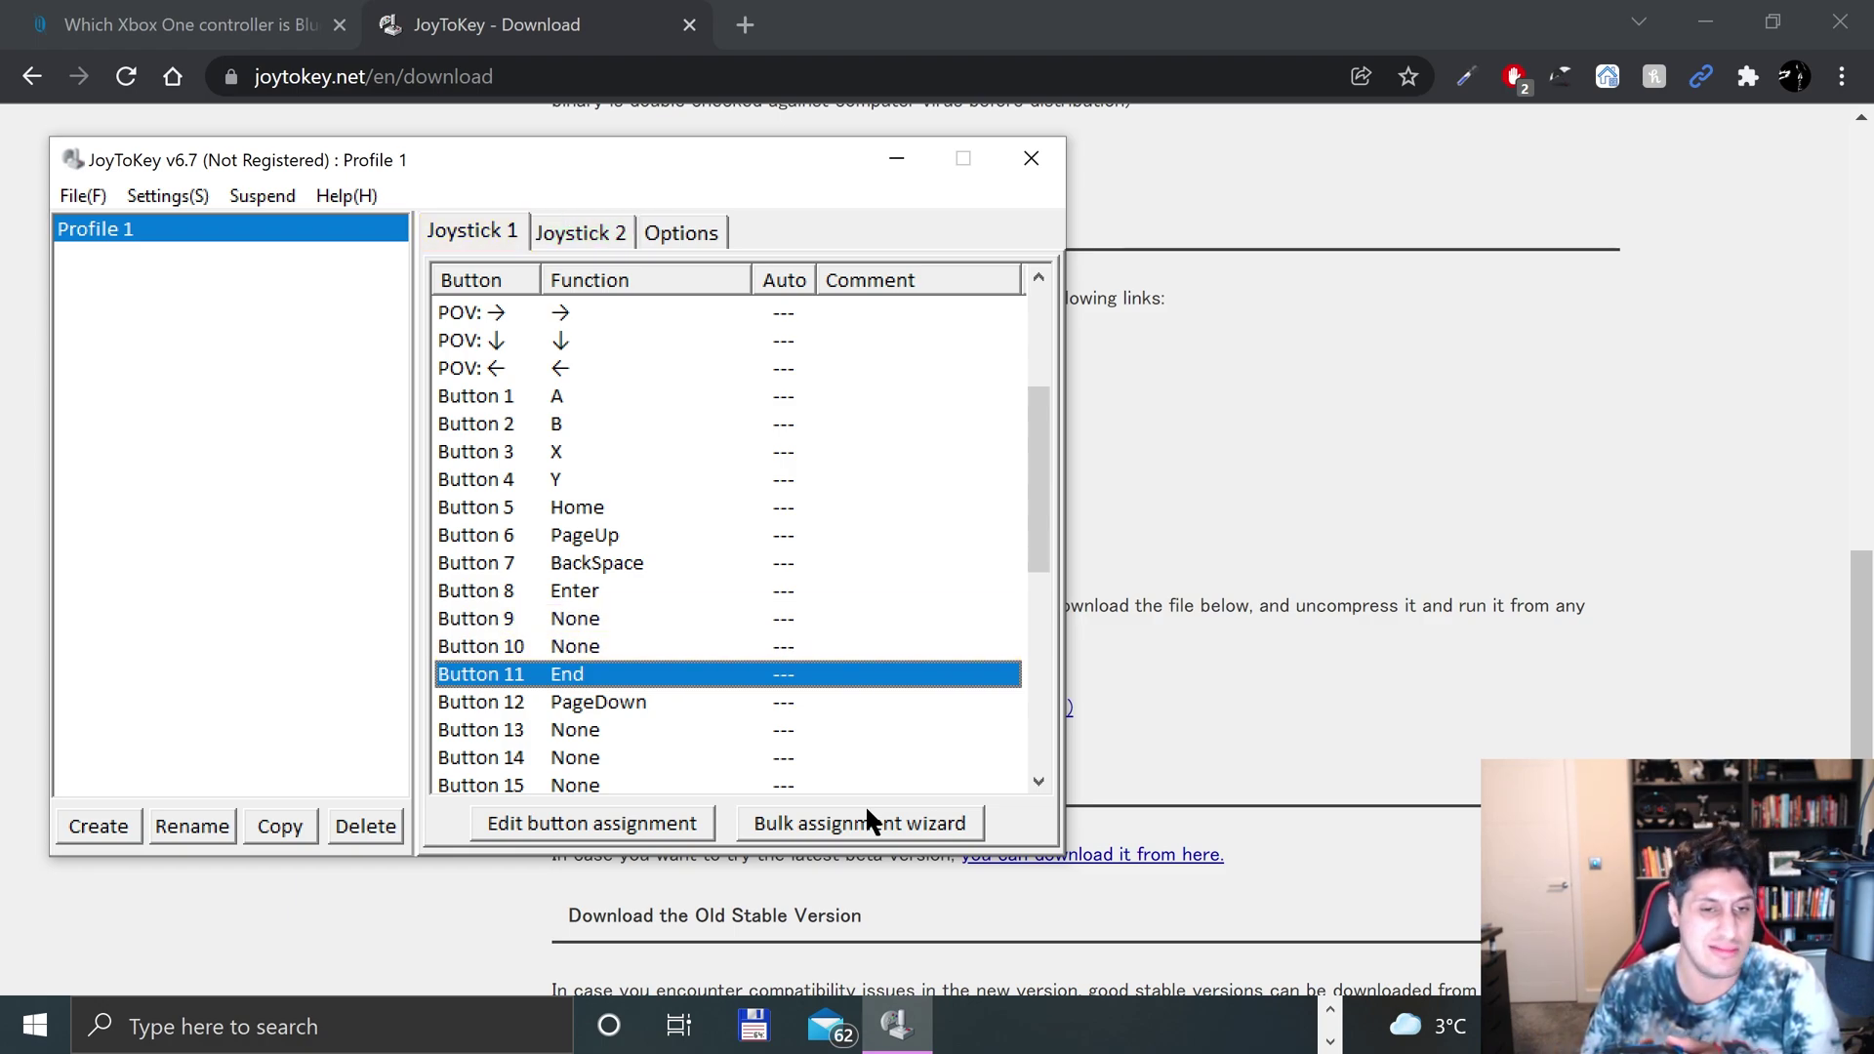
- Assign the Insert key to Button 9 and the Delete key to Button 10 of Joystick 1
double_click(564, 618)
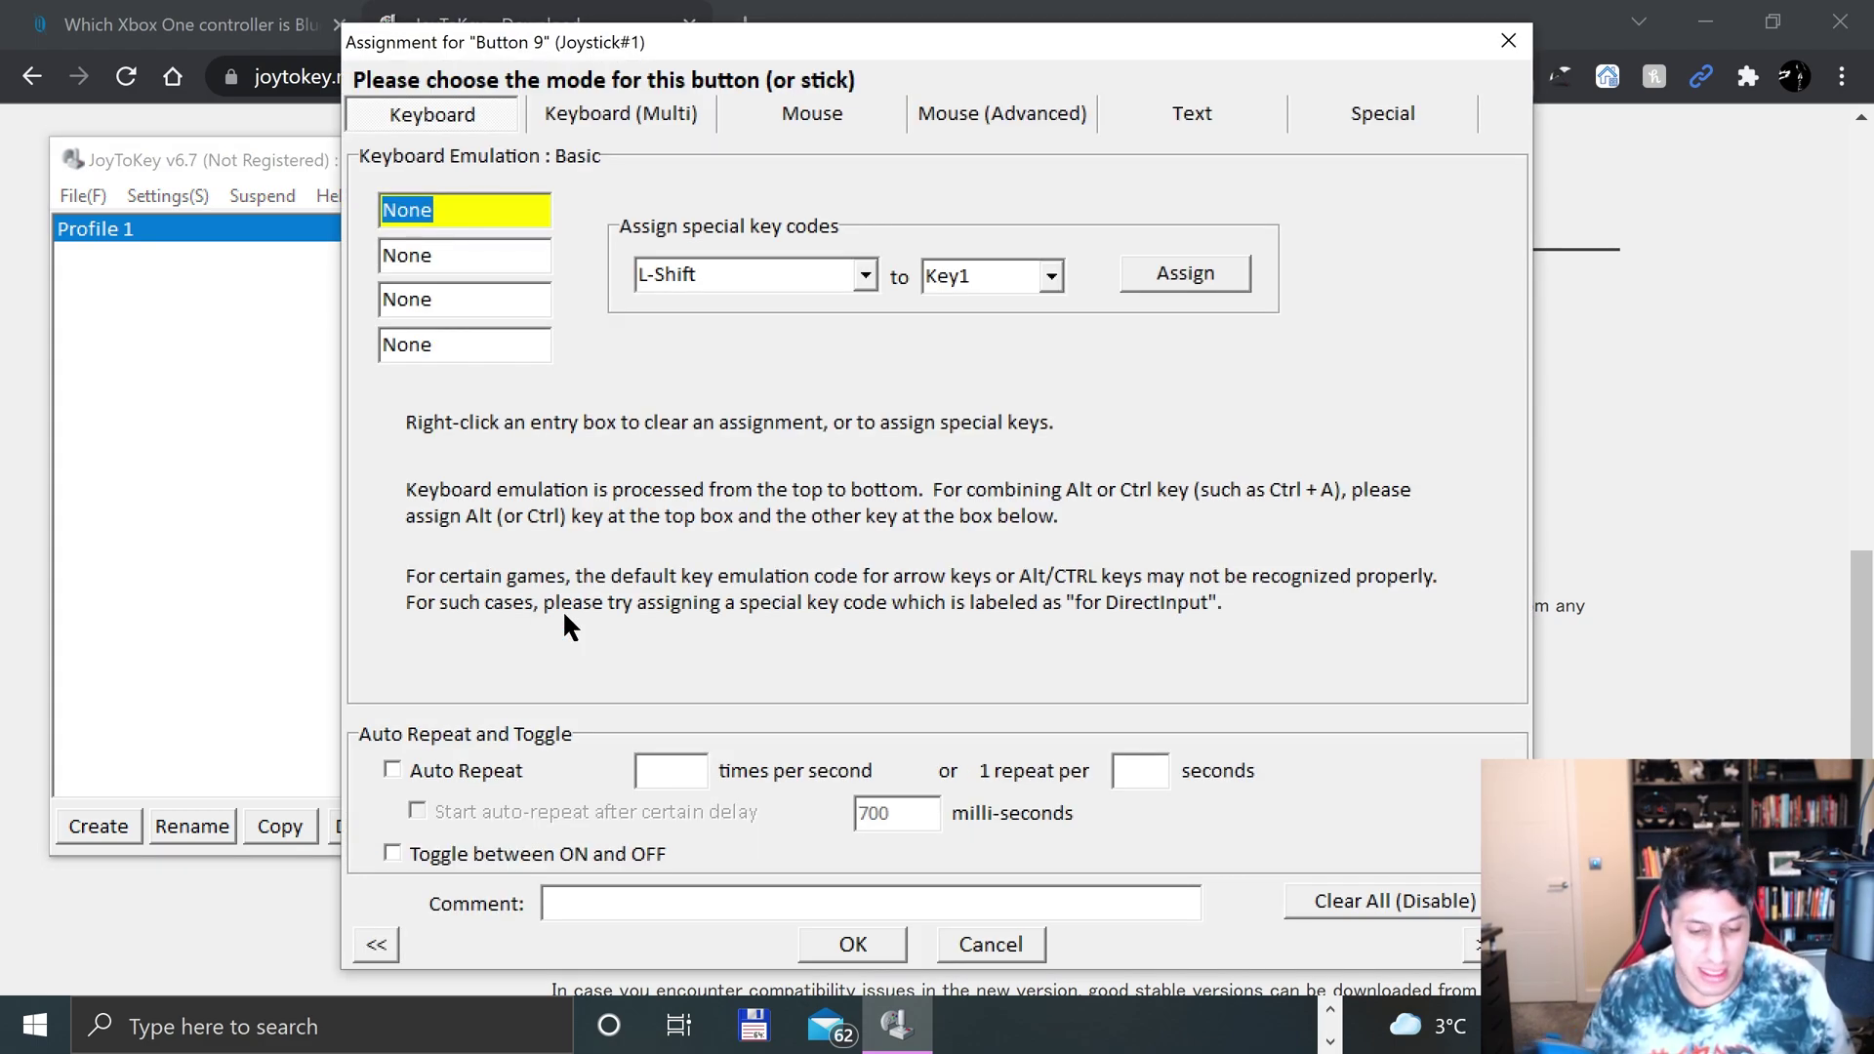
key(Insert)
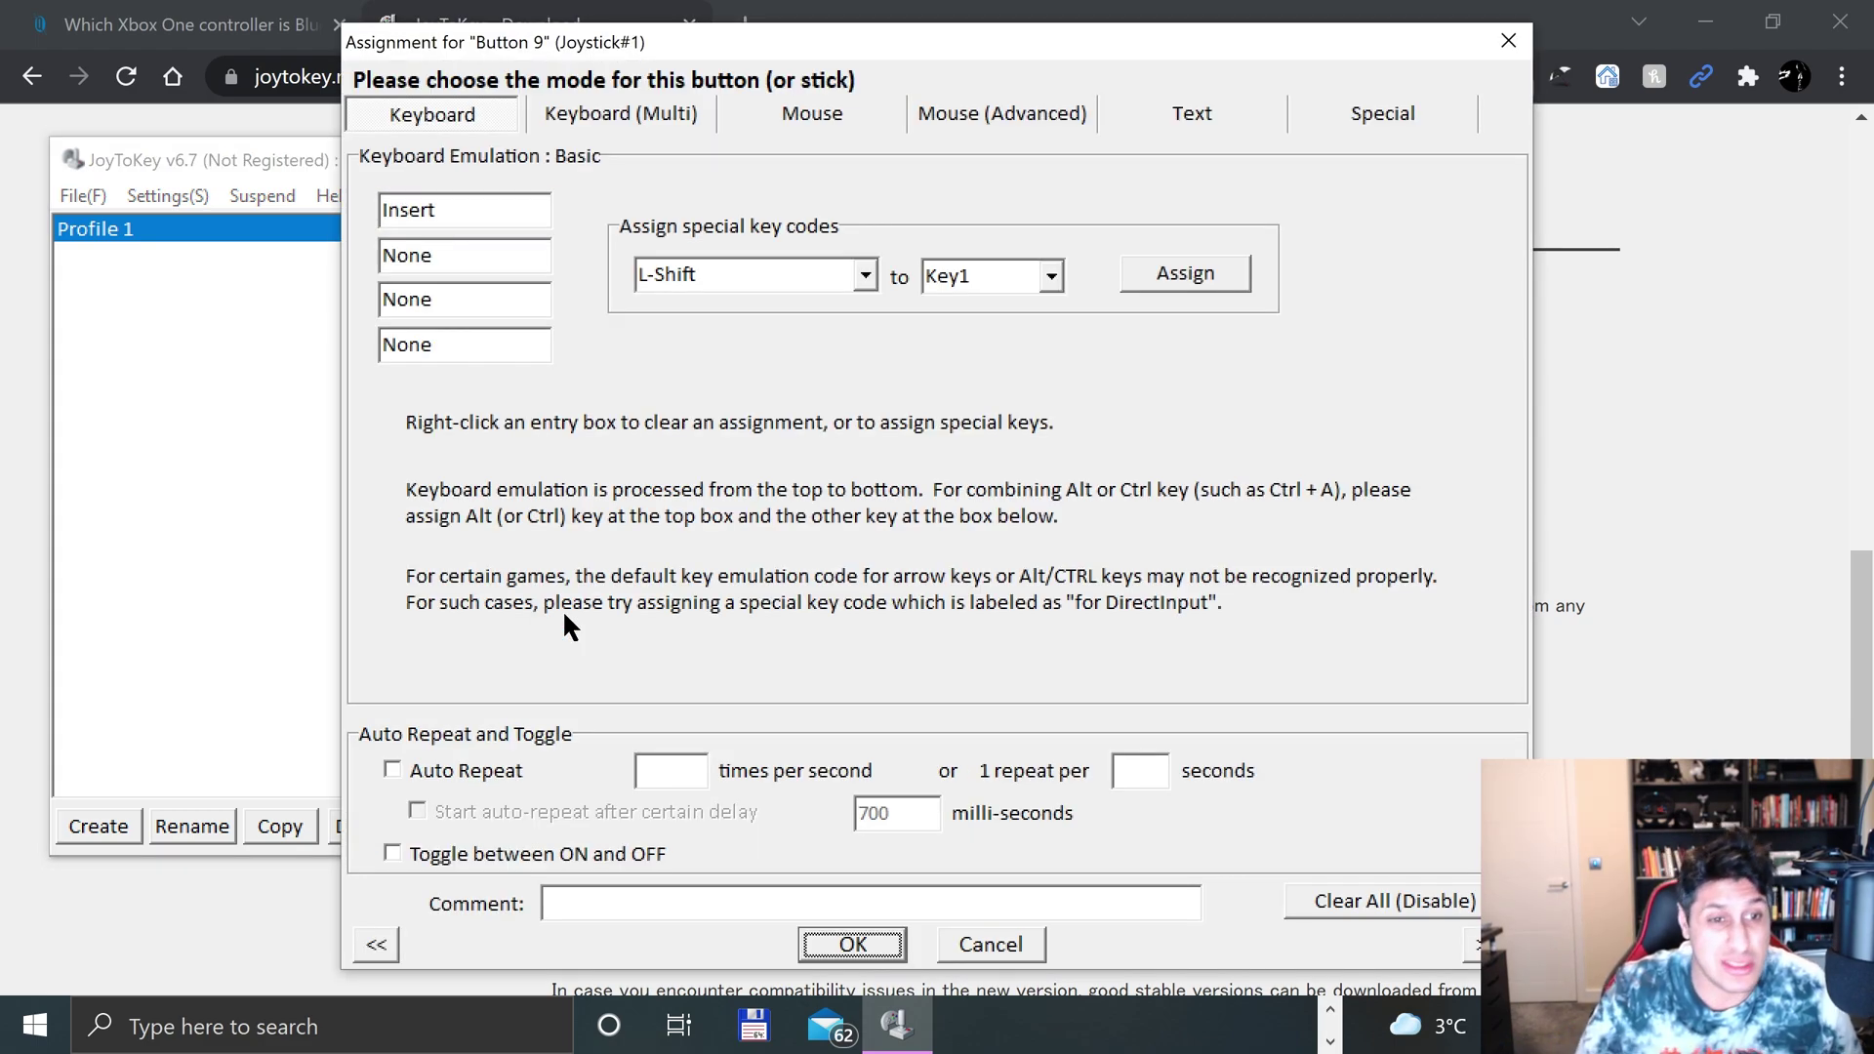
click(852, 943)
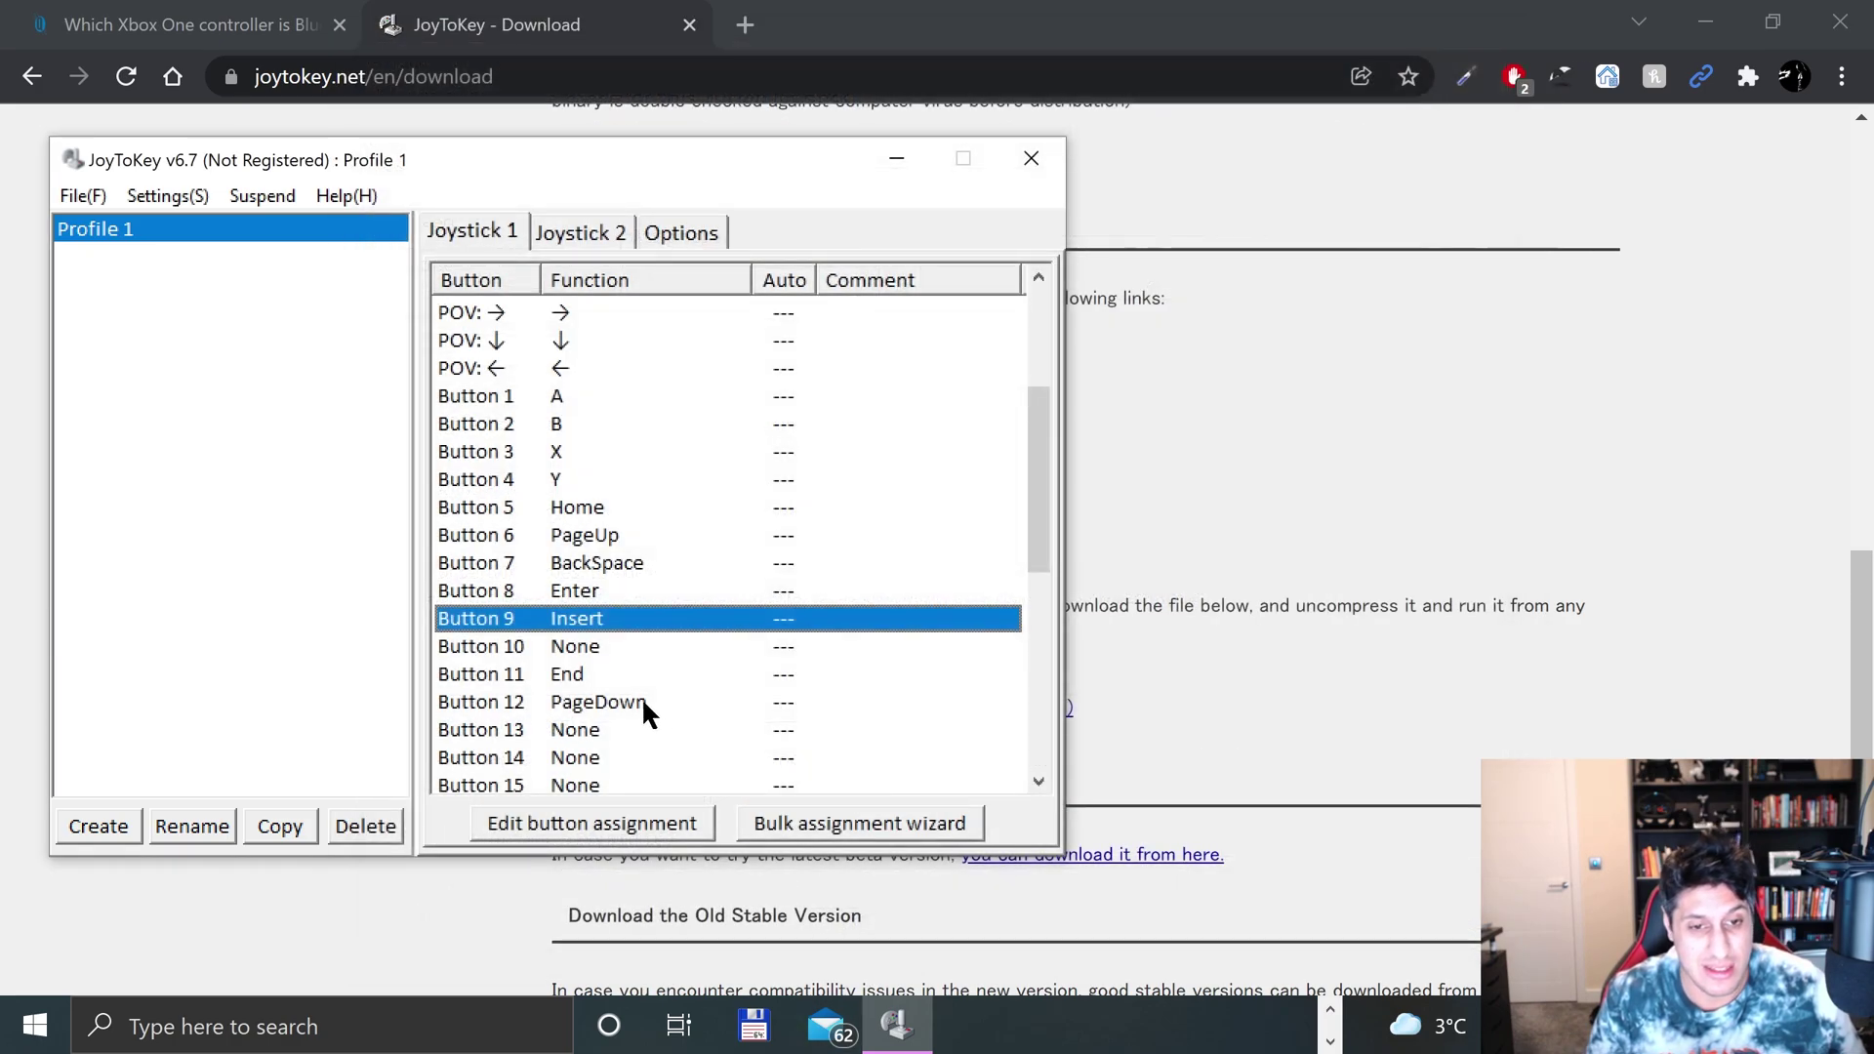
double_click(584, 646)
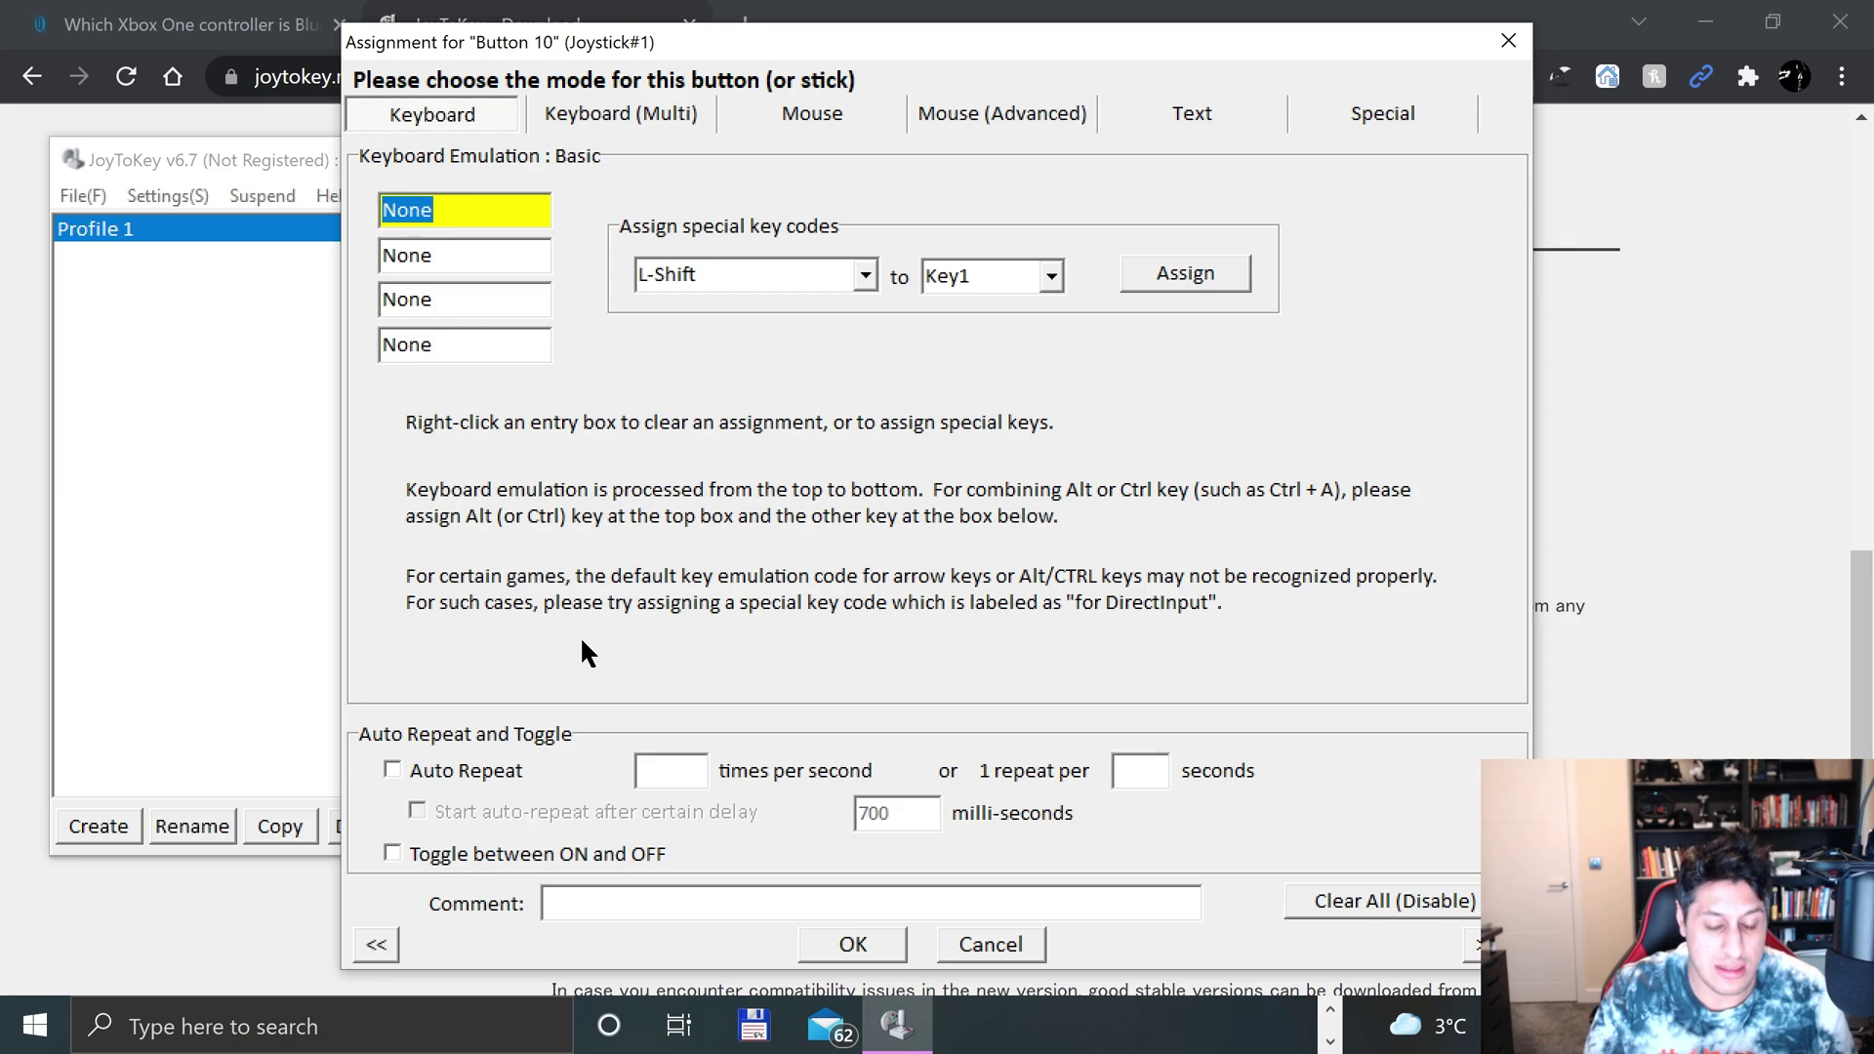
click(988, 945)
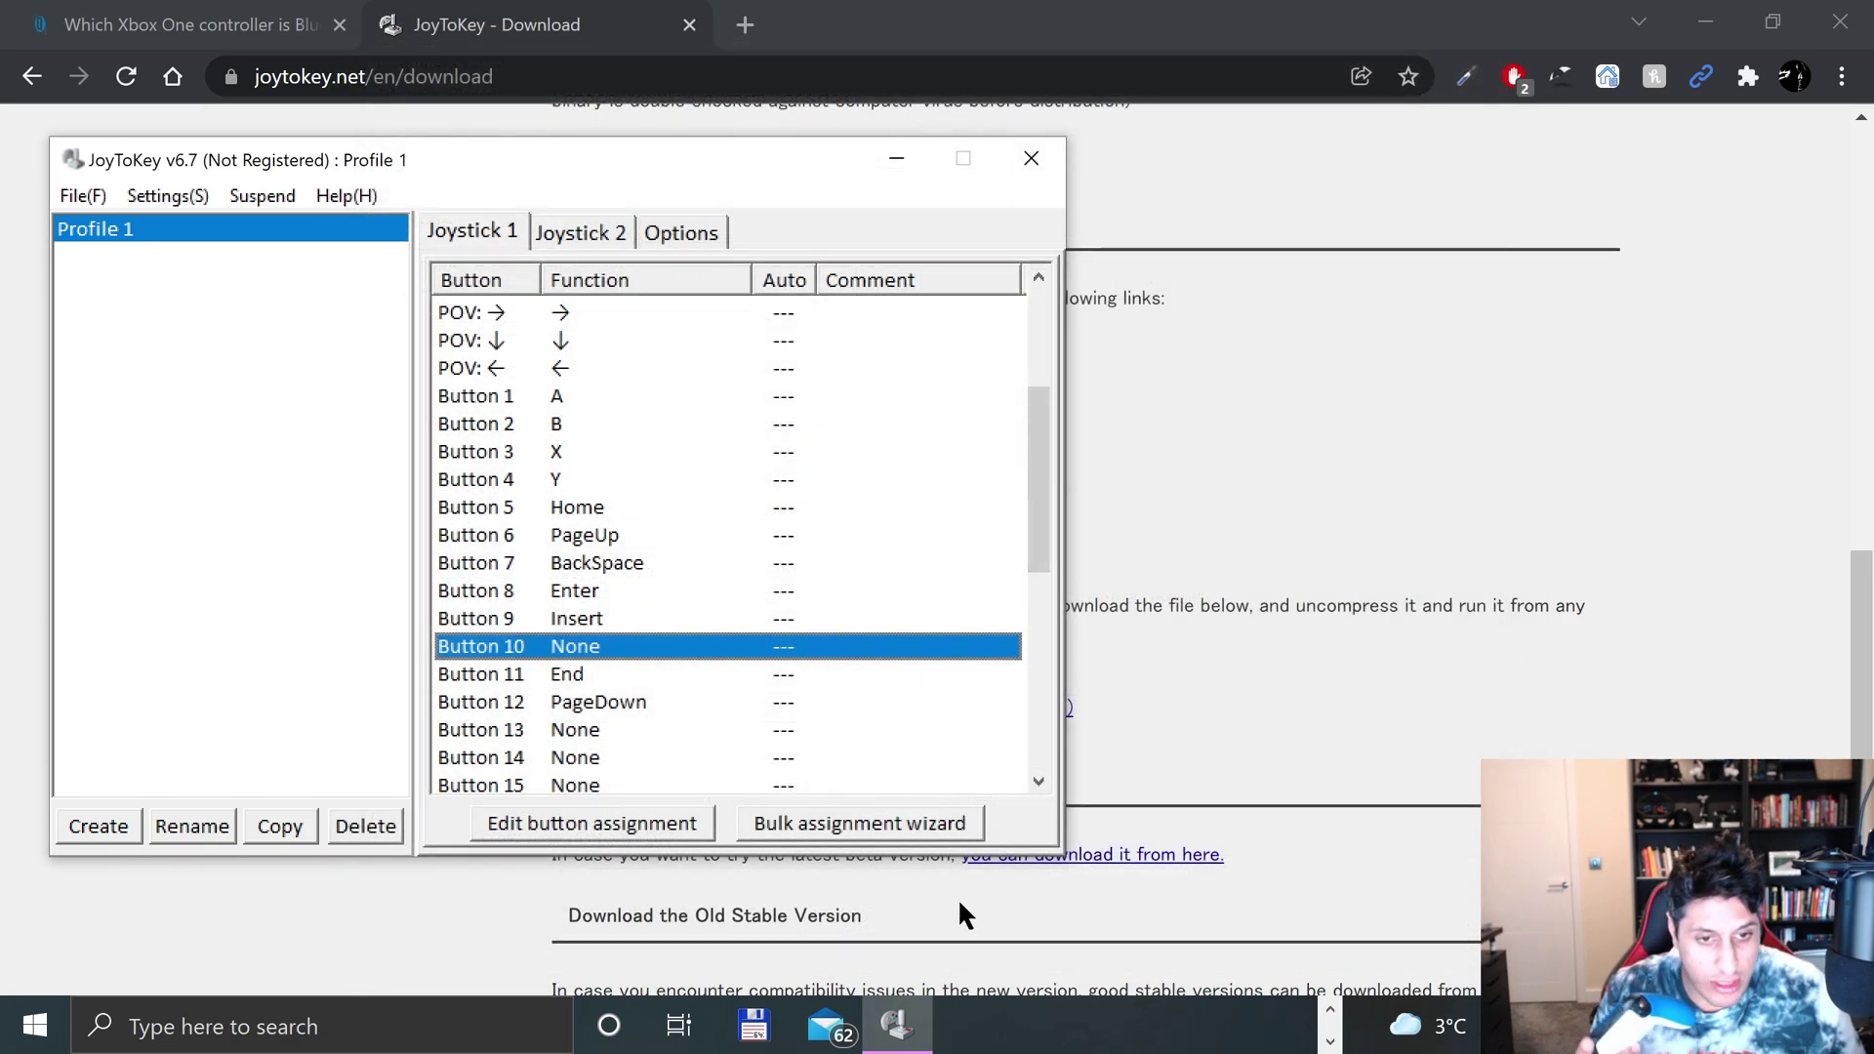
click(660, 705)
double_click(585, 644)
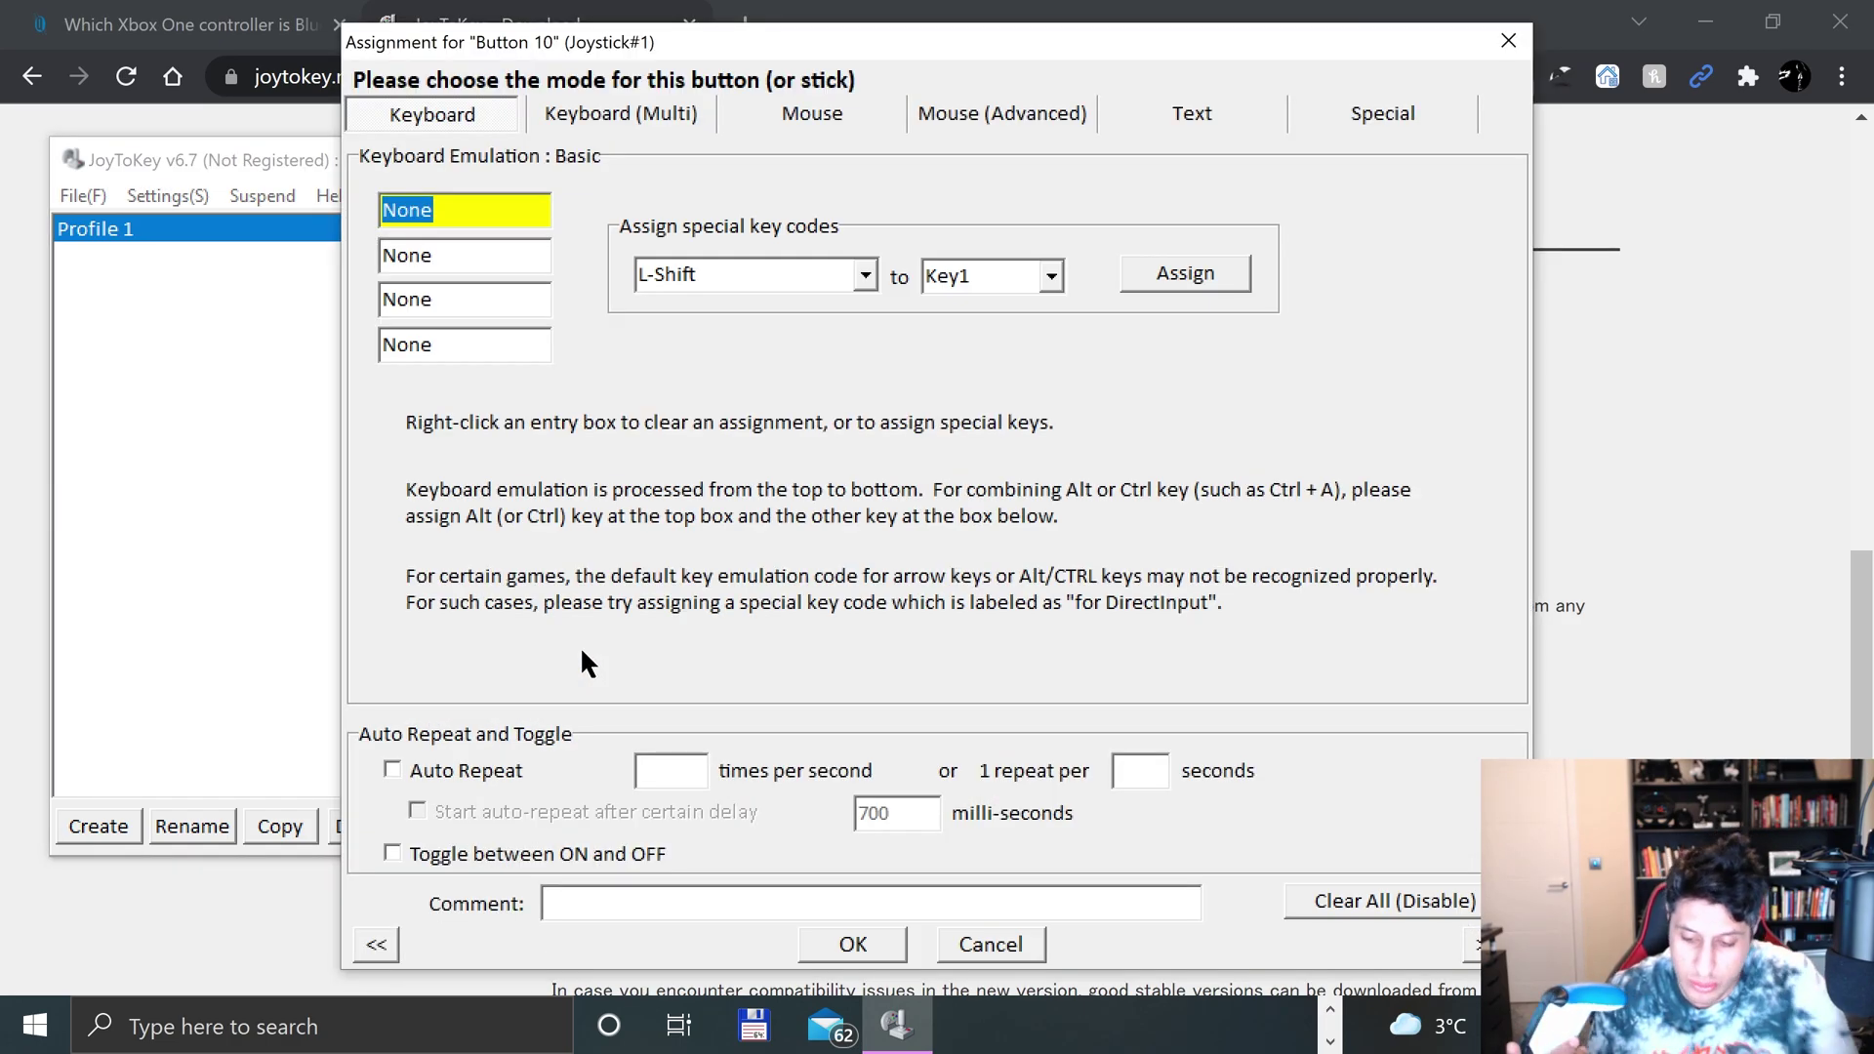
key(Delete)
click(806, 942)
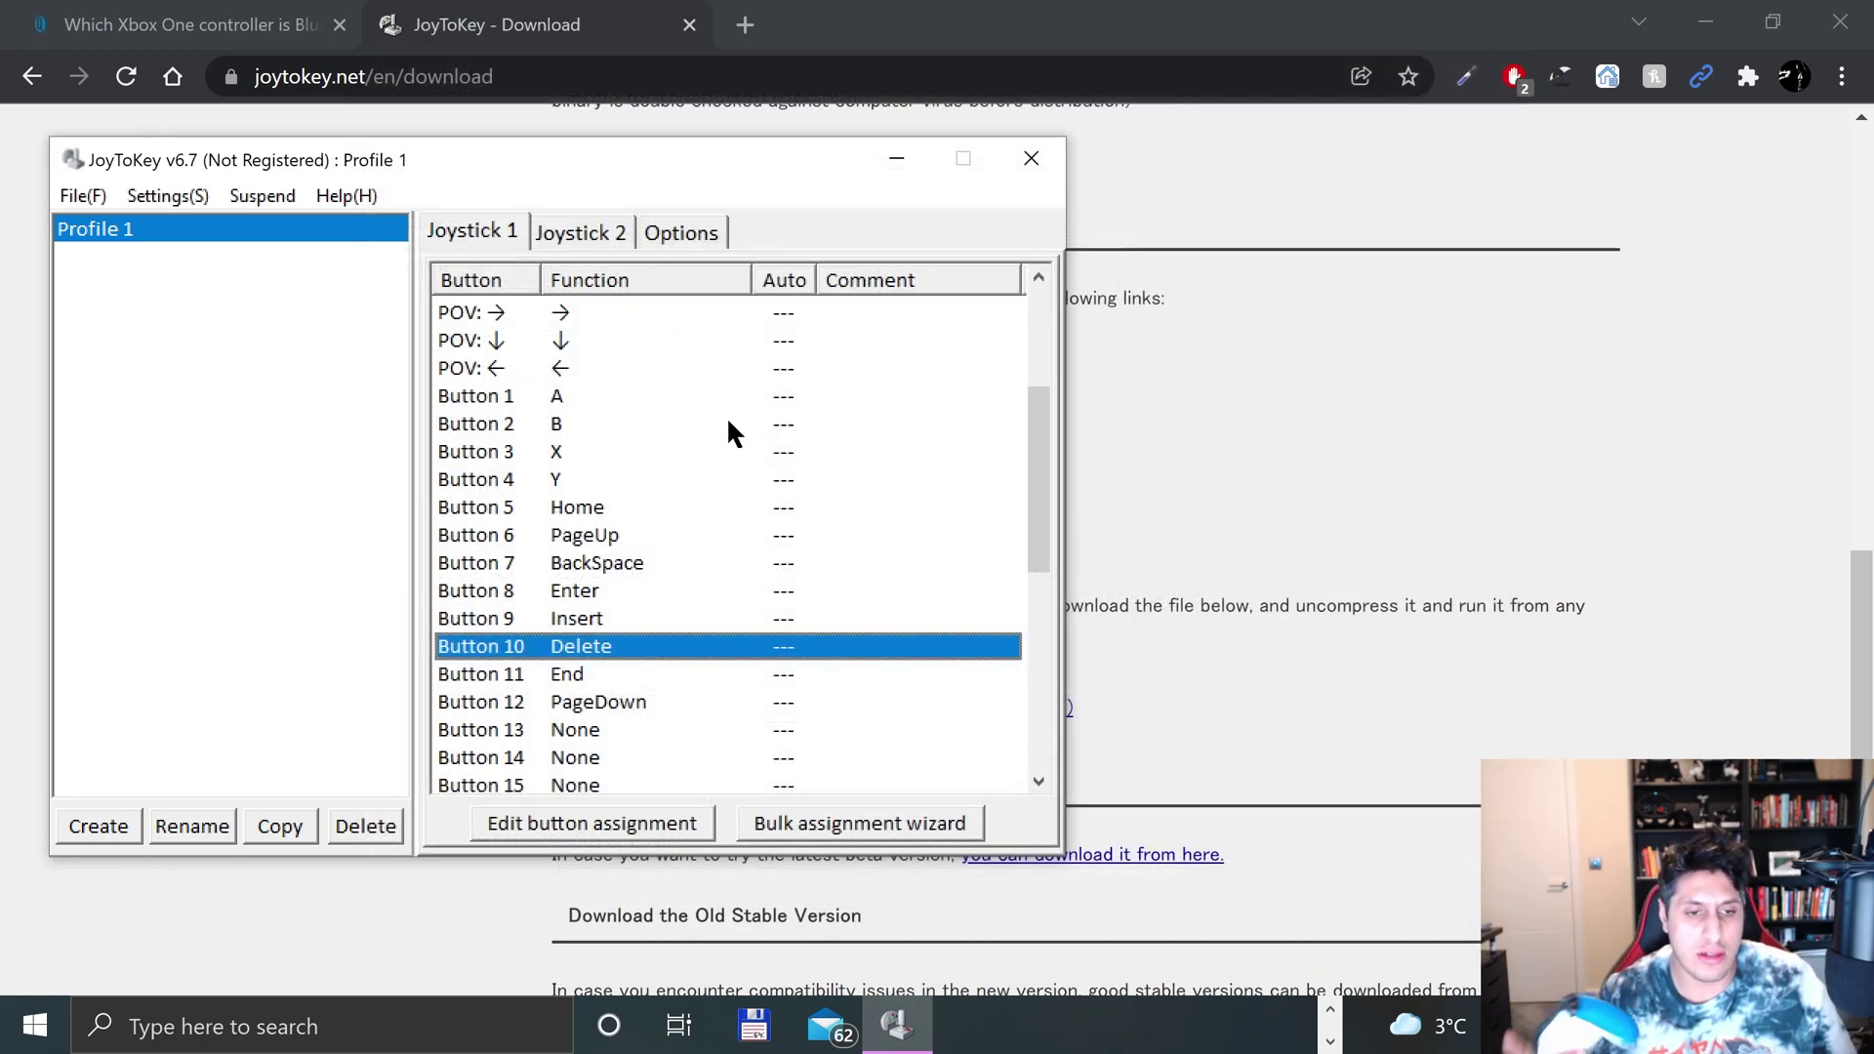
scroll(546, 488, up, 2)
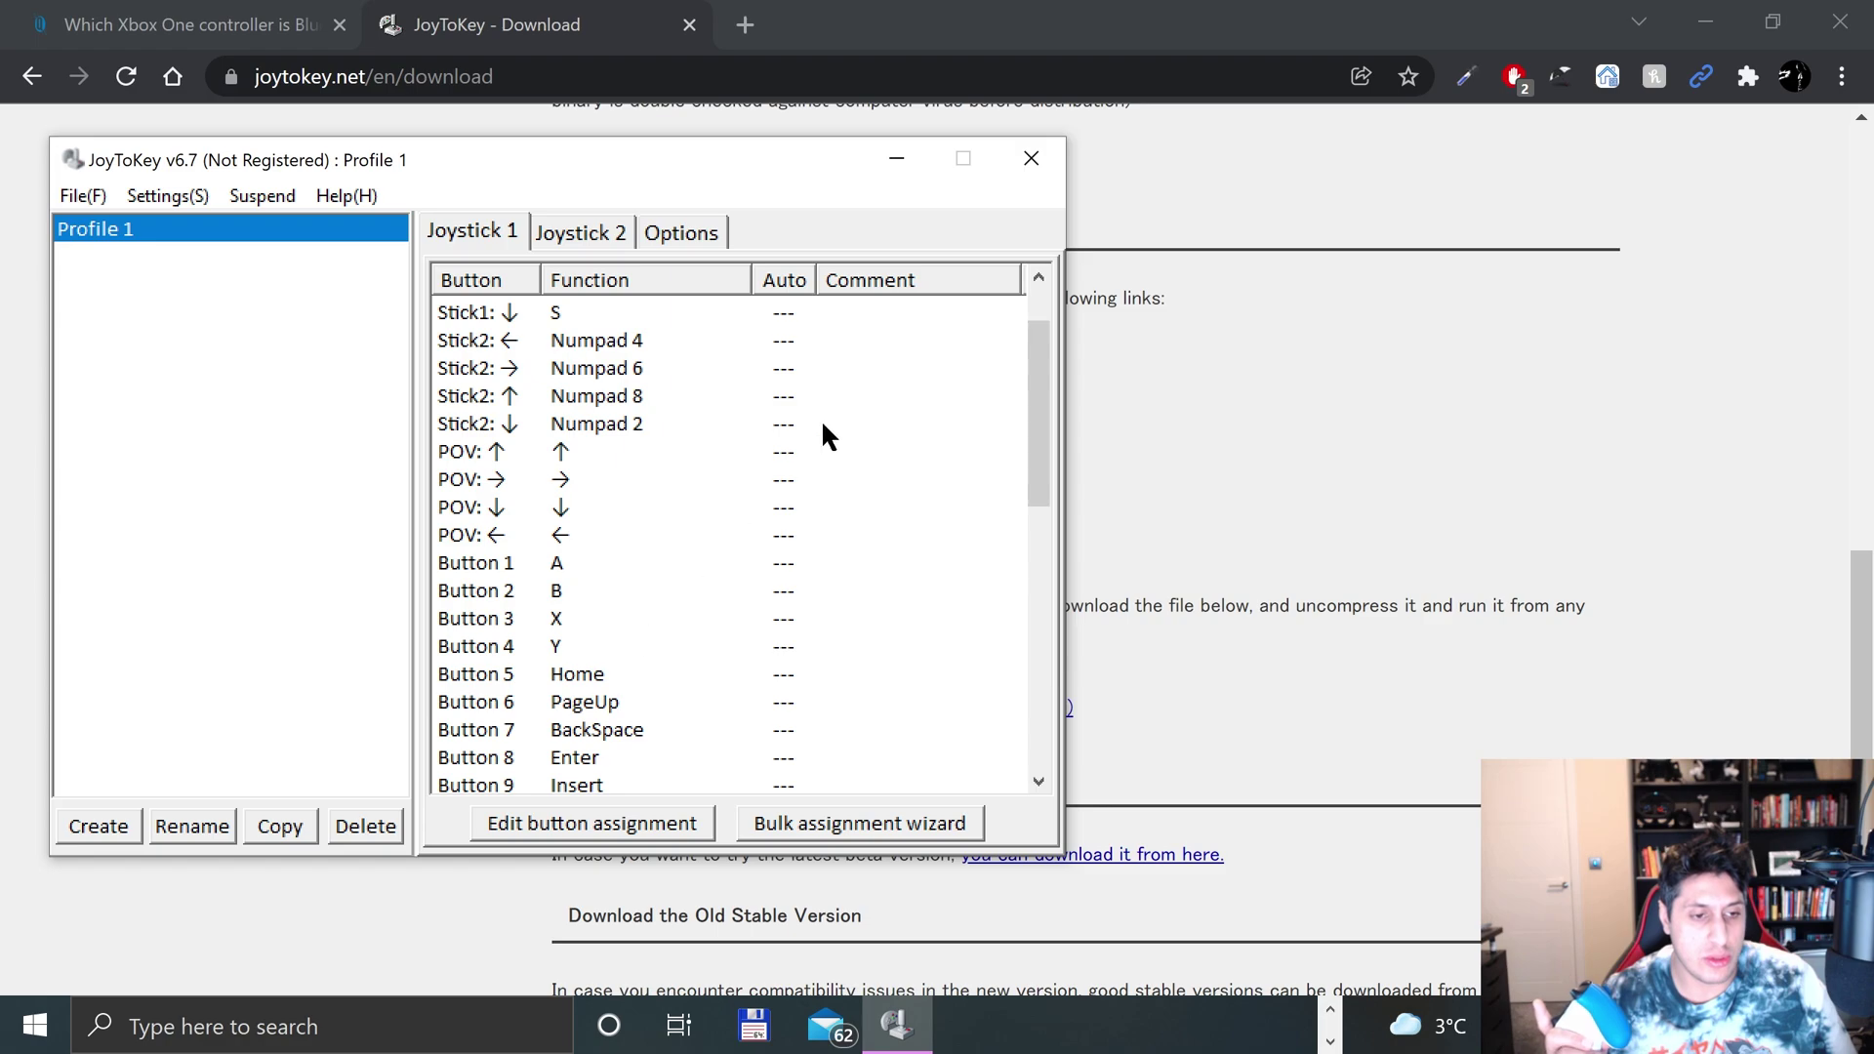
- Close the JoyToKey window and launch the Citra Nightly emulator
click(1044, 159)
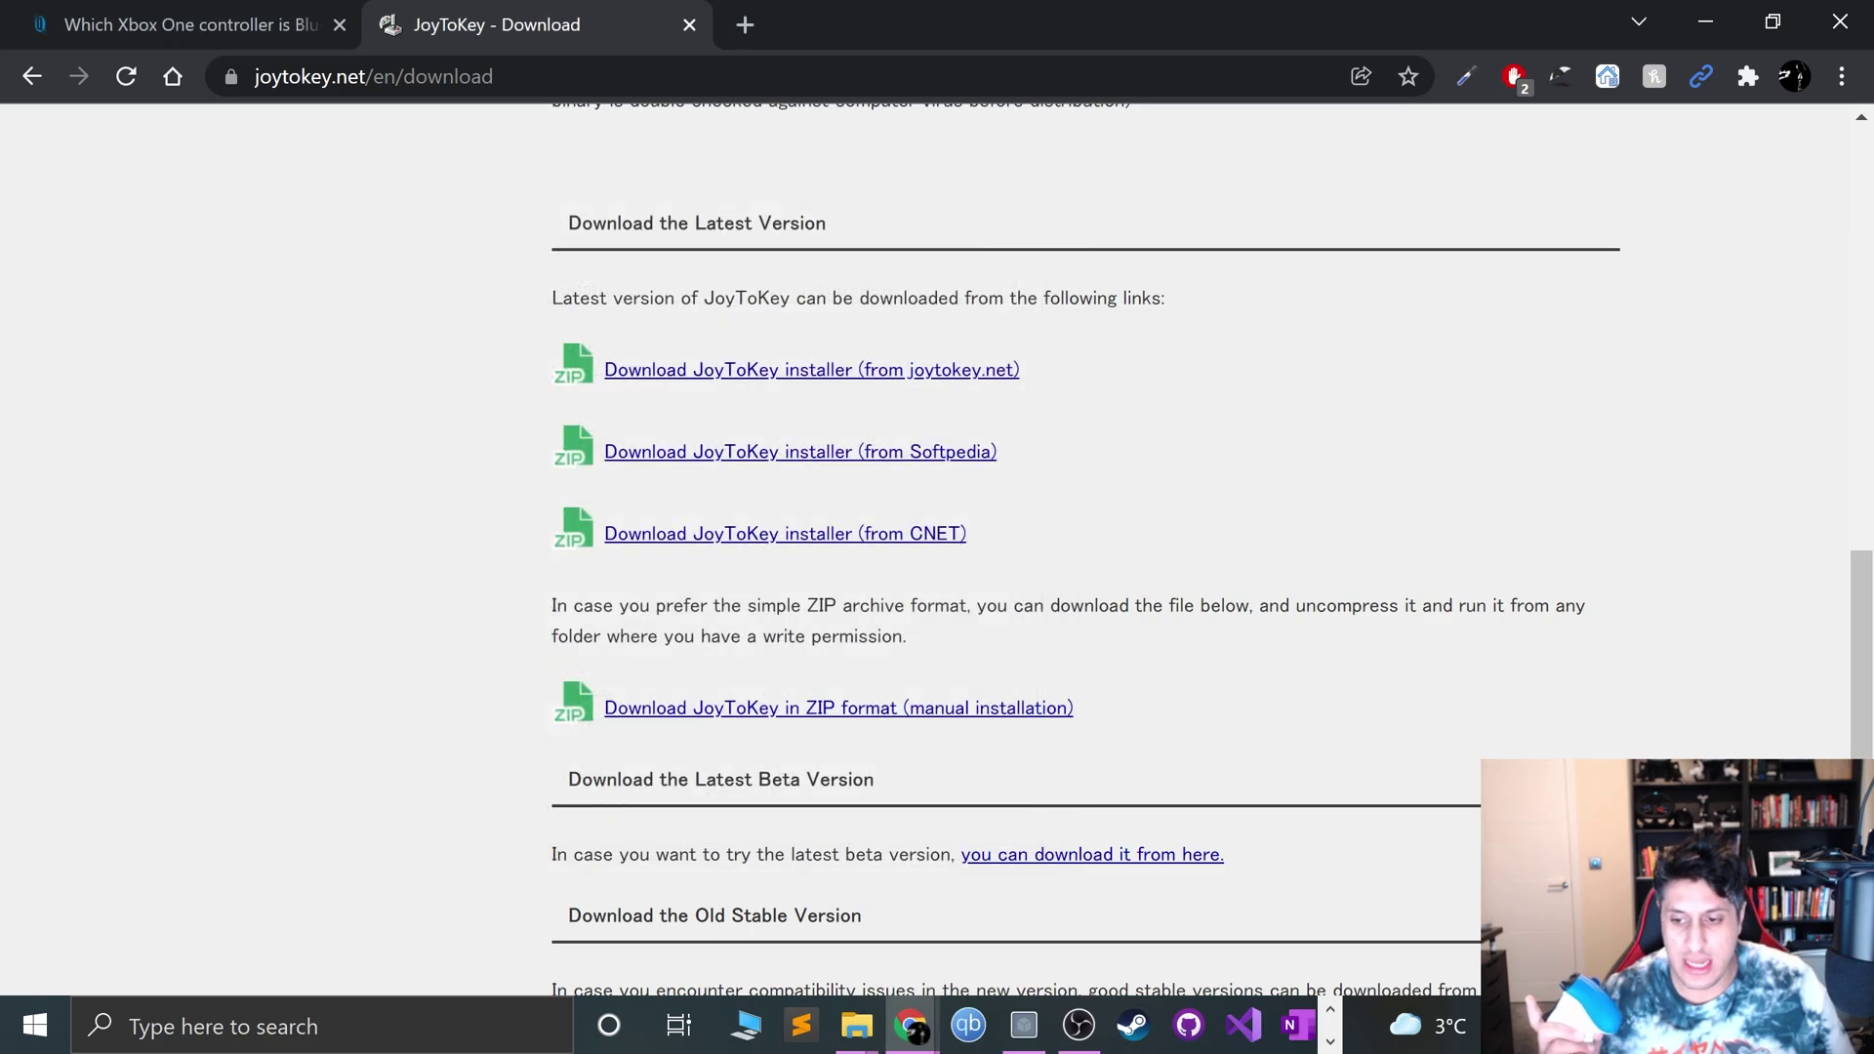
click(1329, 1010)
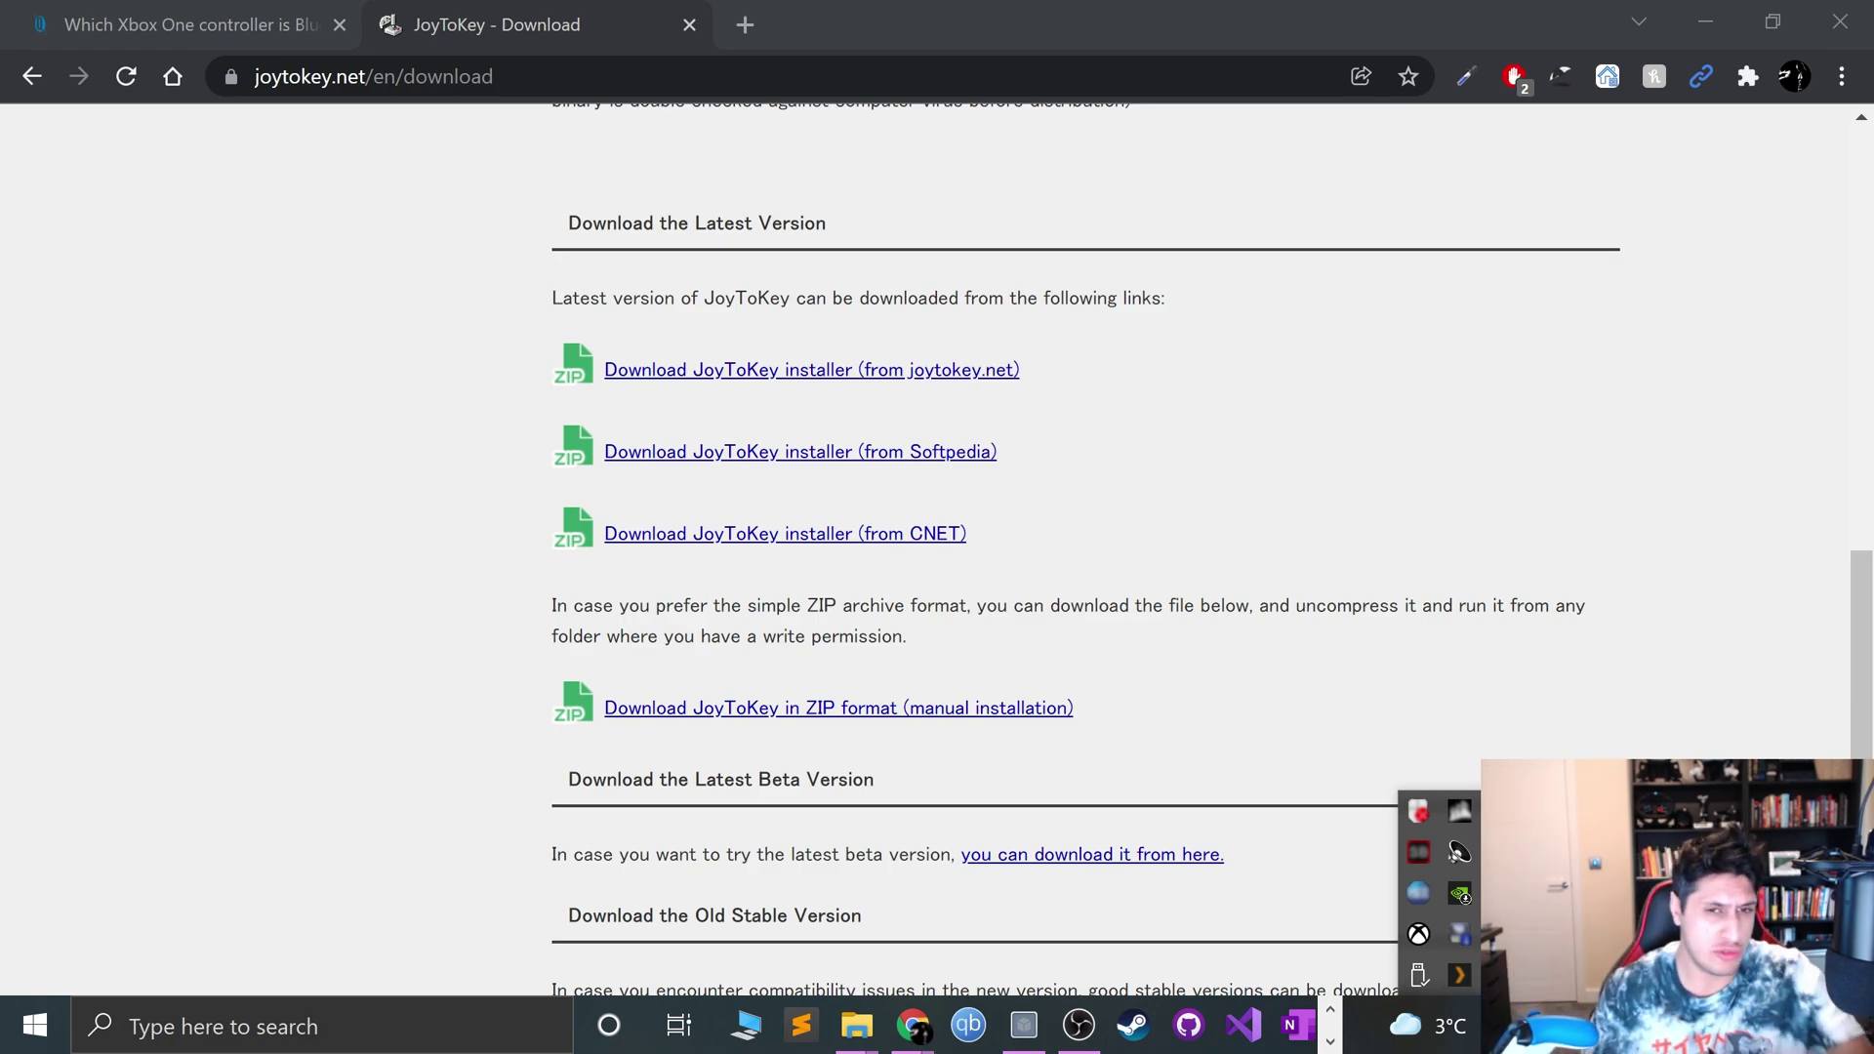
click(1329, 1042)
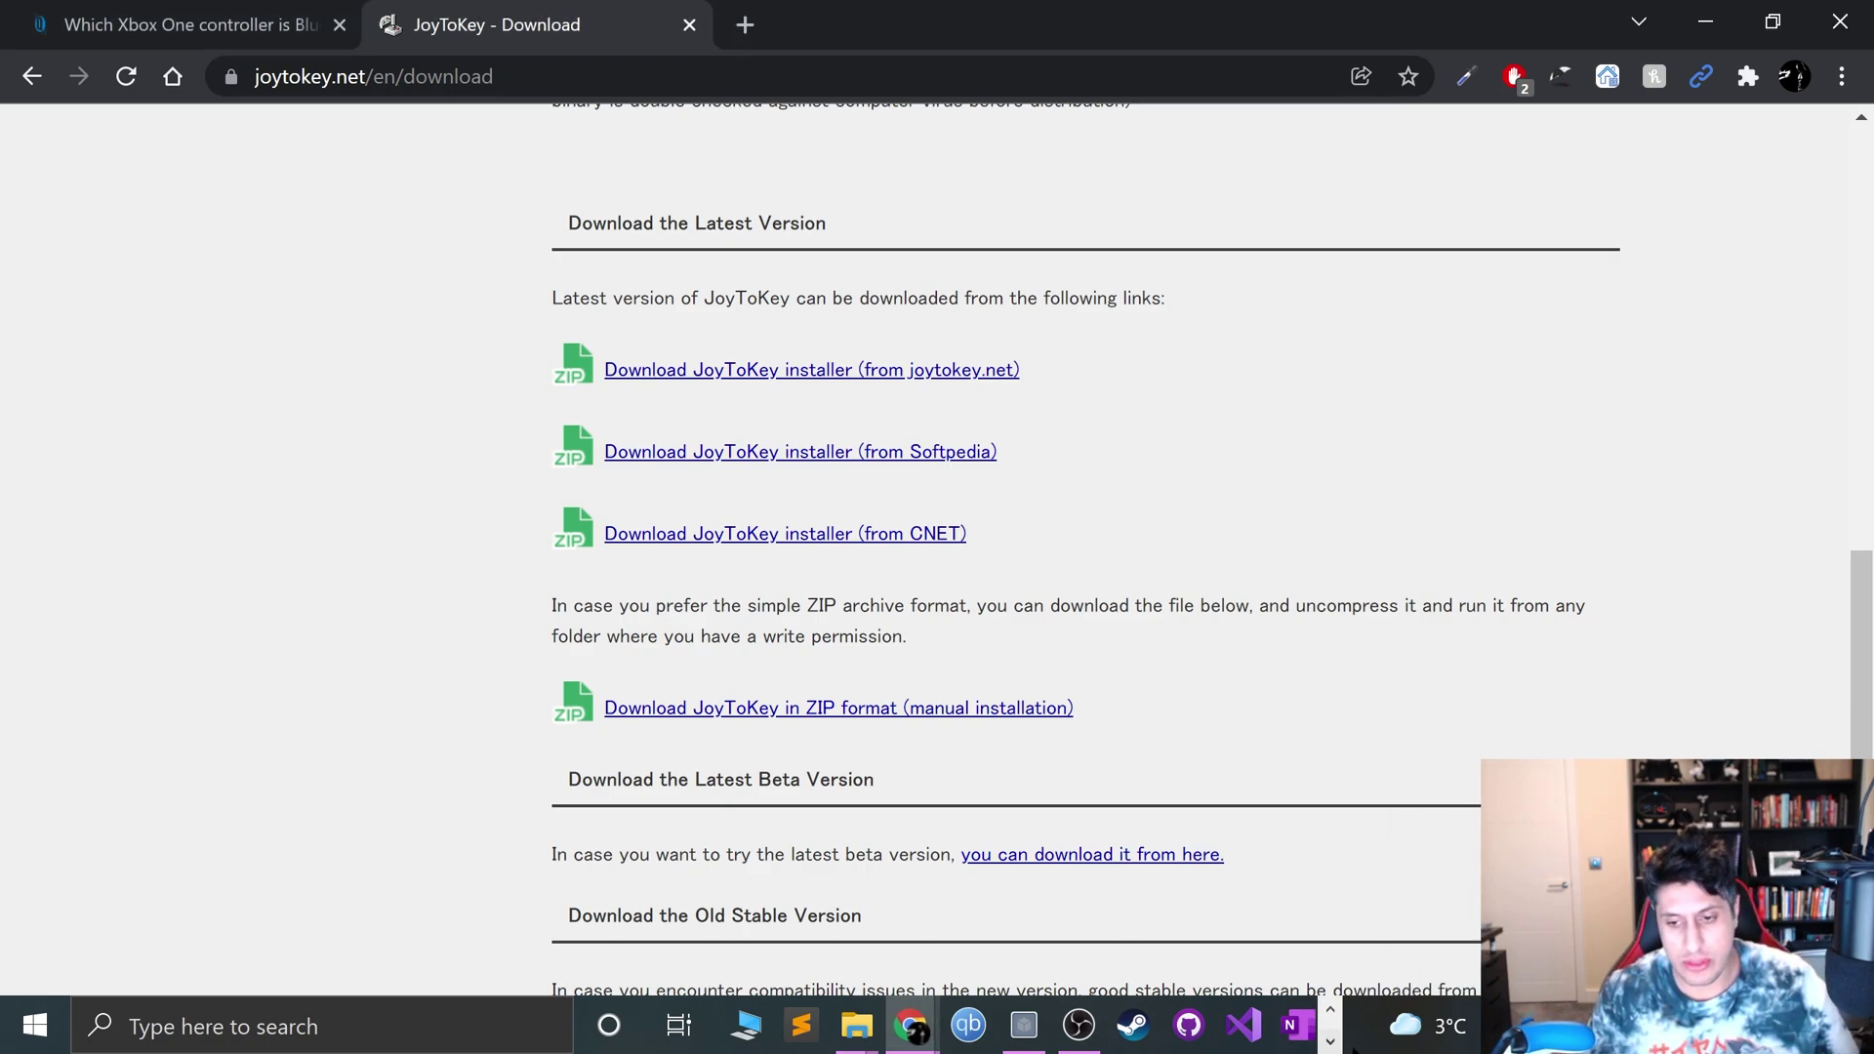
click(35, 1025)
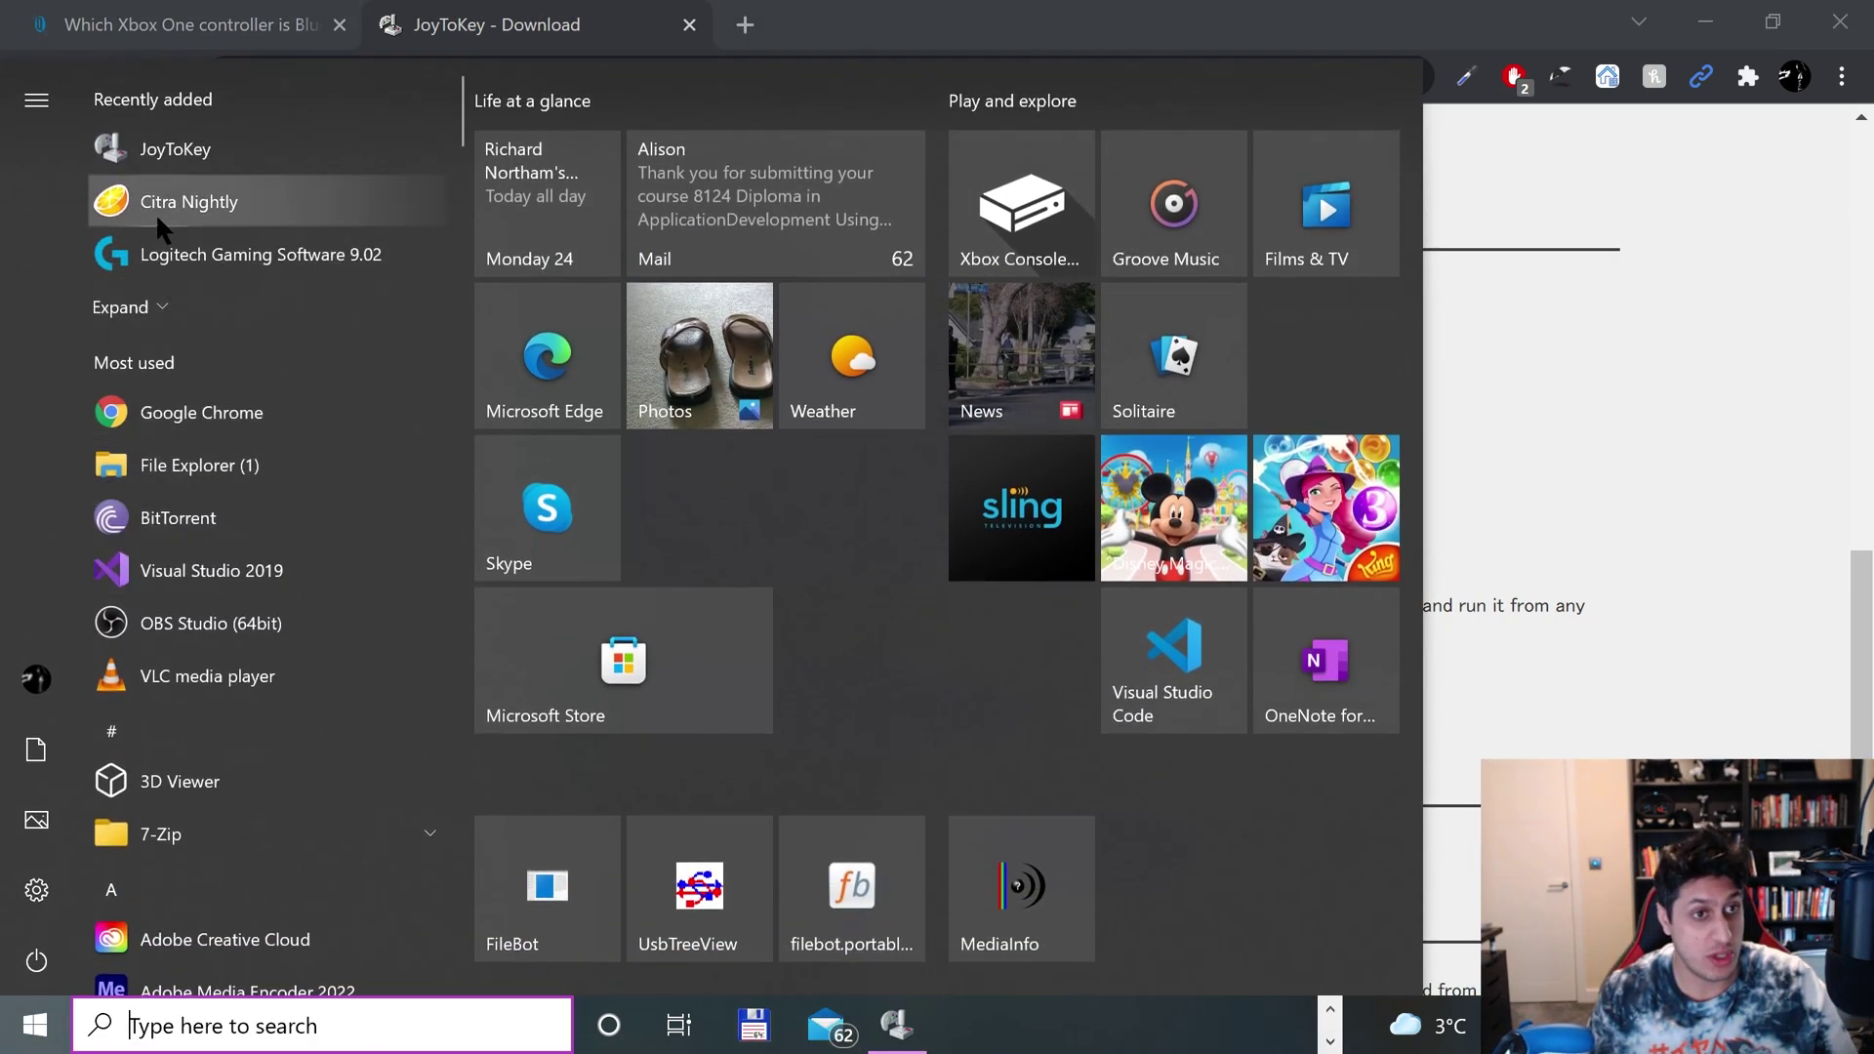
click(155, 213)
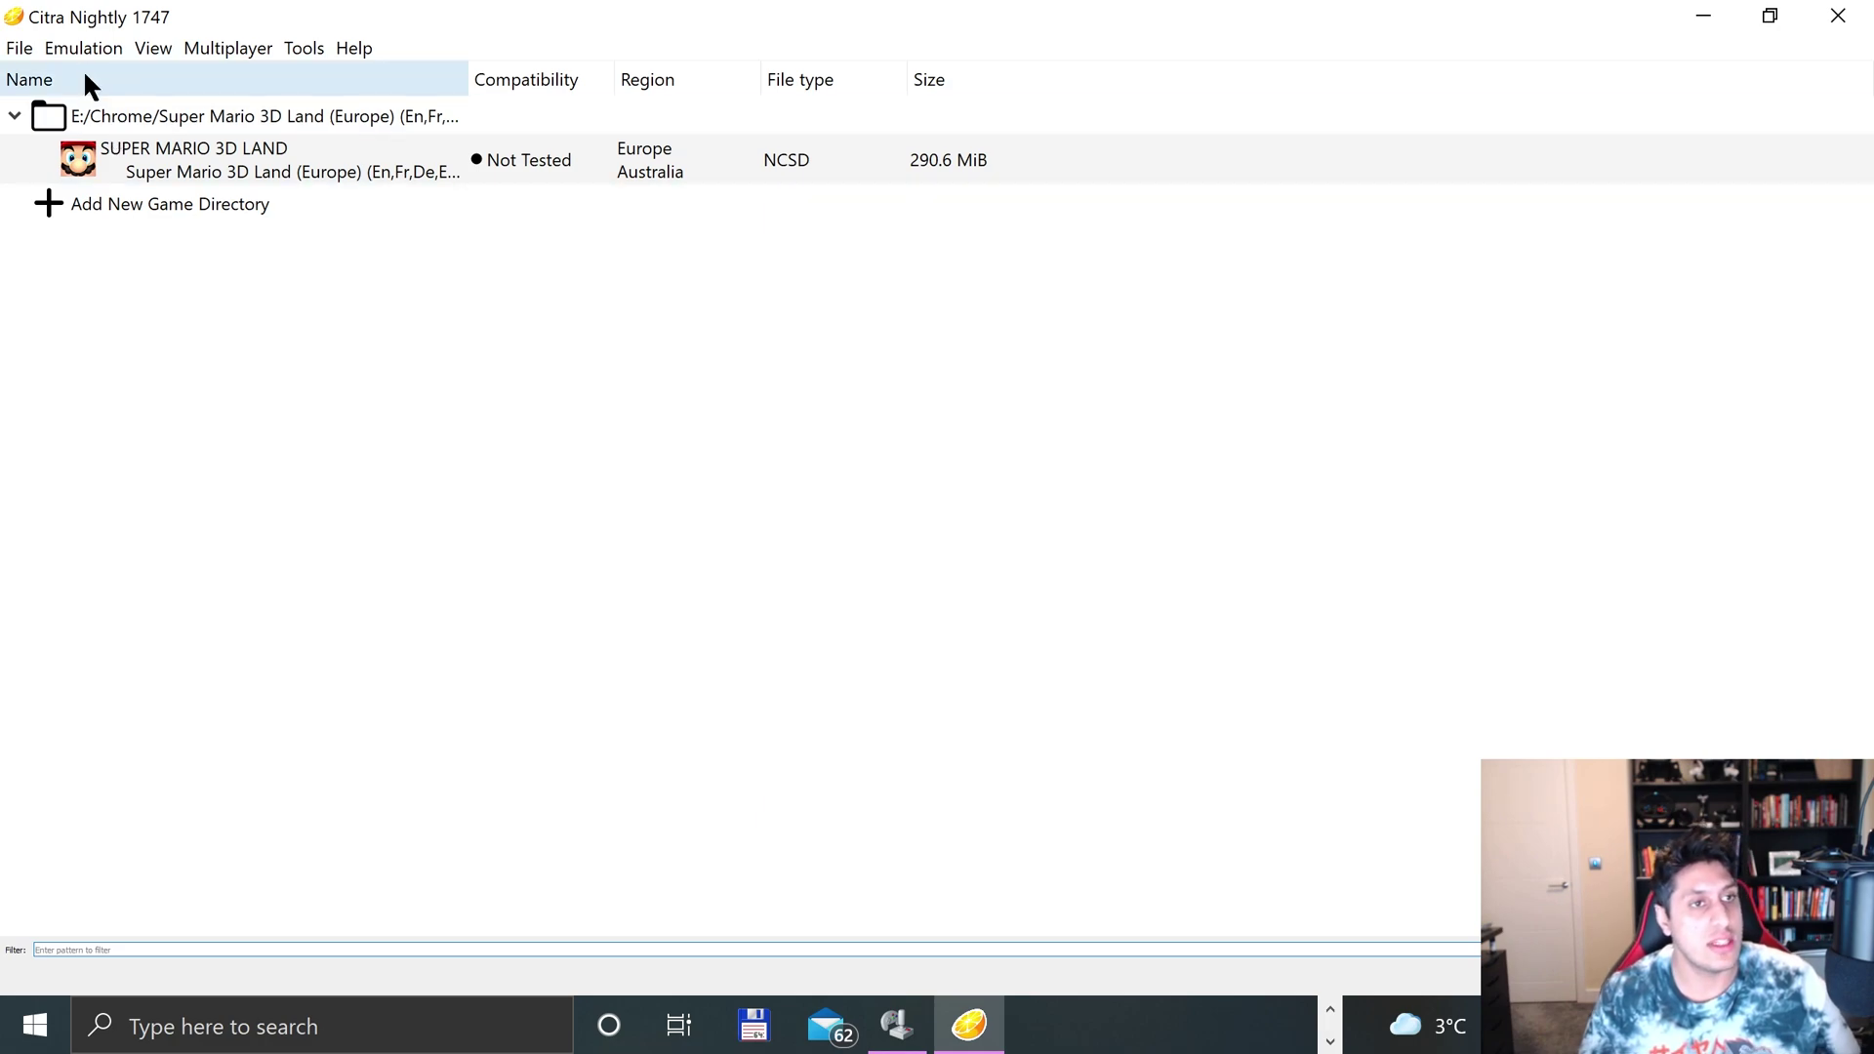
- Open the Controls section of the Citra configuration and clear all input bindings in the default profile
click(26, 47)
click(72, 297)
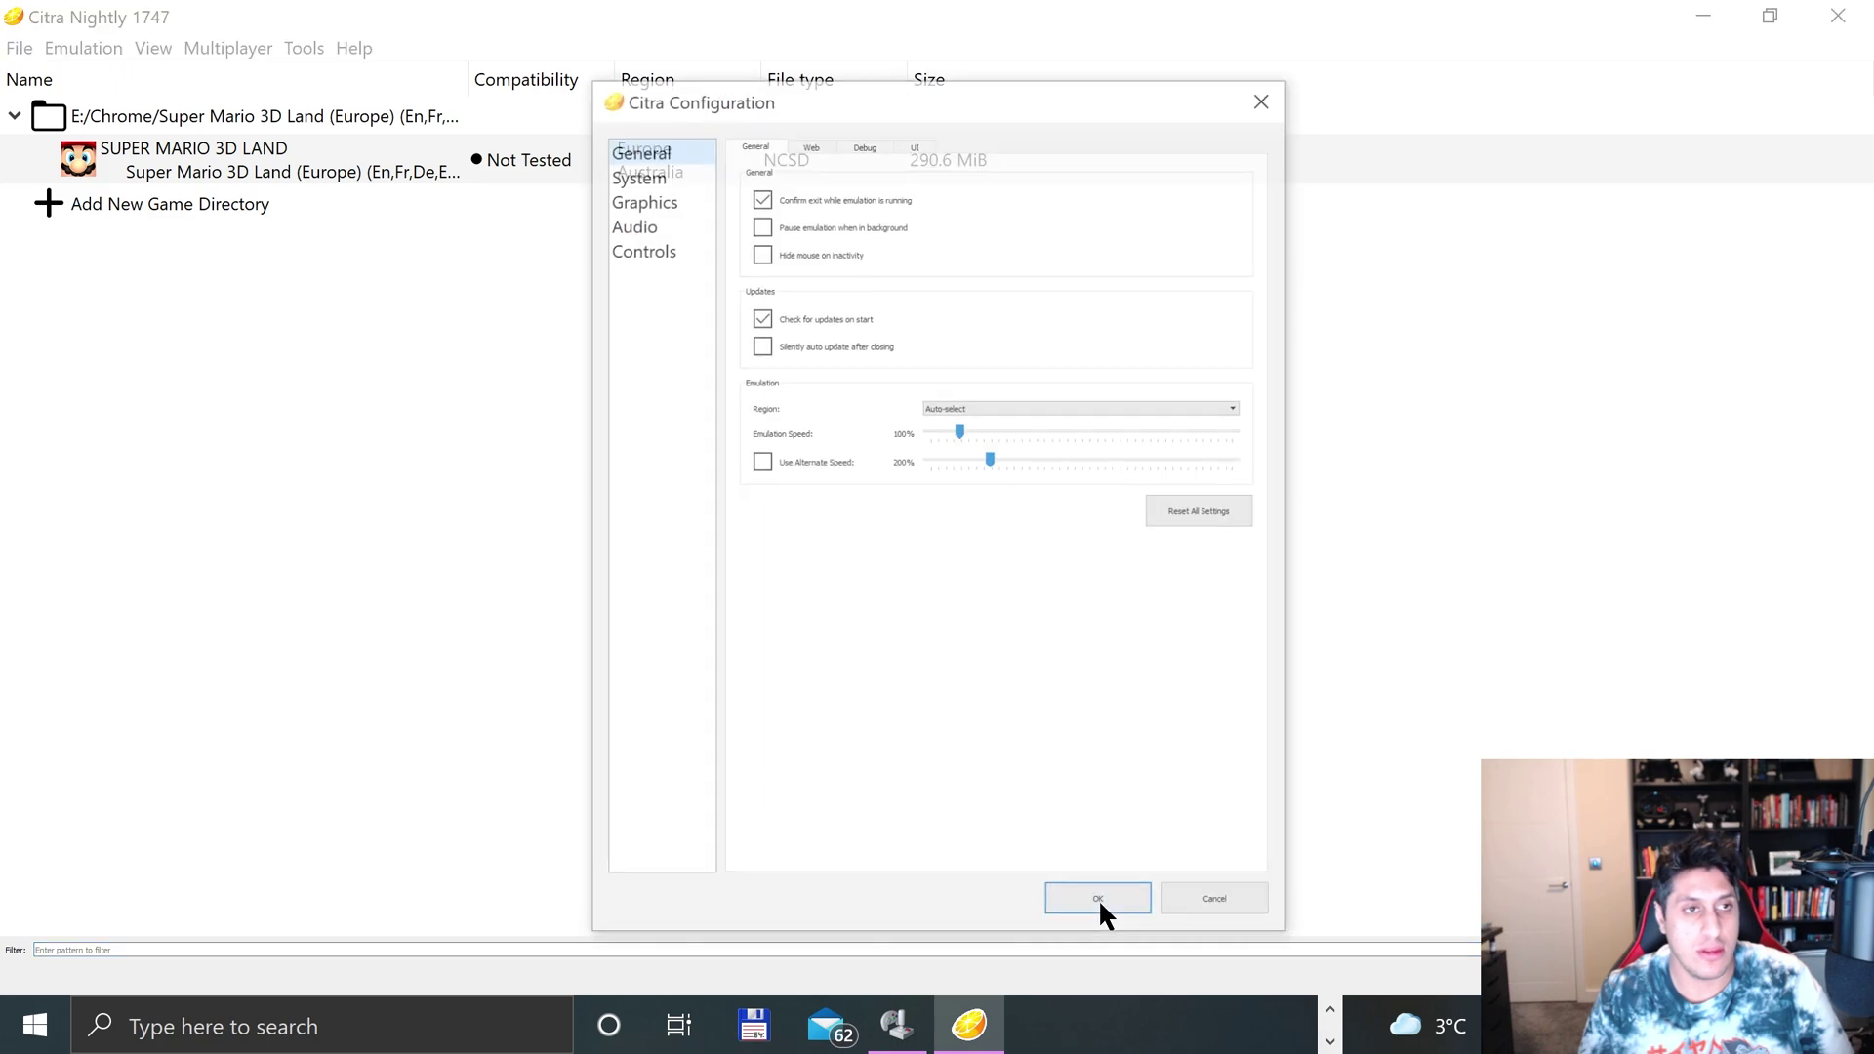
click(654, 253)
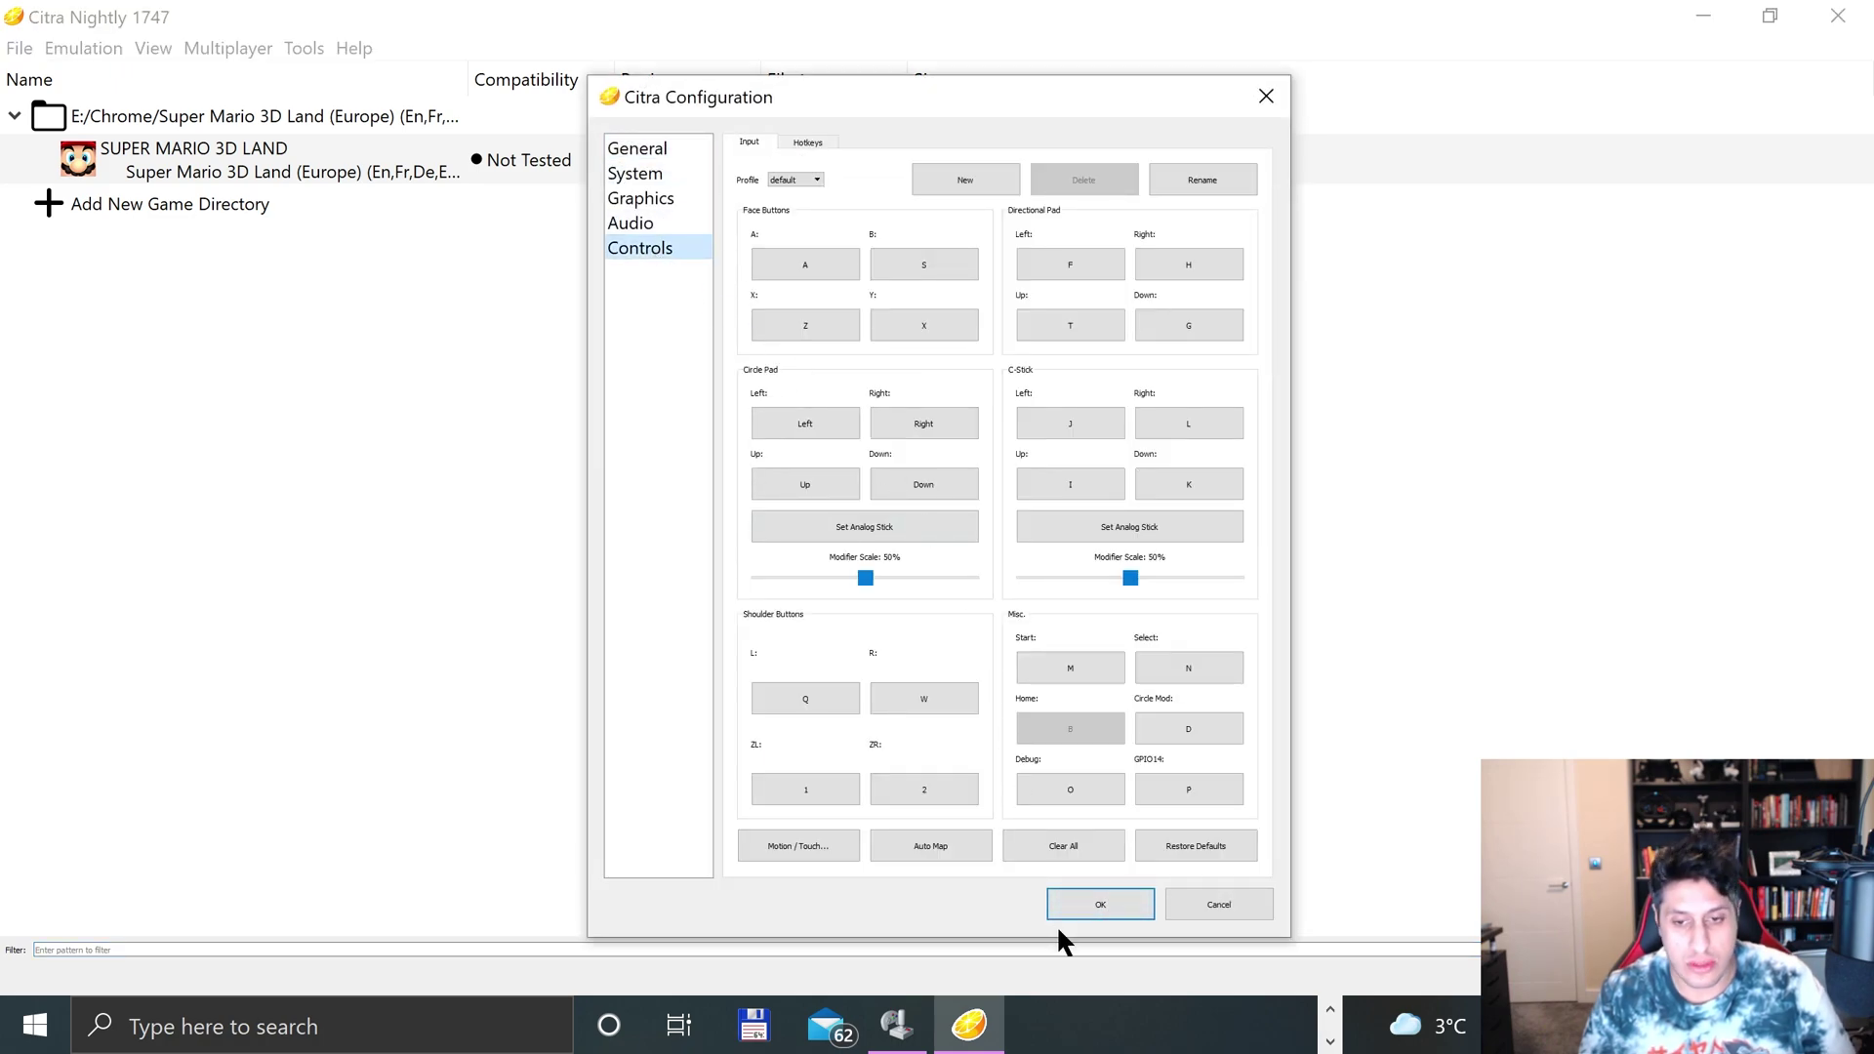
click(1049, 846)
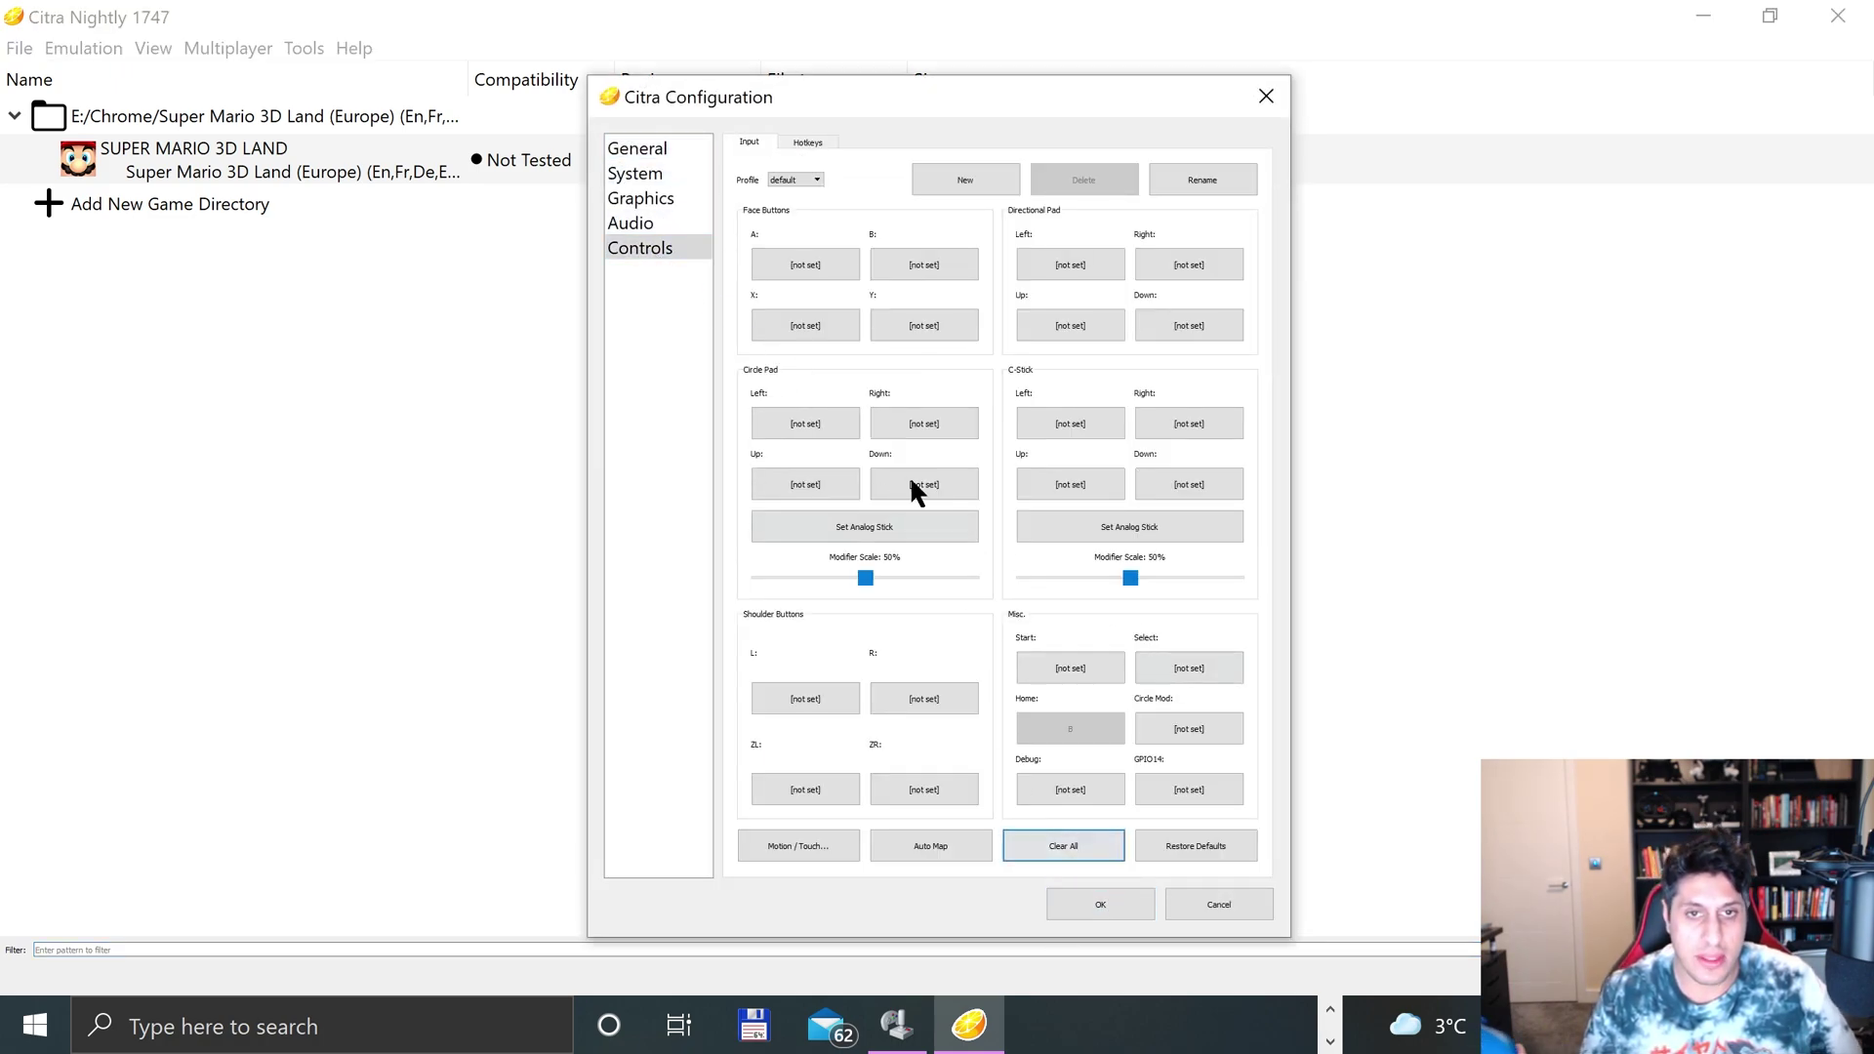
- Bind the face buttons A, B, X and Y to the A, B, X and Y keys
click(764, 259)
key(a)
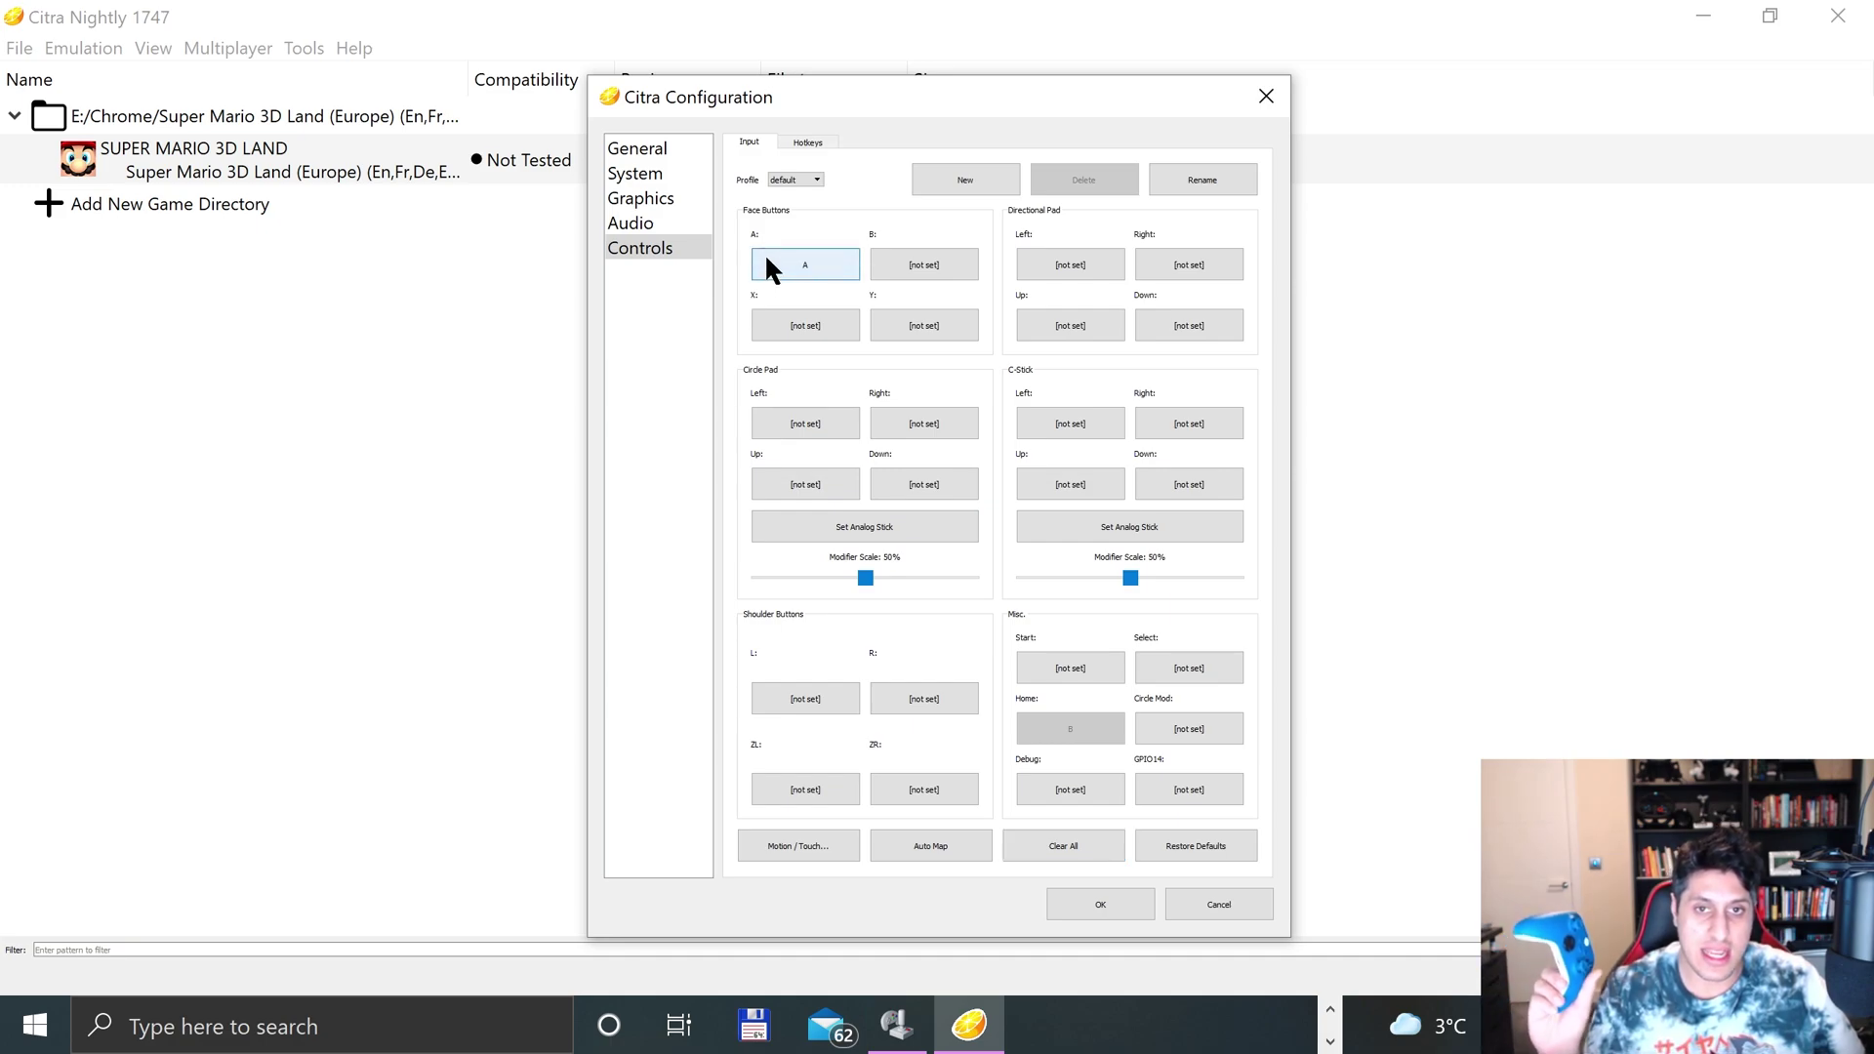
click(876, 266)
key(b)
click(838, 320)
key(x)
click(892, 326)
key(y)
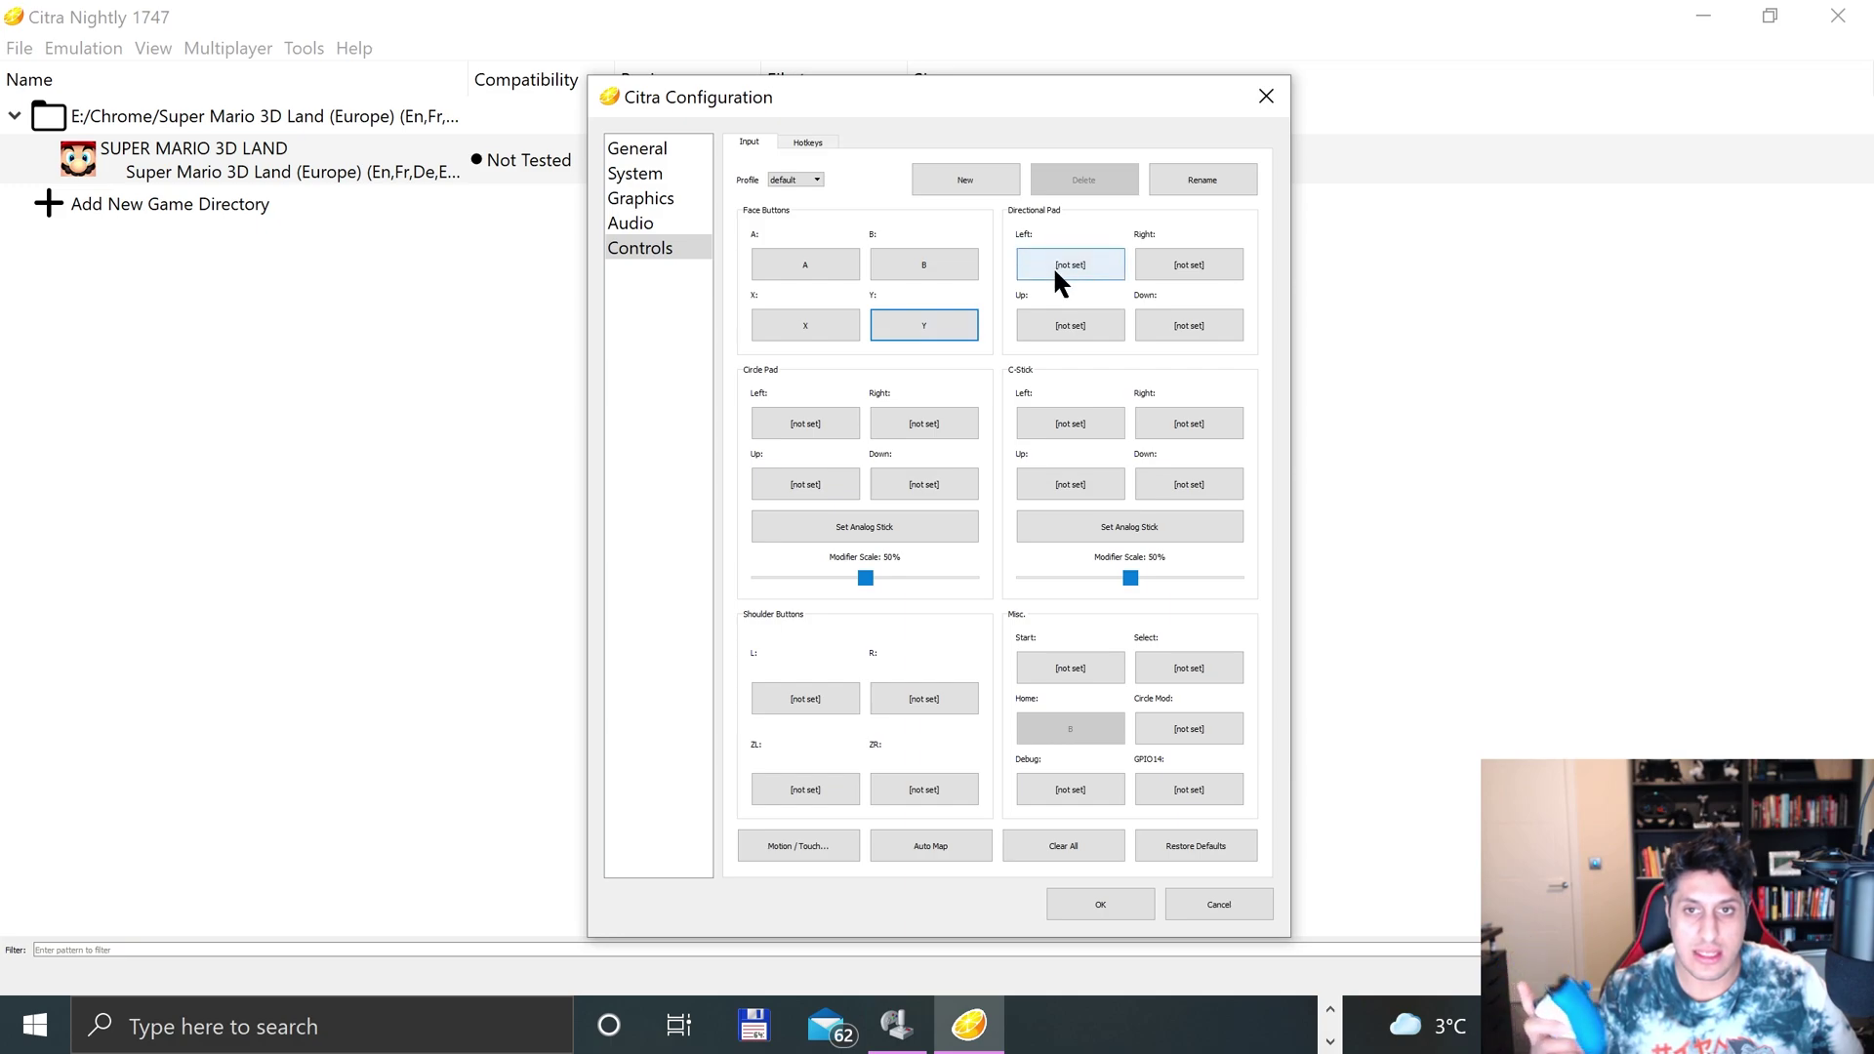
- Bind the directional pad's left, right, up and down to the matching arrow keys
click(1059, 283)
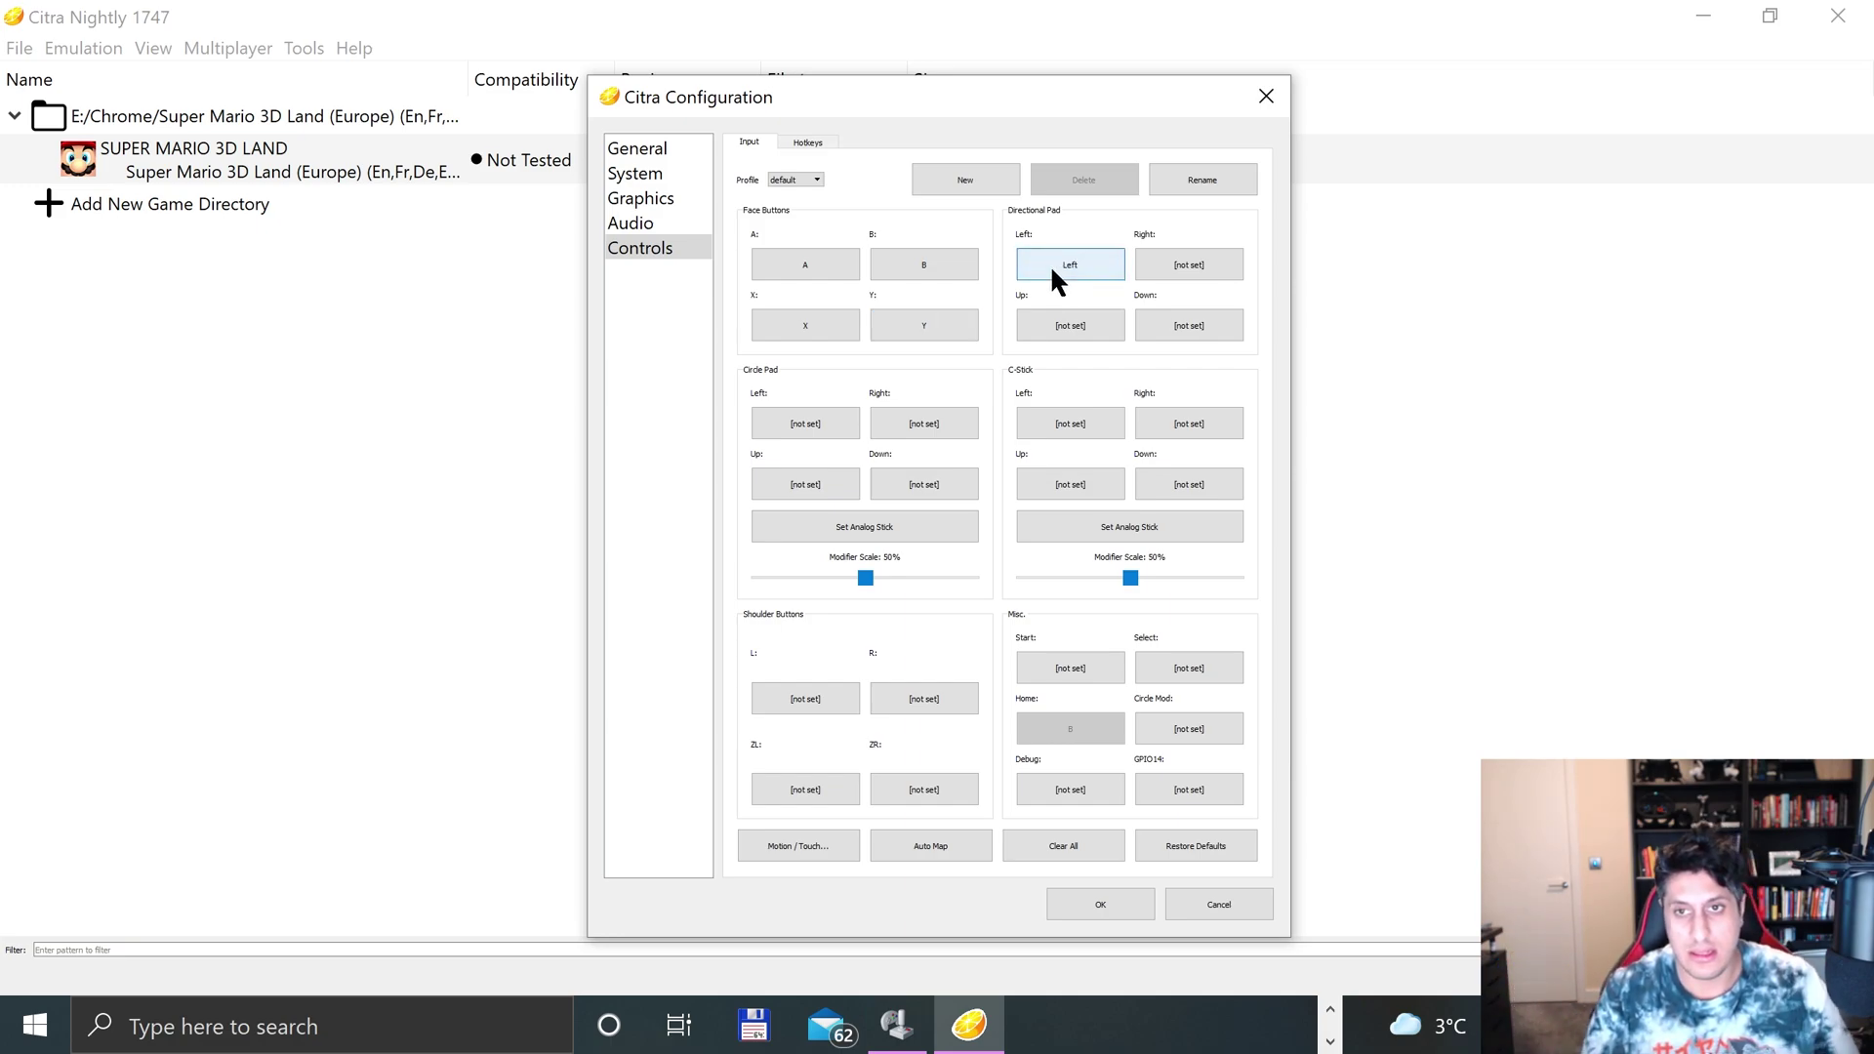
click(1141, 268)
key(Right)
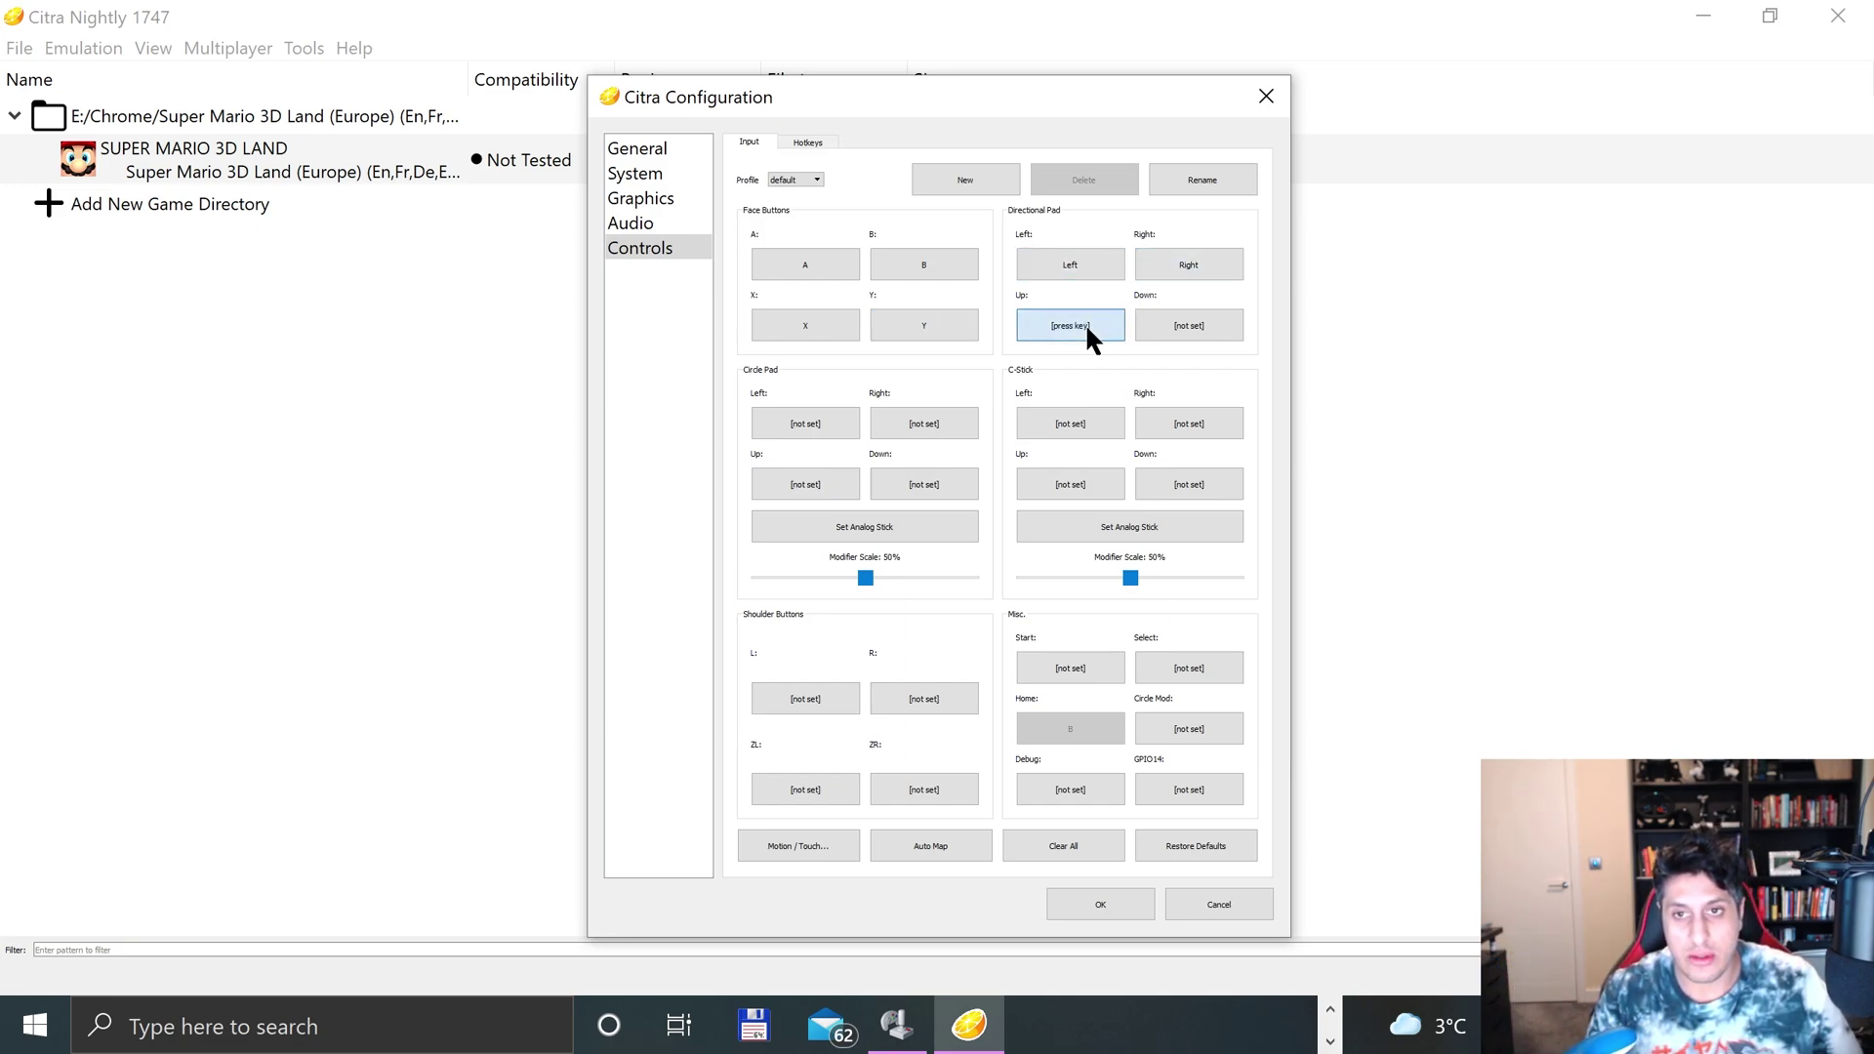
key(Up)
click(1161, 330)
key(Down)
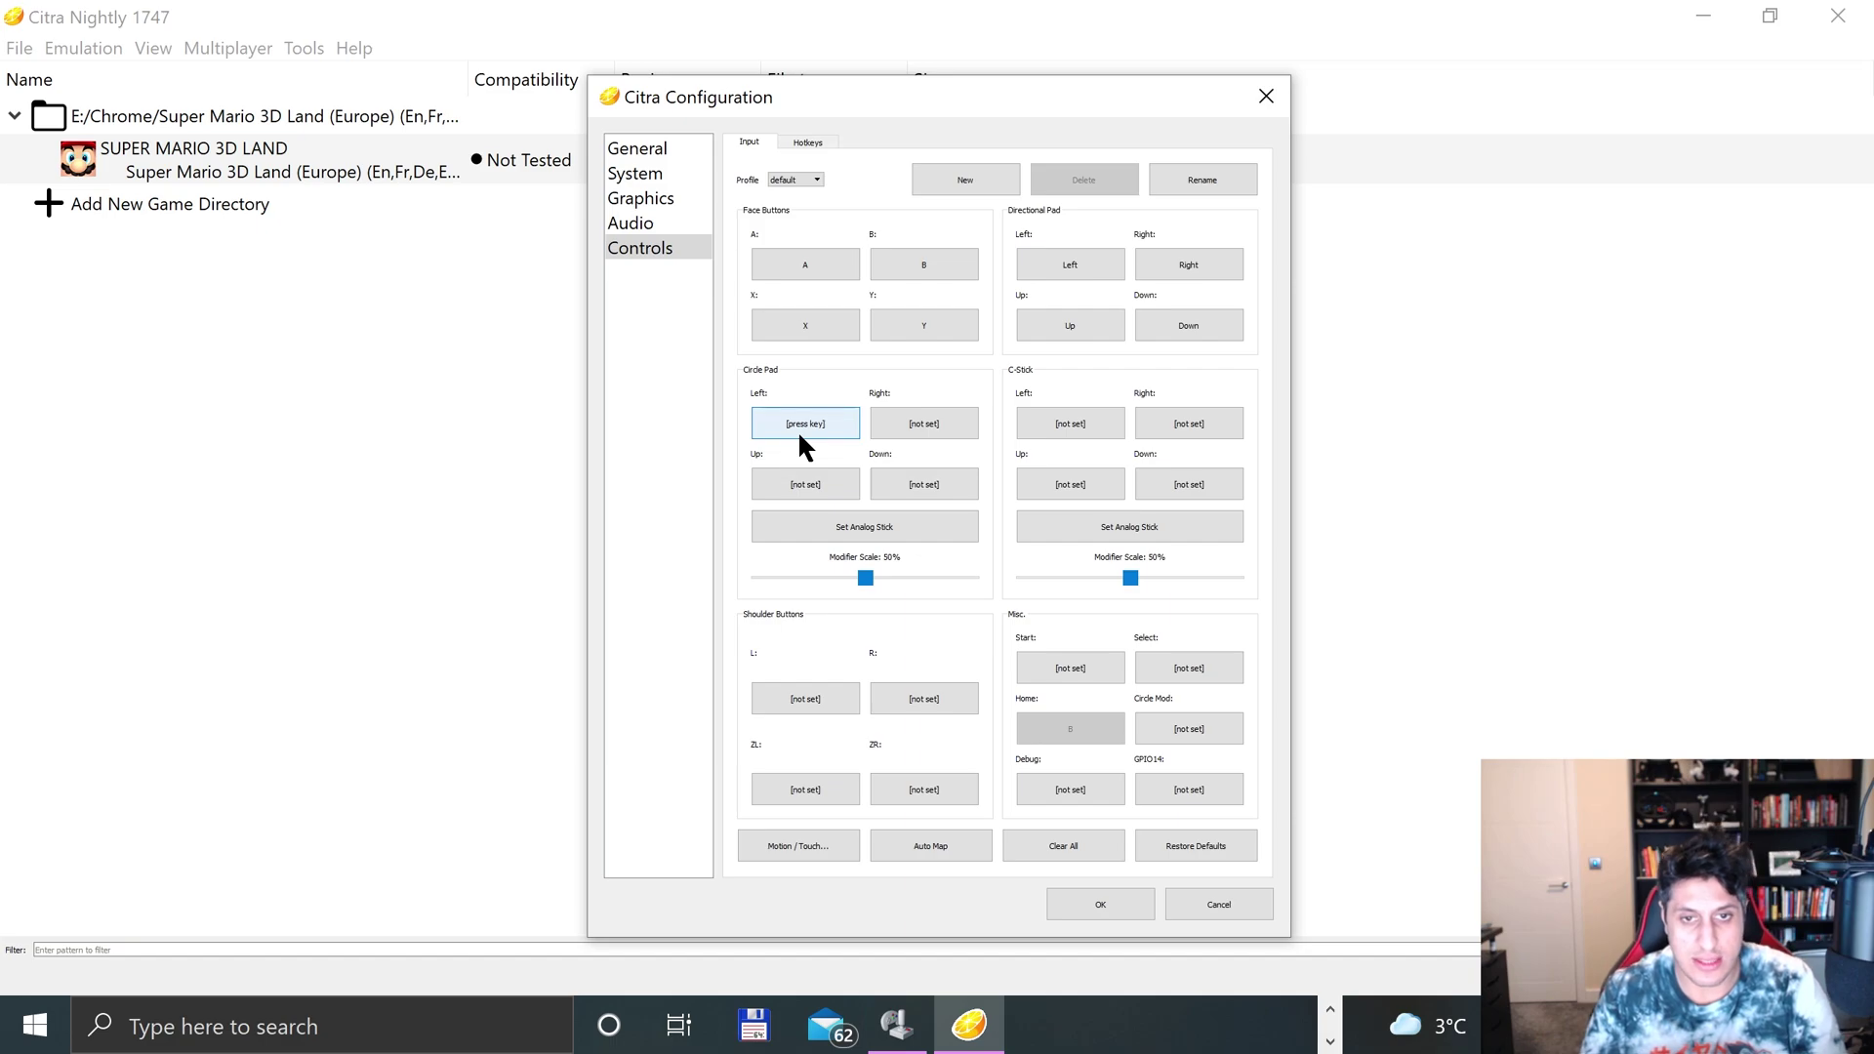
- Try to bind Circle Pad left to the A key and look through the hotkey list for conflicts
key(a)
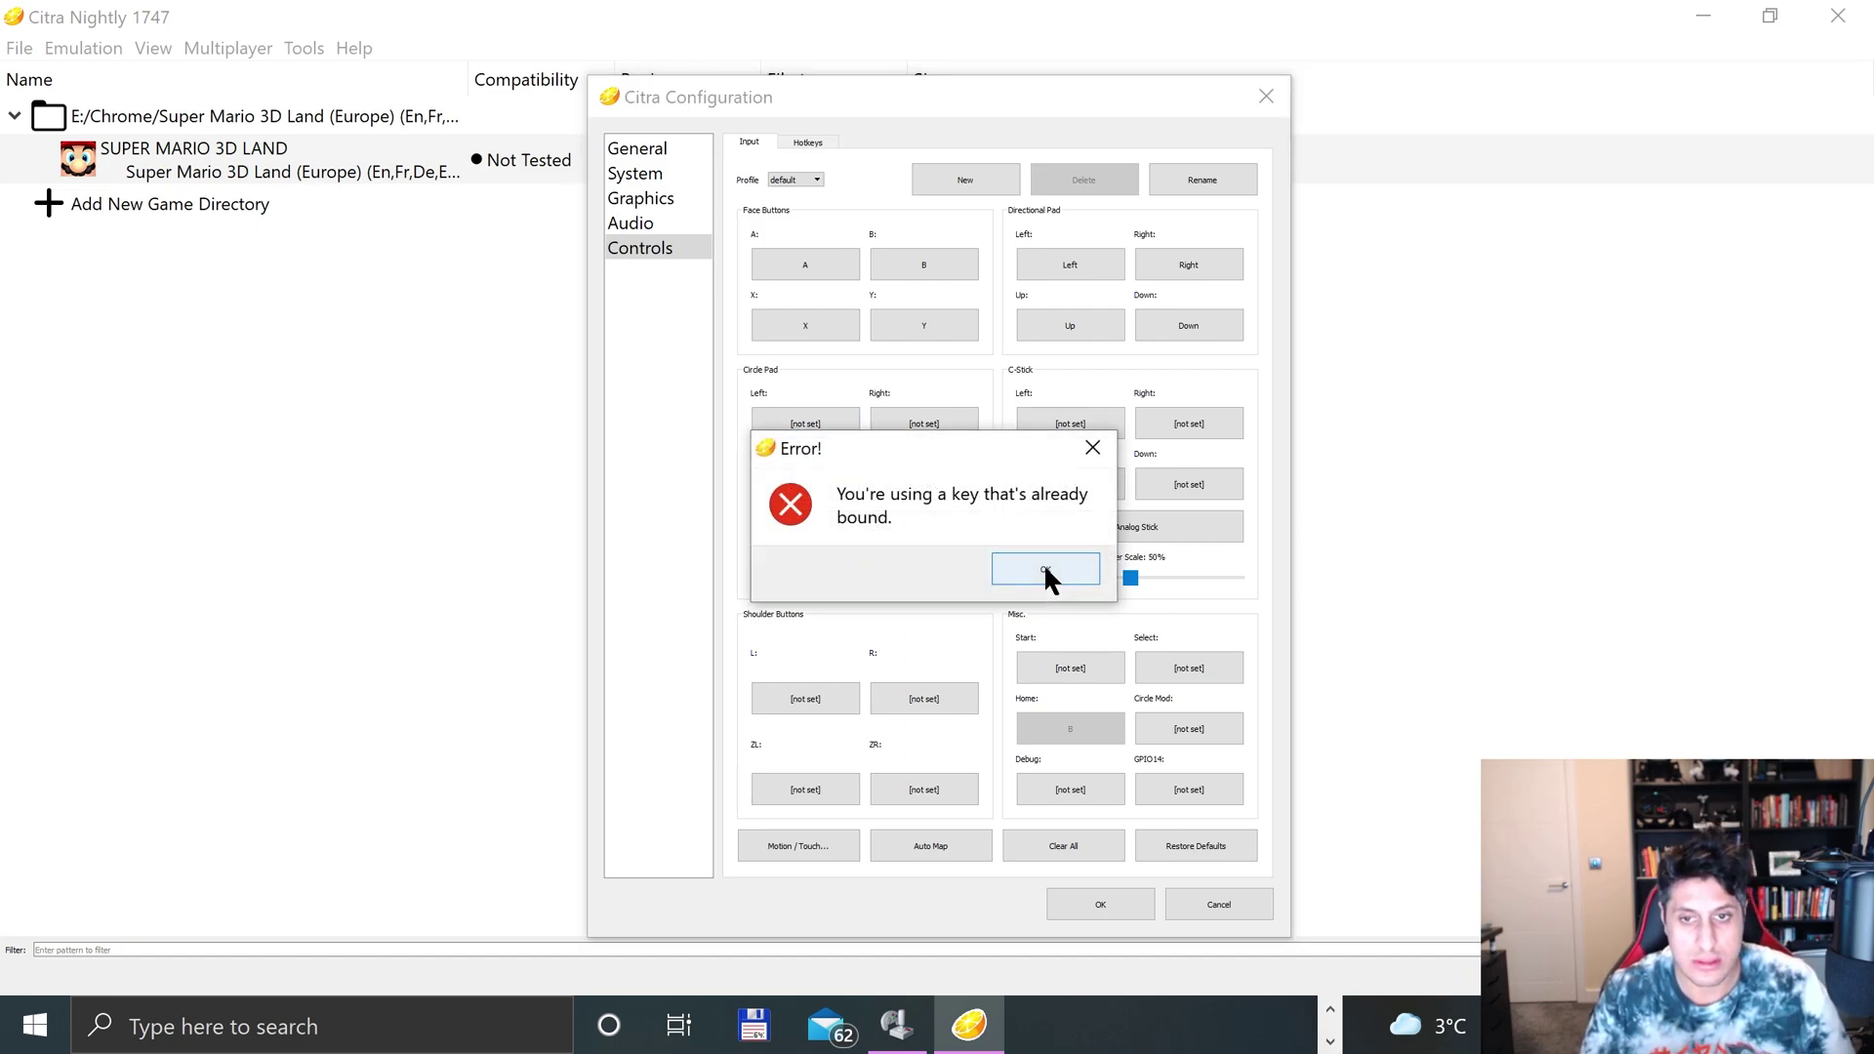
click(1045, 569)
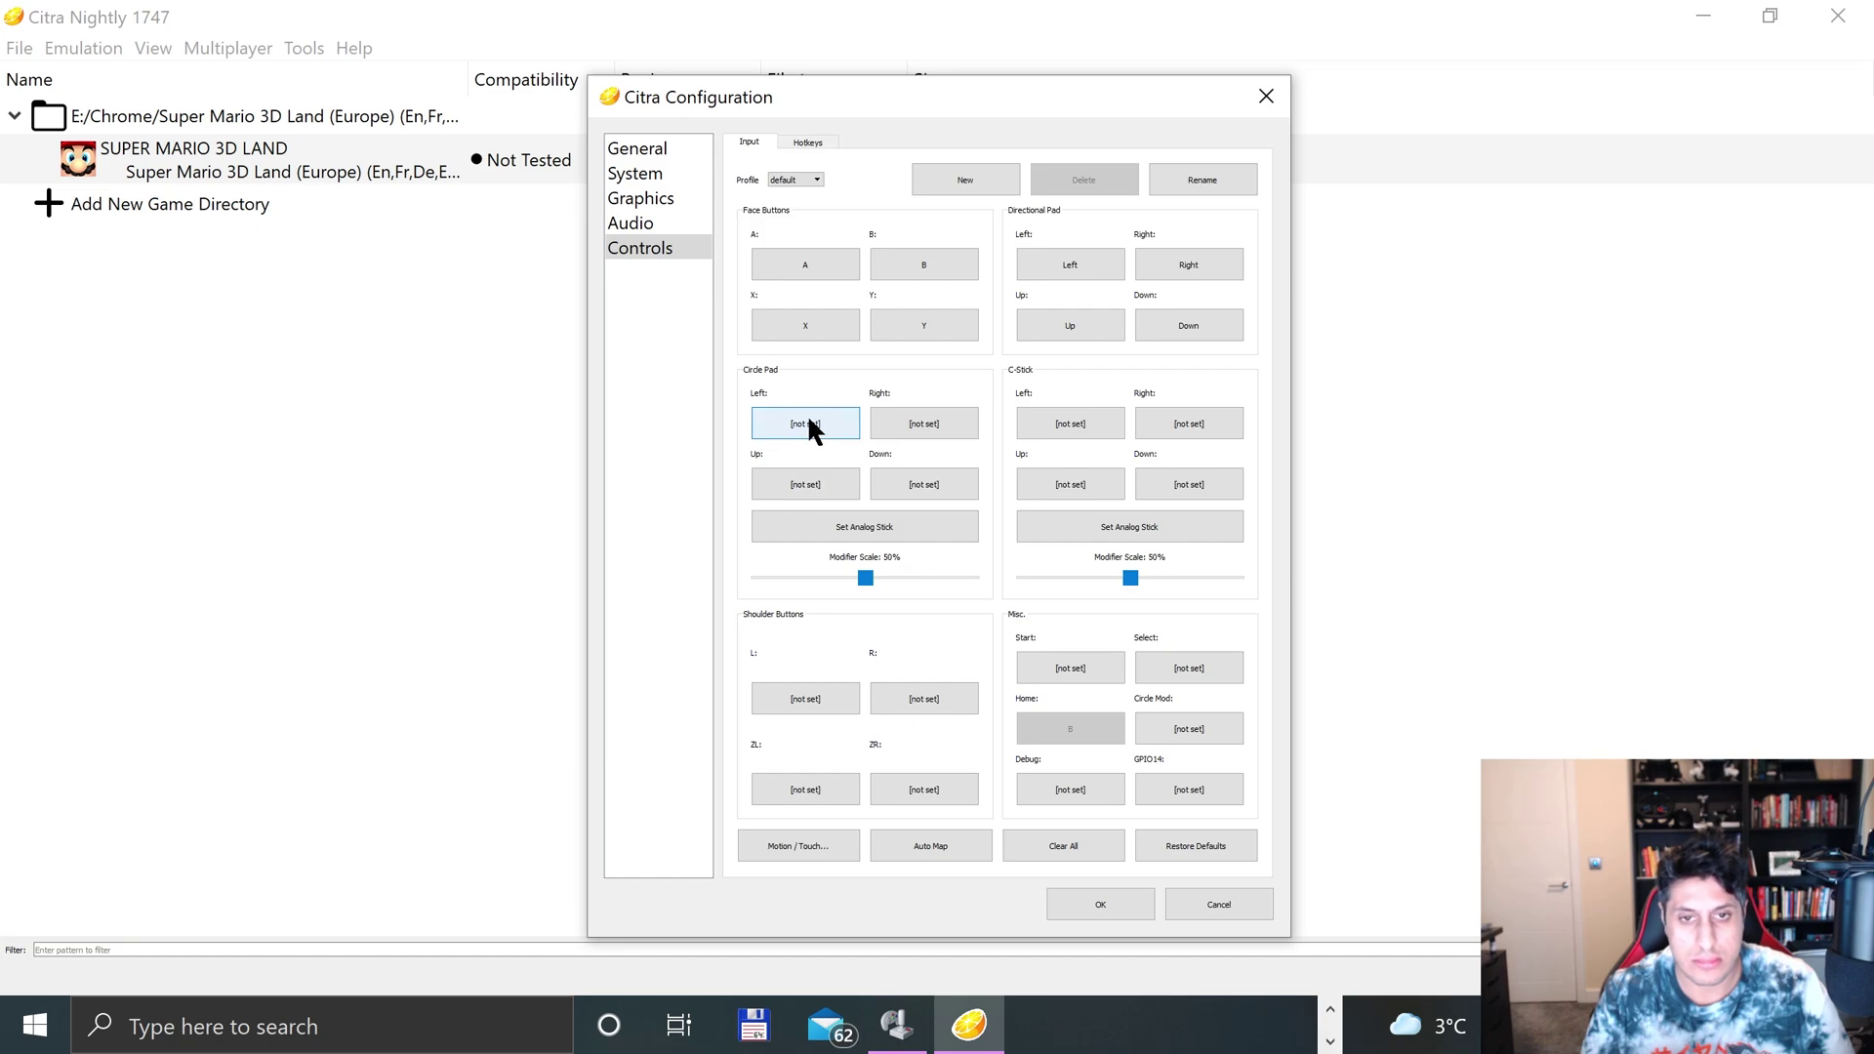
click(805, 142)
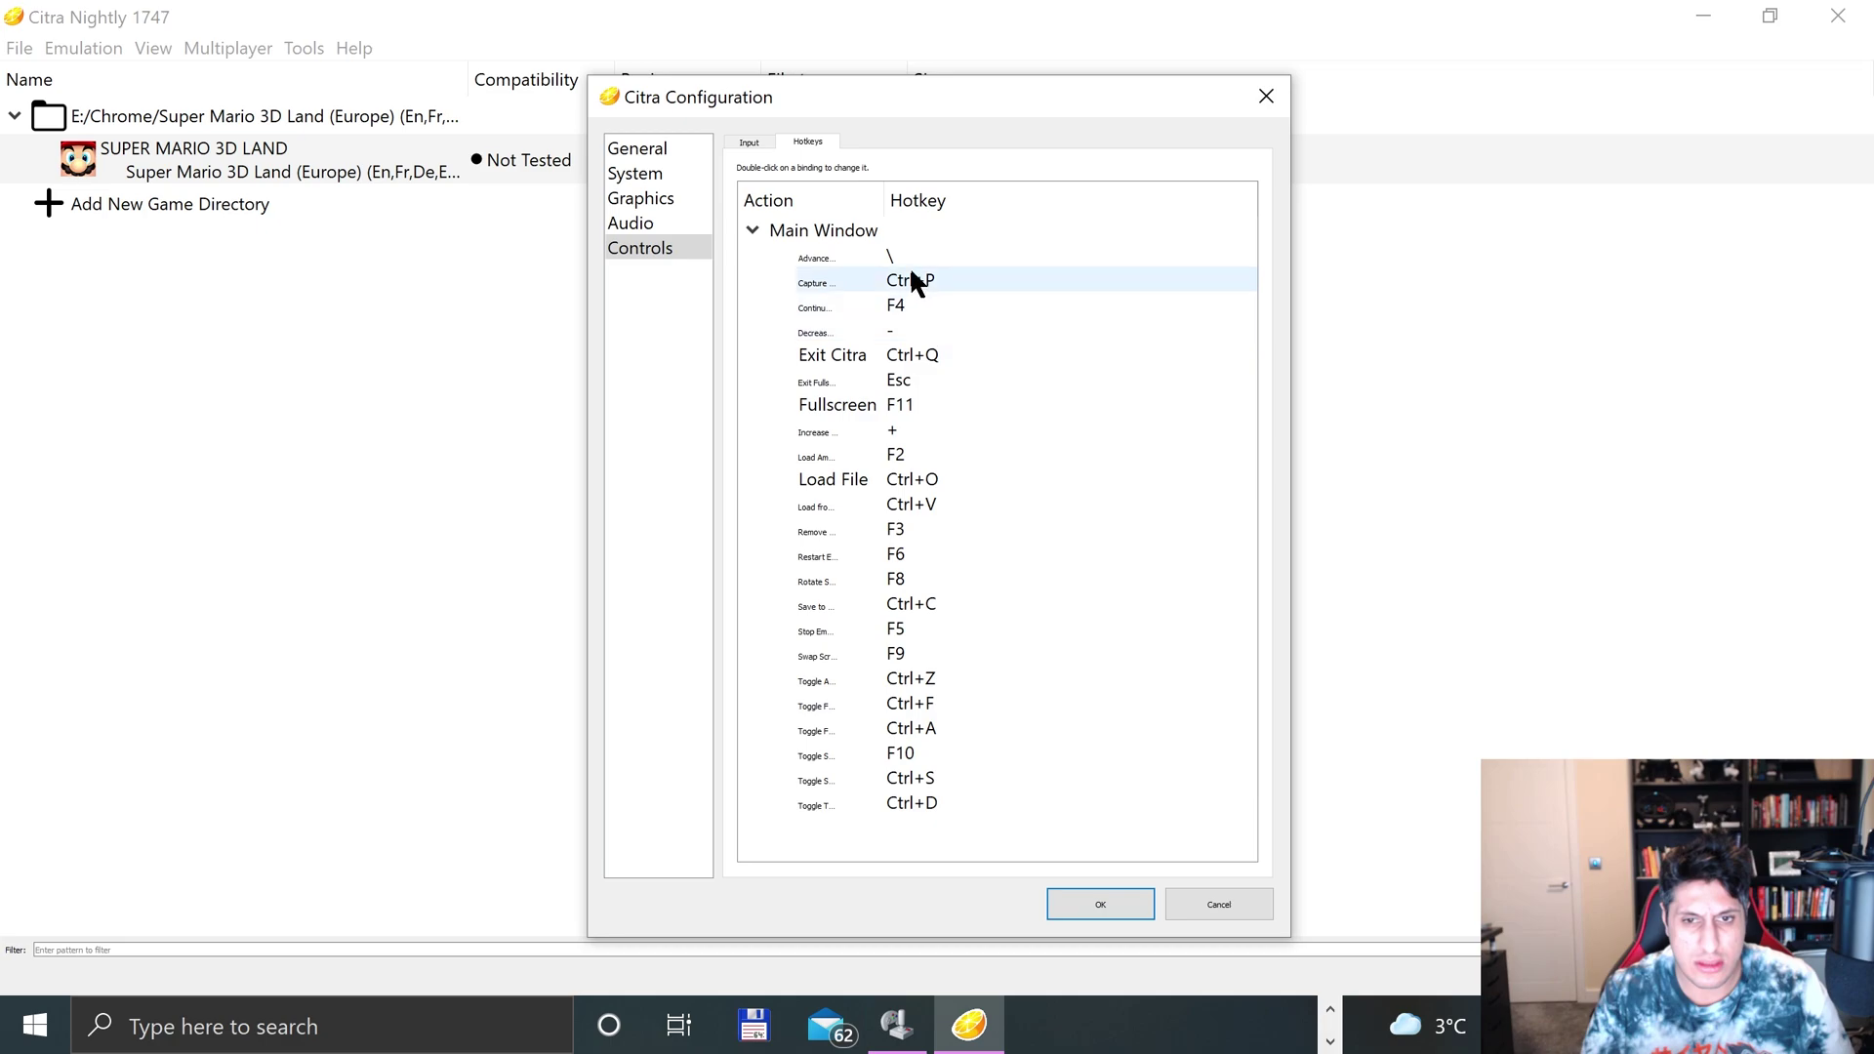
click(752, 143)
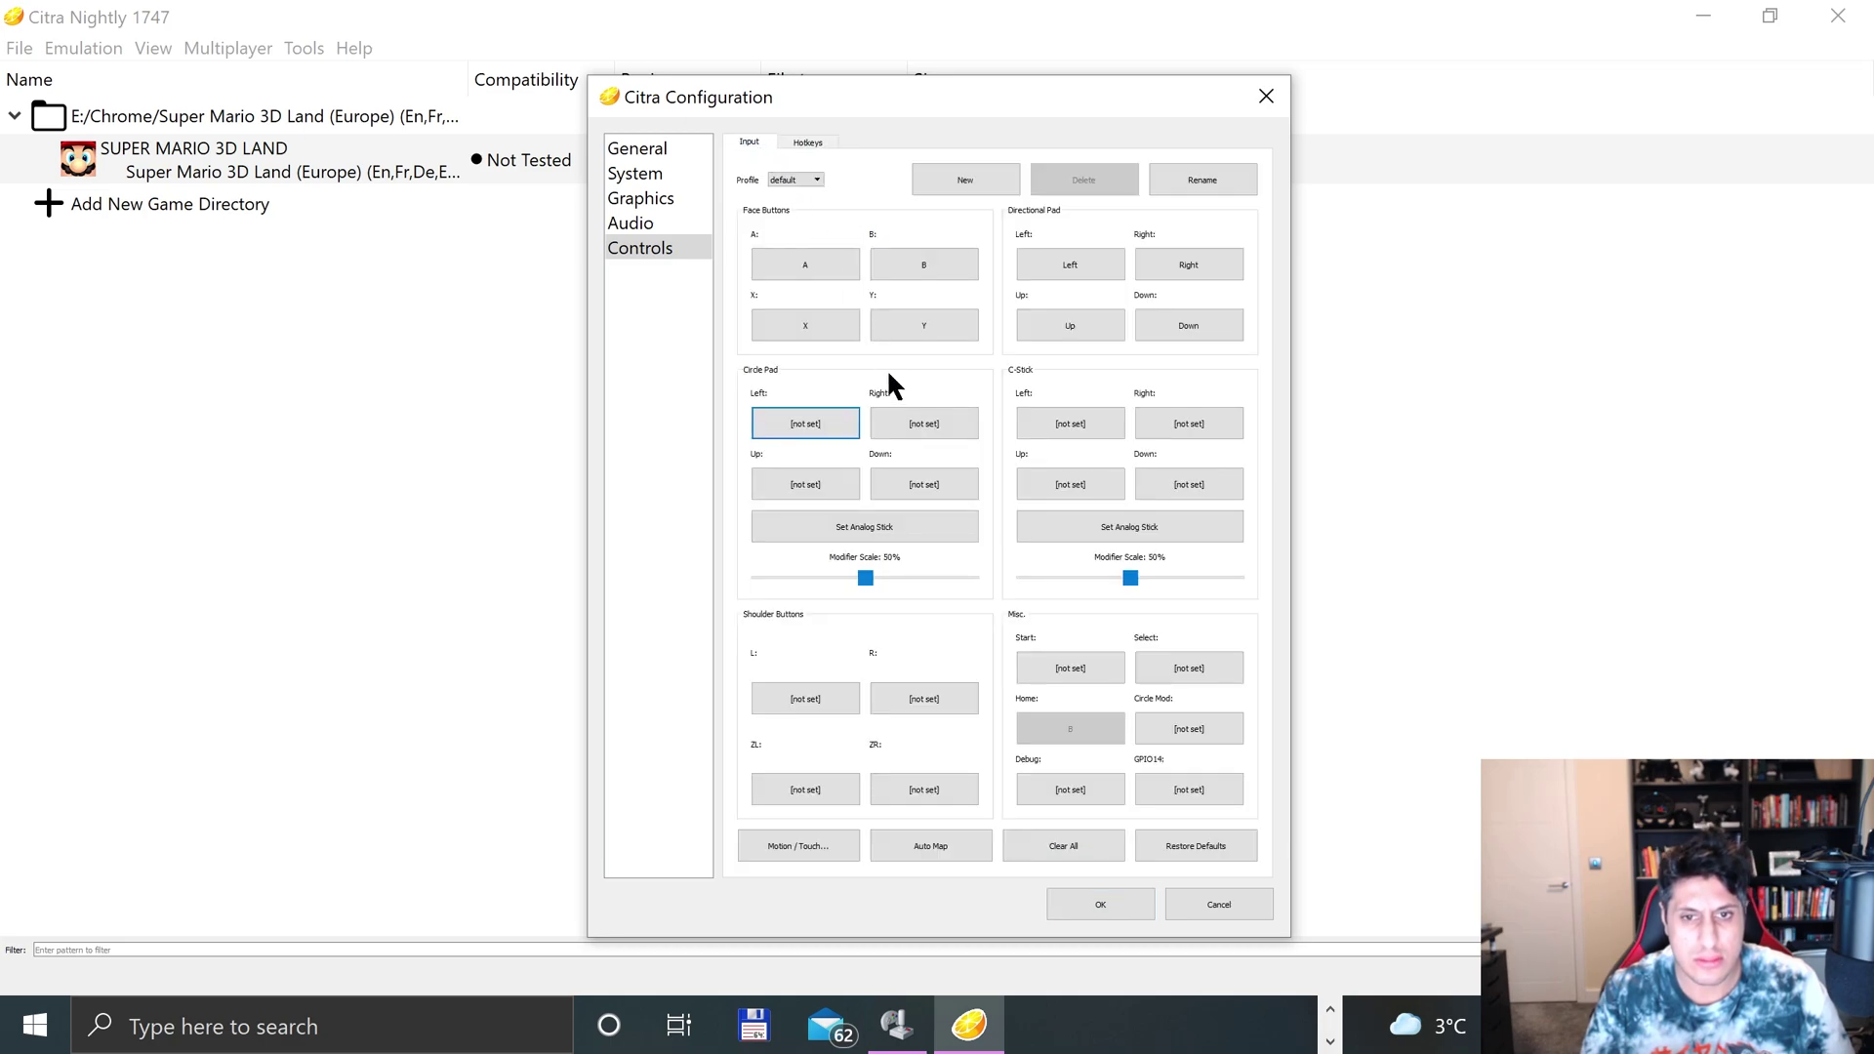
- Bind Circle Pad left to the D key
click(828, 419)
key(d)
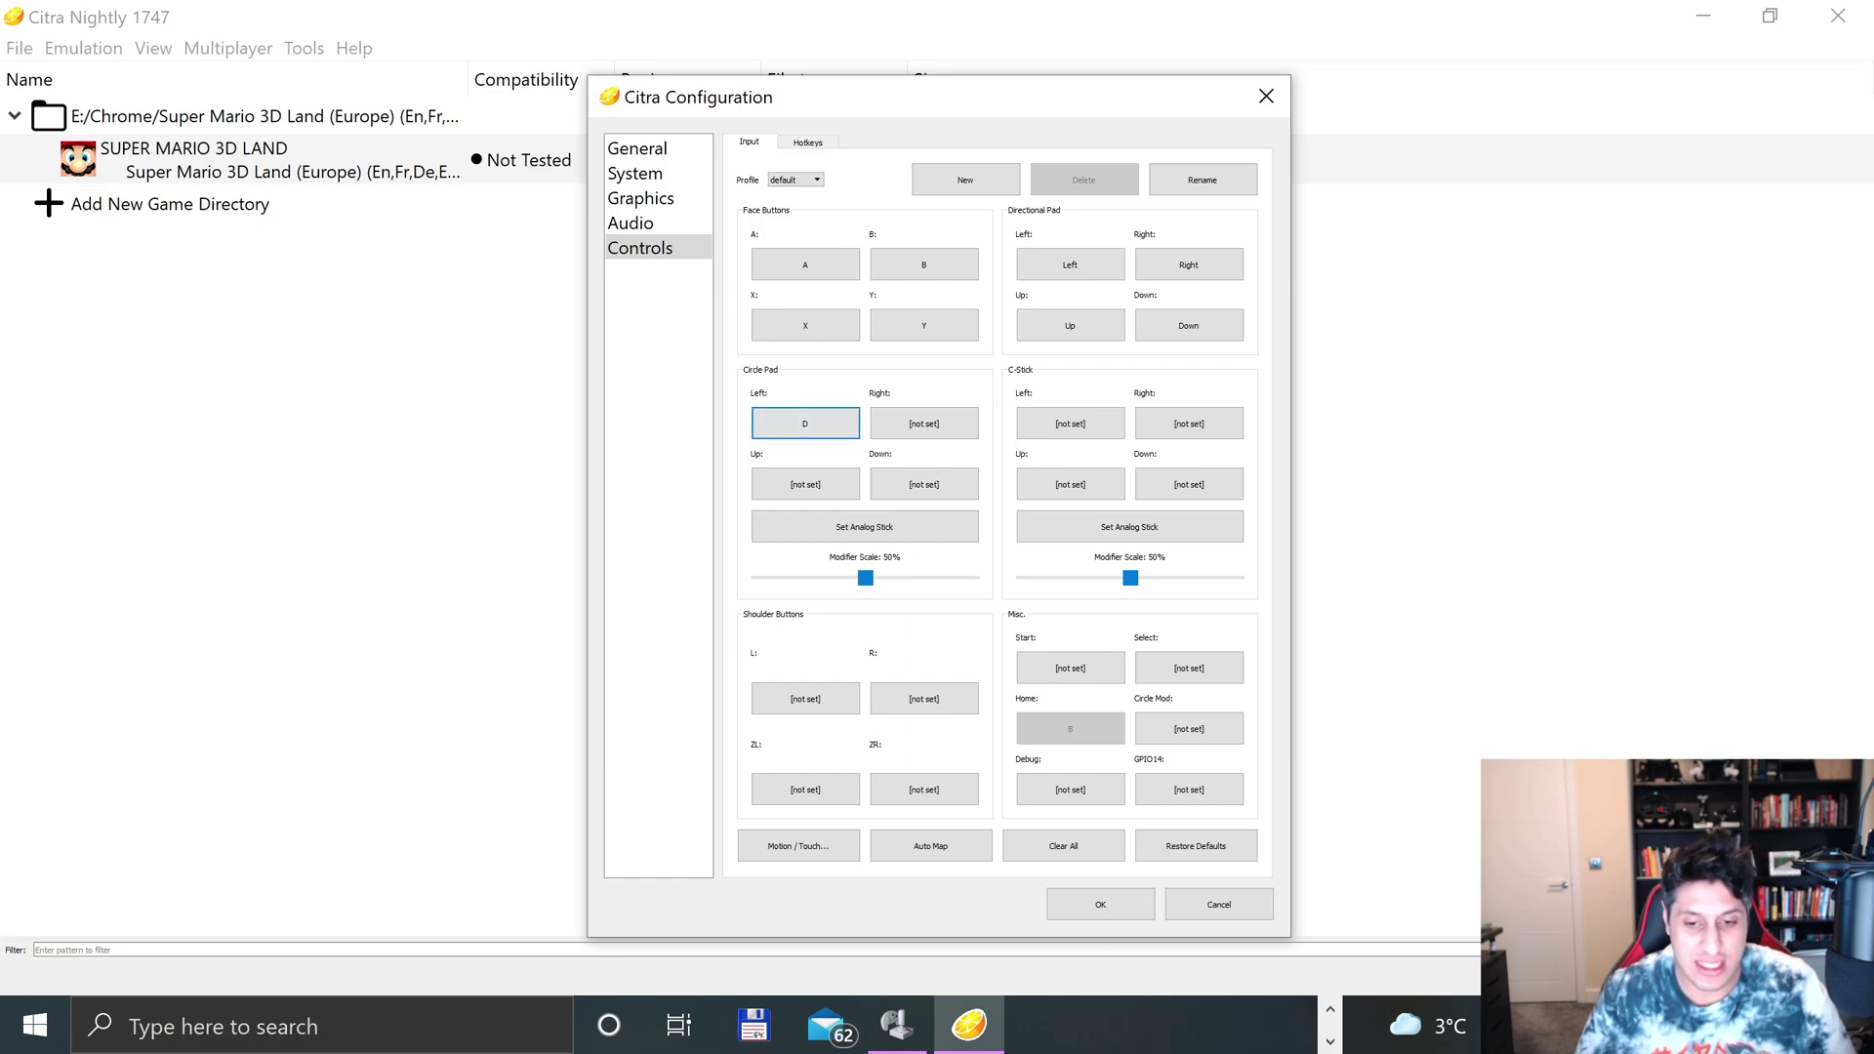
- Switch to JoyToKey, reassign Stick1 left to the F key, and close its window
click(896, 1024)
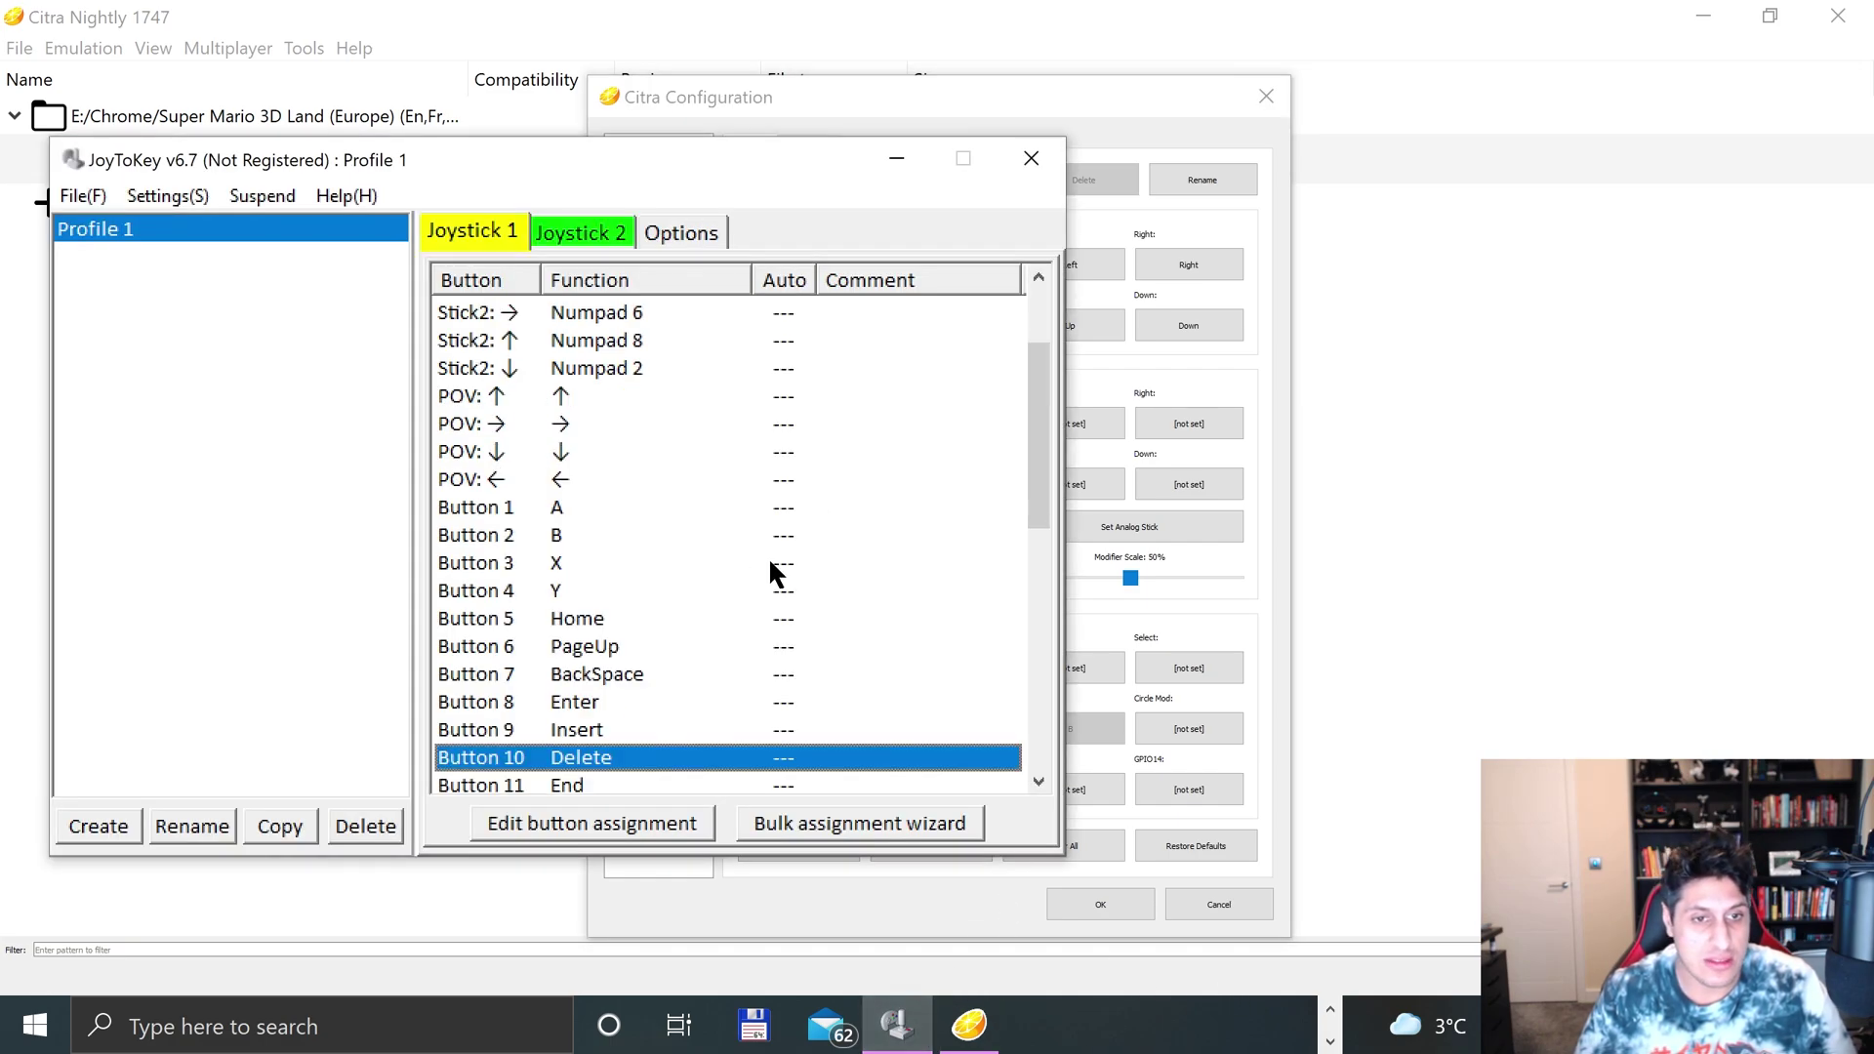
scroll(800, 586, down, 1)
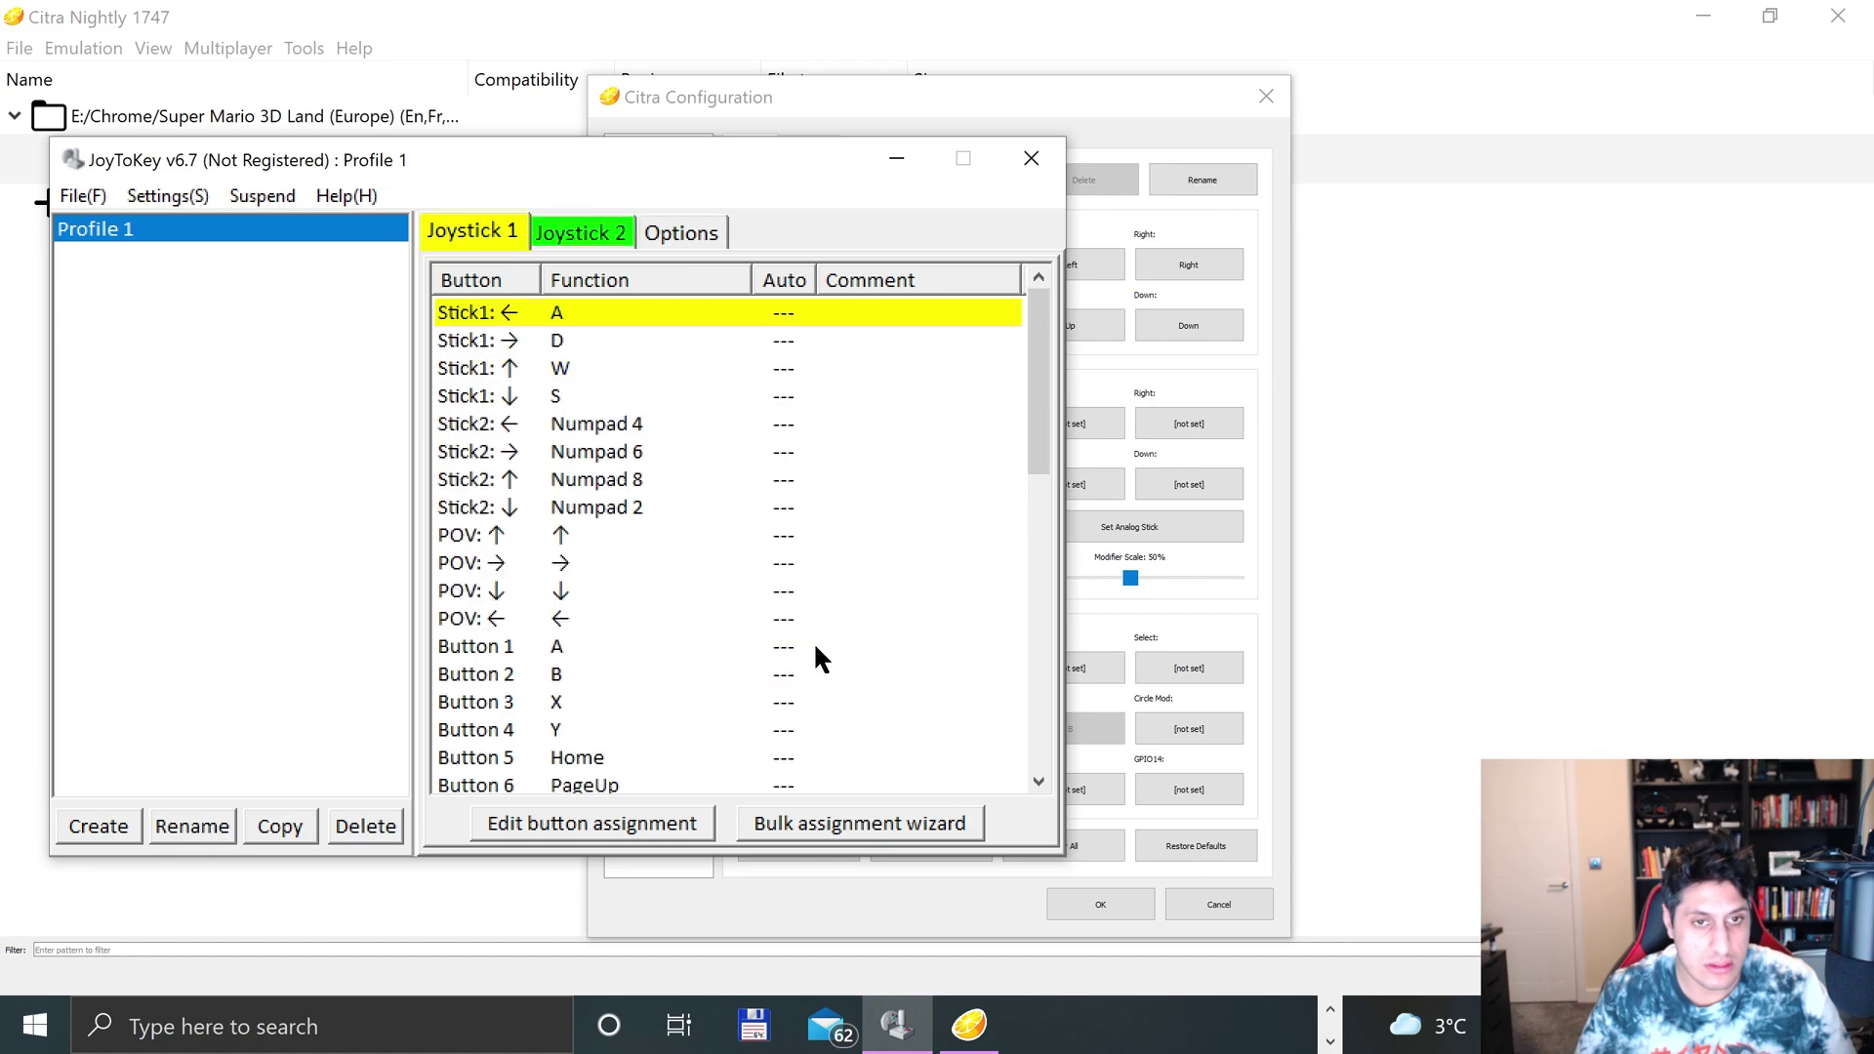
double_click(577, 312)
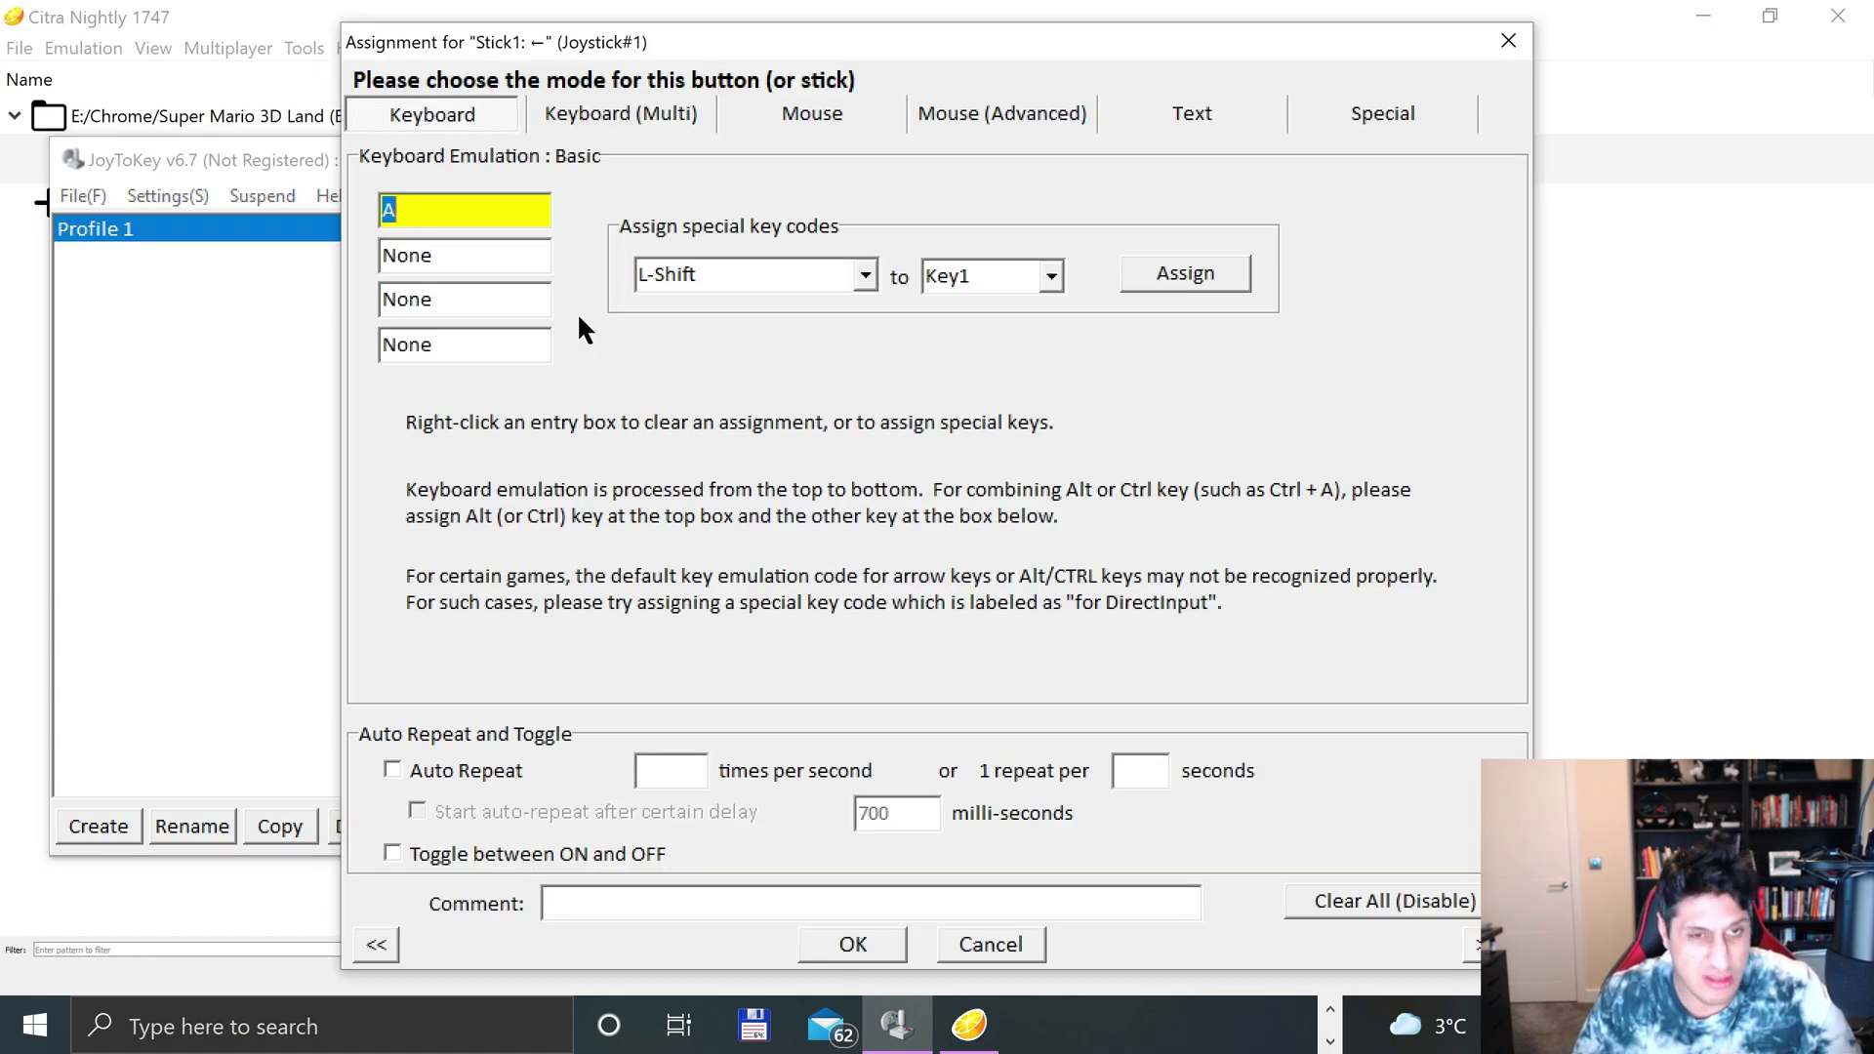
key(f)
click(840, 944)
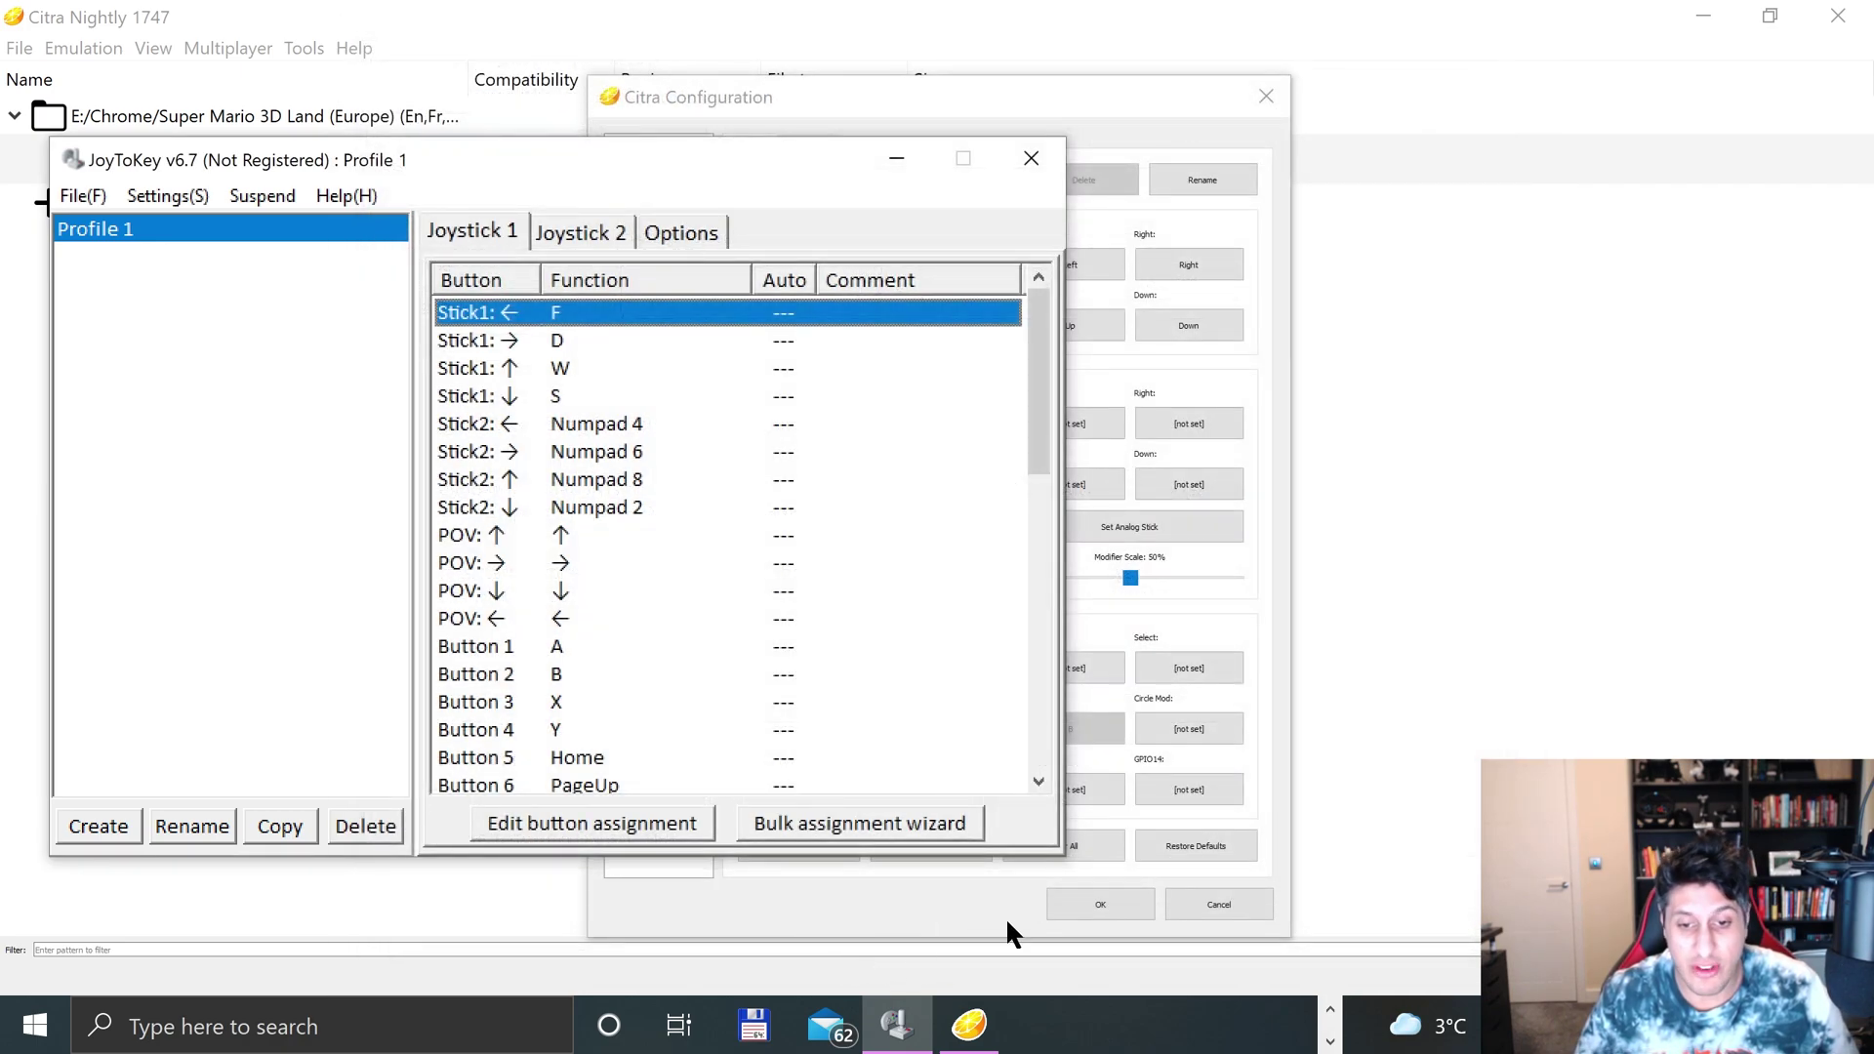
click(1031, 158)
- Bind Circle Pad left, right, up and down to F, D, W and S, and try setting its analog stick
click(822, 416)
key(f)
click(875, 412)
key(d)
click(785, 473)
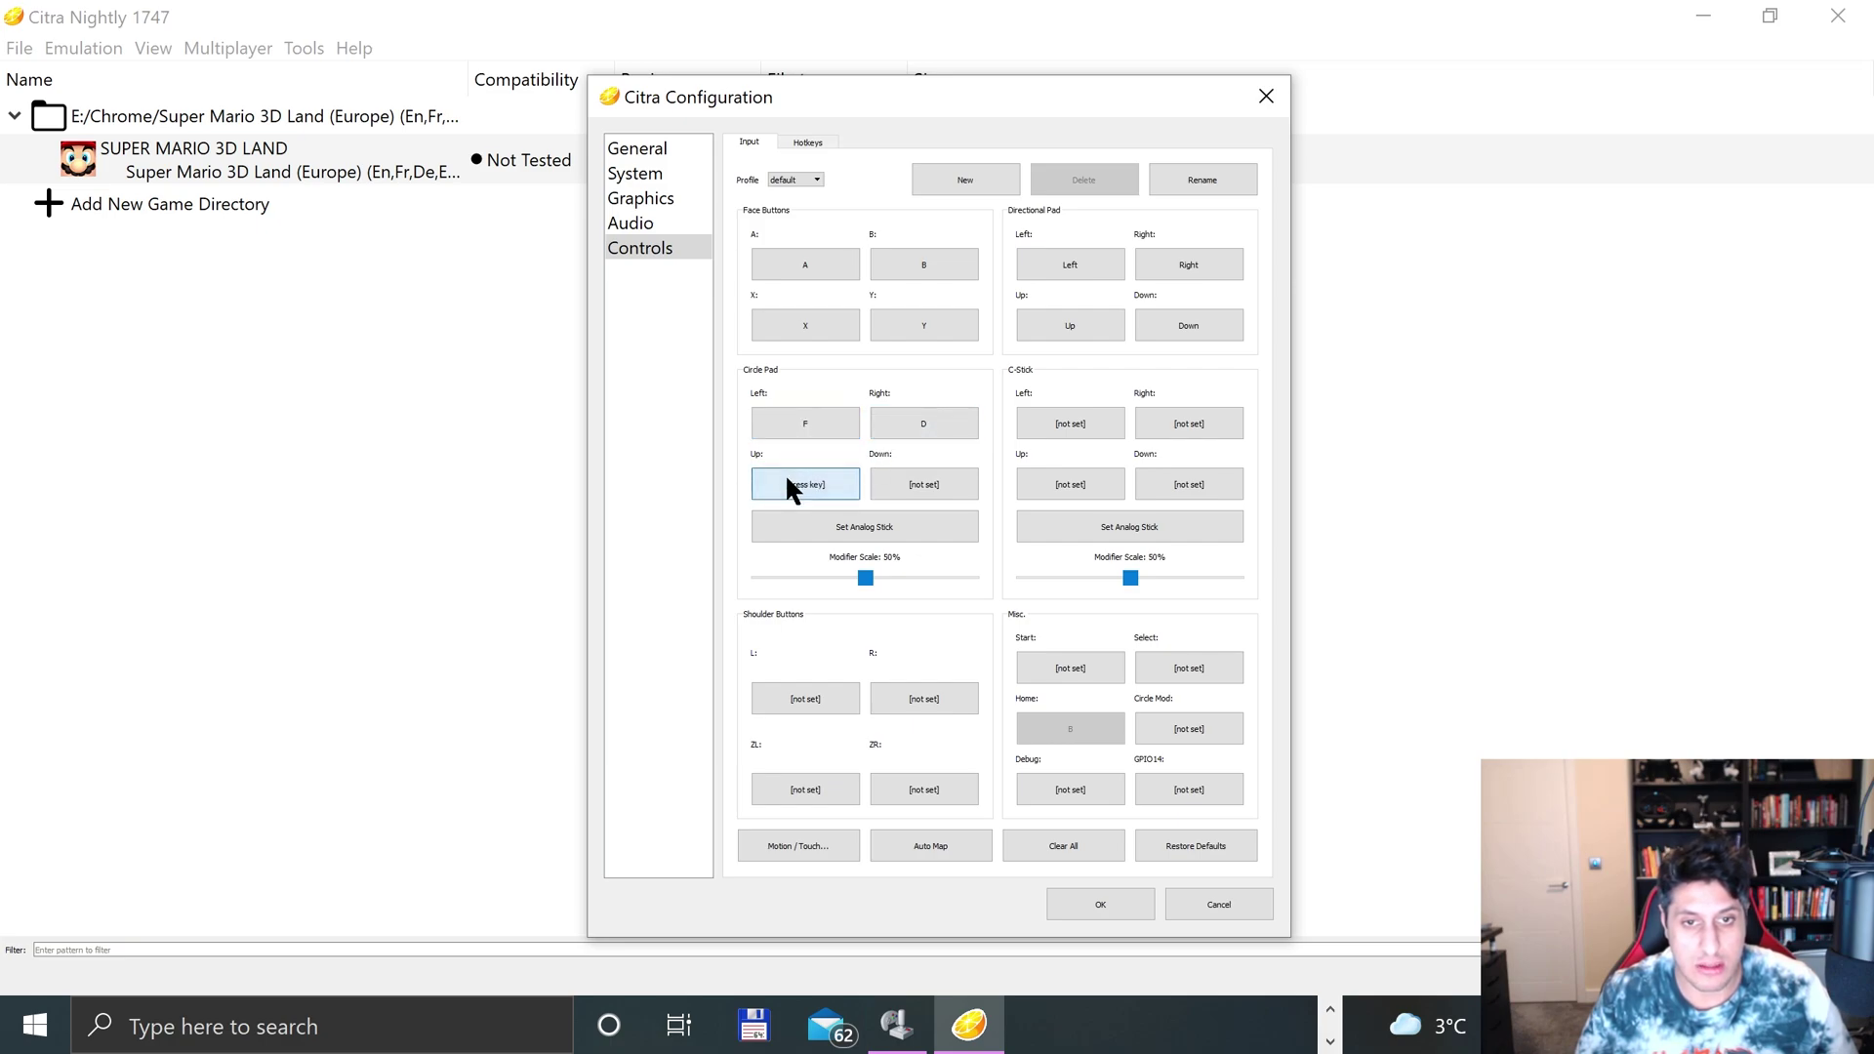
key(w)
click(915, 483)
key(s)
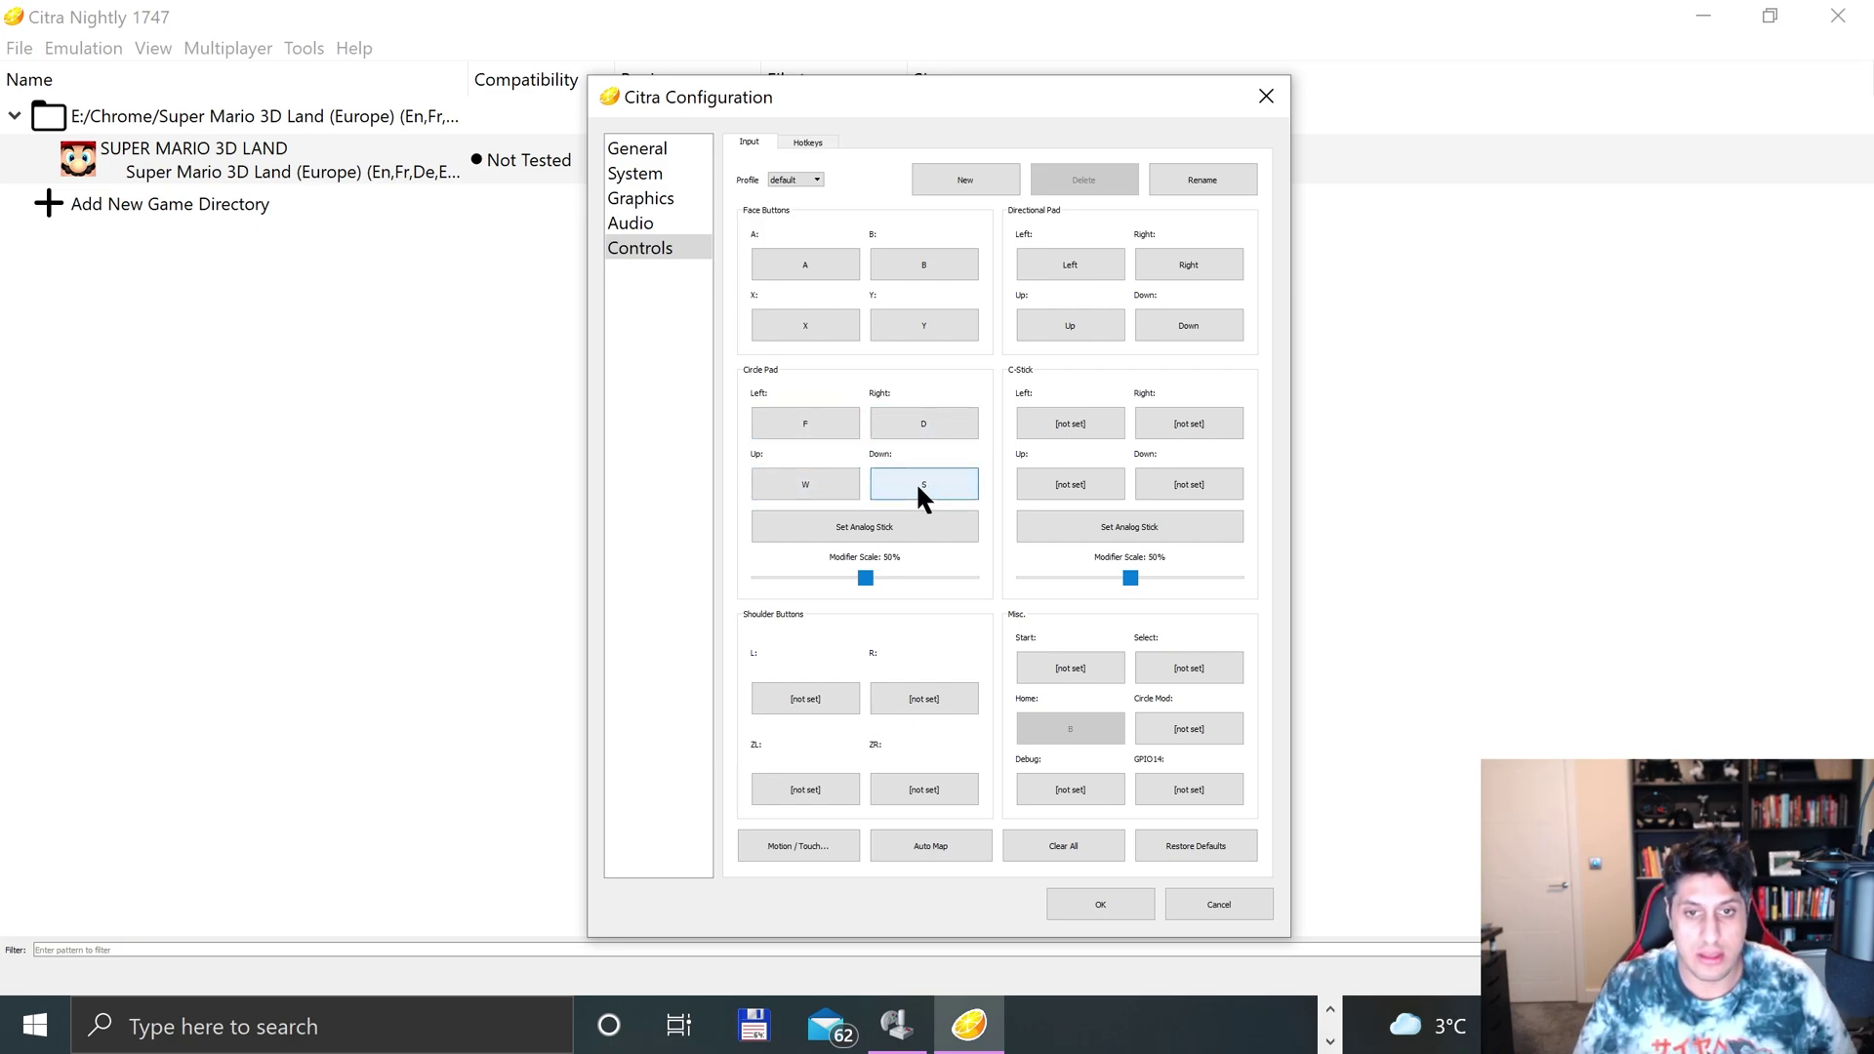
click(874, 522)
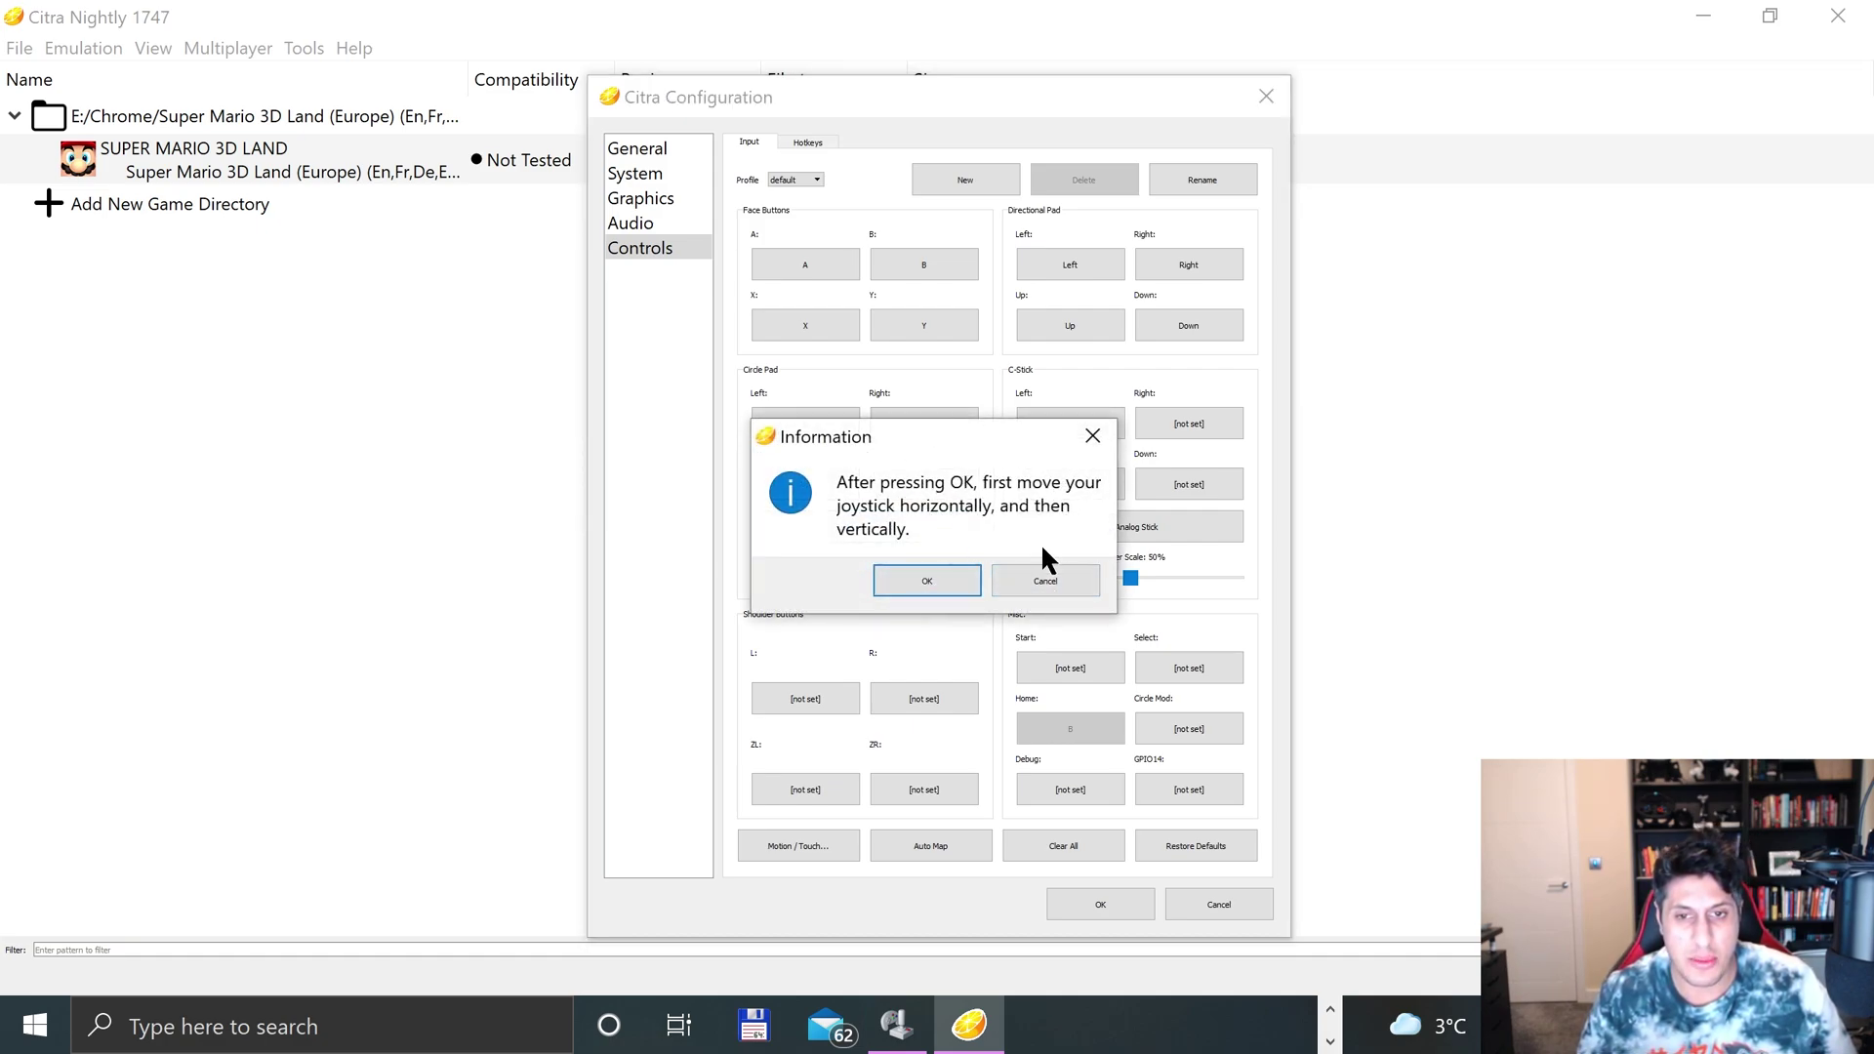
click(962, 576)
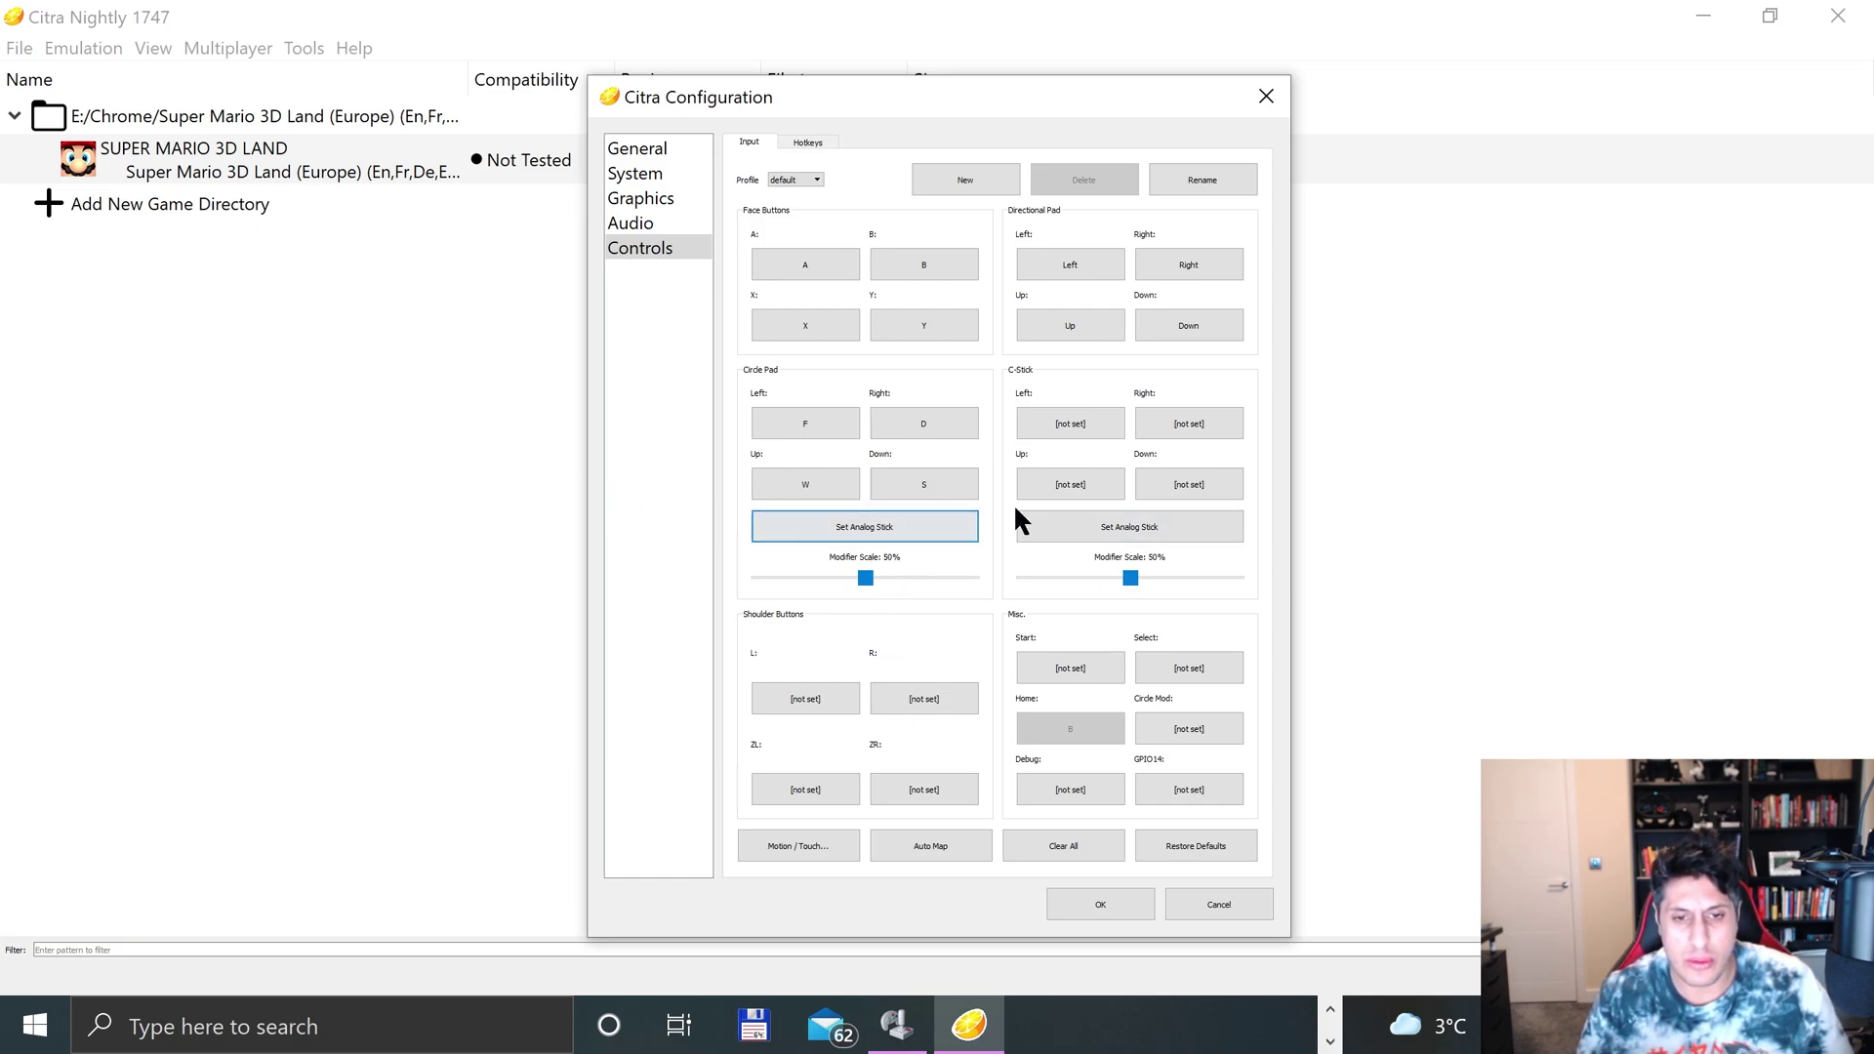
- Bind C-Stick left, right, up and down to the 4, 6, 8 and 2 keys
click(1073, 423)
key(4)
click(1168, 424)
key(6)
click(1062, 483)
key(8)
click(1192, 493)
key(2)
- Bind shoulder buttons L to Home, R to PgUp, ZR to PgDown and ZL to End
click(935, 689)
key(Page_Up)
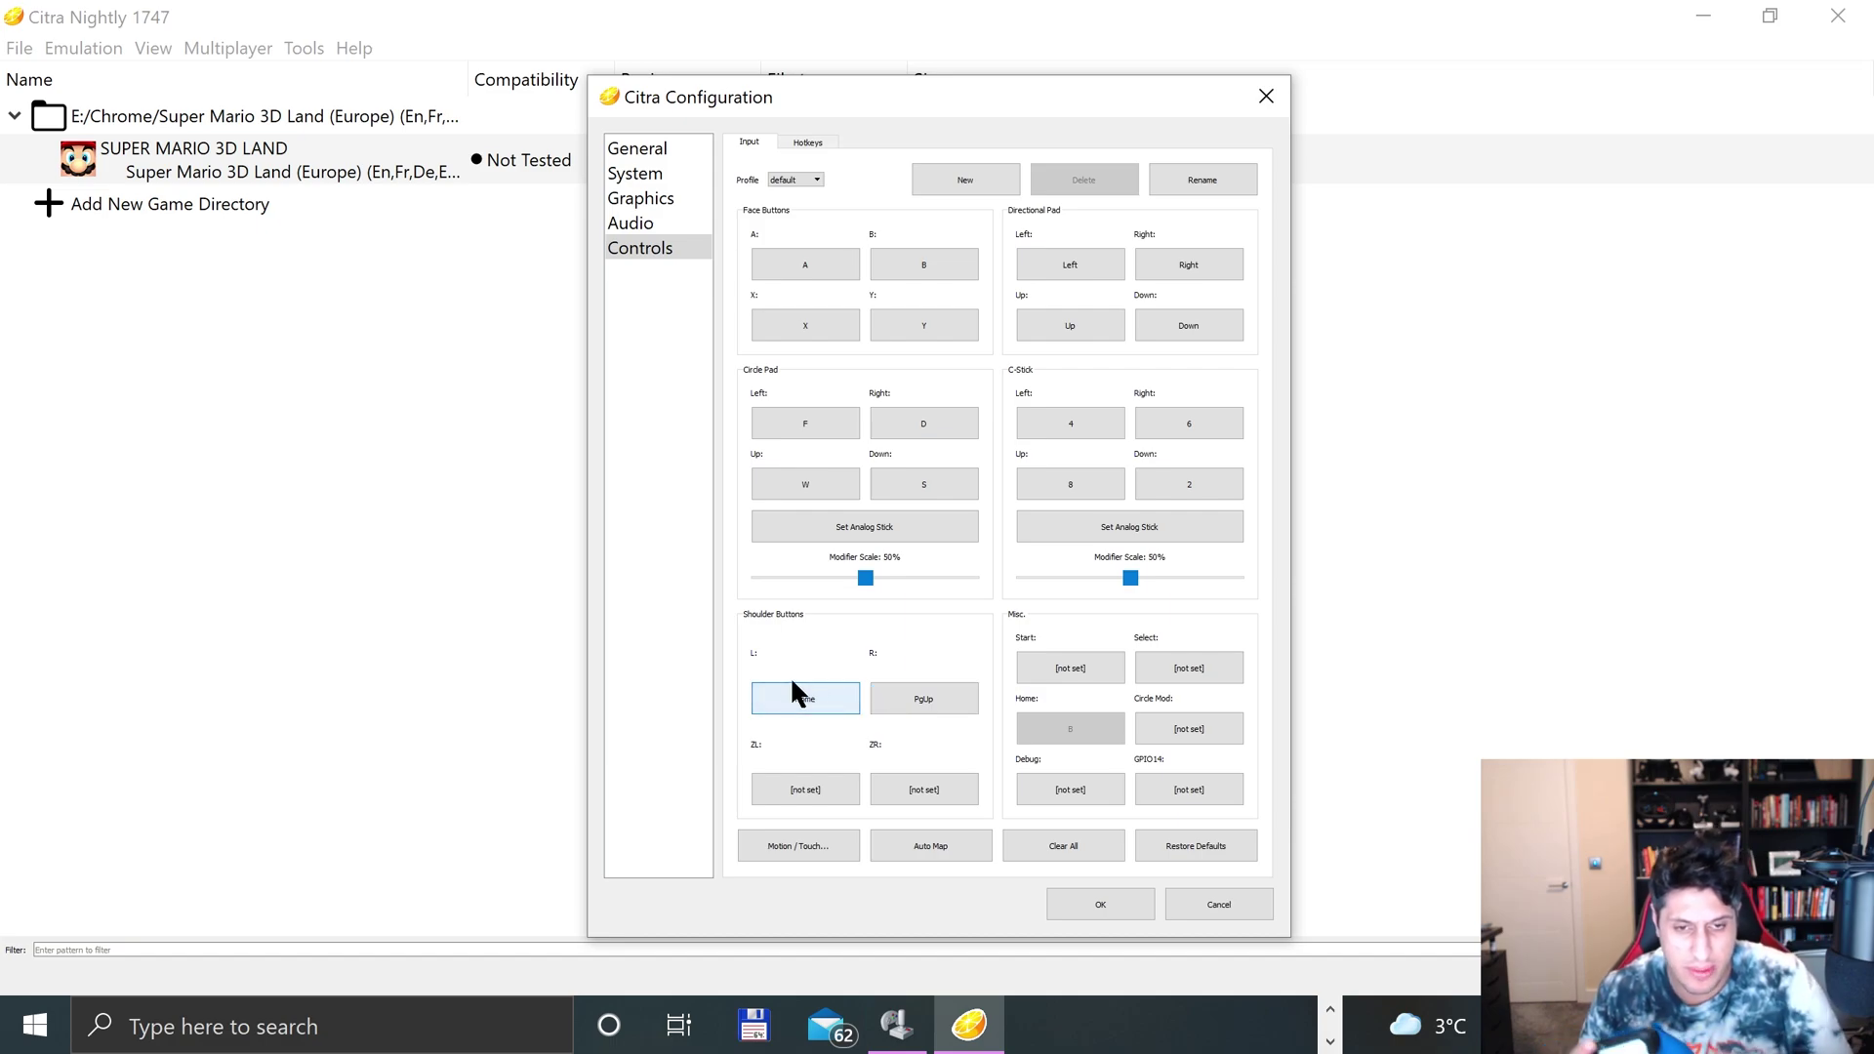
click(939, 792)
key(Page_Down)
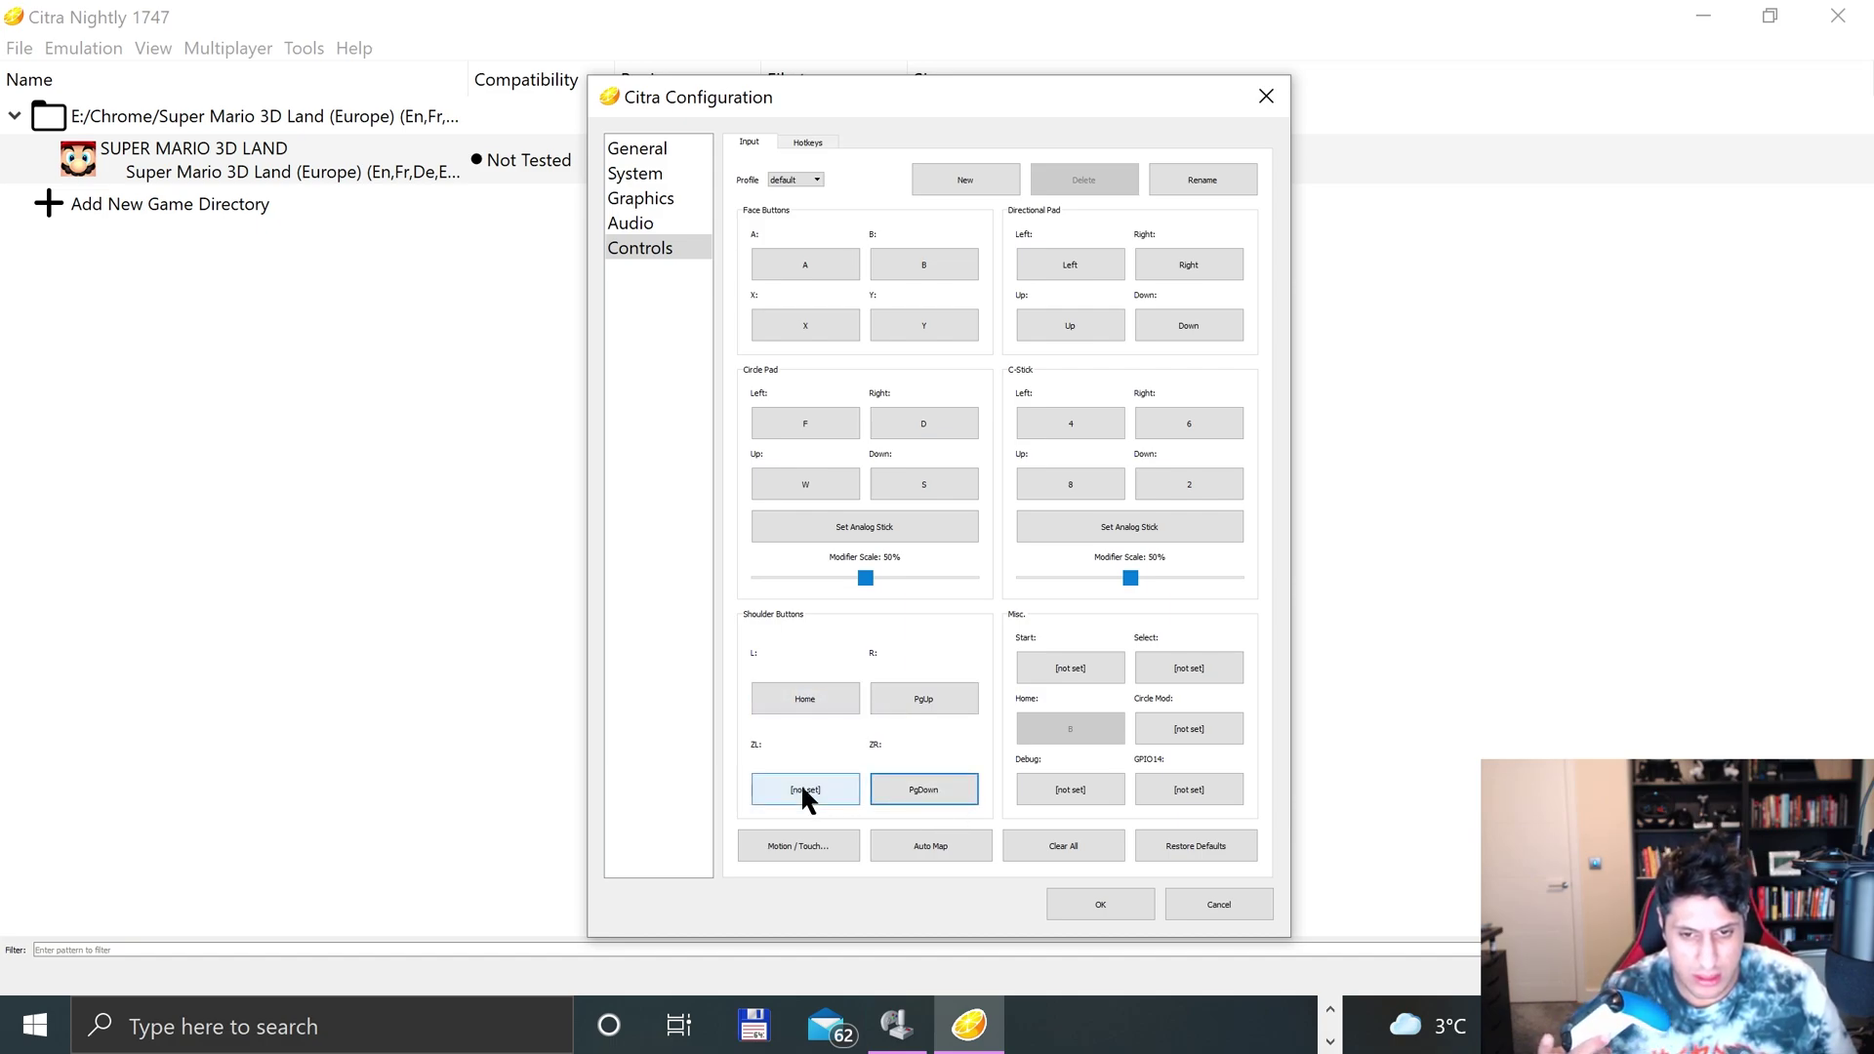
click(804, 791)
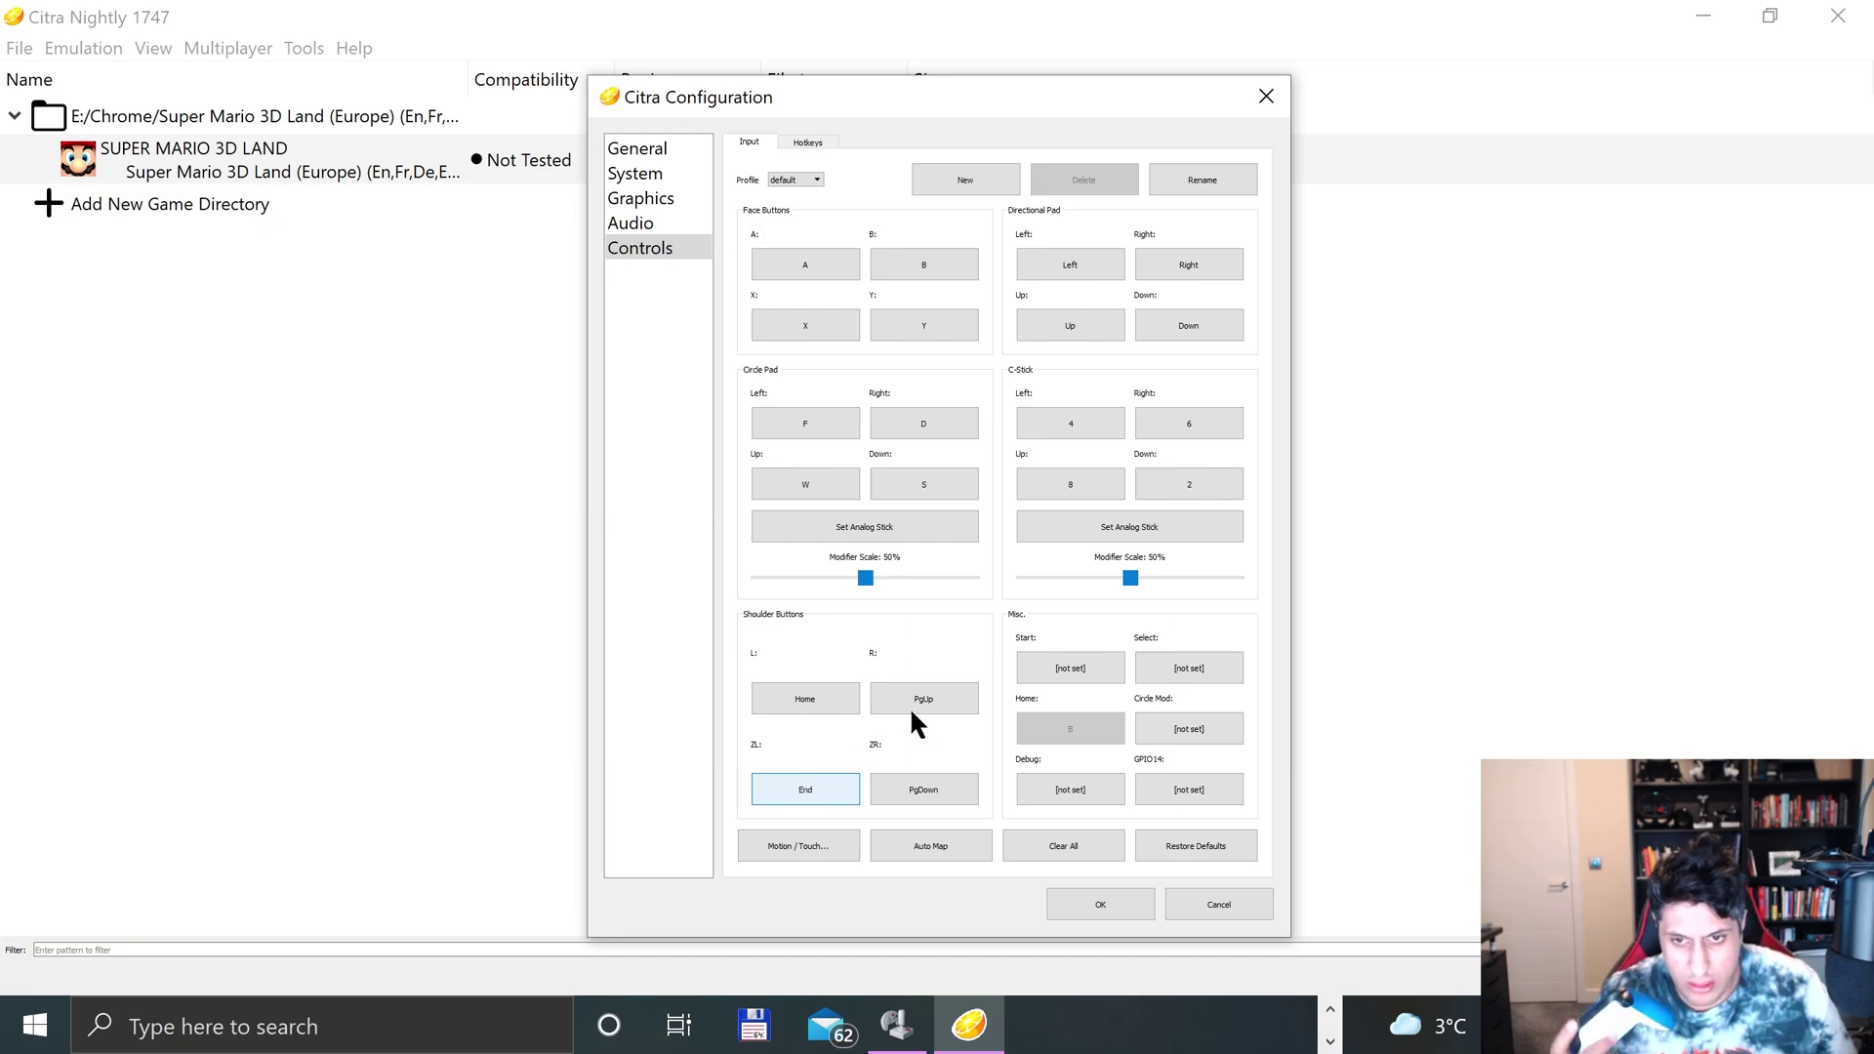
- Bind Start to Return and Select to Backspace, and save the control configuration
click(1056, 670)
key(Return)
click(1185, 665)
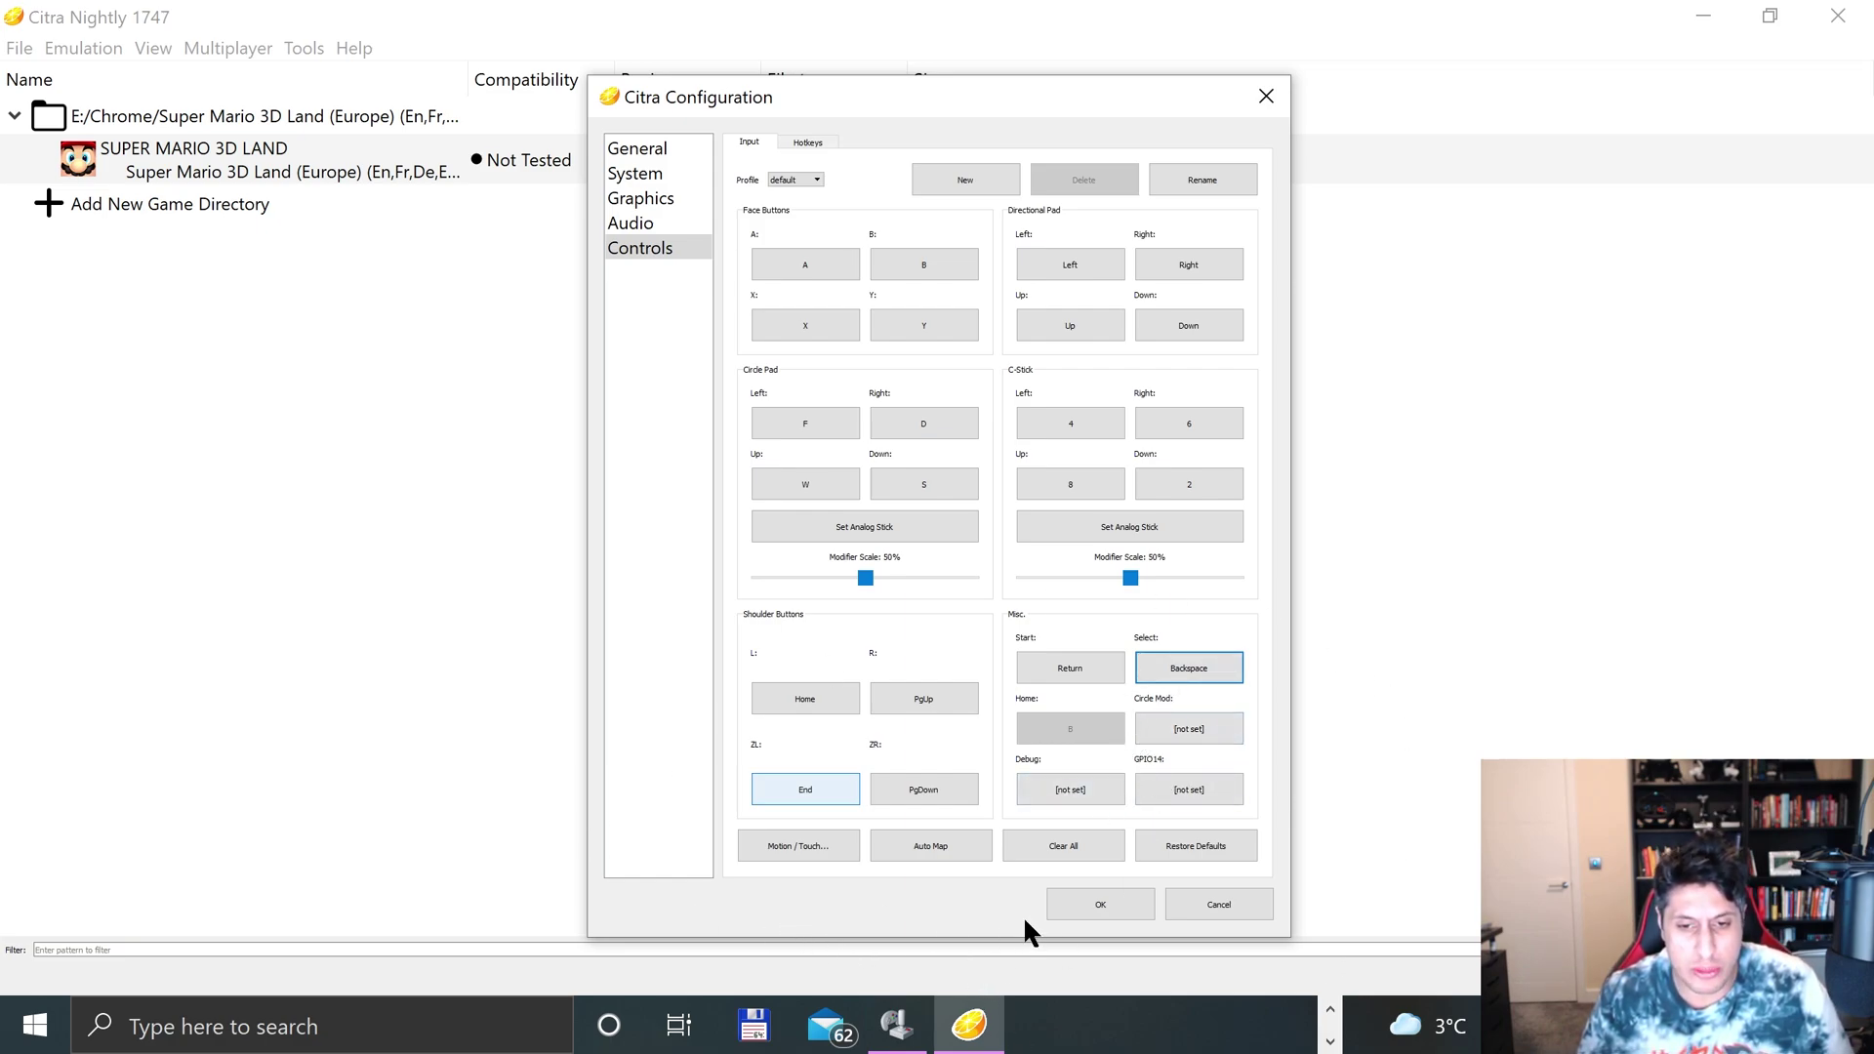
click(1087, 902)
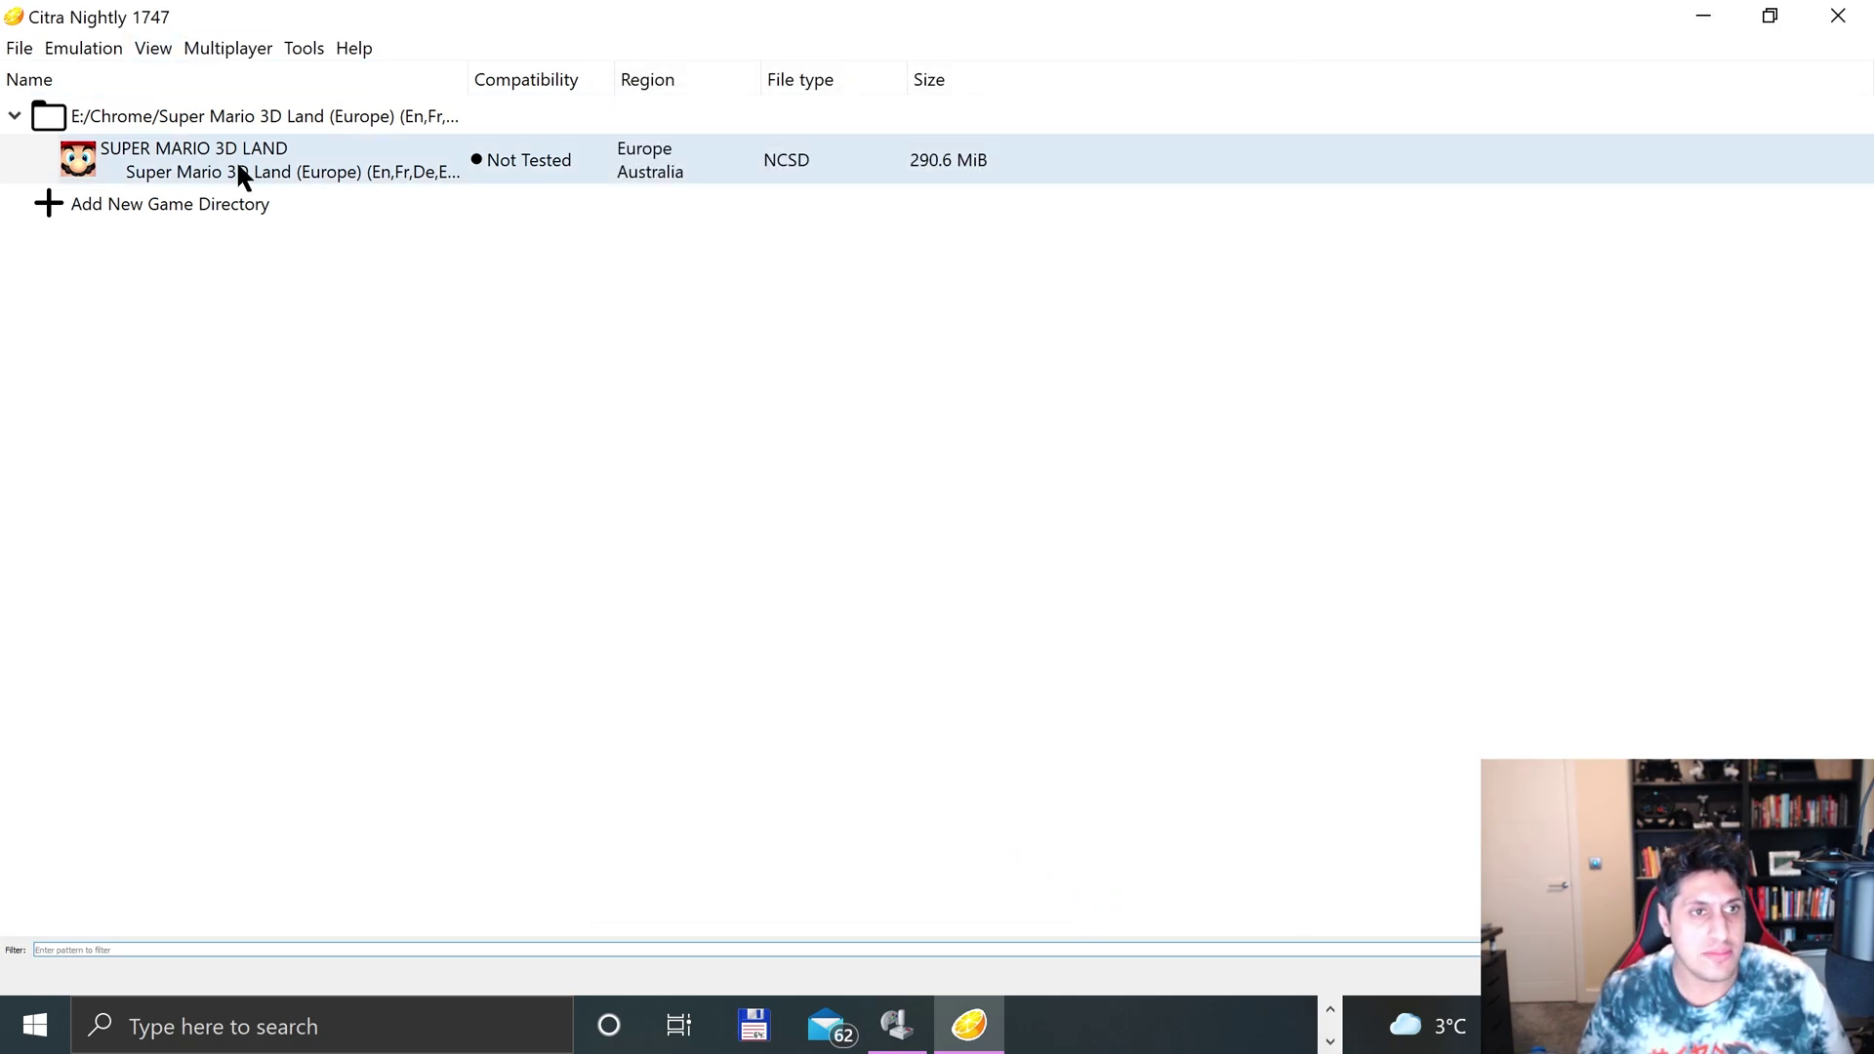
- Launch Super Mario 3D Land and continue past its title screen to the file selection
click(239, 170)
double_click(239, 166)
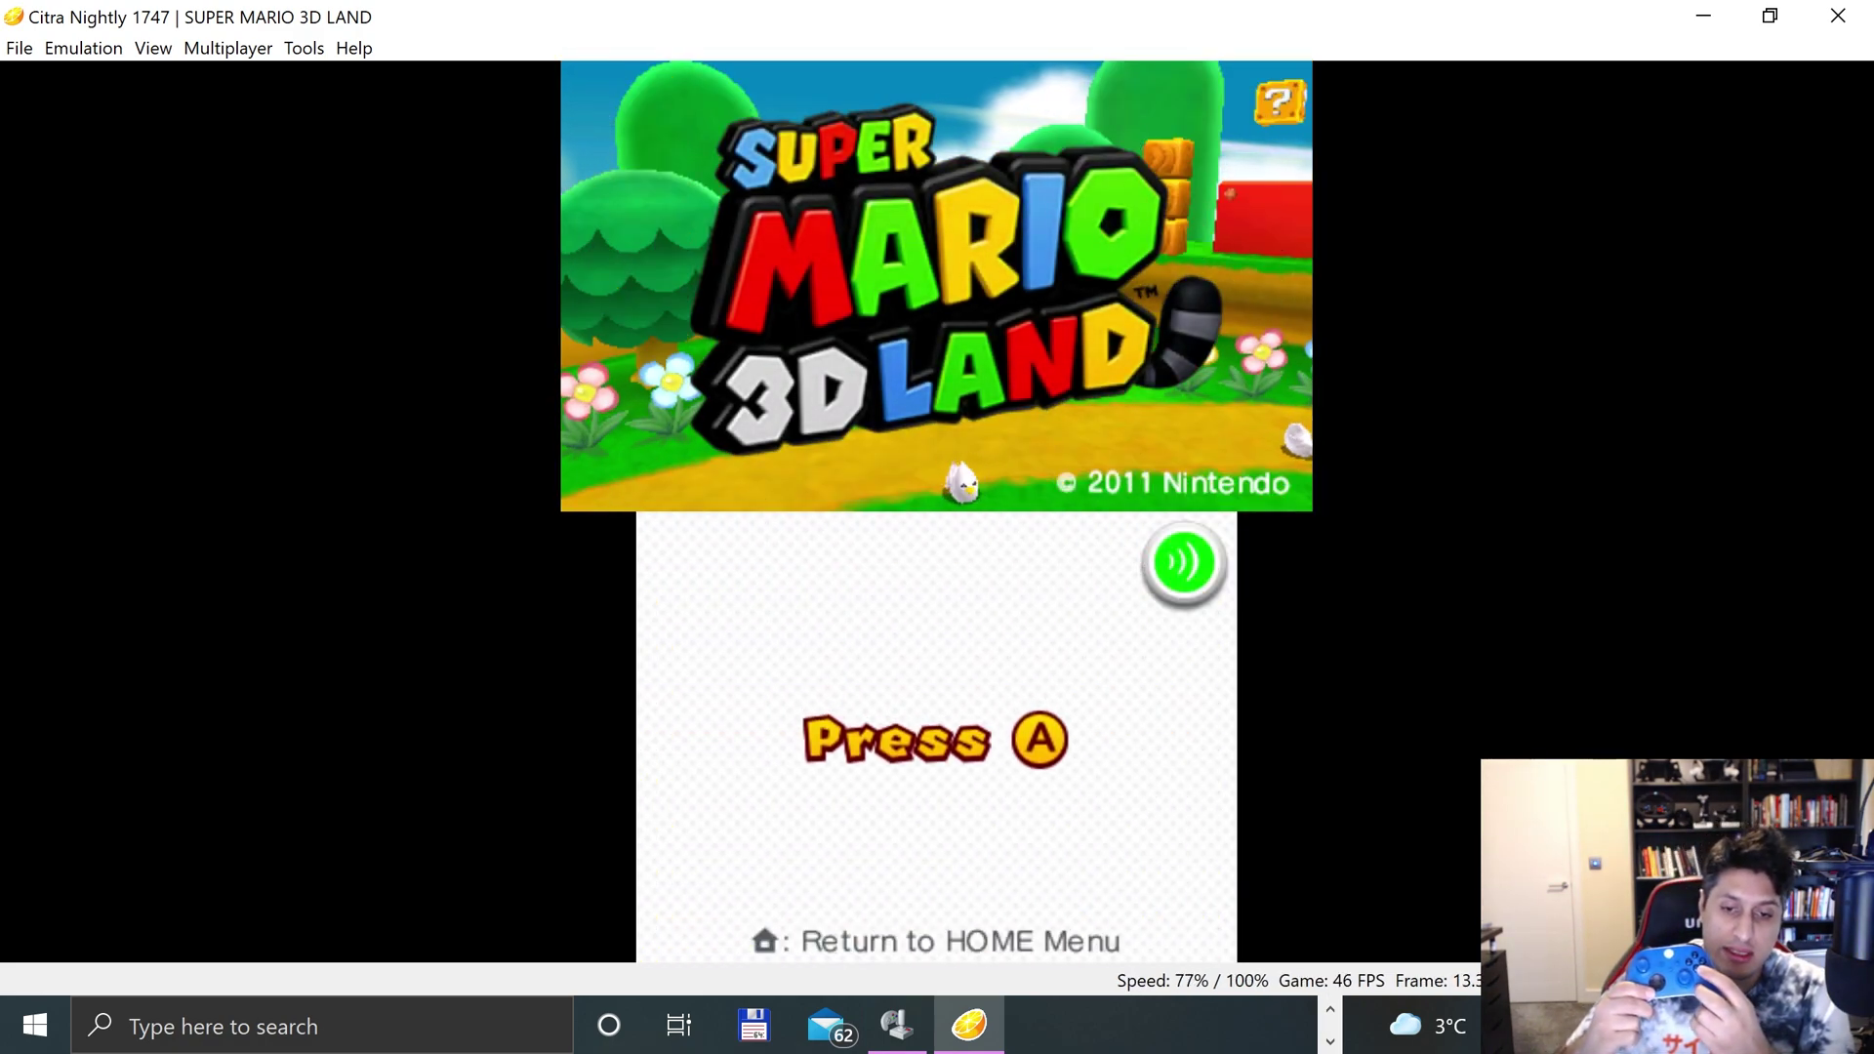
key(a)
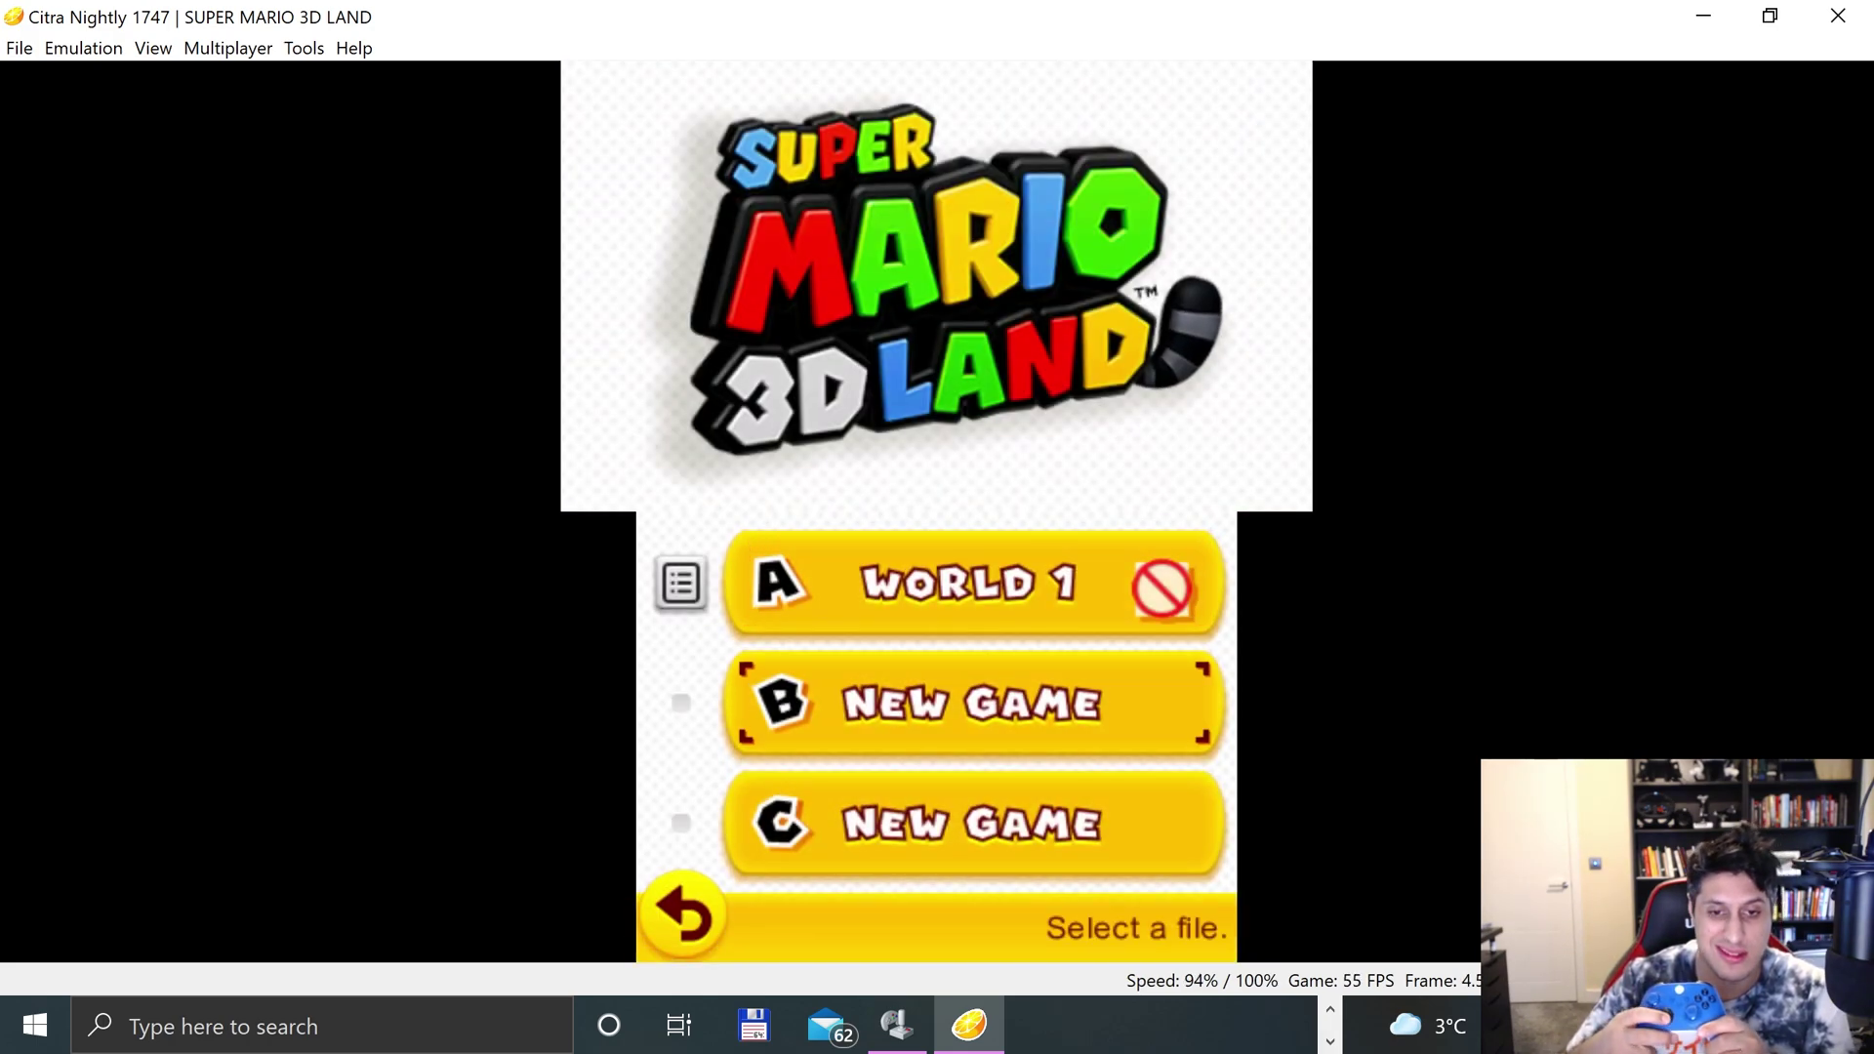
- Test the controls by highlighting file A, going back to the title screen and returning, and load the World 1 save
key(Up)
key(Up)
key(Up)
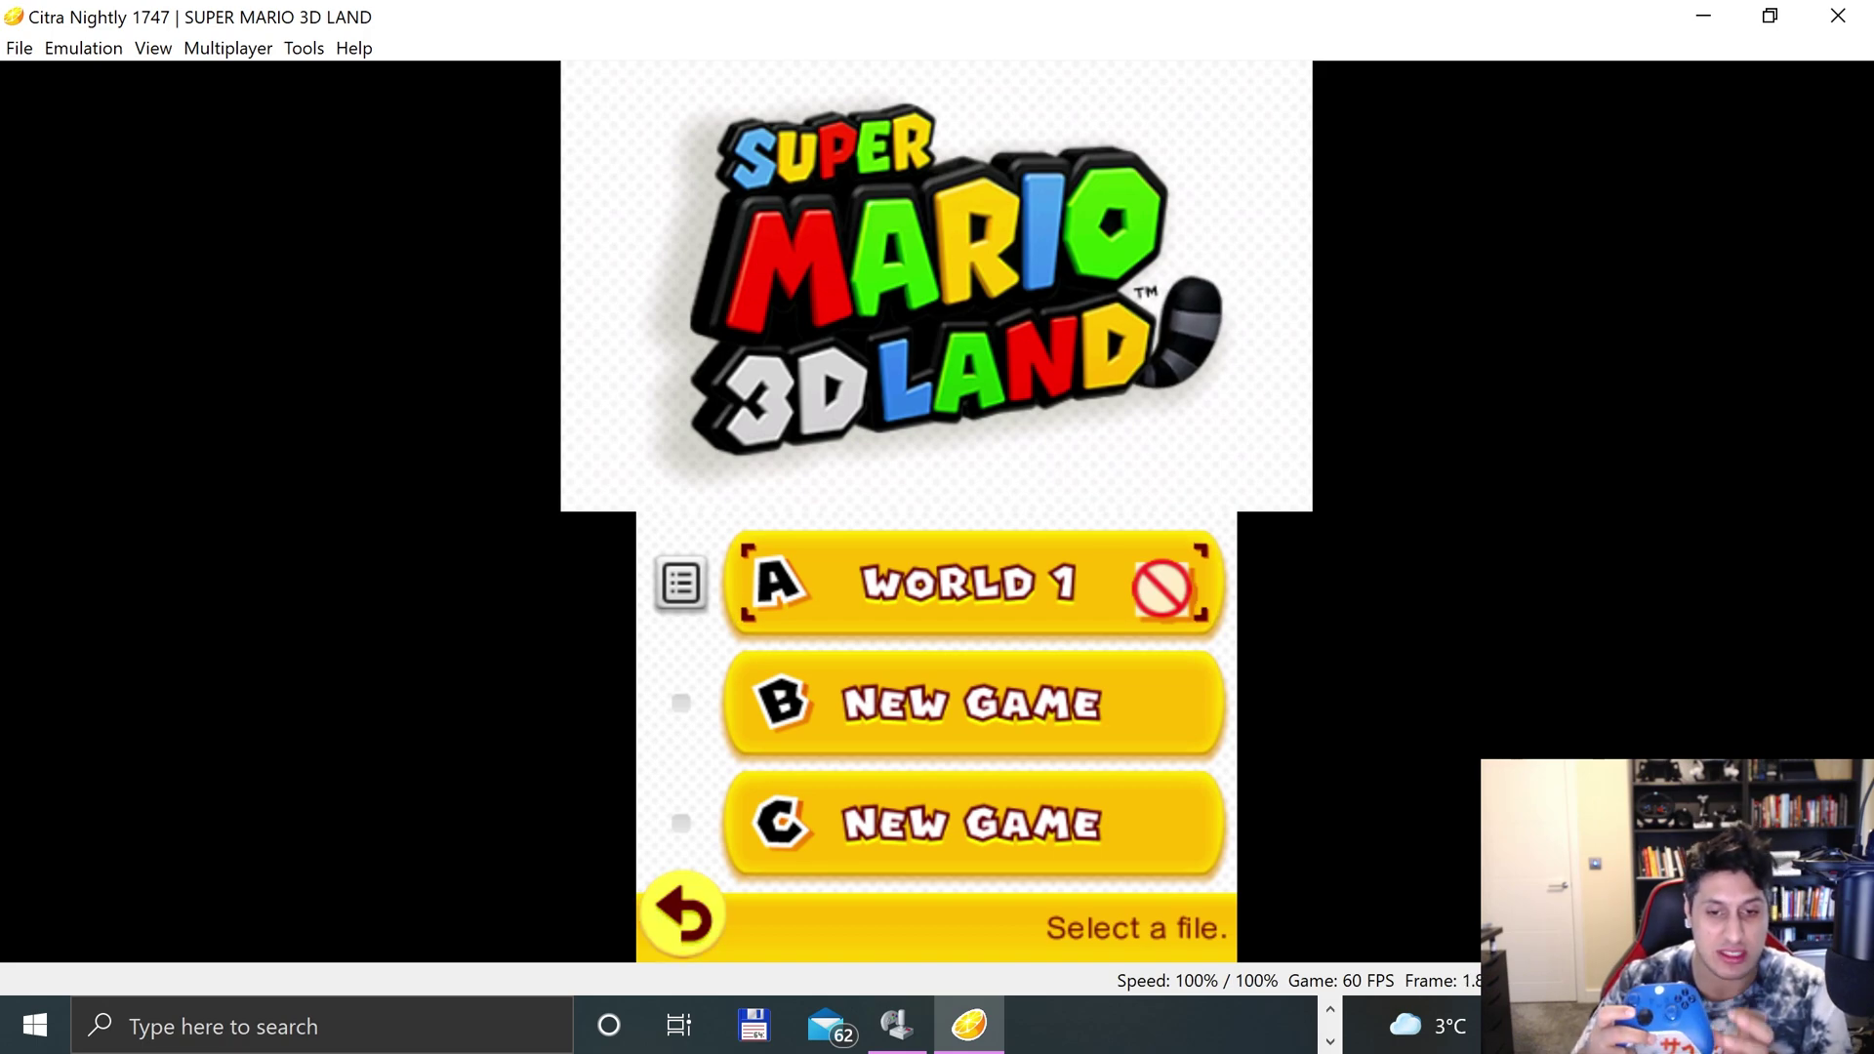
key(a)
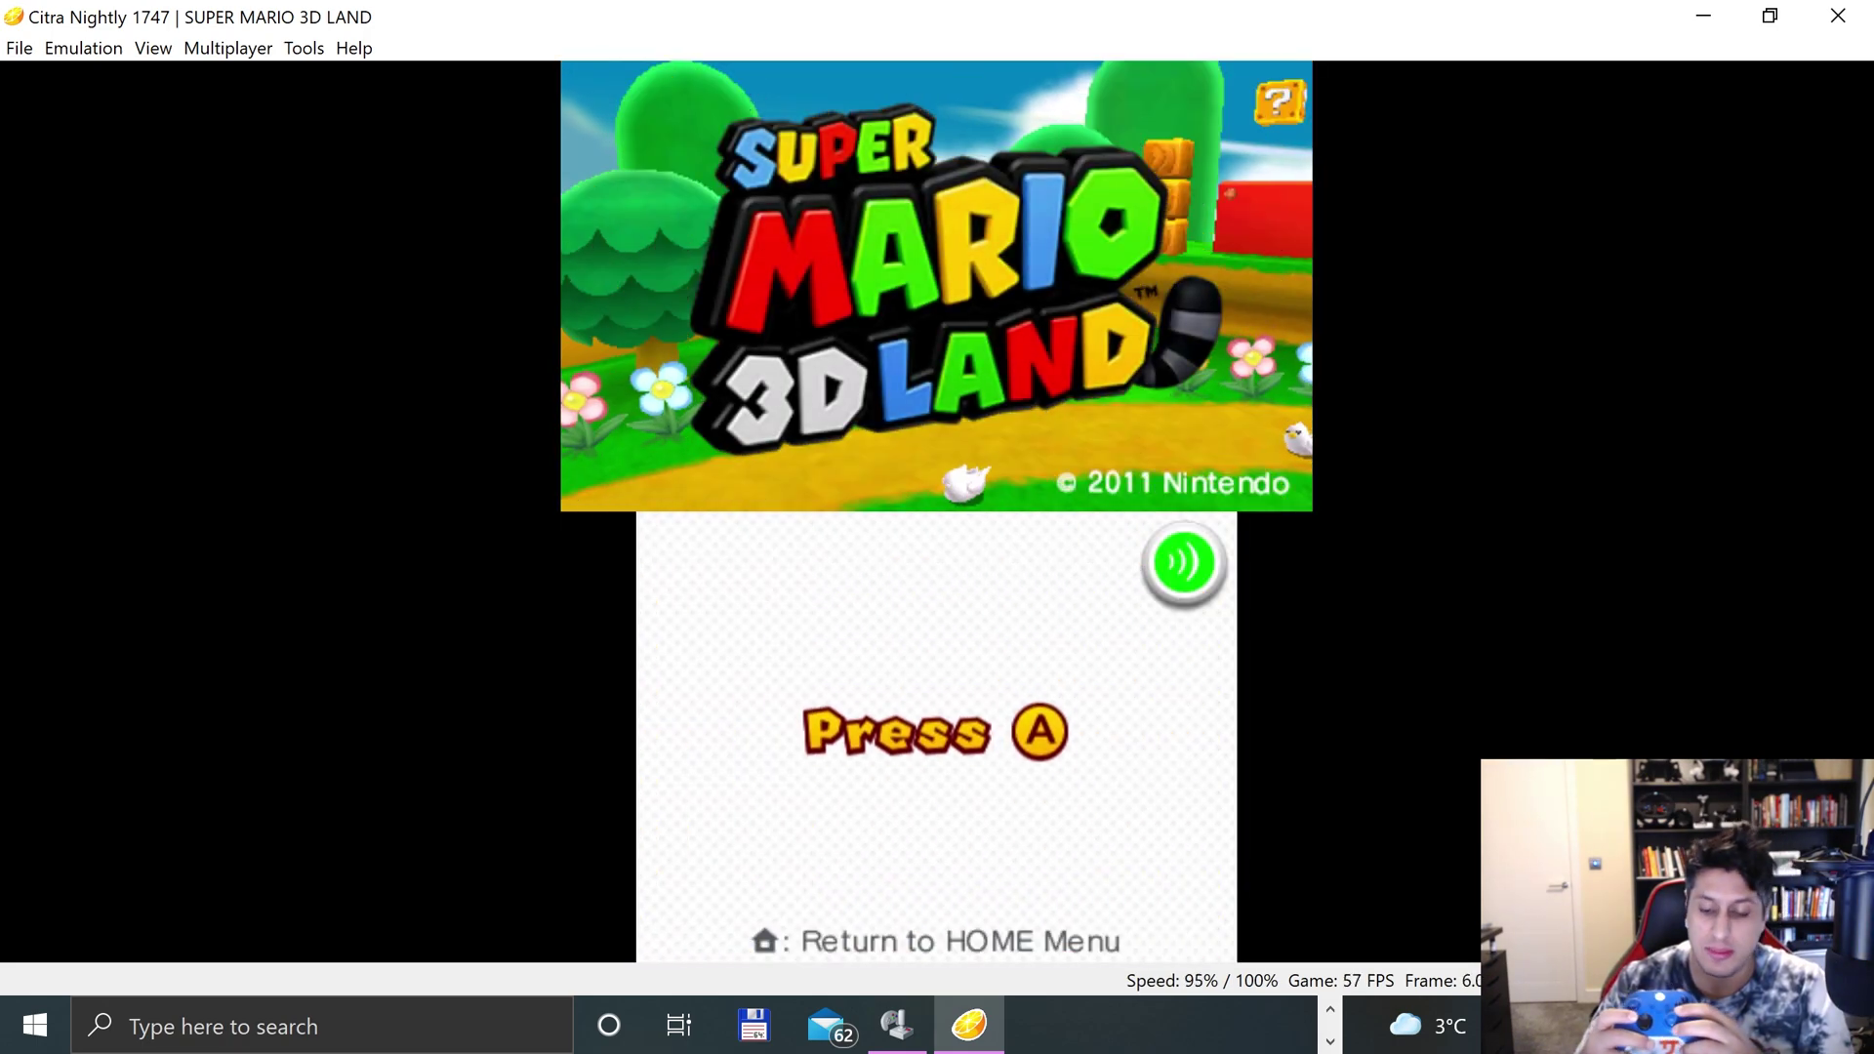
key(a)
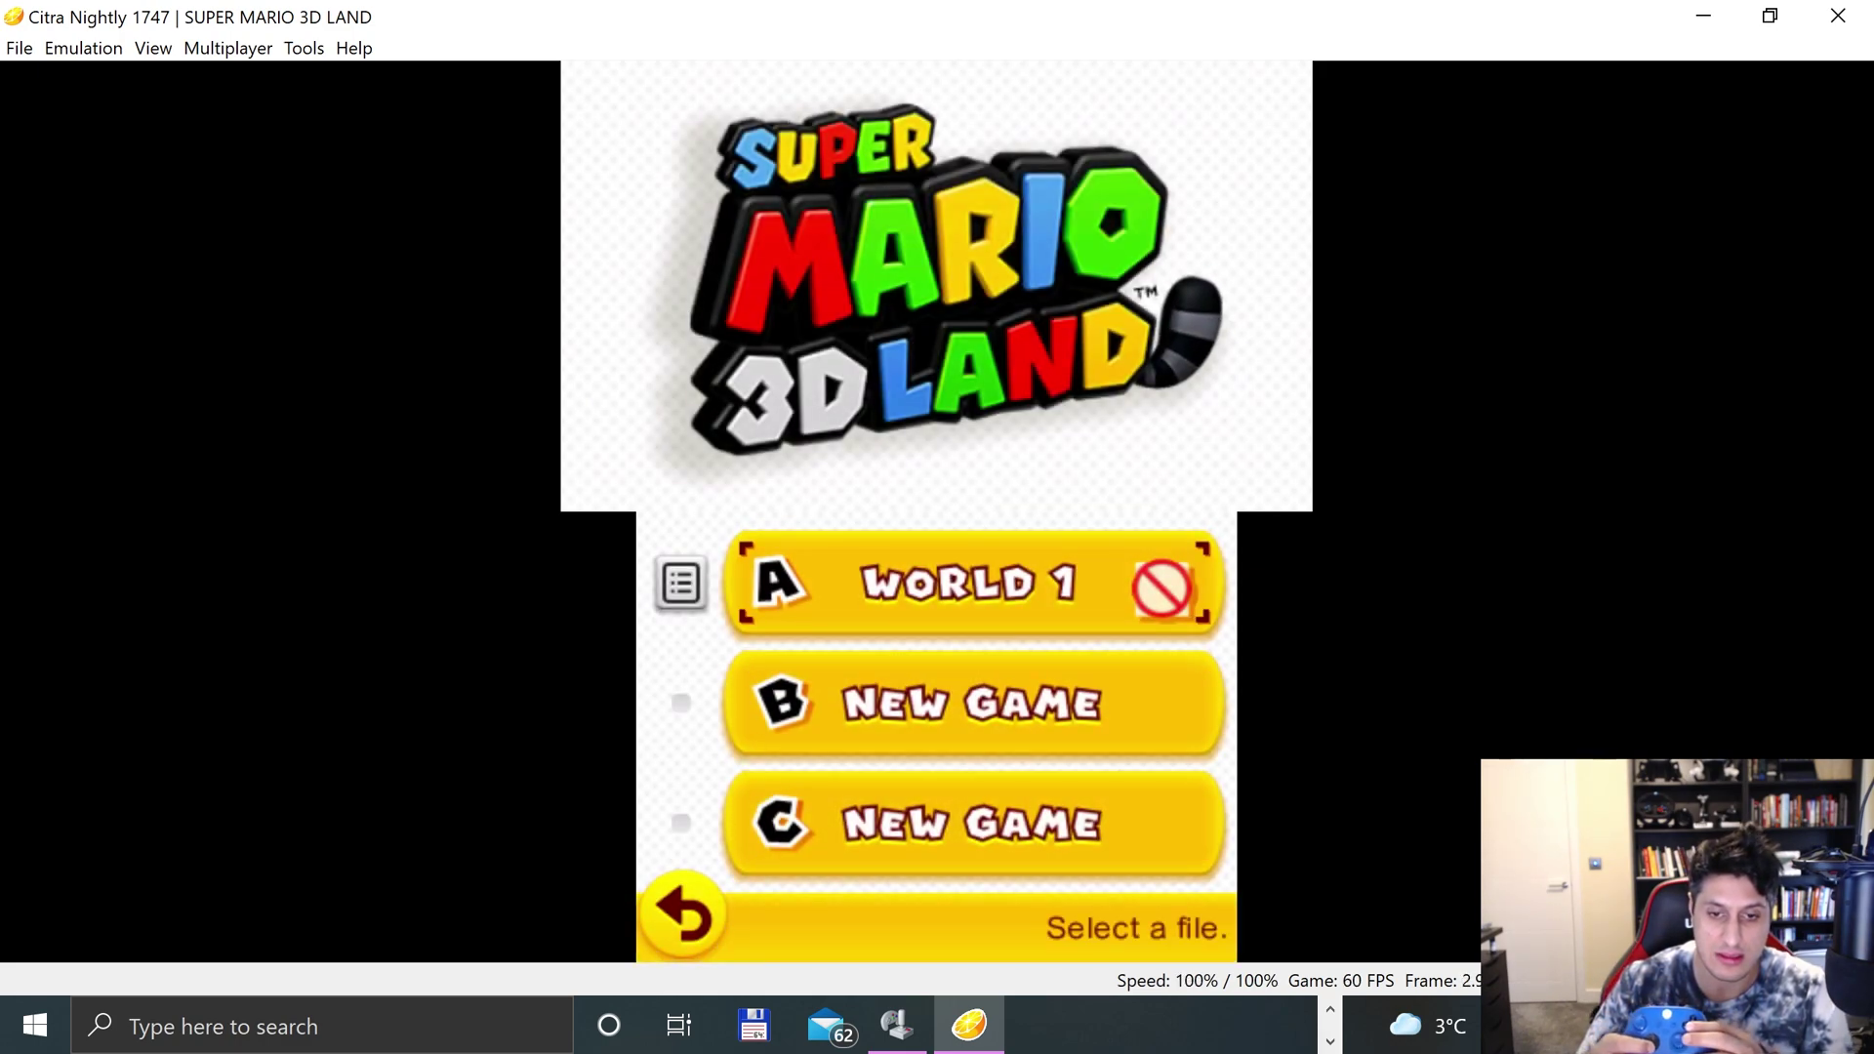
key(a)
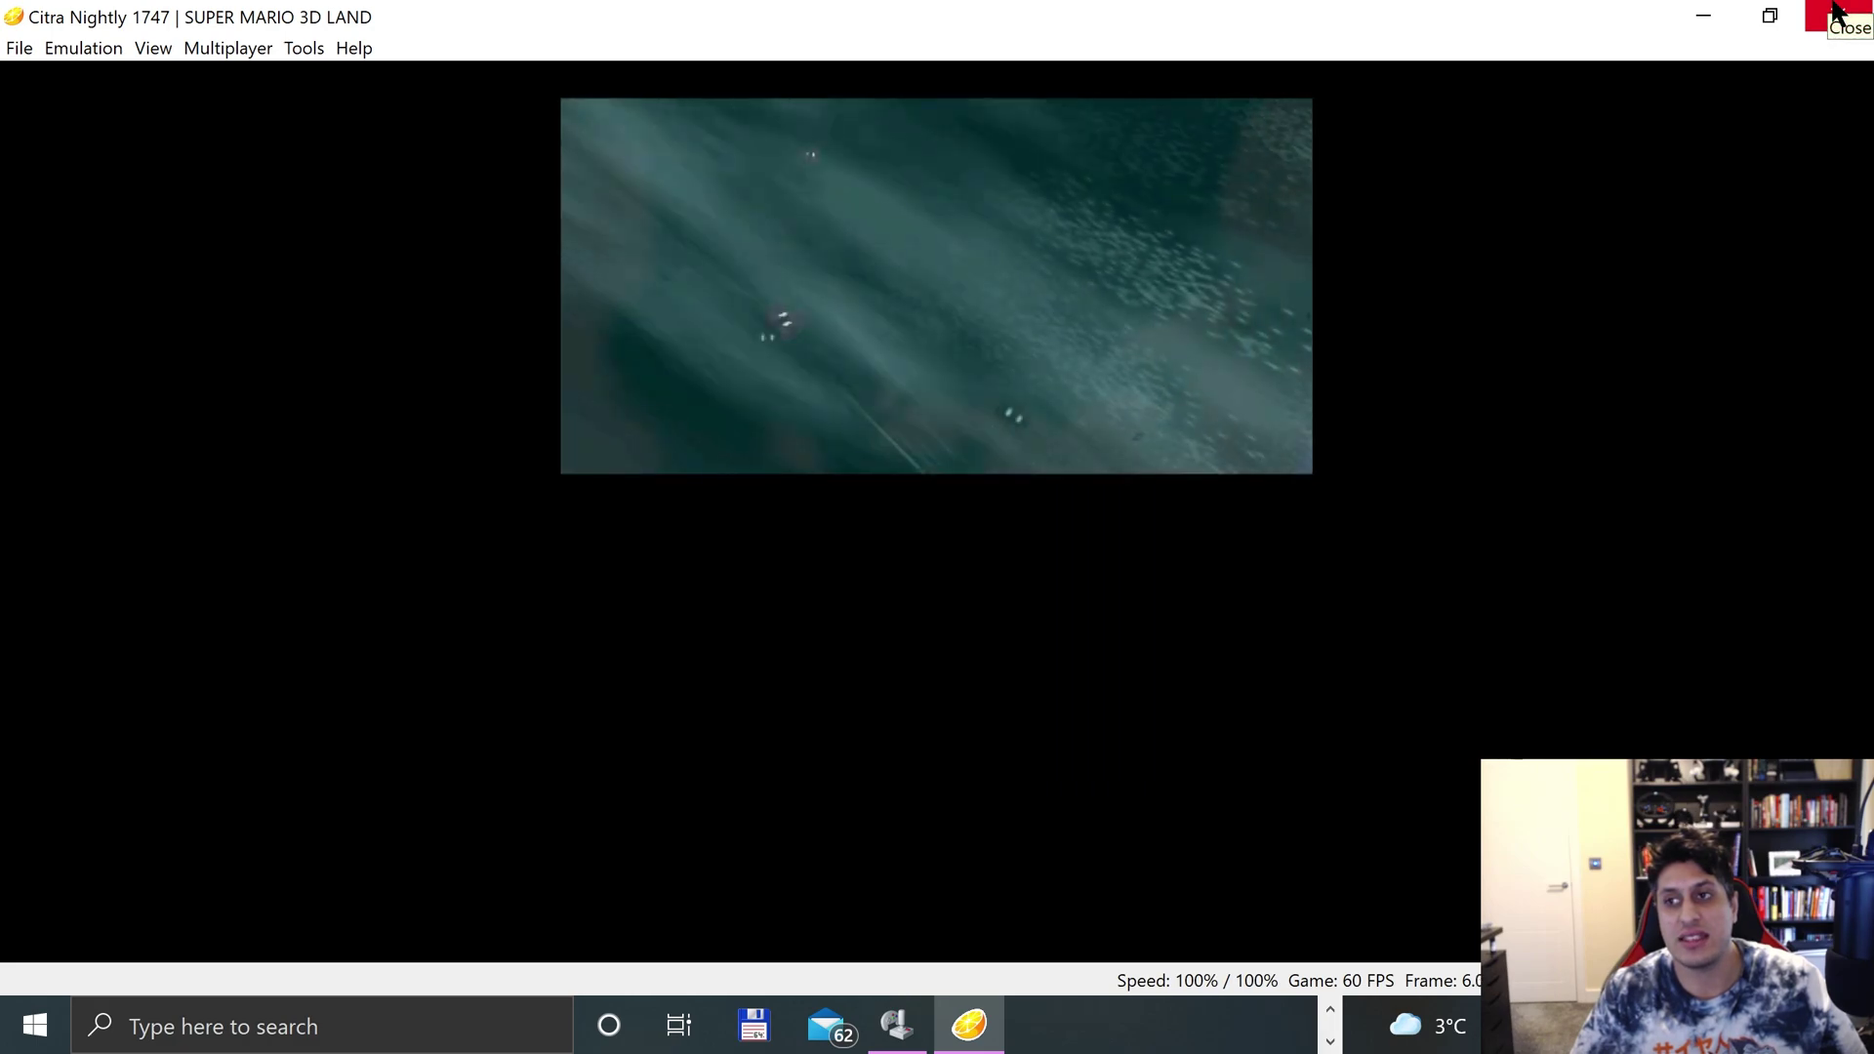
- Quit the emulator while the game is running
click(1833, 14)
click(883, 547)
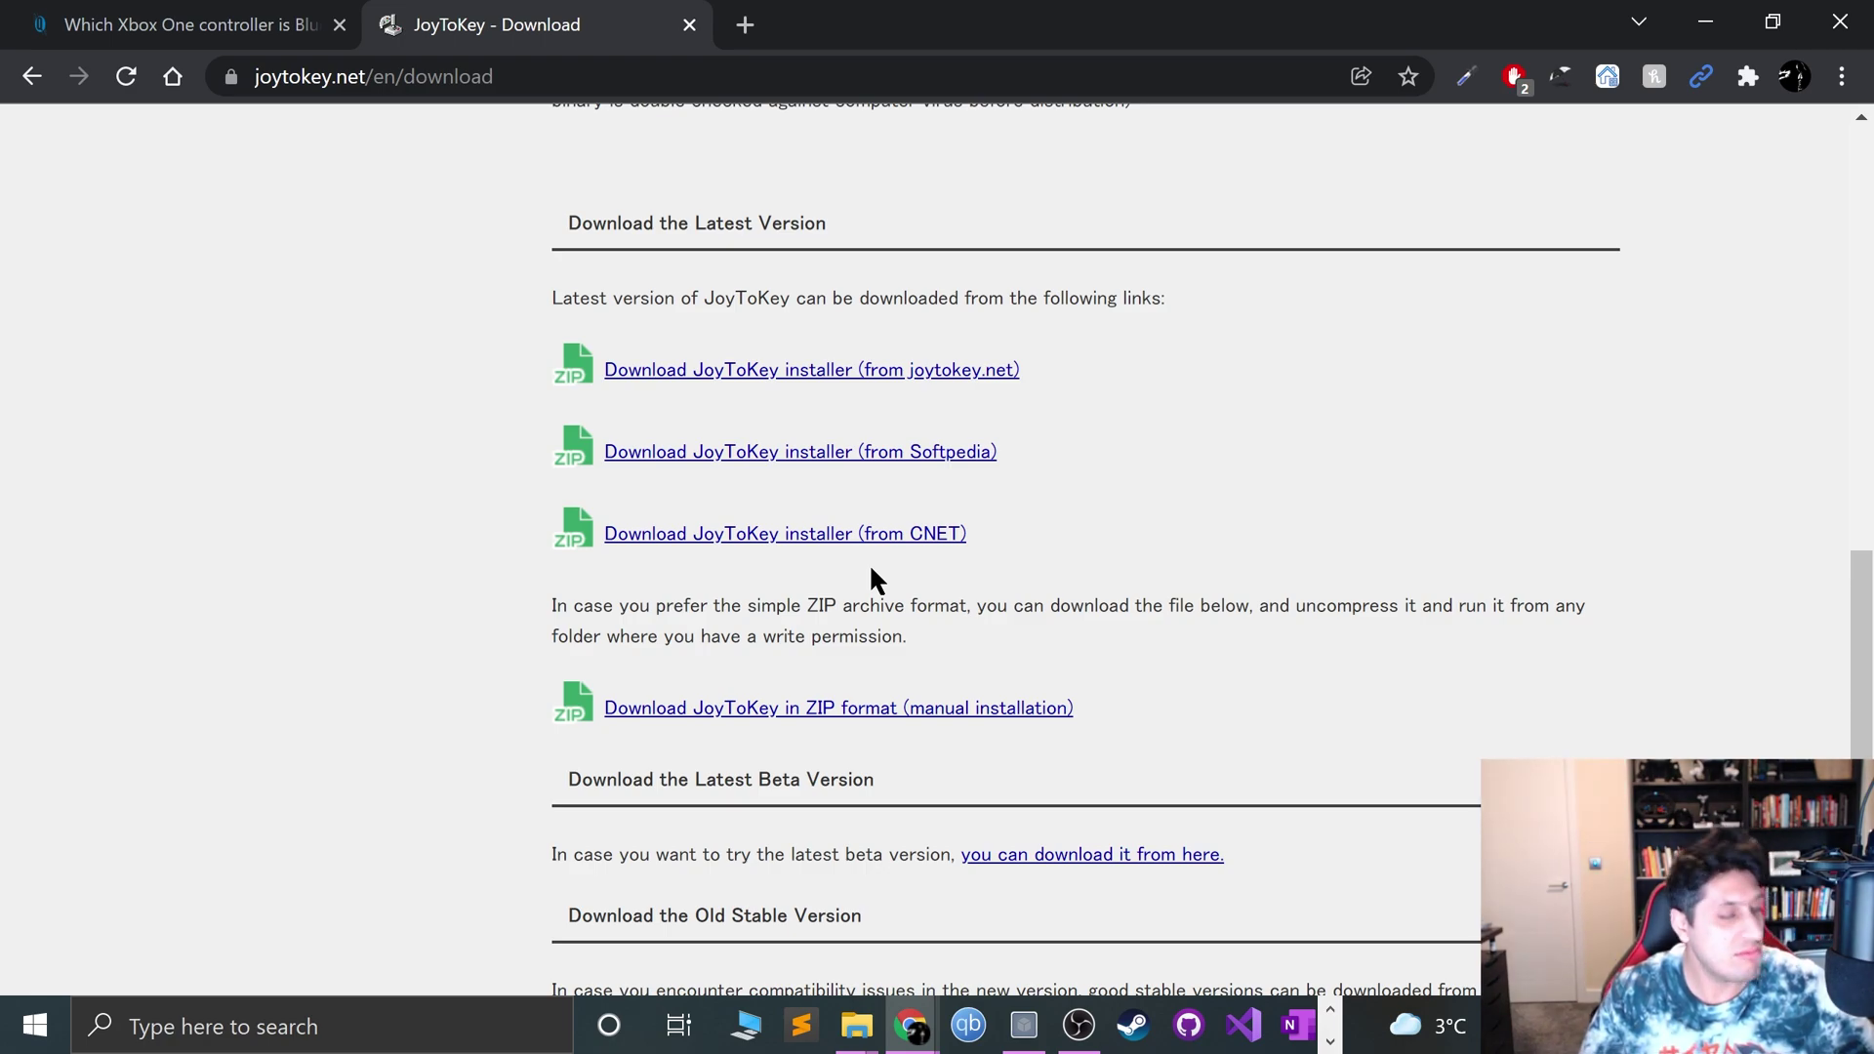